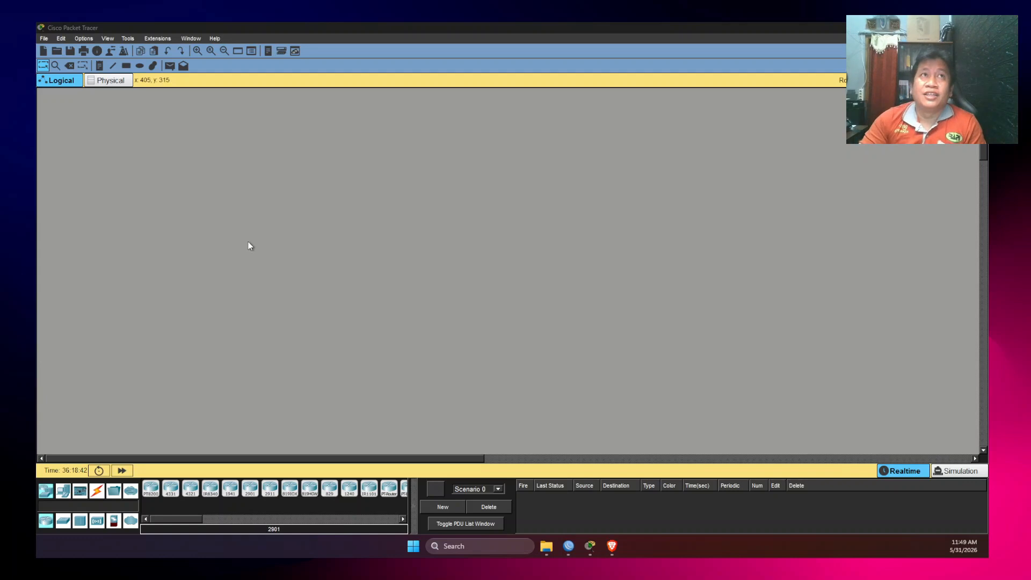
{"action": "left_click", "coordinate": [274, 240]}
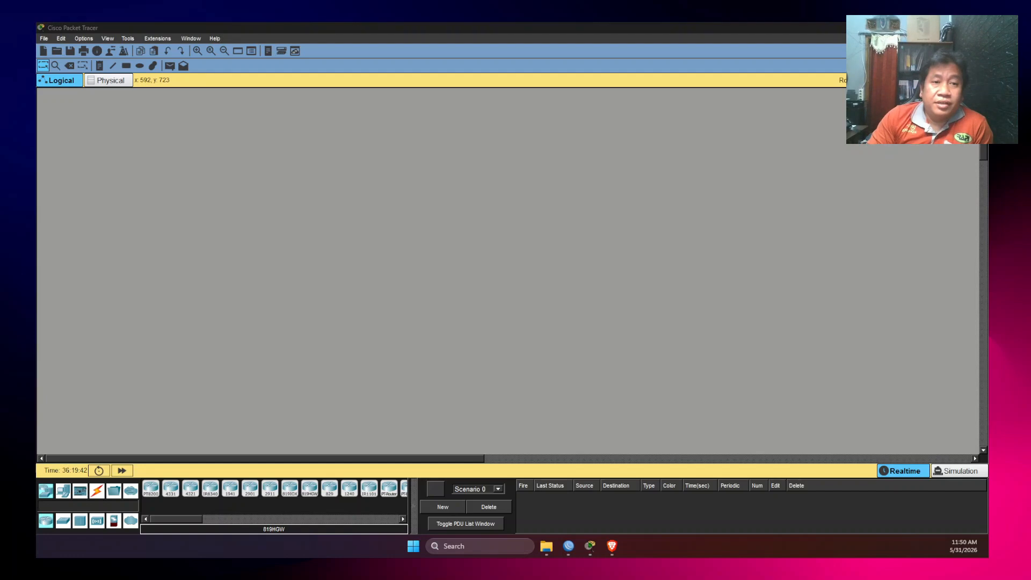
{"action": "left_click", "coordinate": [421, 282]}
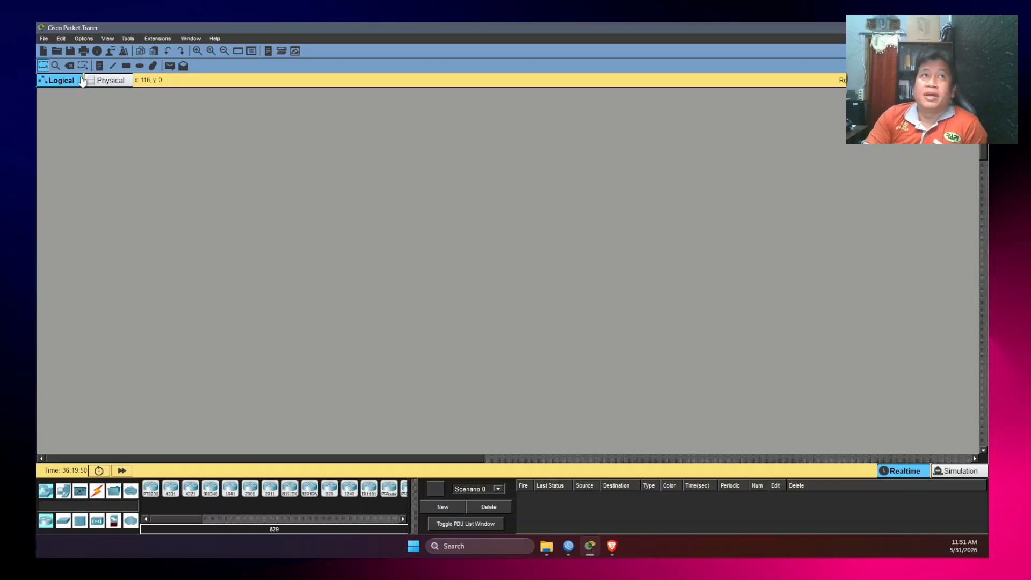
- Start a new blank network without saving the current one
{"action": "left_click", "coordinate": [47, 39]}
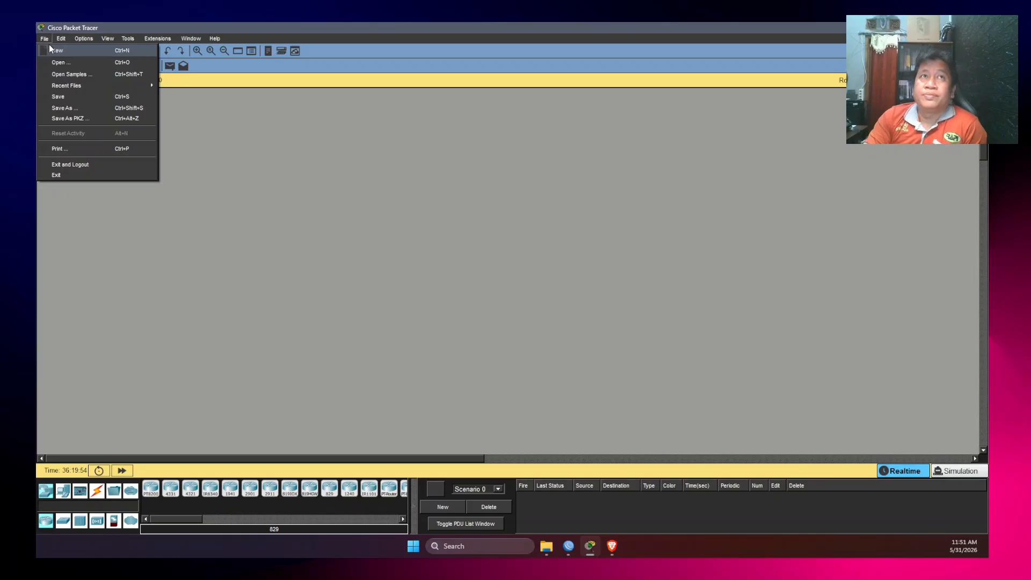
{"action": "left_click", "coordinate": [51, 50]}
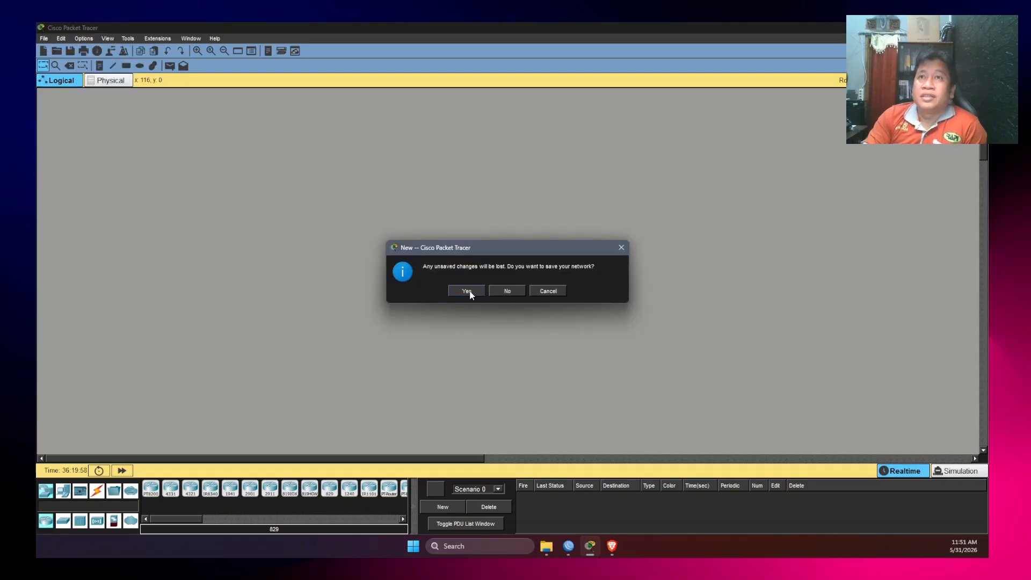
{"action": "left_click", "coordinate": [497, 291]}
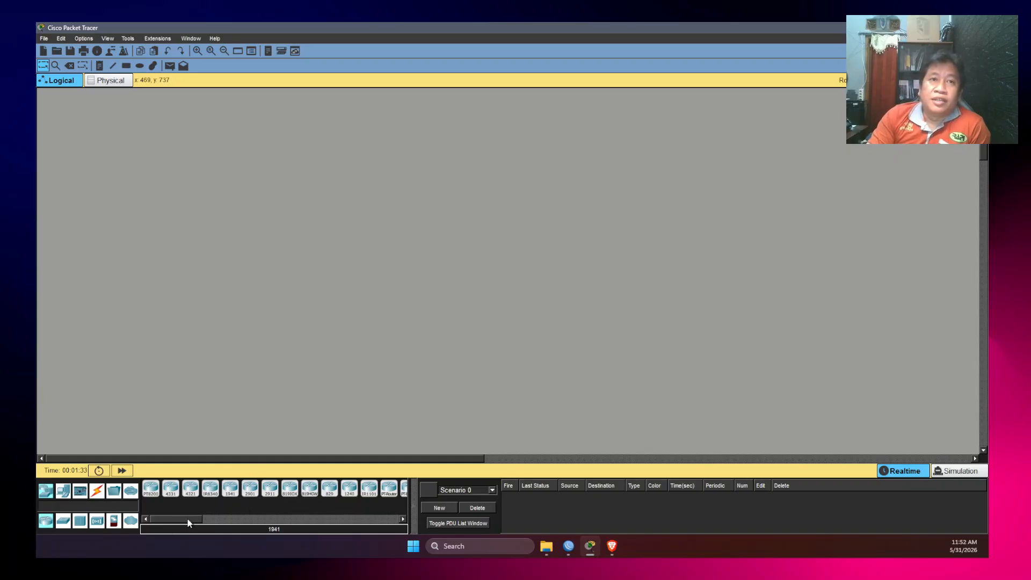
- Place a 2901 router in the logical workspace and open its device window
{"action": "left_click", "coordinate": [250, 488]}
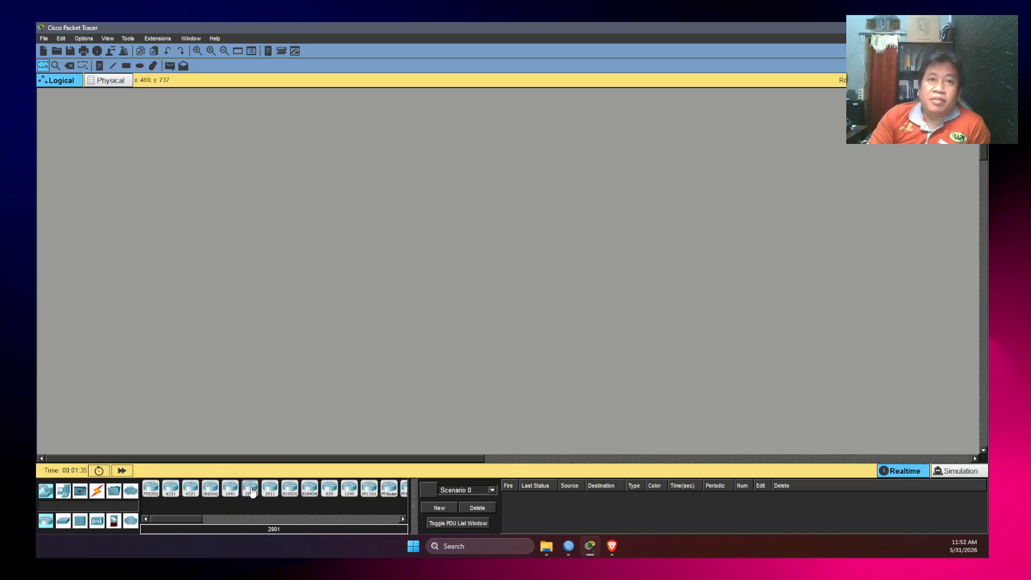
{"action": "left_click", "coordinate": [276, 277]}
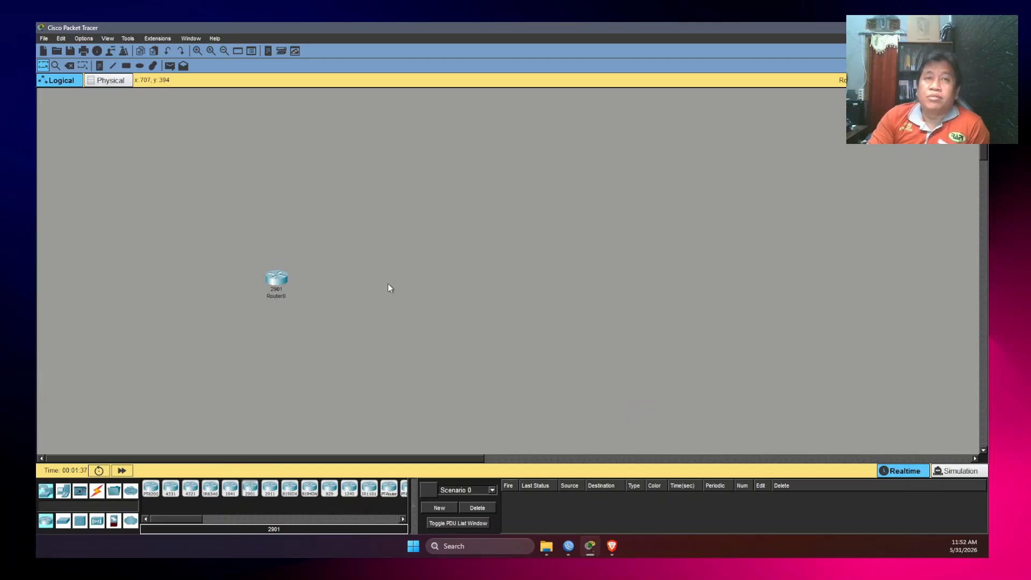
{"action": "left_click", "coordinate": [276, 276]}
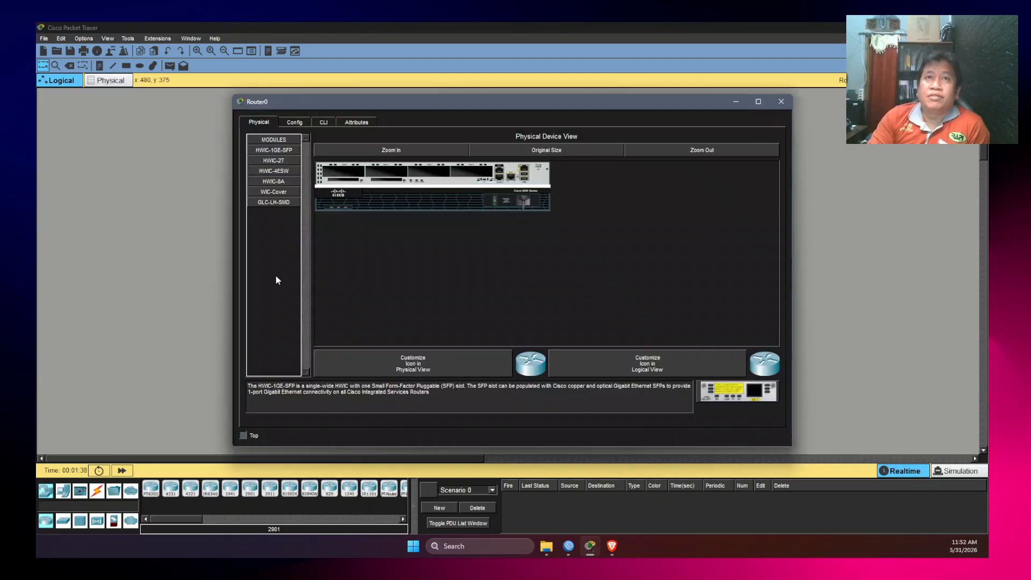
{"action": "left_click", "coordinate": [294, 122]}
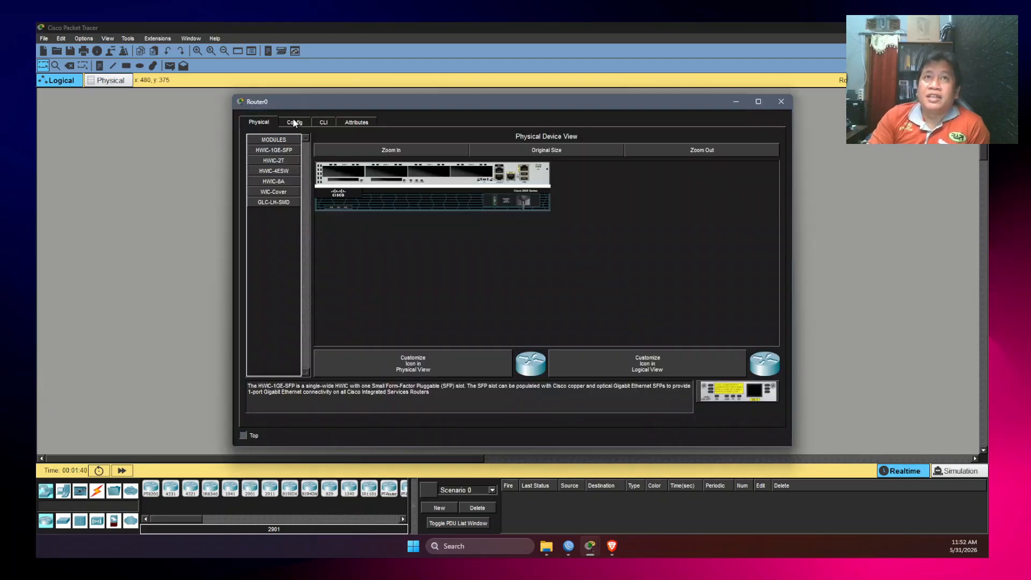
{"action": "left_click", "coordinate": [517, 284]}
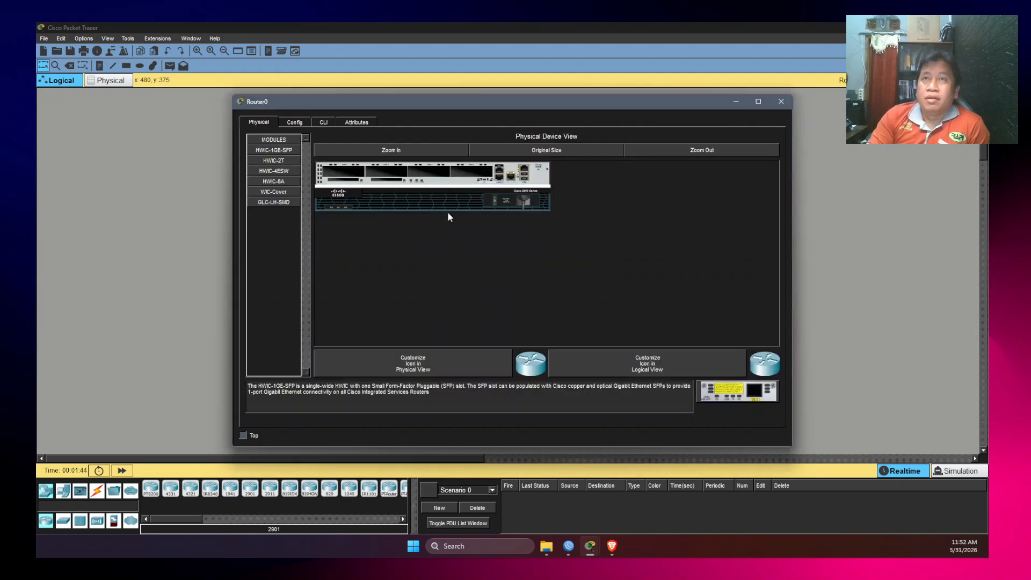
{"action": "left_click_drag", "start_coordinate": [430, 102], "coordinate": [439, 99]}
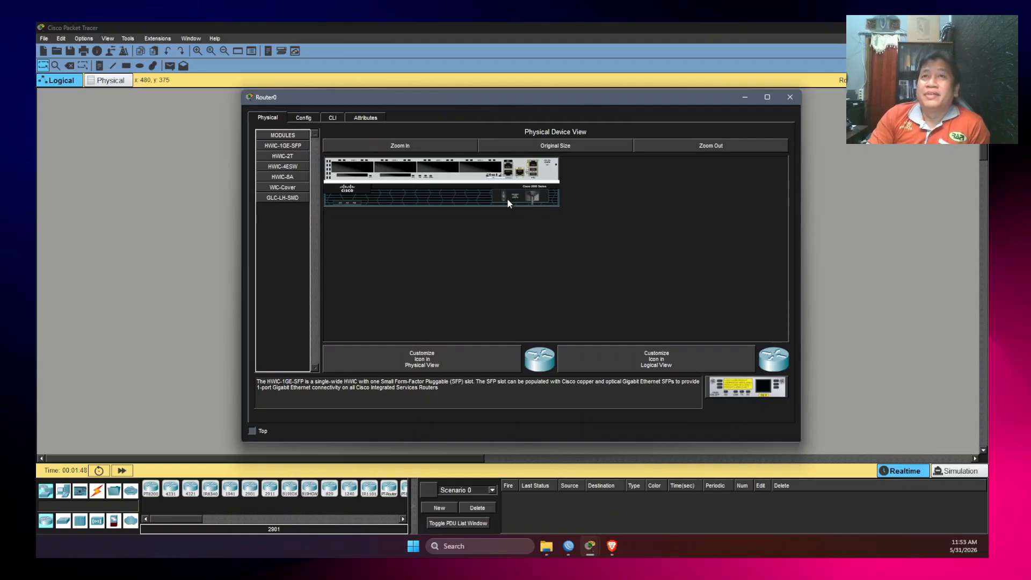
- Examine the configuration of the 2901 router's GigabitEthernet0/0 and GigabitEthernet0/1 interfaces, and close the device window
{"action": "left_click", "coordinate": [303, 118]}
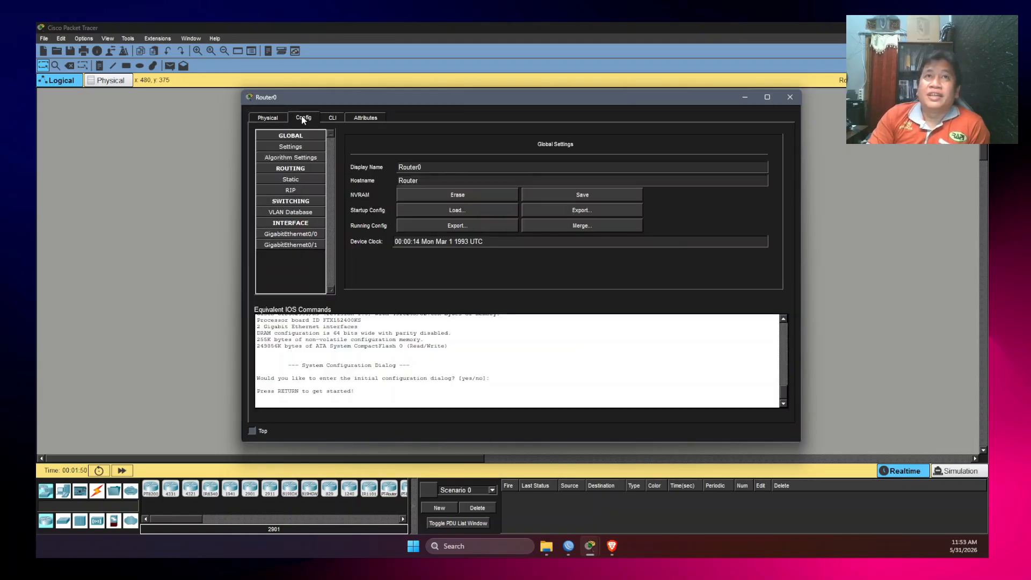
{"action": "left_click", "coordinate": [310, 233]}
{"action": "left_click", "coordinate": [313, 245]}
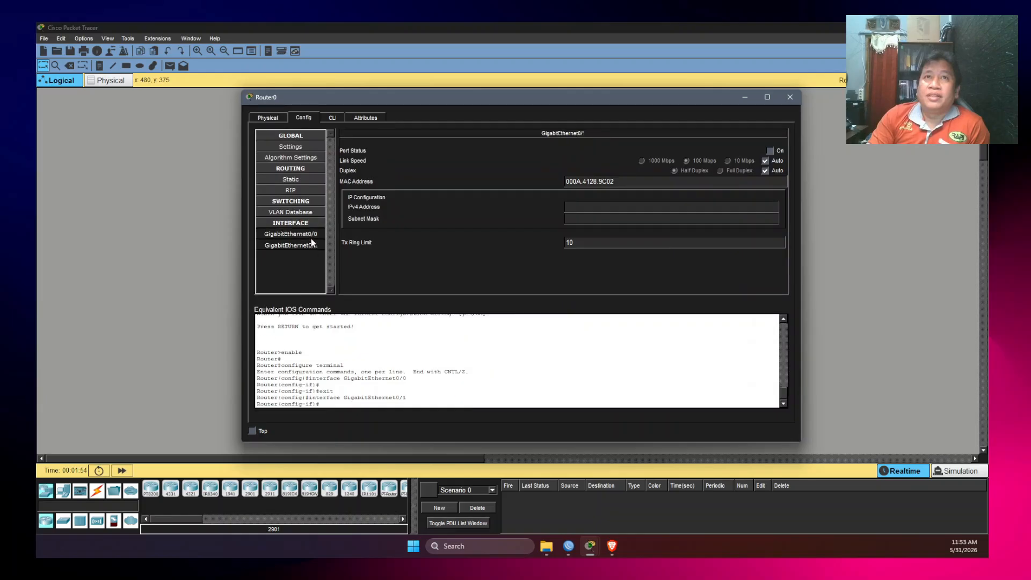
{"action": "left_click", "coordinate": [311, 234]}
{"action": "left_click", "coordinate": [312, 243]}
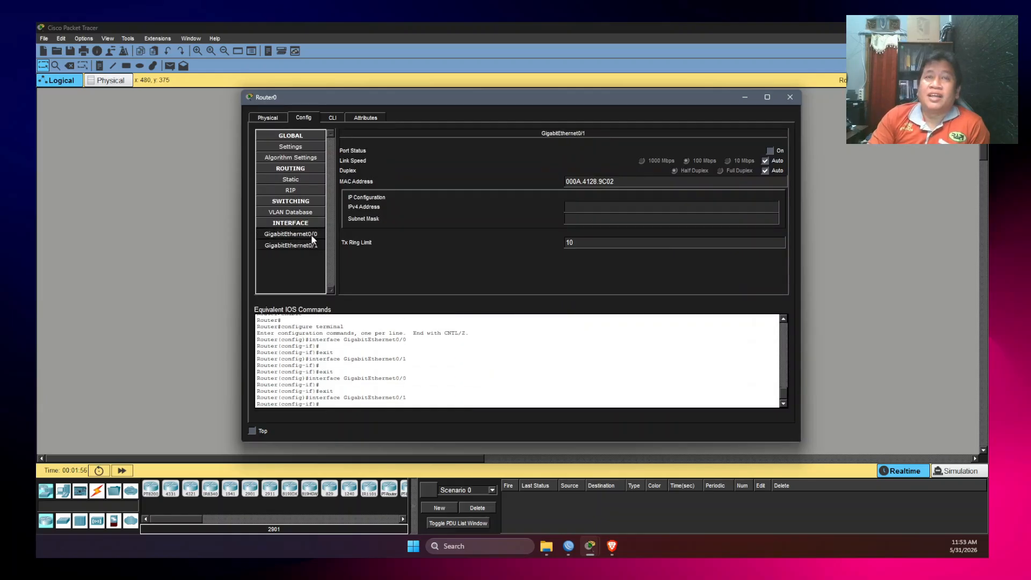
{"action": "left_click", "coordinate": [312, 235]}
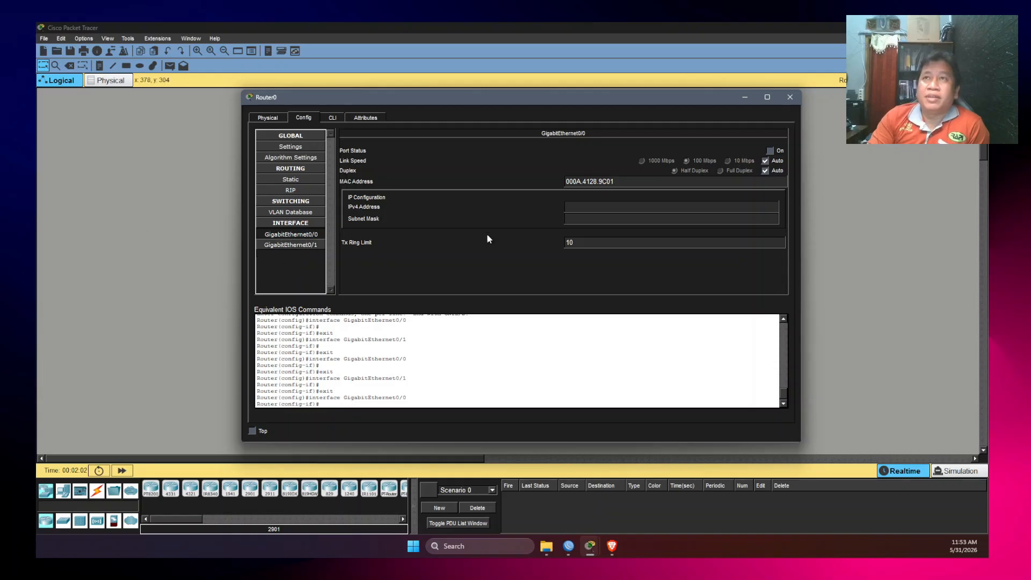
{"action": "left_click", "coordinate": [790, 97]}
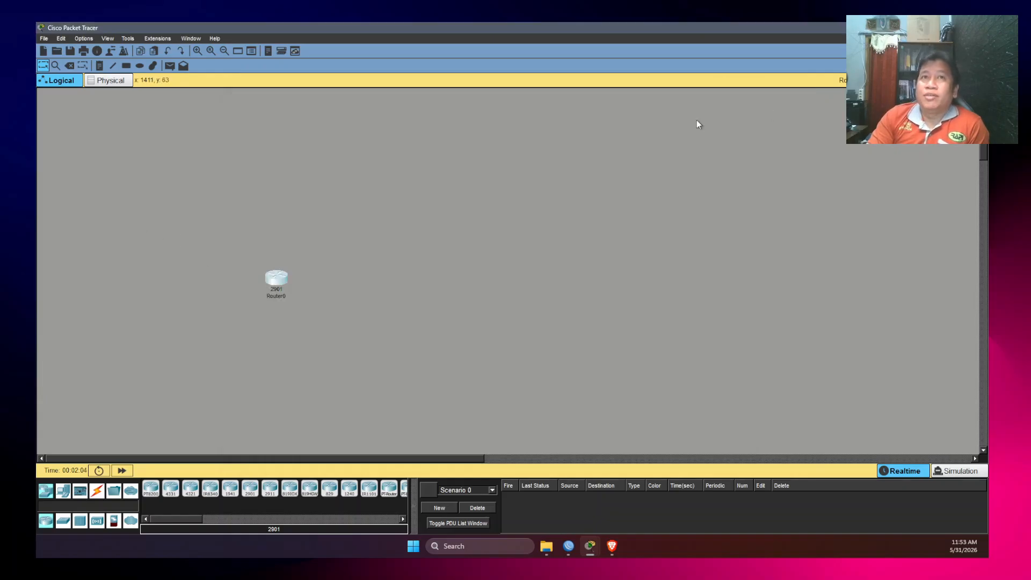
- Delete the 2901 router and place an ISR4331 router in the workspace instead
{"action": "left_click", "coordinate": [69, 65]}
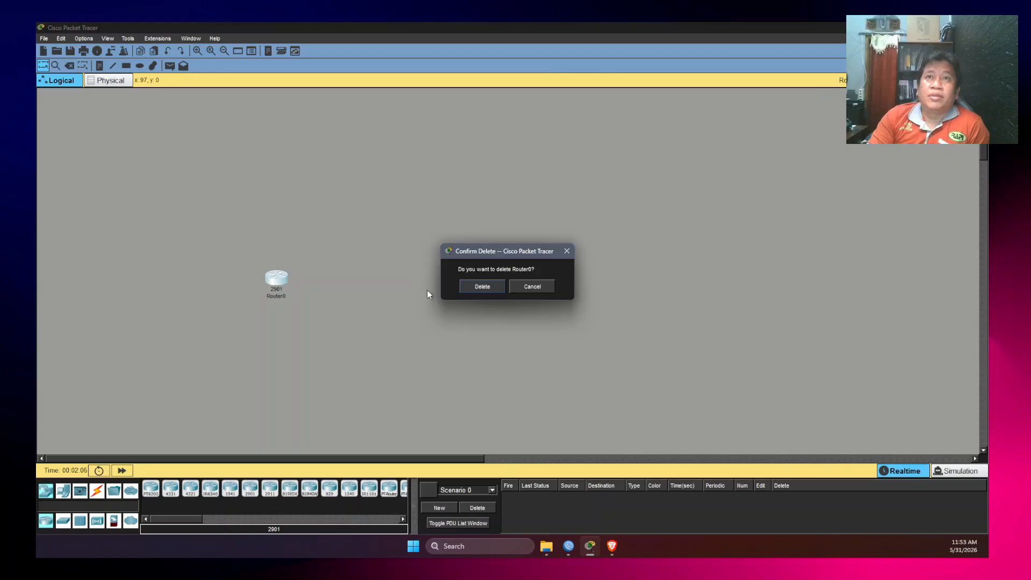
{"action": "left_click", "coordinate": [488, 289]}
{"action": "left_click", "coordinate": [170, 489]}
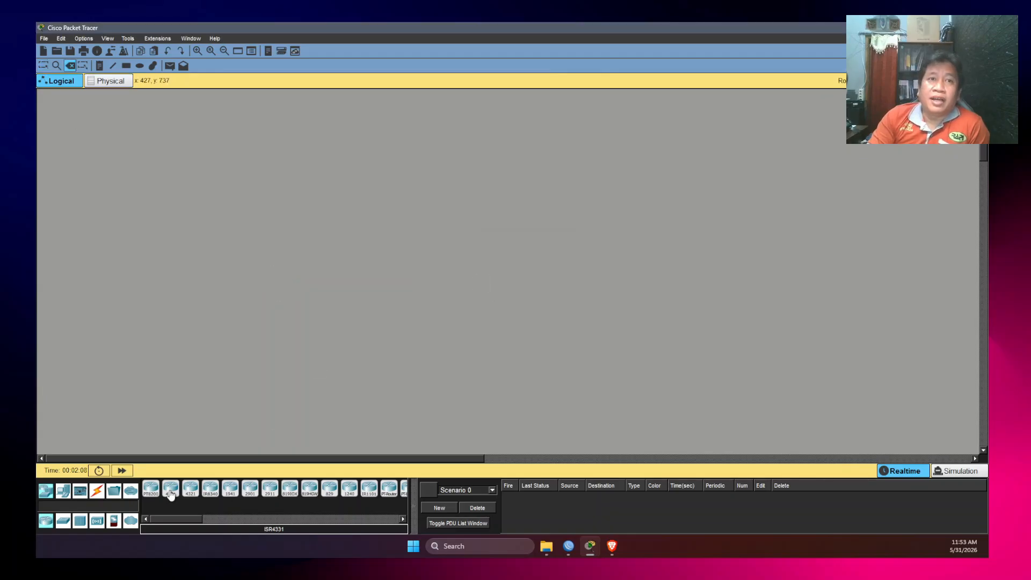
{"action": "left_click", "coordinate": [290, 264]}
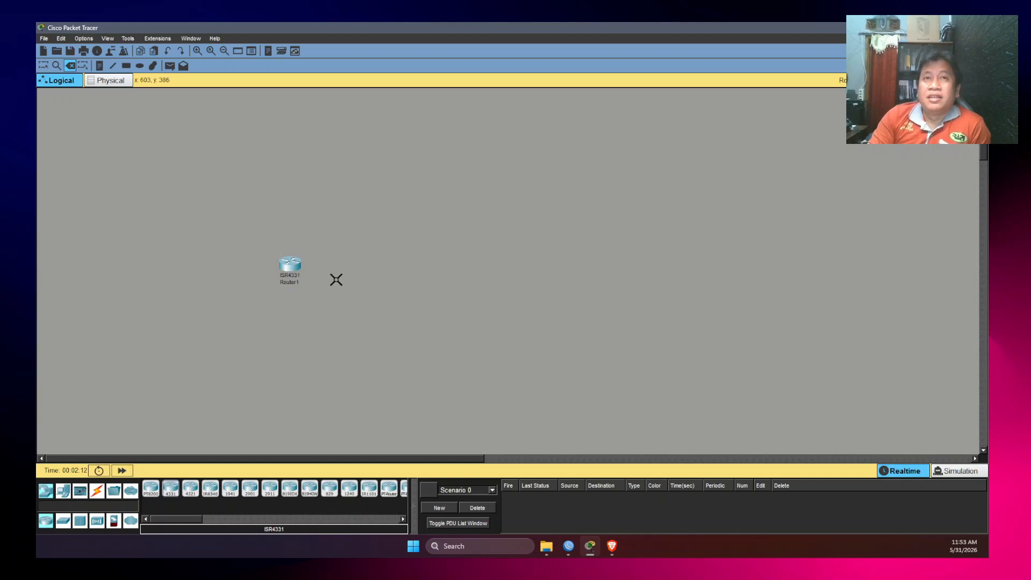
{"action": "left_click", "coordinate": [43, 66]}
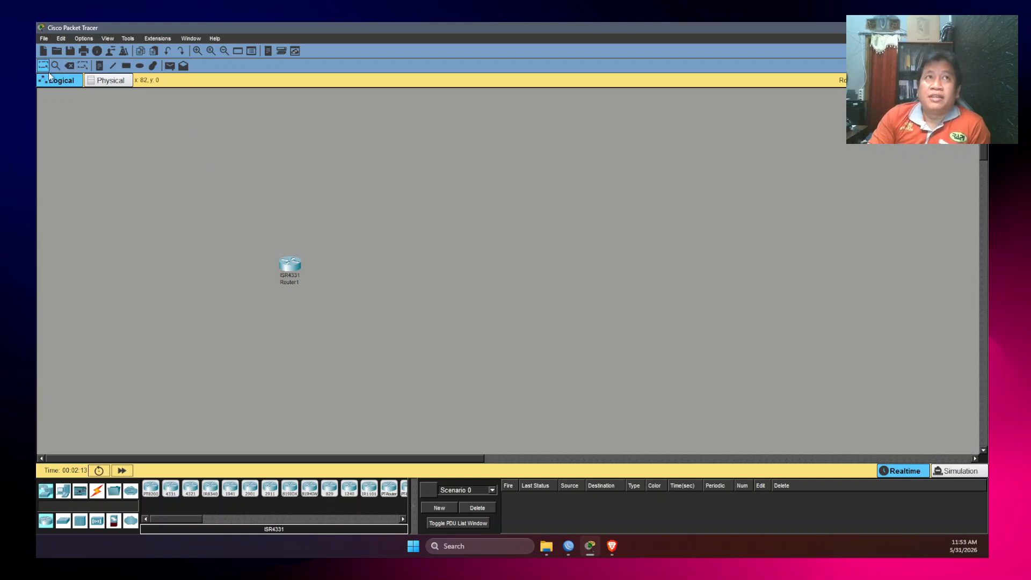
- Examine the configuration page and interface list of the ISR4331 router, and close its device window
{"action": "left_click", "coordinate": [288, 266]}
{"action": "left_click", "coordinate": [294, 123]}
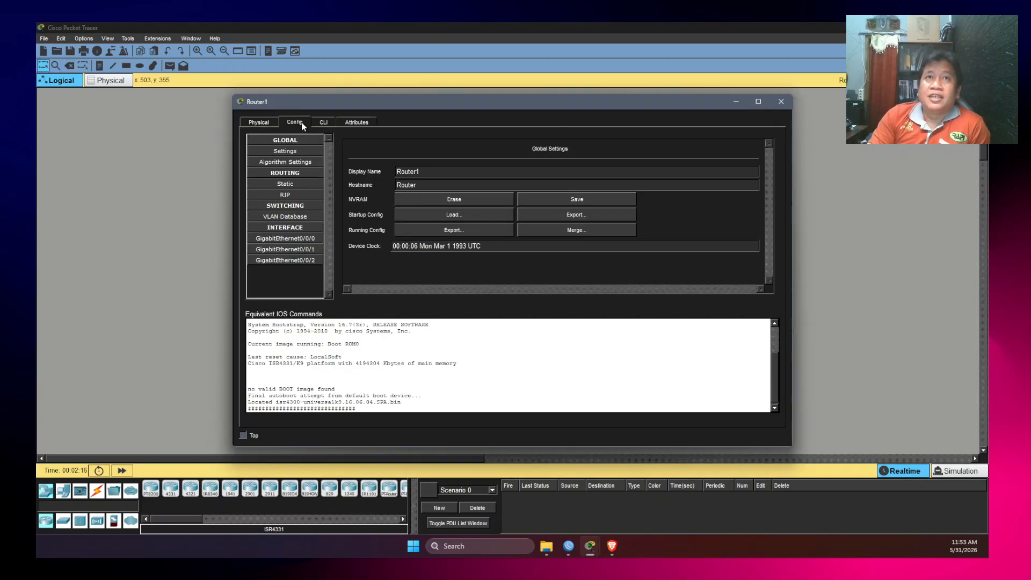
{"action": "left_click", "coordinate": [516, 285]}
{"action": "left_click", "coordinate": [299, 123]}
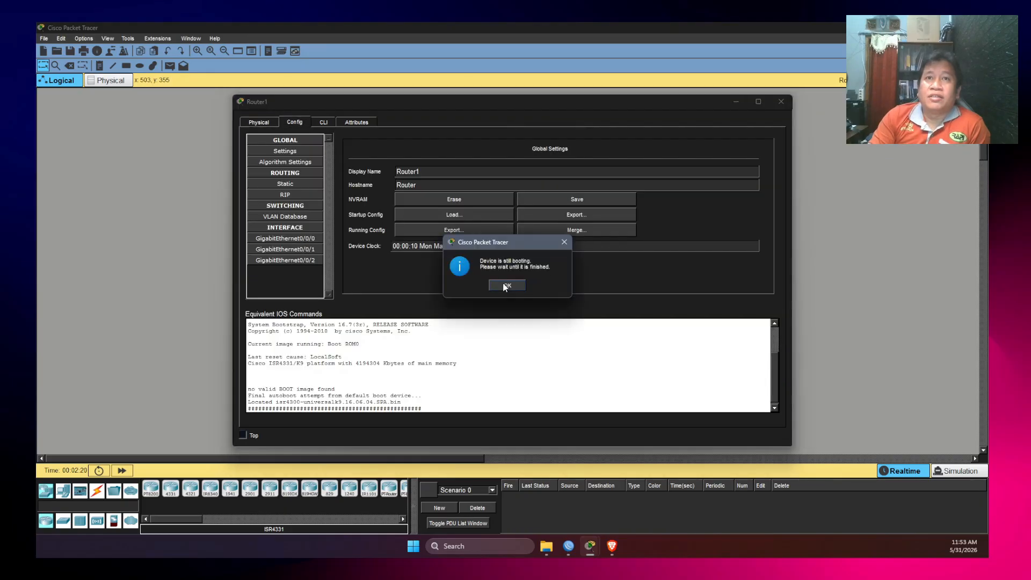
{"action": "left_click", "coordinate": [504, 286]}
{"action": "left_click", "coordinate": [295, 122]}
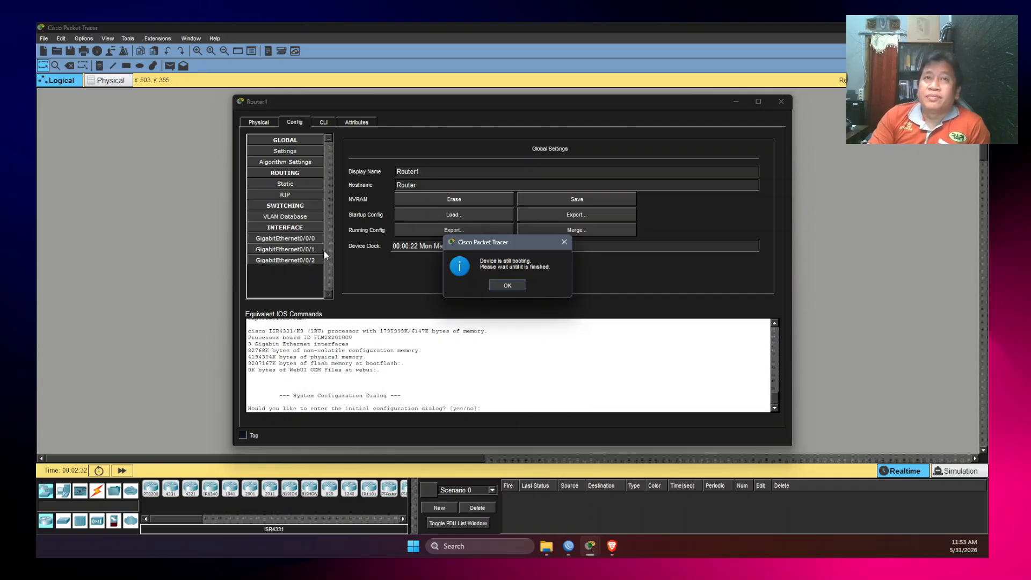
{"action": "left_click", "coordinate": [518, 284]}
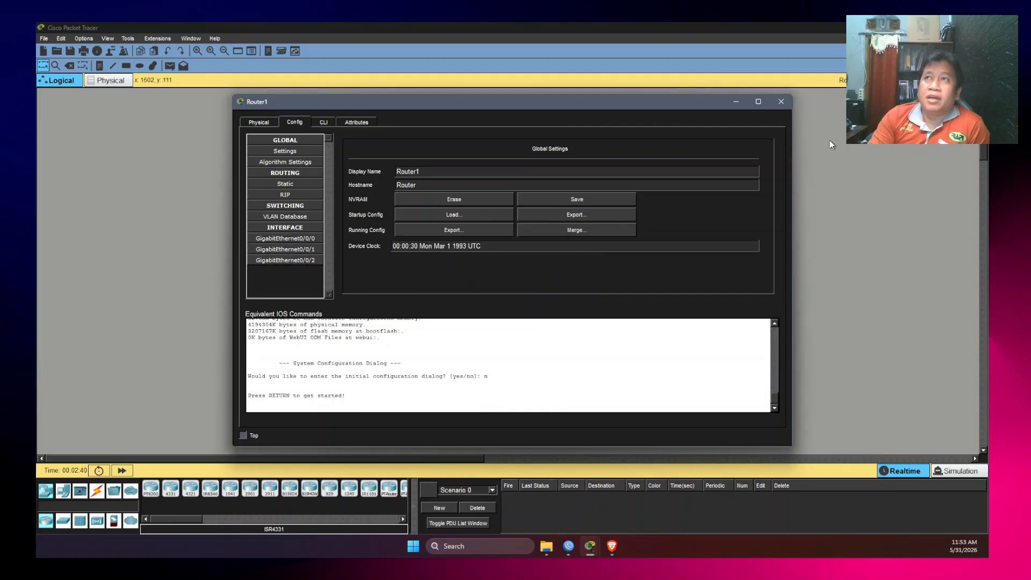
{"action": "left_click", "coordinate": [780, 101]}
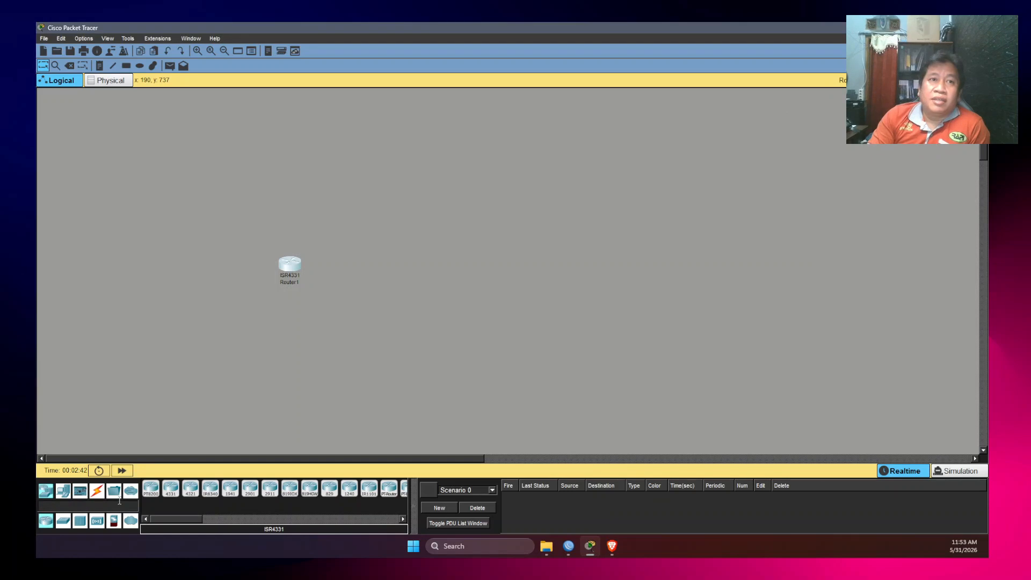
- Place a Cloud-PT device in the workspace near the ISR4331 router
{"action": "left_click", "coordinate": [132, 521]}
{"action": "left_click", "coordinate": [151, 488]}
{"action": "left_click", "coordinate": [176, 307]}
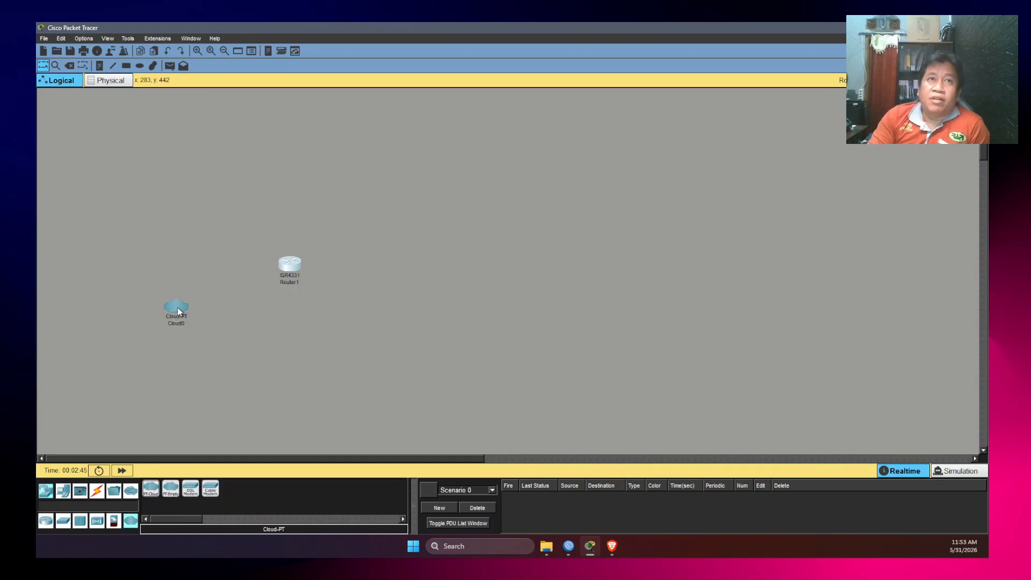
- Examine the Ethernet6 provider network settings in the cloud's configuration, and close the device window
{"action": "left_click", "coordinate": [177, 307]}
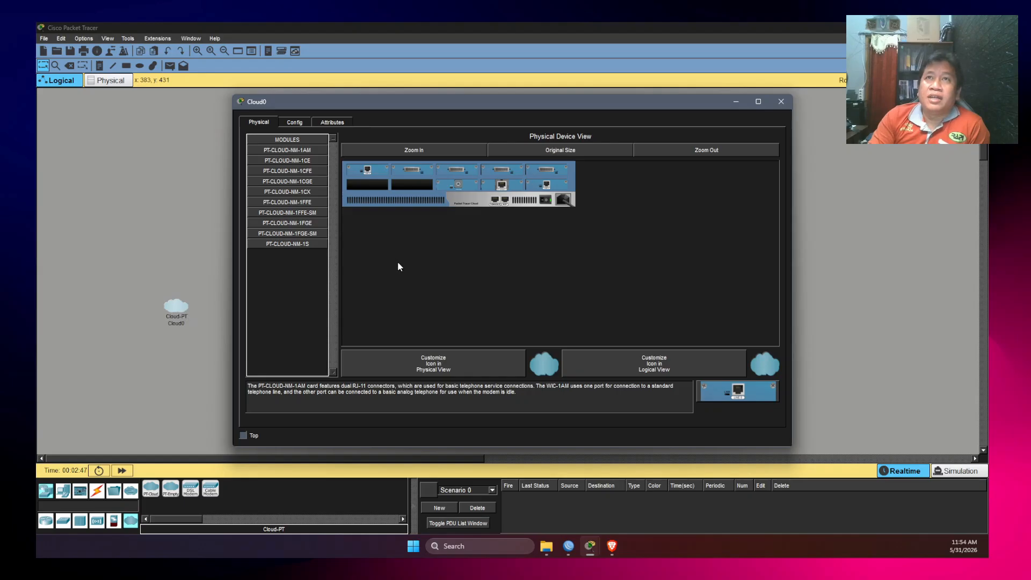
{"action": "left_click", "coordinate": [294, 123]}
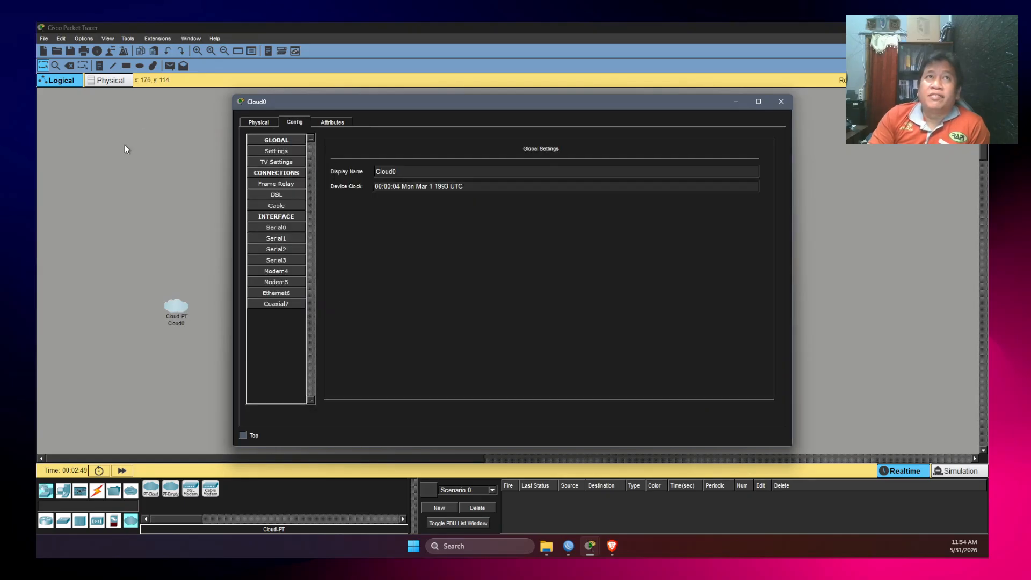
{"action": "left_click", "coordinate": [279, 293]}
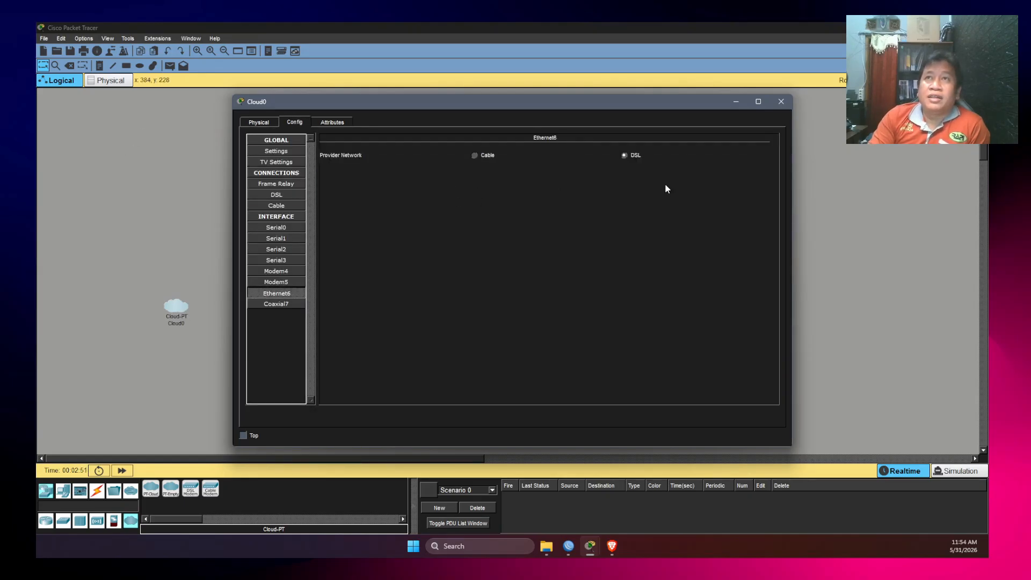
{"action": "left_click", "coordinate": [780, 101]}
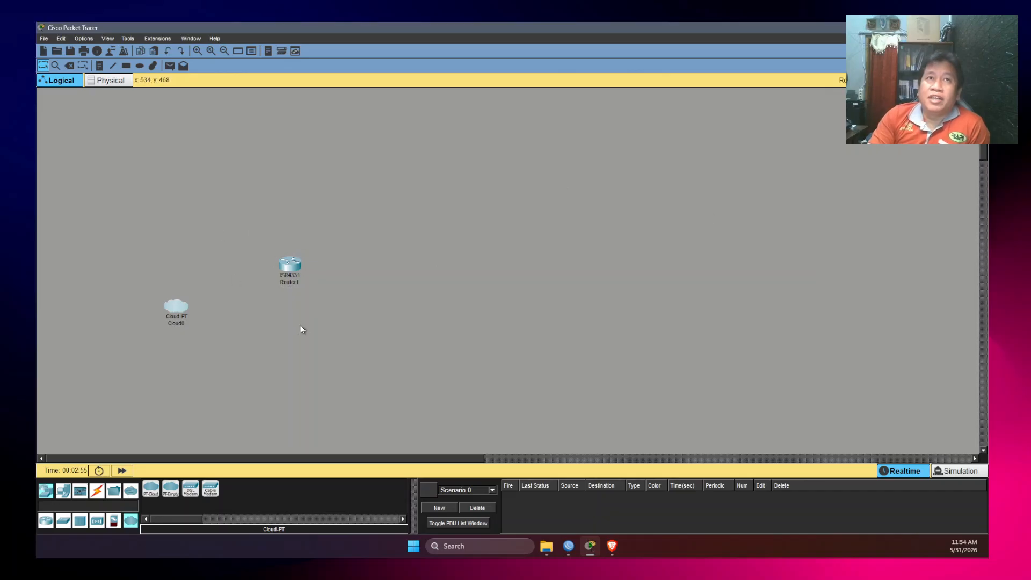
- Delete the Cloud-PT device from the workspace
{"action": "left_click", "coordinate": [74, 65]}
{"action": "left_click", "coordinate": [467, 285]}
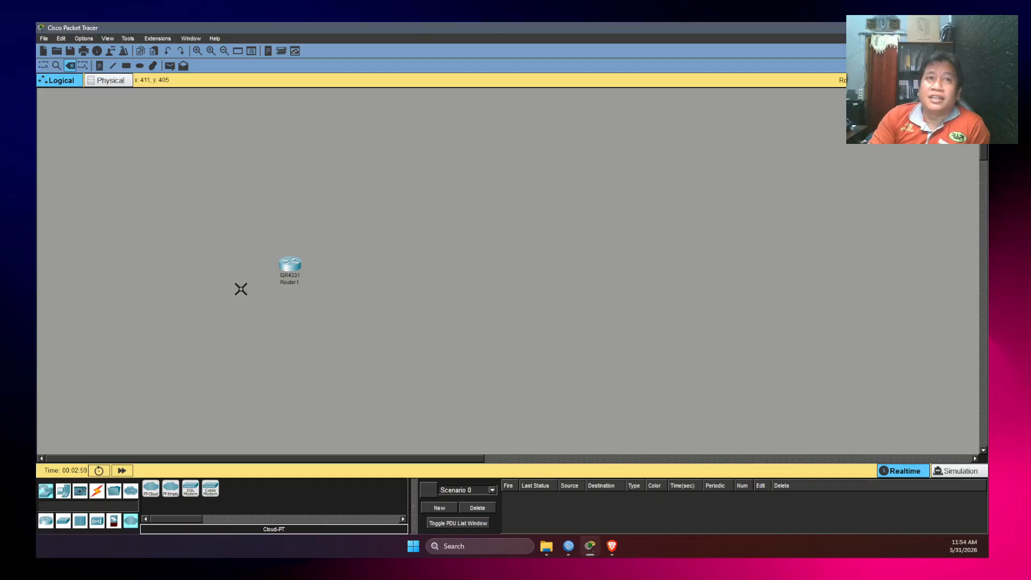
{"action": "key", "text": "Escape"}
- Review the ISR4331 router's interface list once more and delete the router from the workspace
{"action": "left_click", "coordinate": [289, 266]}
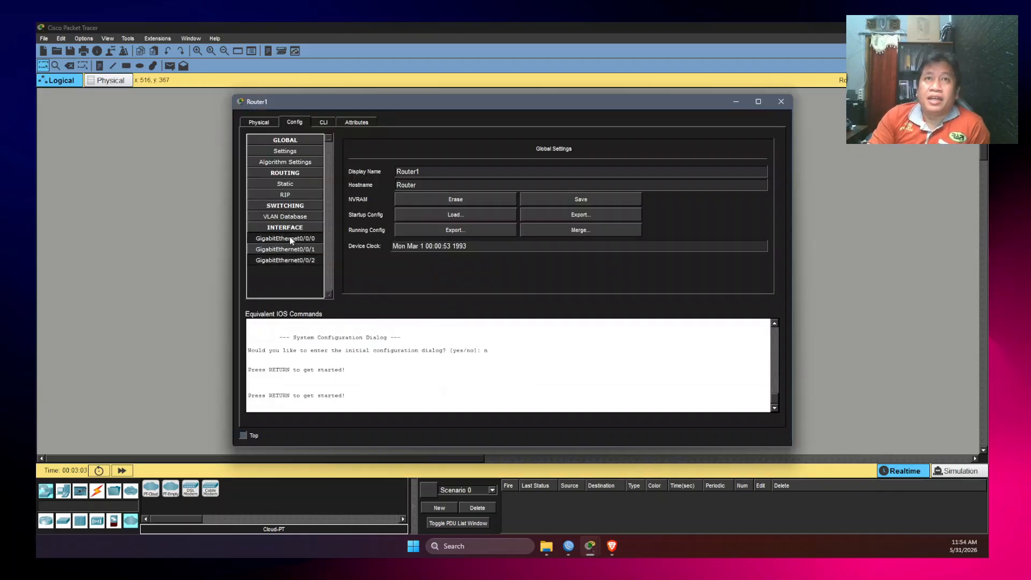
{"action": "left_click", "coordinate": [780, 102]}
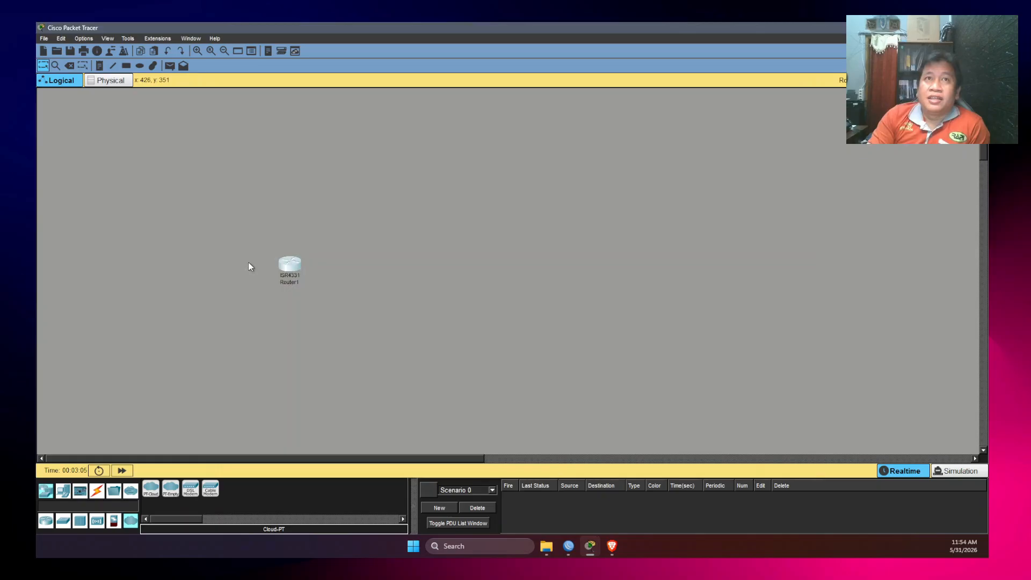
{"action": "left_click", "coordinate": [70, 66]}
{"action": "left_click", "coordinate": [289, 264]}
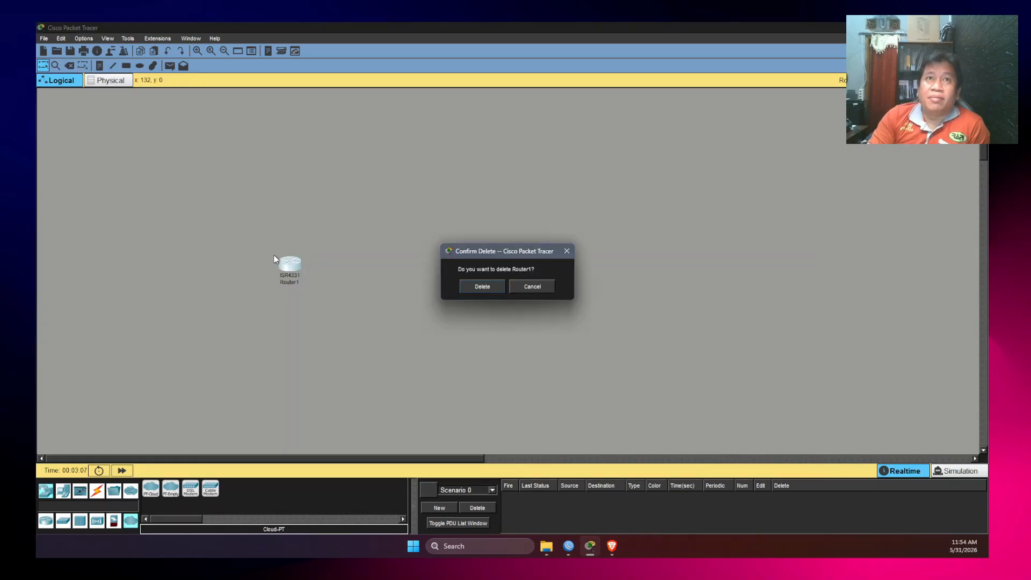
{"action": "left_click", "coordinate": [487, 288]}
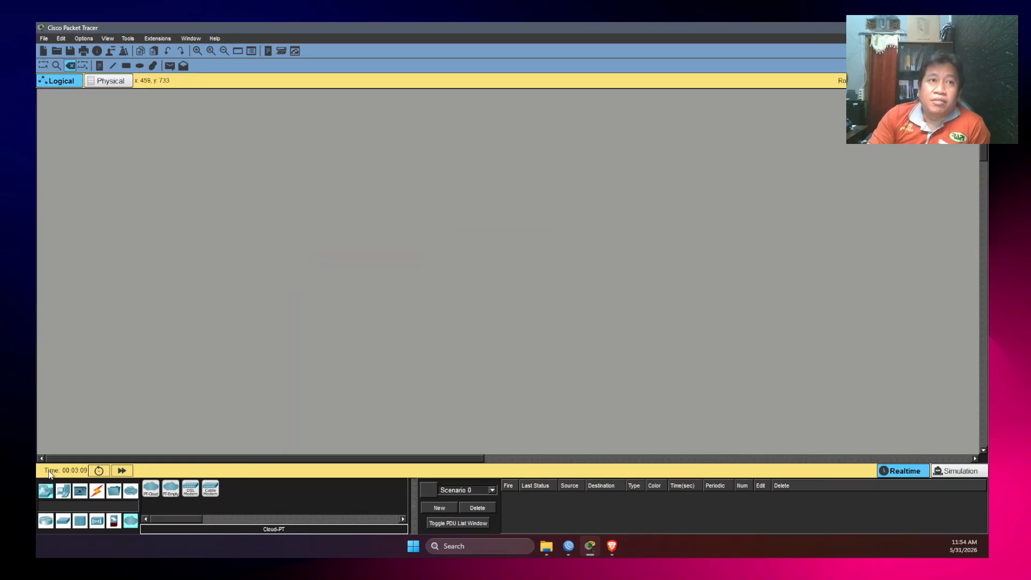
- Place a 2901 router in the empty workspace and move it slightly toward the centre
{"action": "left_click", "coordinate": [52, 492]}
{"action": "left_click_drag", "start_coordinate": [250, 489], "coordinate": [246, 276]}
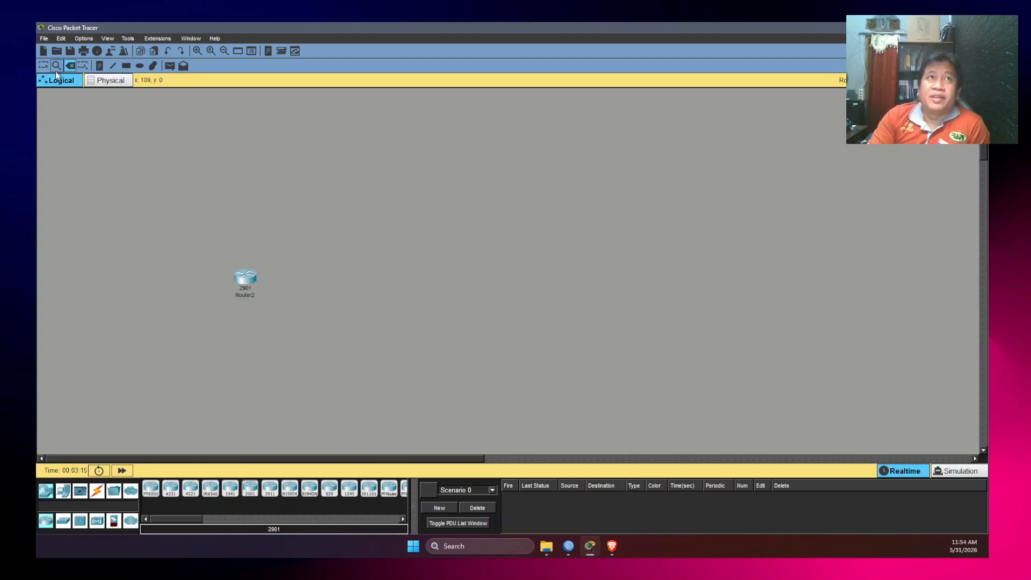
{"action": "left_click", "coordinate": [43, 66]}
{"action": "left_click_drag", "start_coordinate": [246, 277], "coordinate": [323, 258]}
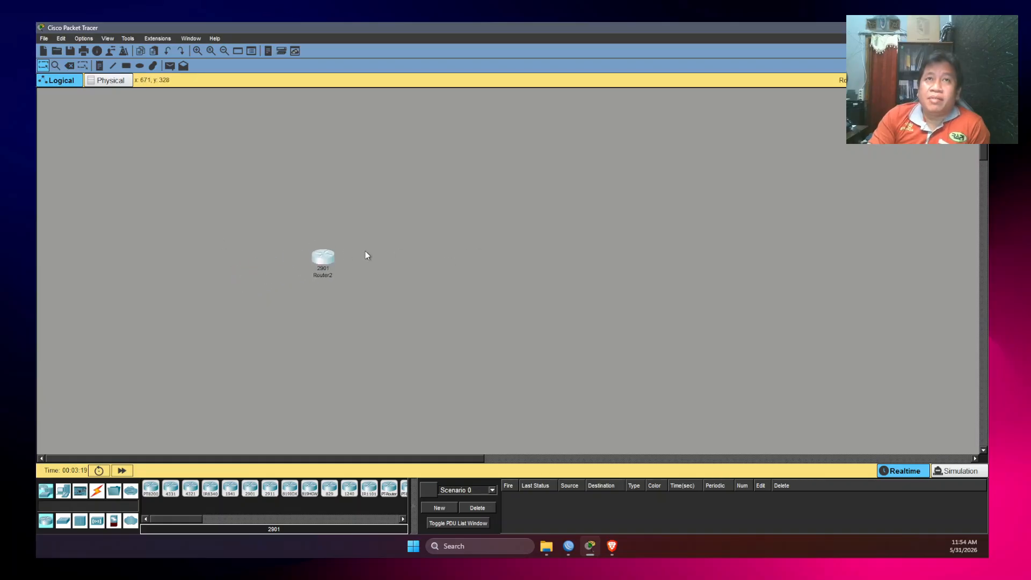
- Open the 2901 router's configuration and switch on the GigabitEthernet0/0 and GigabitEthernet0/1 ports
{"action": "left_click", "coordinate": [323, 257]}
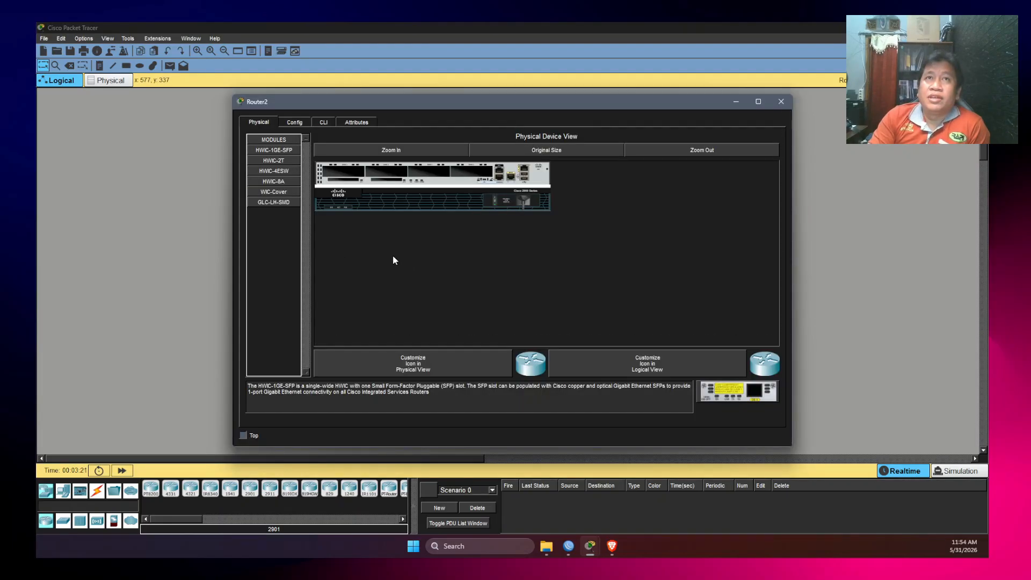
{"action": "left_click", "coordinate": [294, 122]}
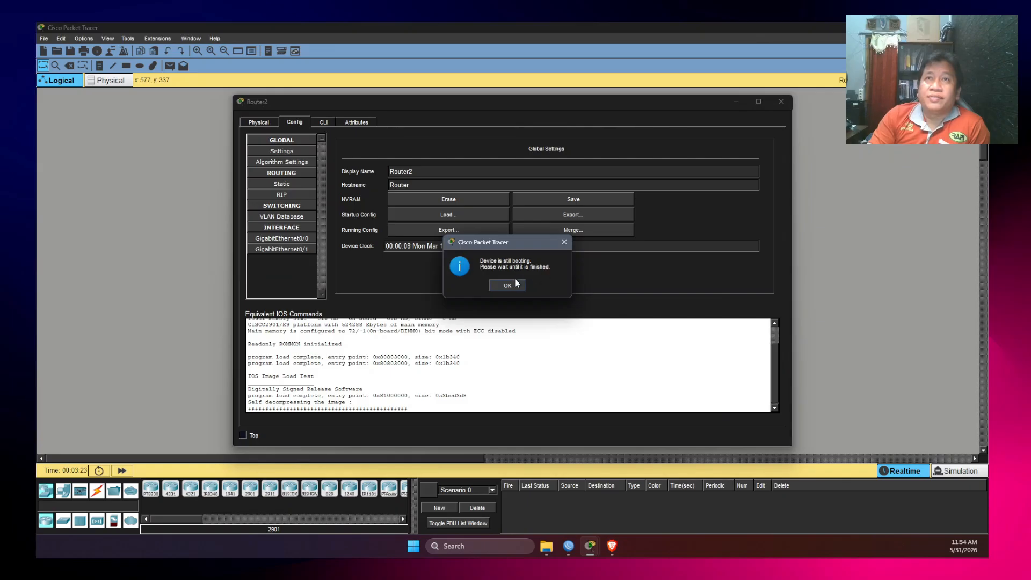
{"action": "left_click", "coordinate": [512, 285]}
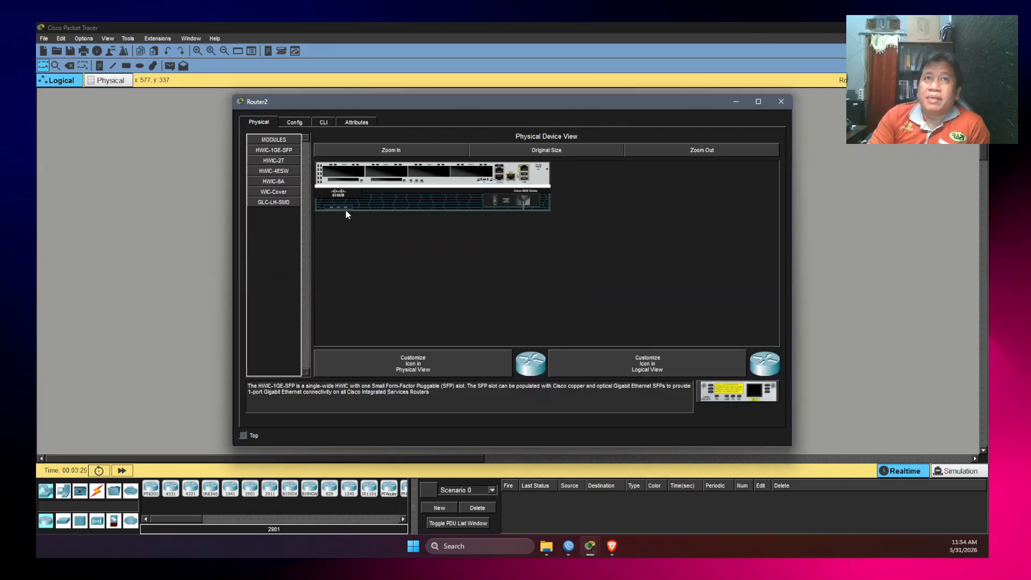
{"action": "left_click", "coordinate": [289, 122]}
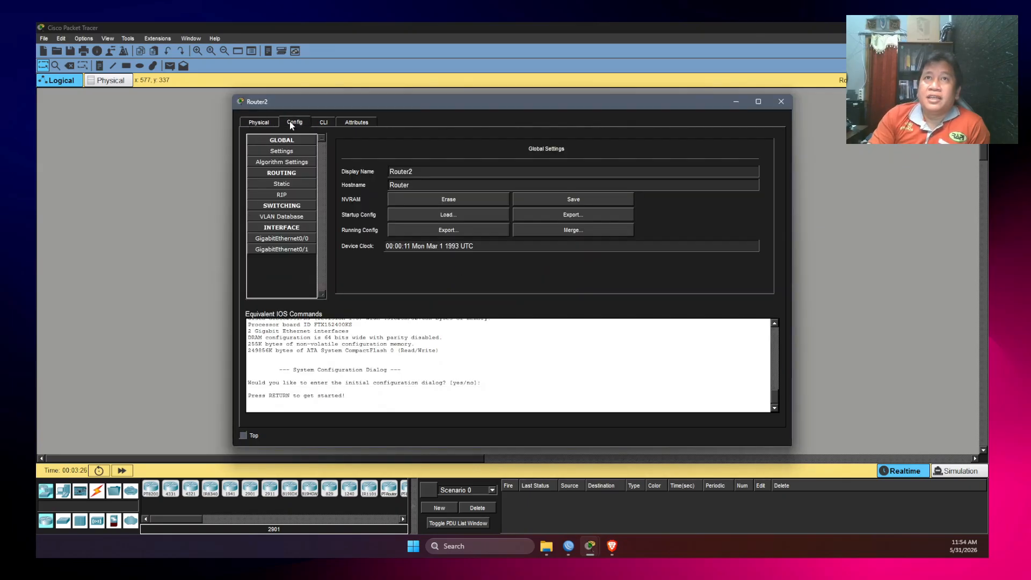
{"action": "left_click", "coordinate": [298, 238]}
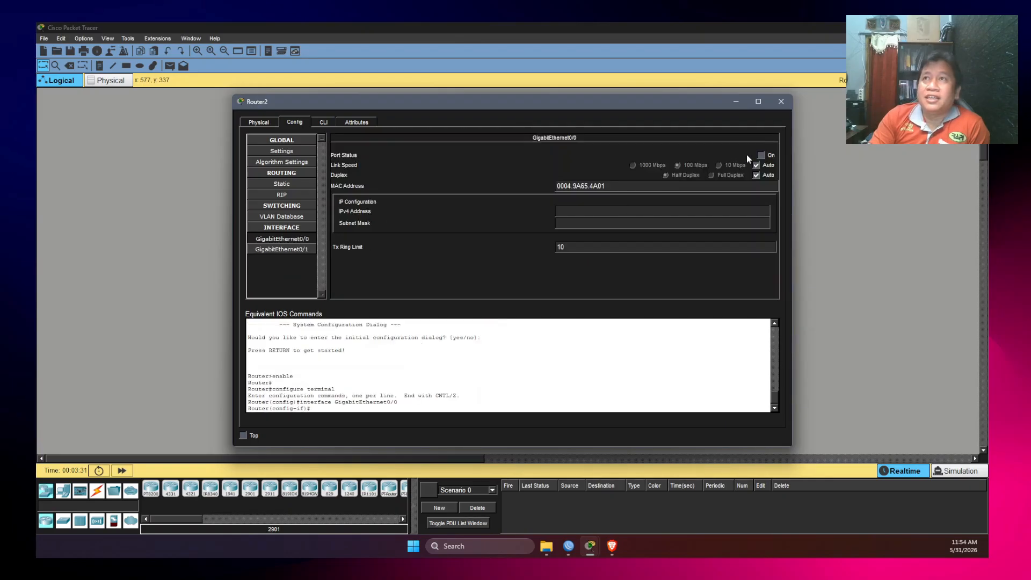
{"action": "left_click", "coordinate": [760, 156]}
{"action": "left_click", "coordinate": [282, 249]}
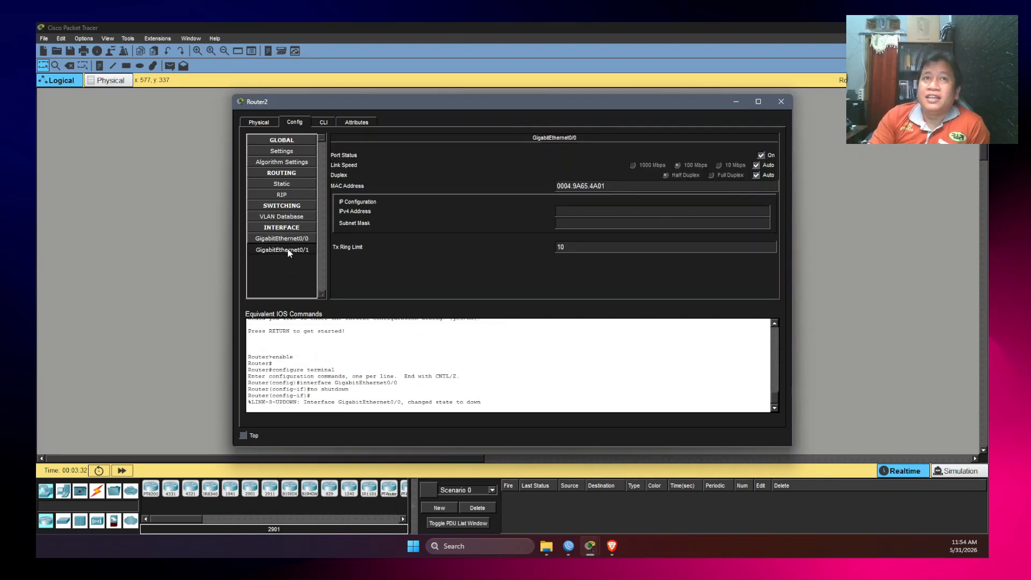
{"action": "left_click", "coordinate": [761, 155]}
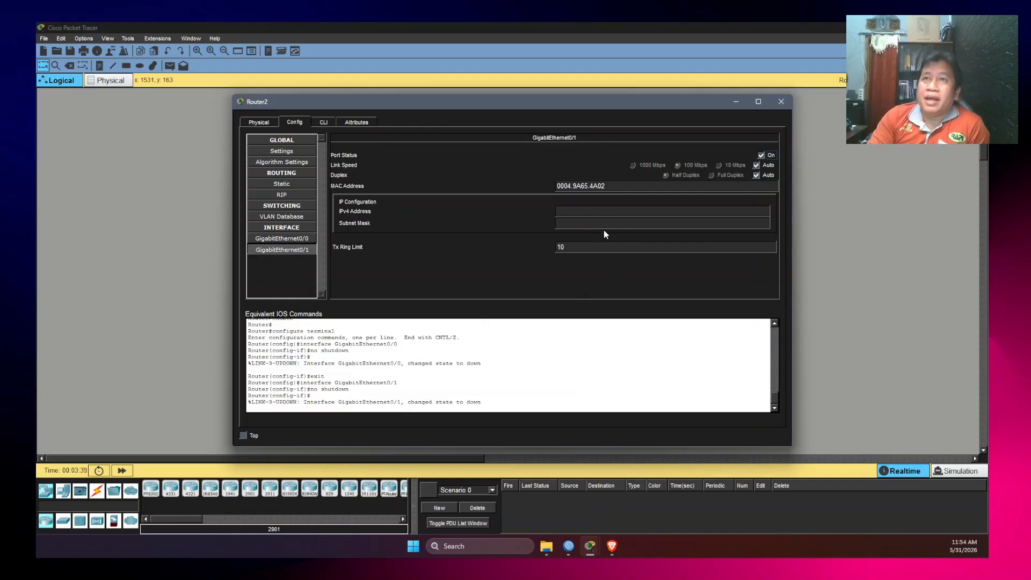
- Leave interface configuration in the router's command line with end, and run enable for privileged mode
{"action": "left_click", "coordinate": [308, 238]}
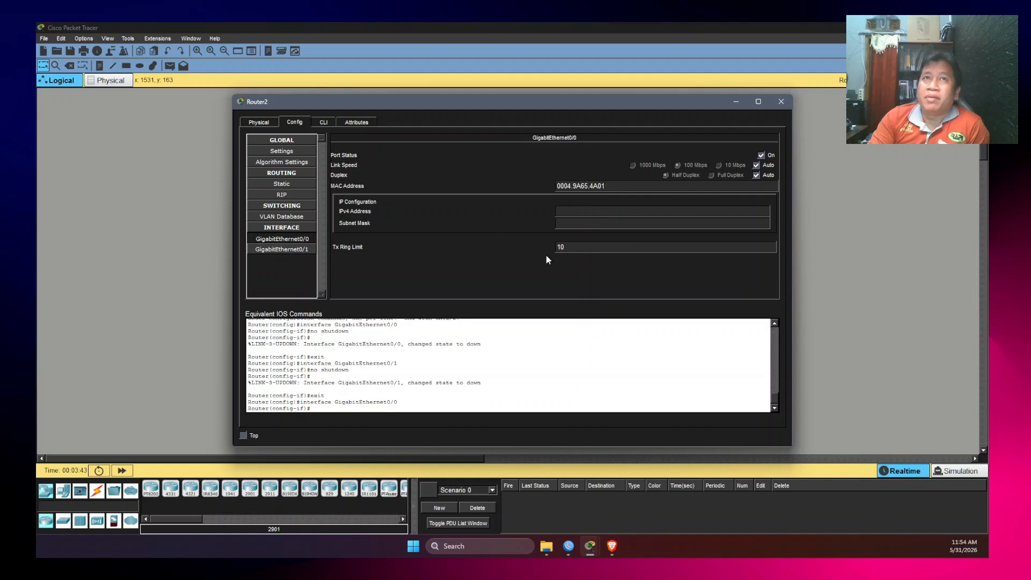
{"action": "left_click", "coordinate": [325, 124]}
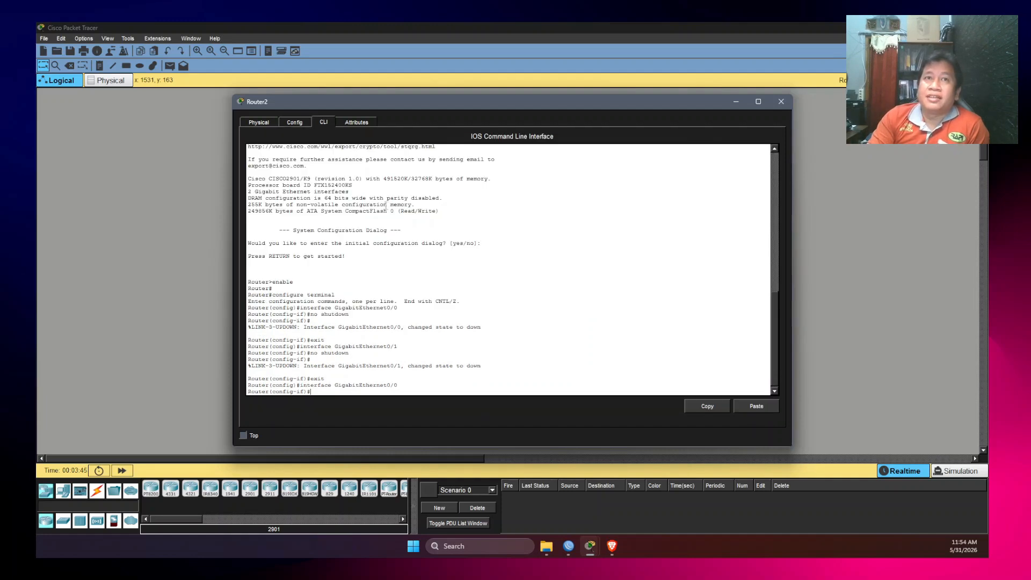
{"action": "type", "text": "end"}
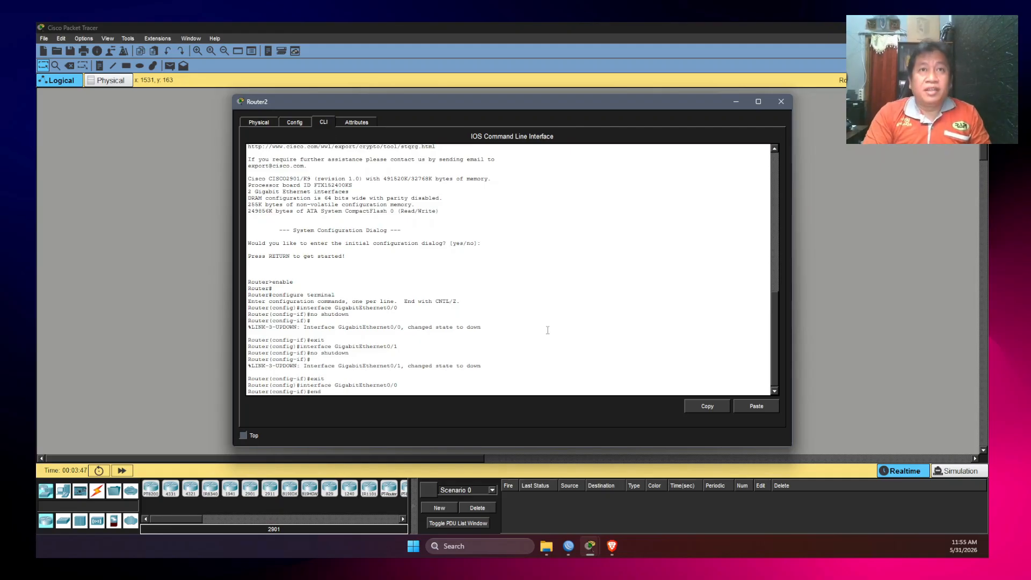
{"action": "key", "text": "Return"}
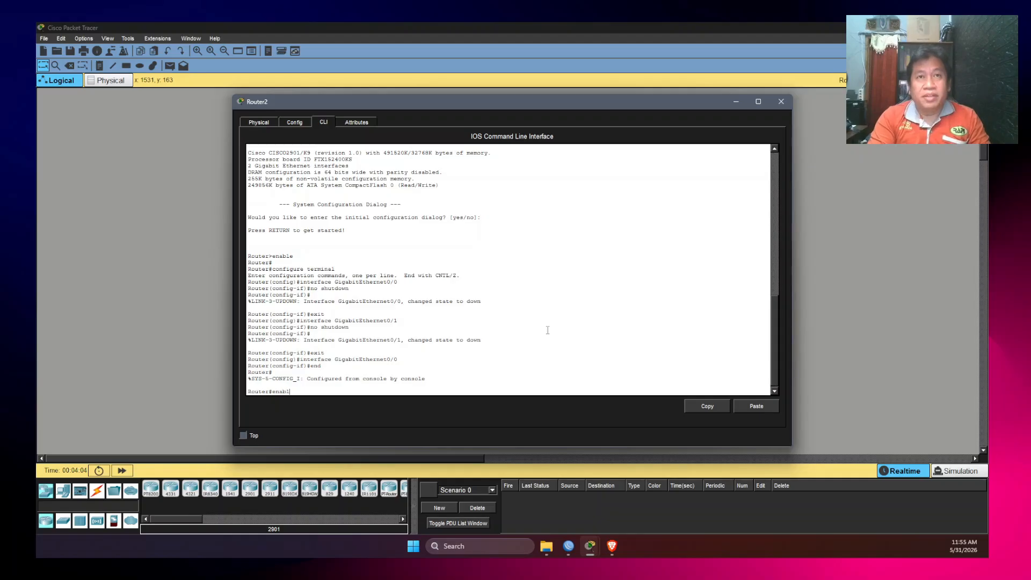
{"action": "key", "text": "Return"}
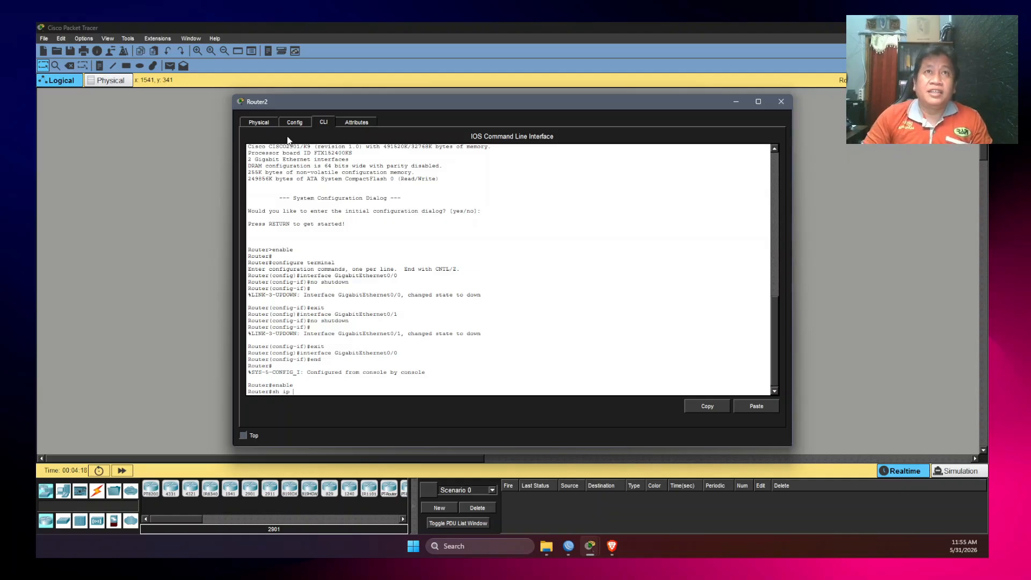
- Check the GigabitEthernet0/0 settings, exit configuration mode, and display the interface summary with sh ip int brief
{"action": "left_click", "coordinate": [301, 125]}
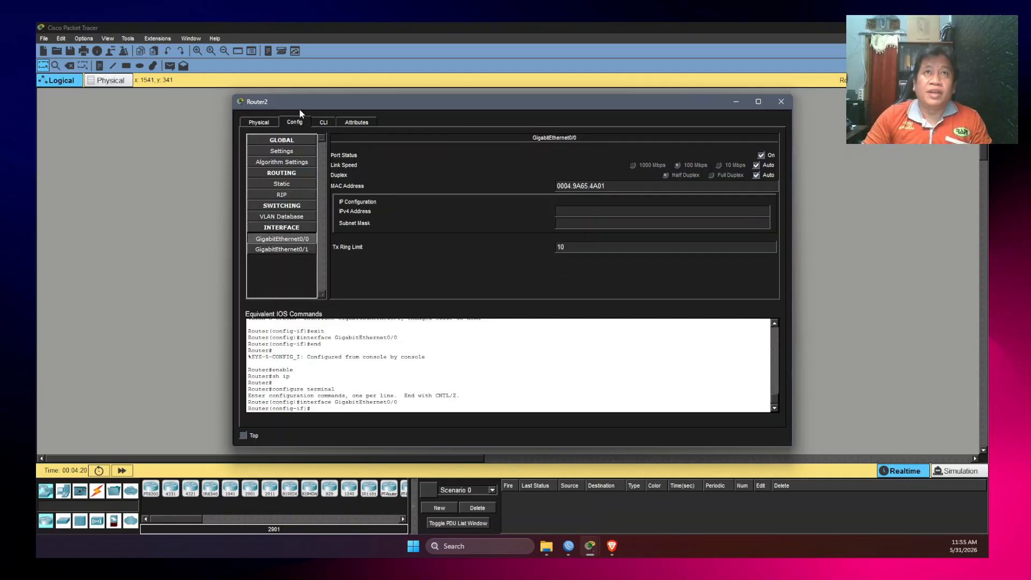
{"action": "left_click", "coordinate": [324, 123]}
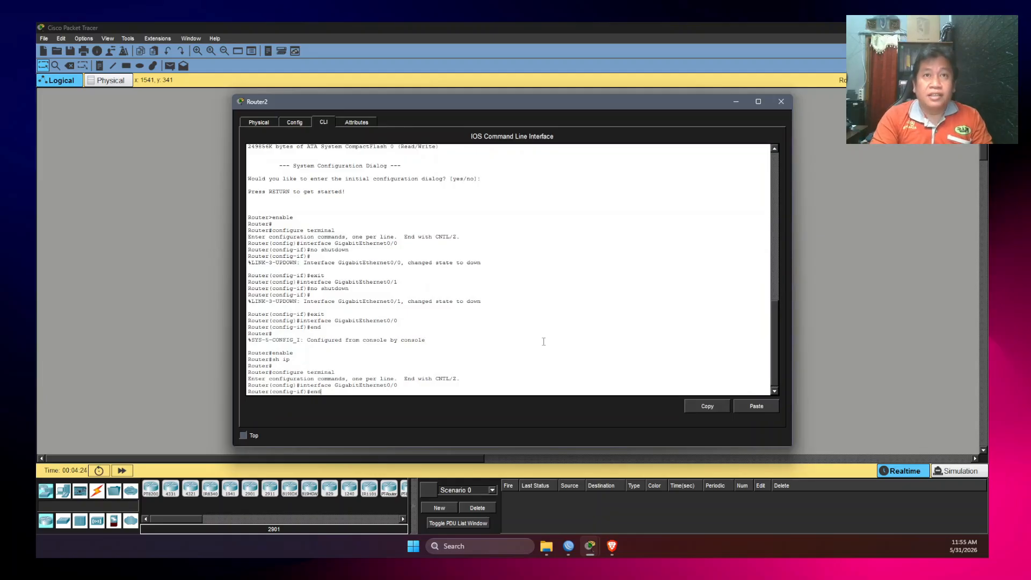
{"action": "key", "text": "Return"}
{"action": "type", "text": "sh"}
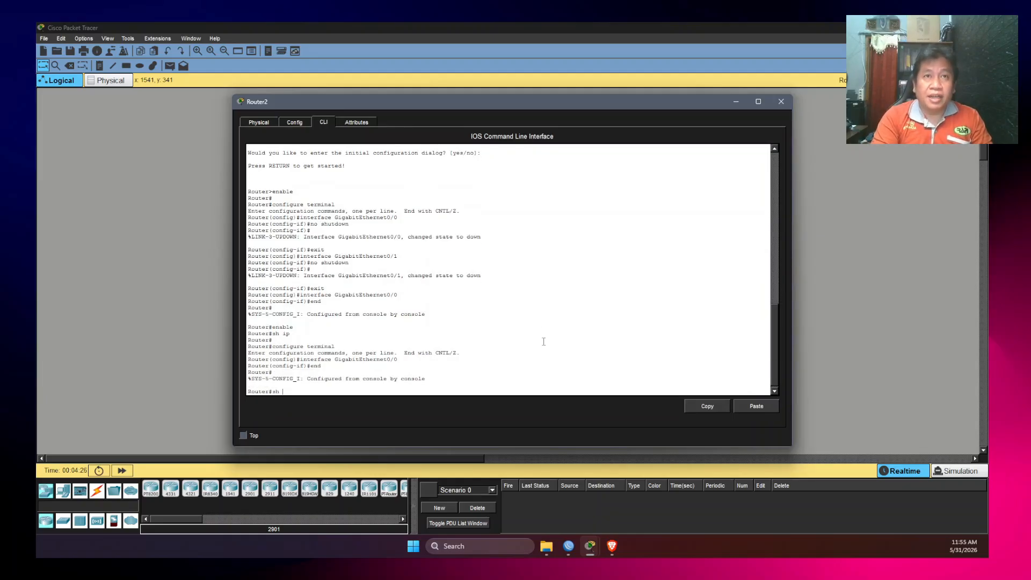
{"action": "type", "text": " ip int brief"}
{"action": "key", "text": "Return"}
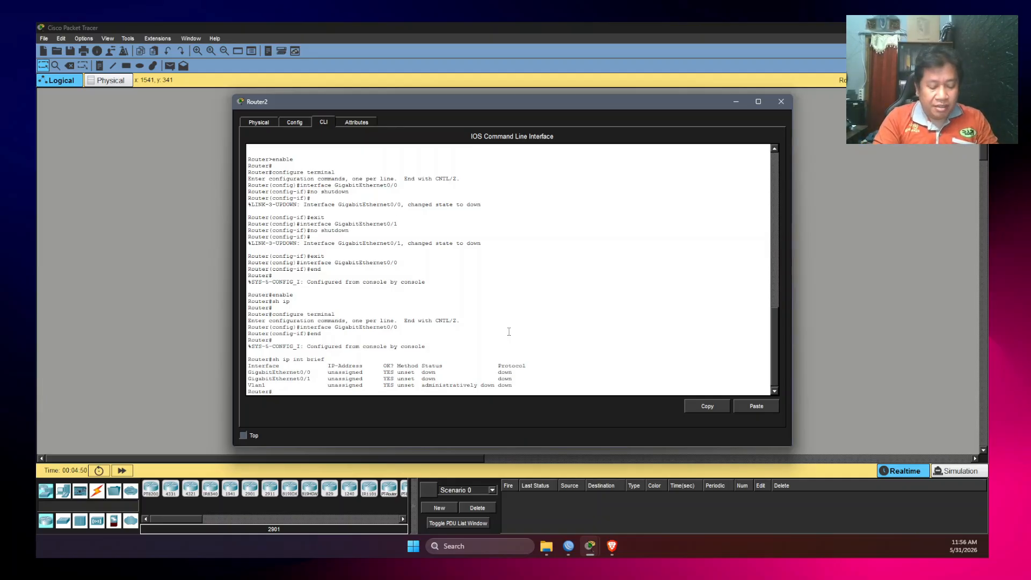
- In global configuration, assign 192.168.100.1 with mask 255.255.255.0 to interface gi0/0 and enable it with no shutdown
{"action": "type", "text": "t"}
{"action": "key", "text": "Return"}
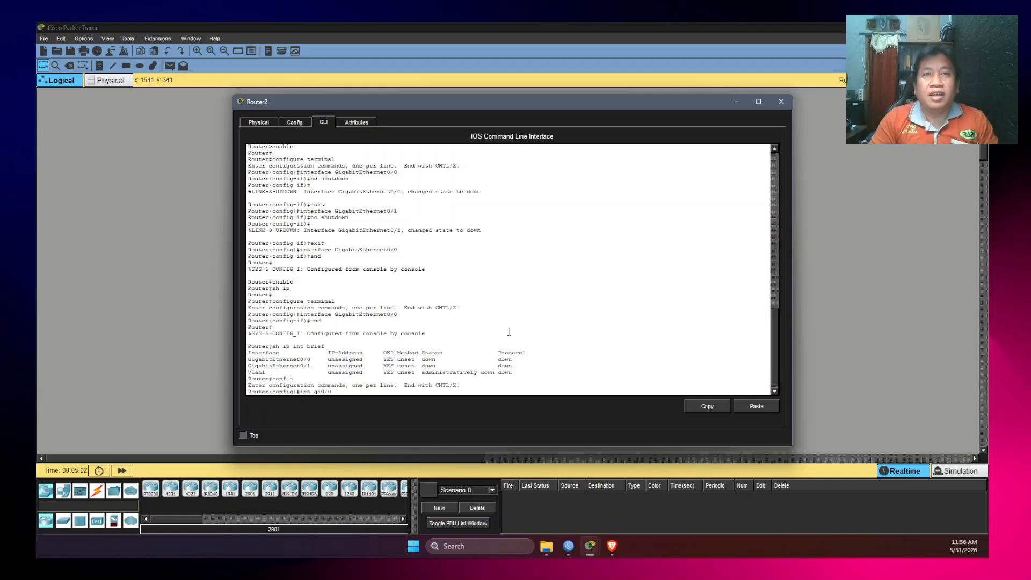
{"action": "key", "text": "Return"}
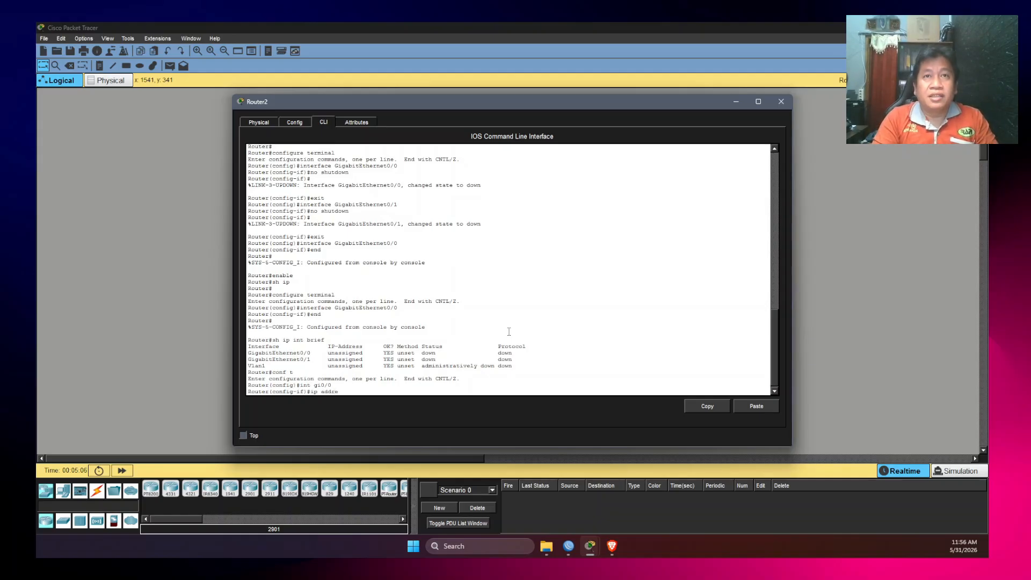
{"action": "type", "text": "ip address 192.168.100.1 255.255.255."}
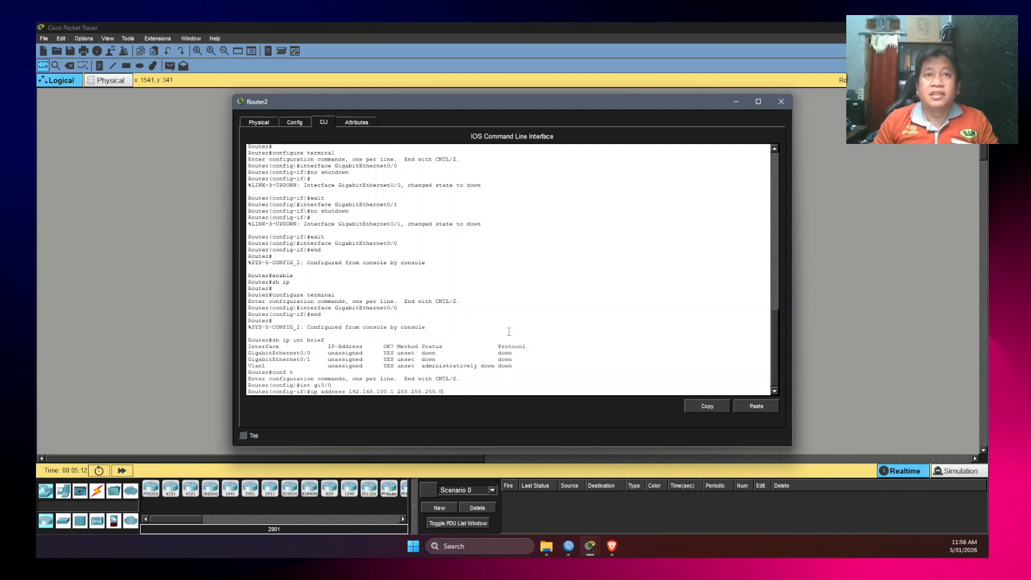
{"action": "type", "text": "0"}
{"action": "key", "text": "Return"}
{"action": "type", "text": "no shu"}
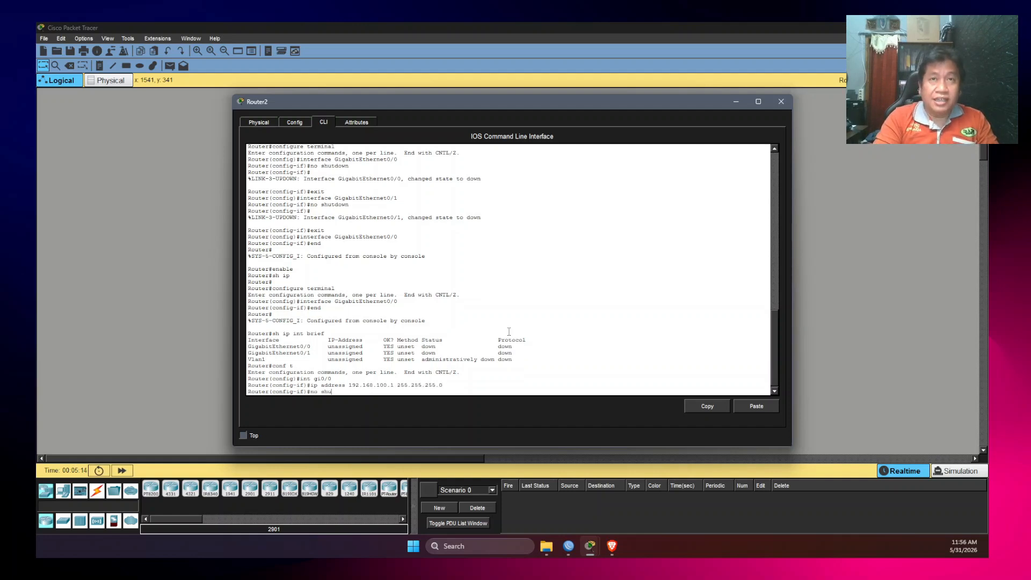
{"action": "type", "text": "tdown"}
{"action": "key", "text": "Return"}
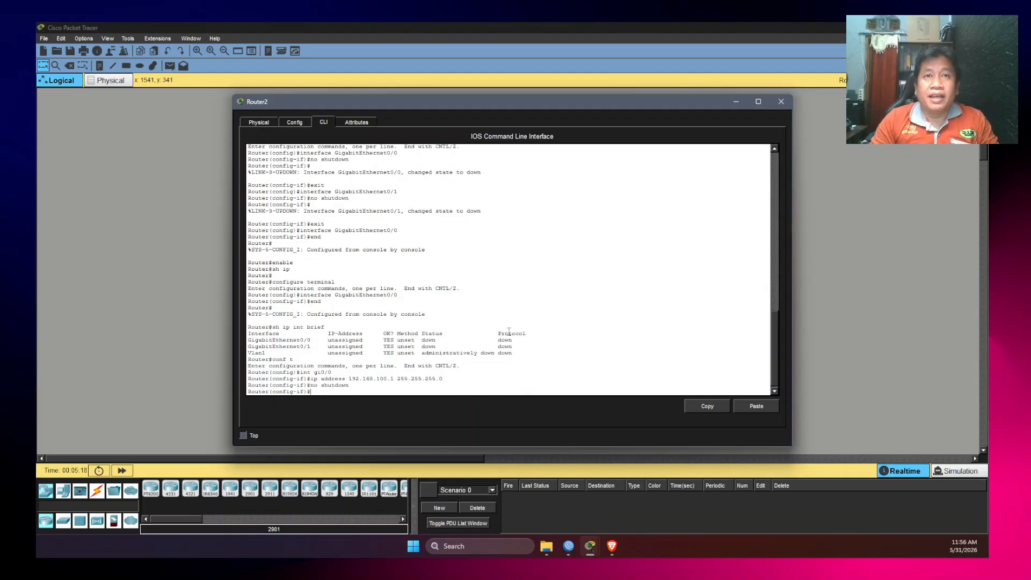
- Assign 192.168.0.1 with mask 255.255.255.0 to interface gi0/1, enable it with no shutdown, and end configuration mode
{"action": "key", "text": "BackSpace"}
{"action": "key", "text": "BackSpace"}
{"action": "type", "text": "int gi0/1"}
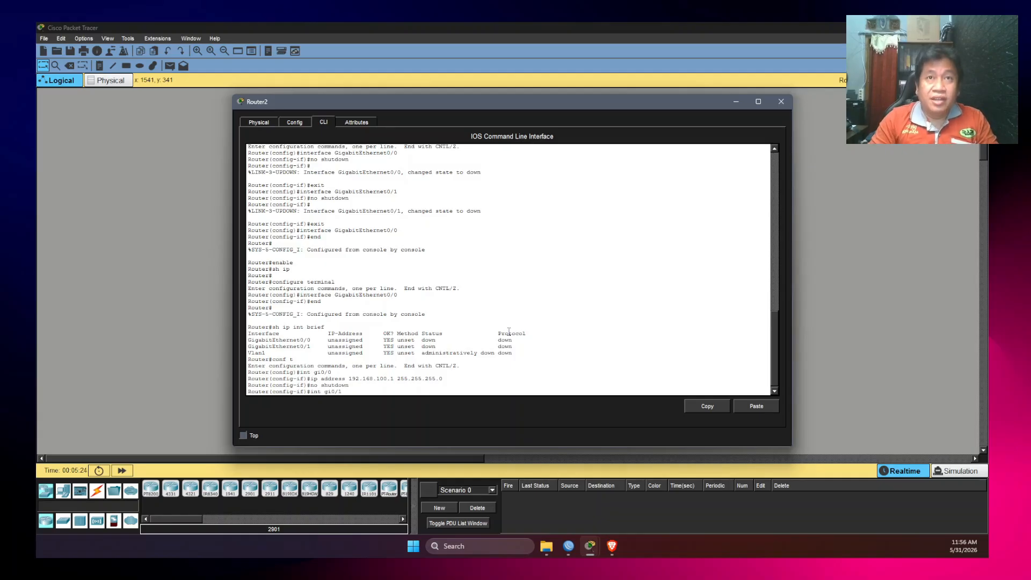
{"action": "key", "text": "Return"}
{"action": "type", "text": "ip address 192.168.0.1"}
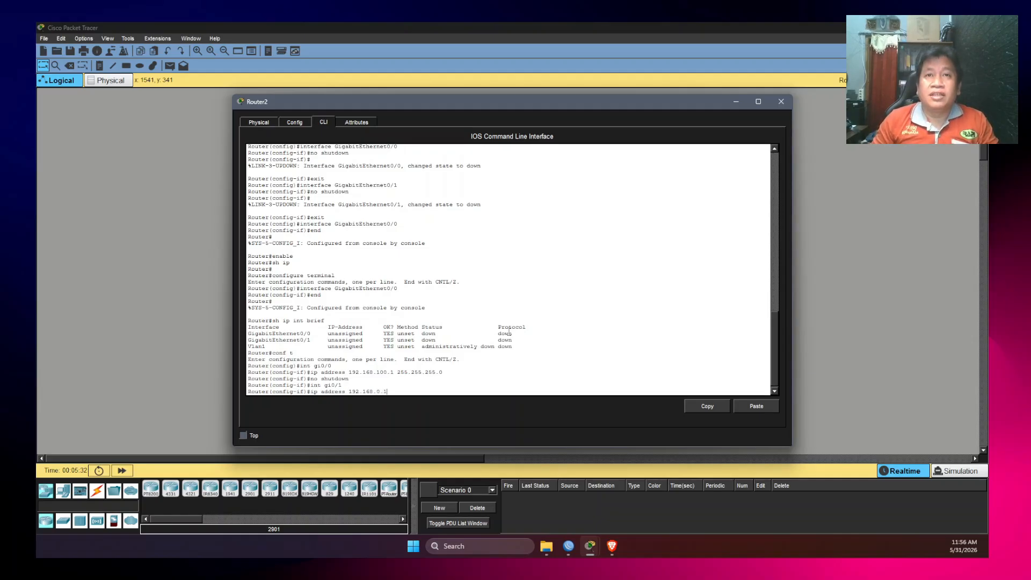
{"action": "type", "text": " 255.255."}
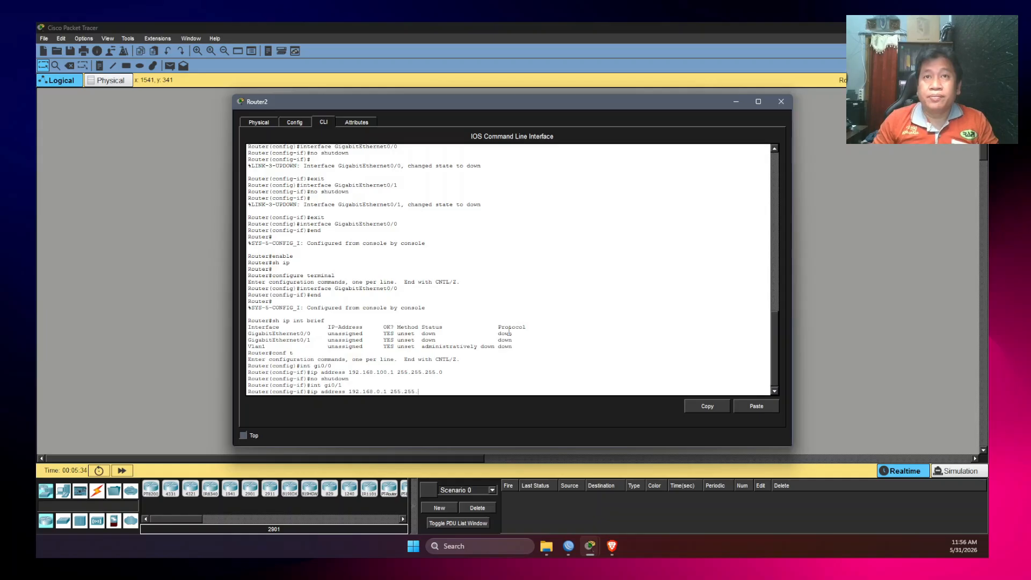
{"action": "key", "text": "Return"}
{"action": "type", "text": "no shutdown"}
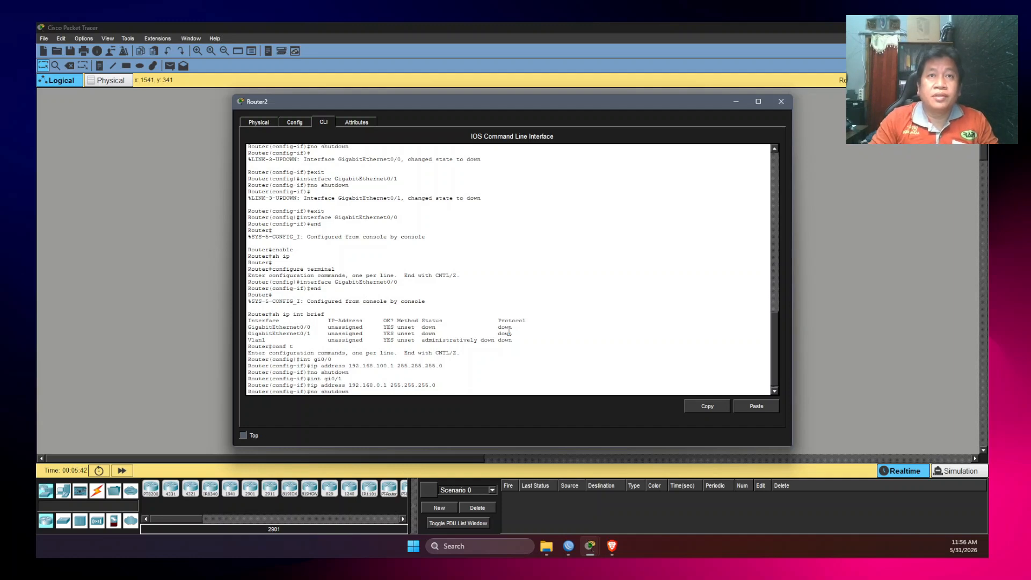
{"action": "key", "text": "Return"}
{"action": "type", "text": "end"}
{"action": "key", "text": "Return"}
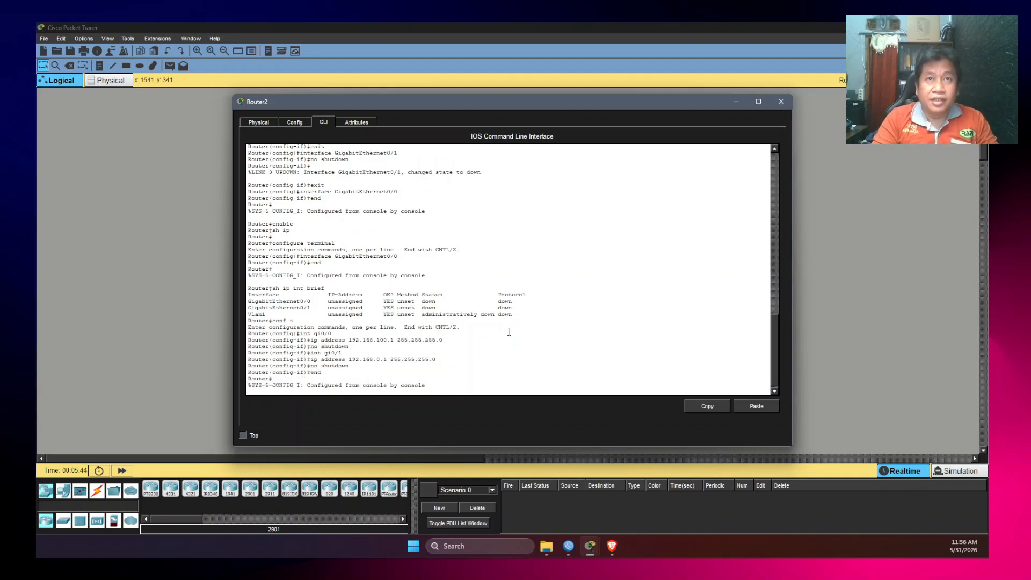
- Run sh ip int brief to check the addresses assigned to both Gigabit interfaces
{"action": "key", "text": "Return"}
{"action": "type", "text": "sh ip int"}
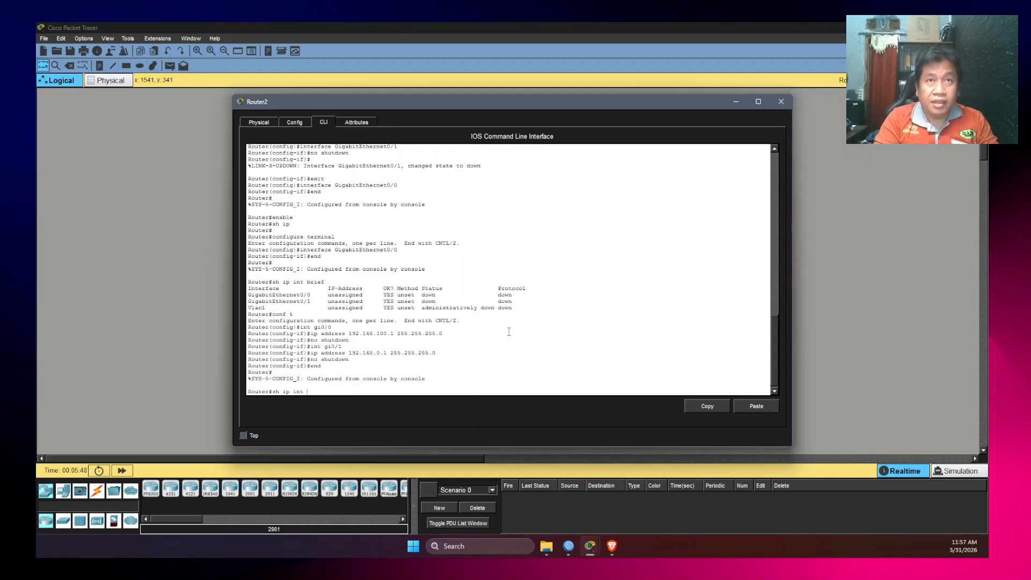
{"action": "type", "text": " brief"}
{"action": "key", "text": "Return"}
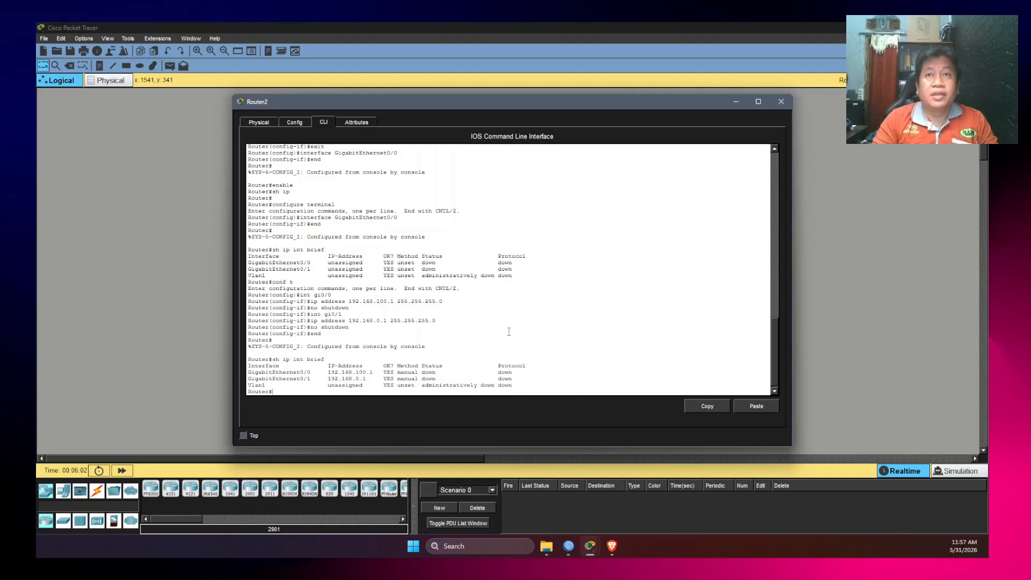
- Review the IP settings of GigabitEthernet0/0 and GigabitEthernet0/1 in the router's graphical configuration
{"action": "left_click", "coordinate": [293, 122]}
{"action": "left_click", "coordinate": [304, 237]}
{"action": "left_click", "coordinate": [292, 249]}
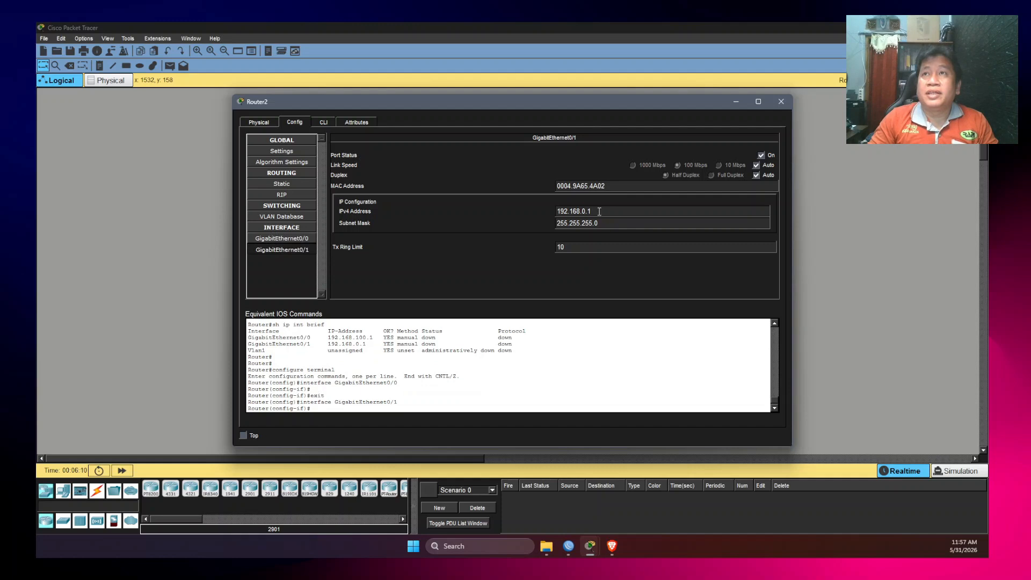
{"action": "left_click", "coordinate": [302, 237]}
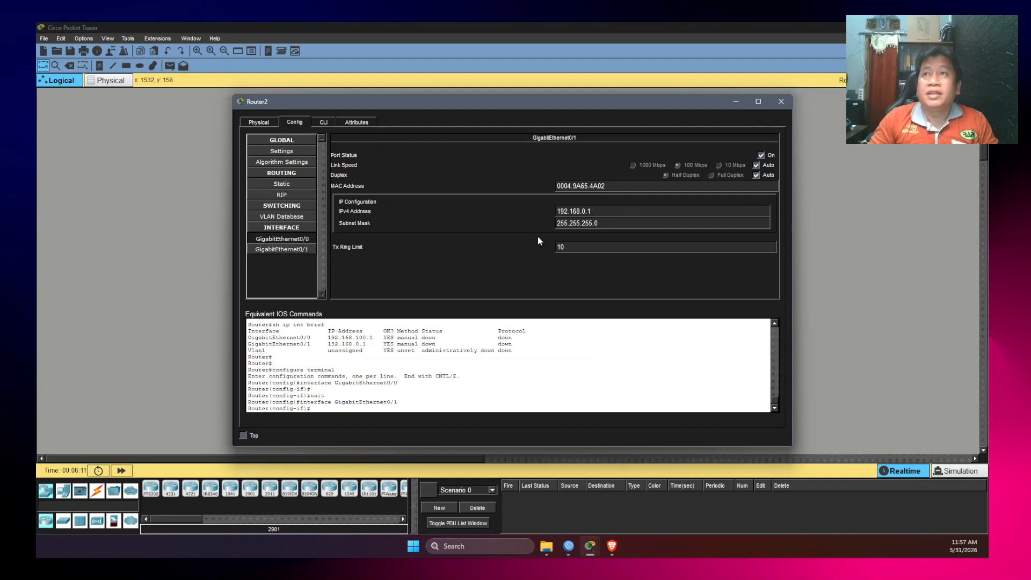
- Return to the router's command line, end configuration mode, and list the interface summary once more
{"action": "left_click", "coordinate": [324, 122]}
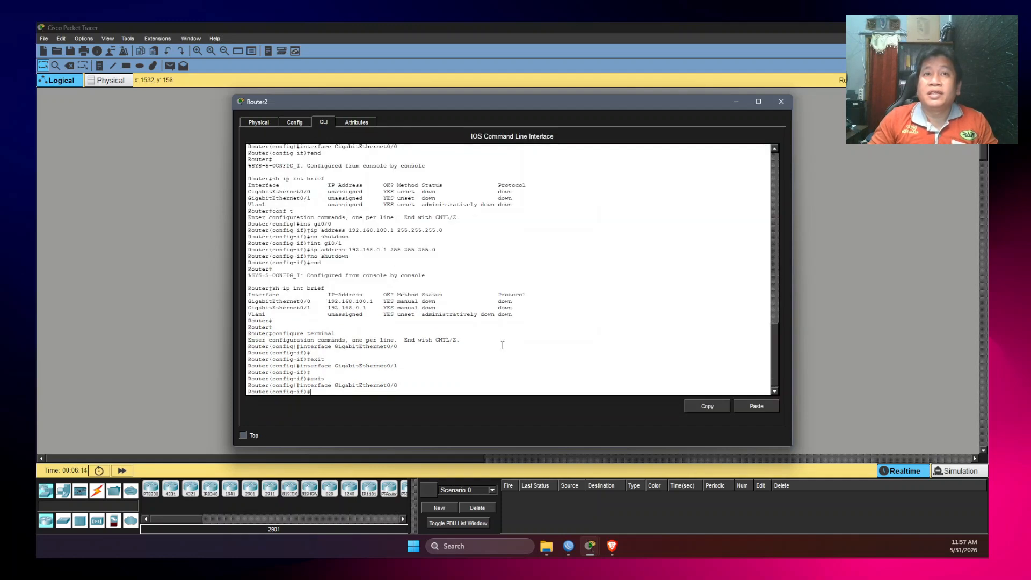
{"action": "type", "text": "end"}
{"action": "key", "text": "Return"}
{"action": "type", "text": "sh ip int brief"}
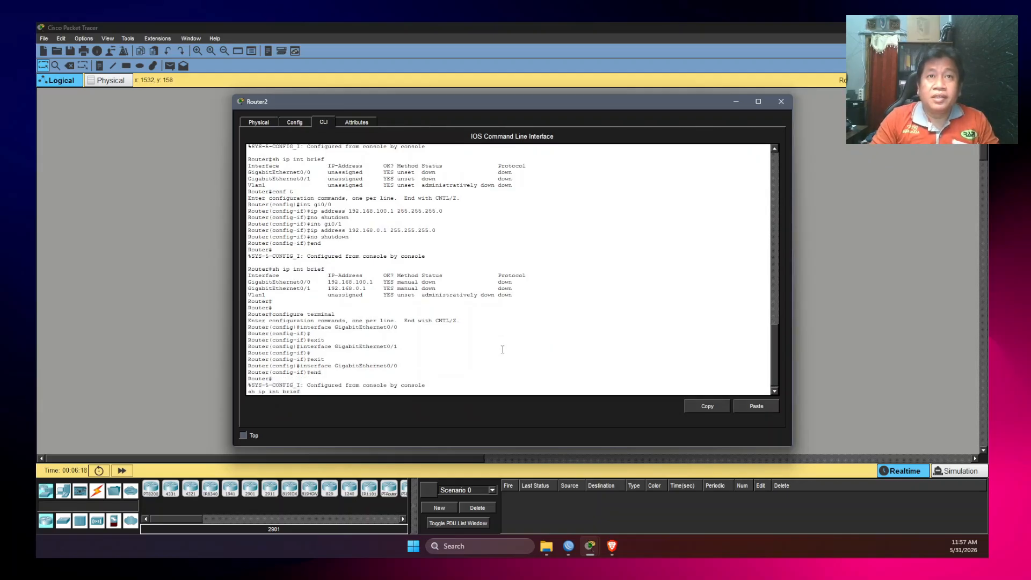
{"action": "key", "text": "Return"}
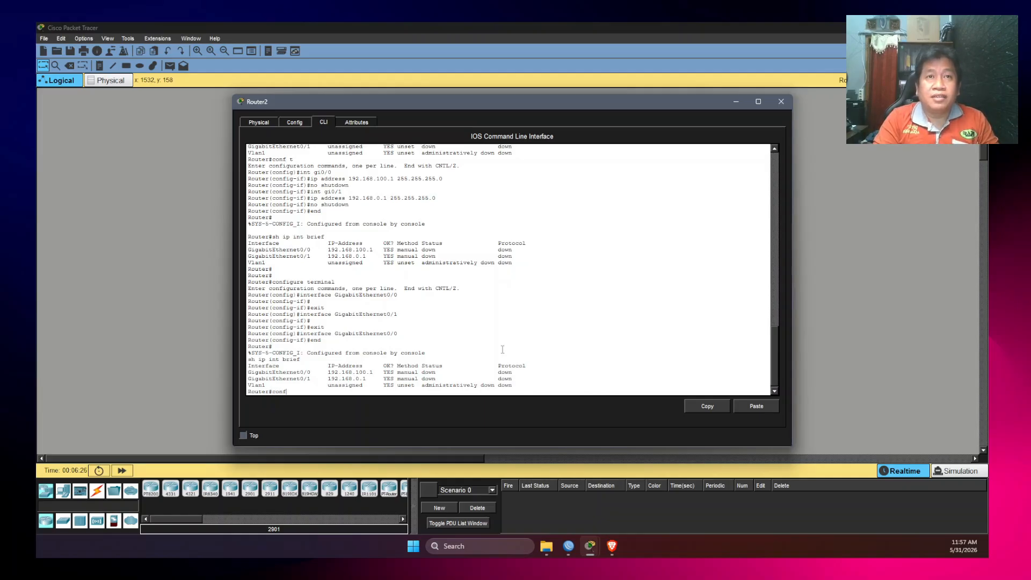
- Enter global configuration mode and enable interface vlan 1 with no shutdown
{"action": "type", "text": "t"}
{"action": "key", "text": "Return"}
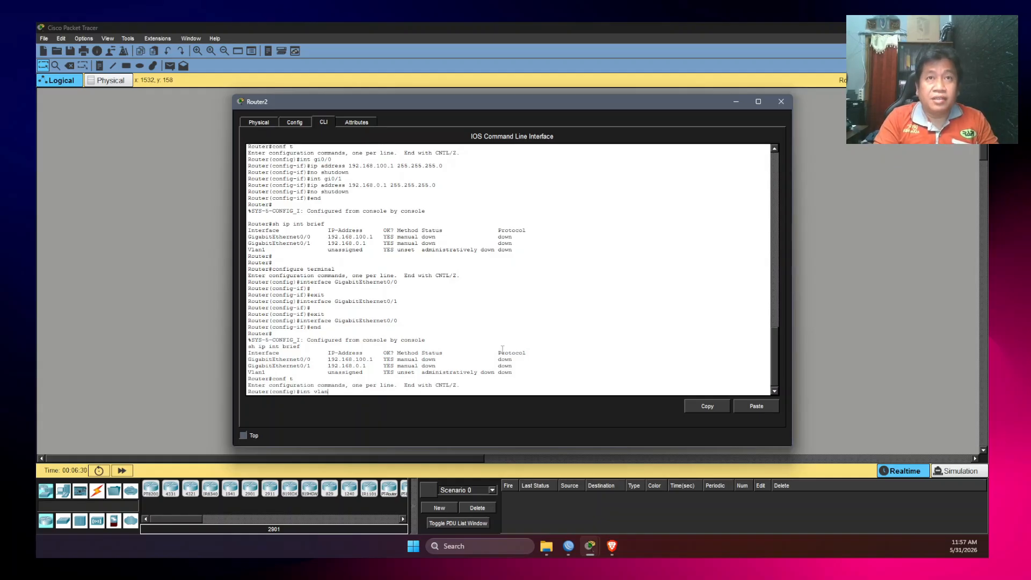
{"action": "type", "text": "int vlan 1"}
{"action": "key", "text": "Return"}
{"action": "type", "text": "np shutdown"}
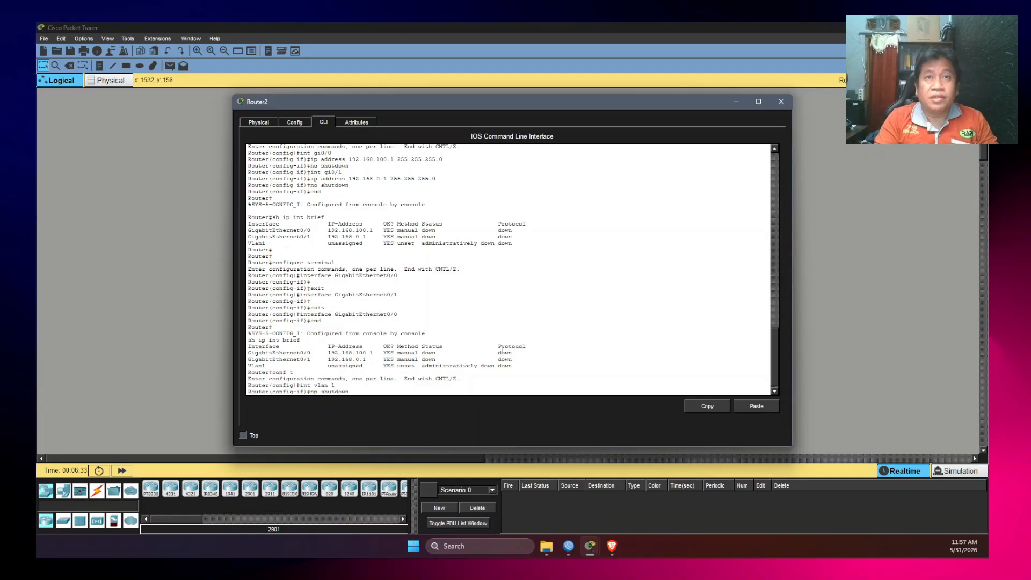
{"action": "key", "text": "Return"}
{"action": "type", "text": "no shutdown"}
{"action": "key", "text": "Return"}
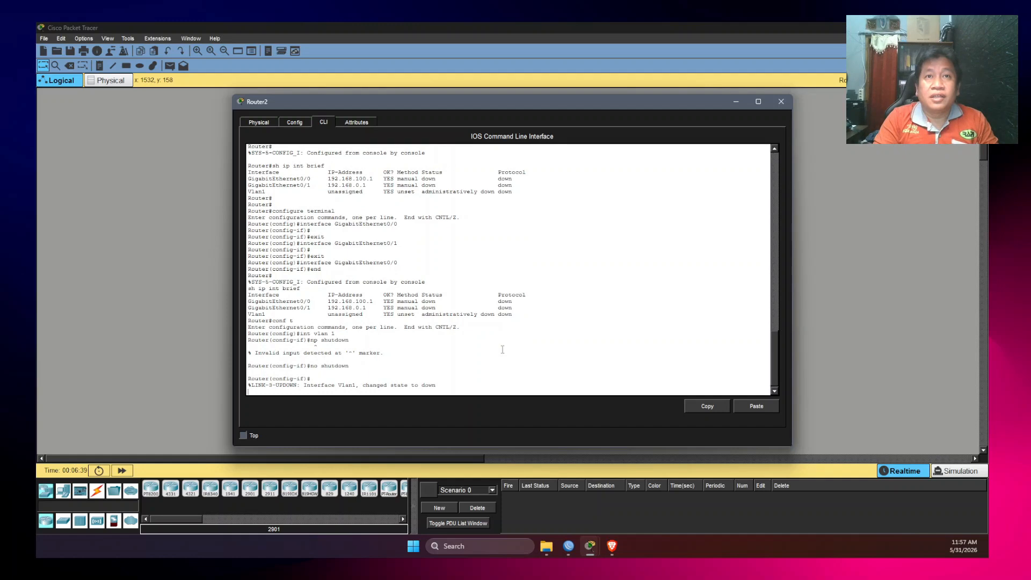
{"action": "key", "text": "Return"}
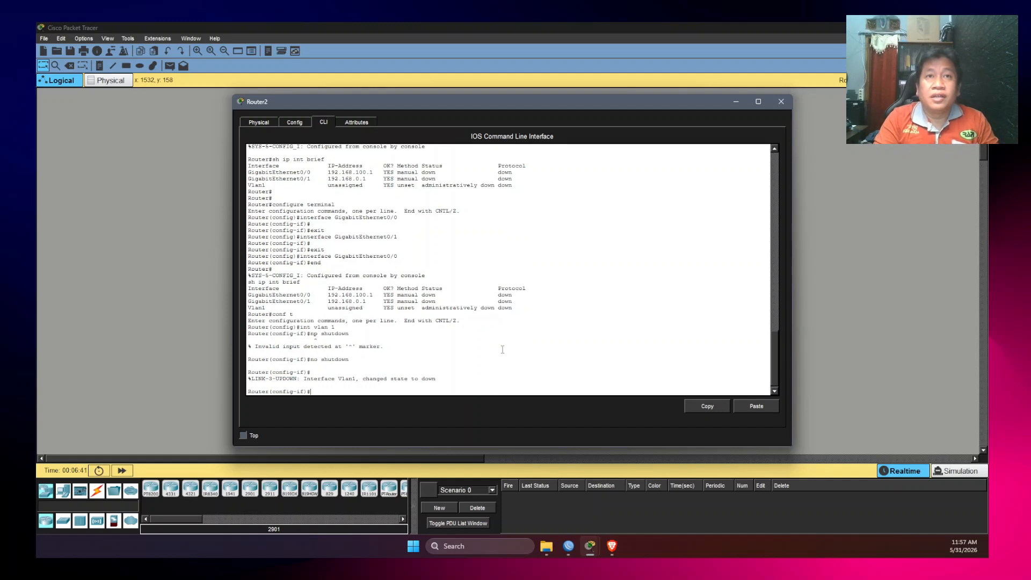
- Enable interface gi0/0 with no shutdown and end configuration mode
{"action": "type", "text": "int gi0"}
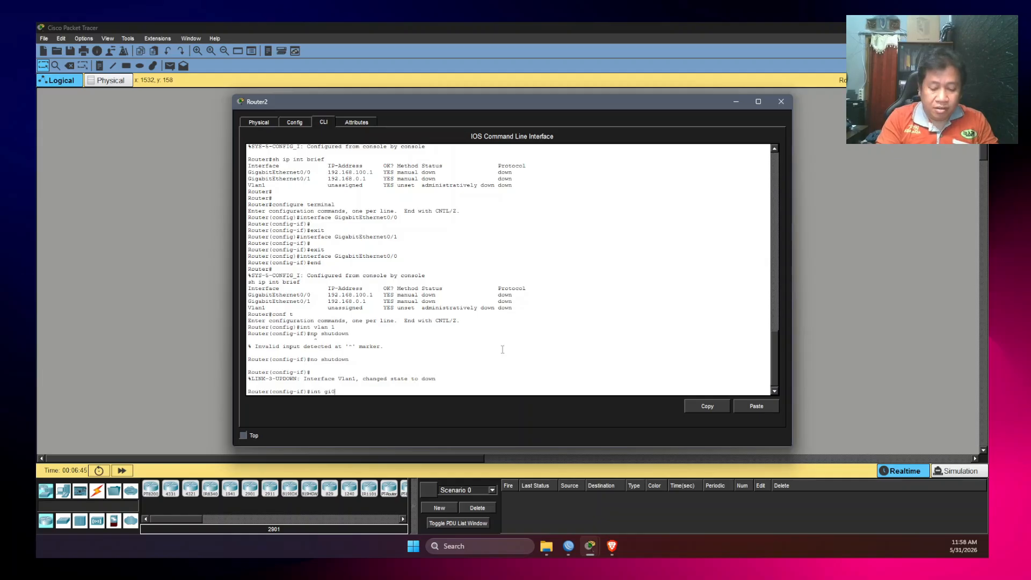
{"action": "type", "text": "/0"}
{"action": "key", "text": "Return"}
{"action": "type", "text": "no shutdown"}
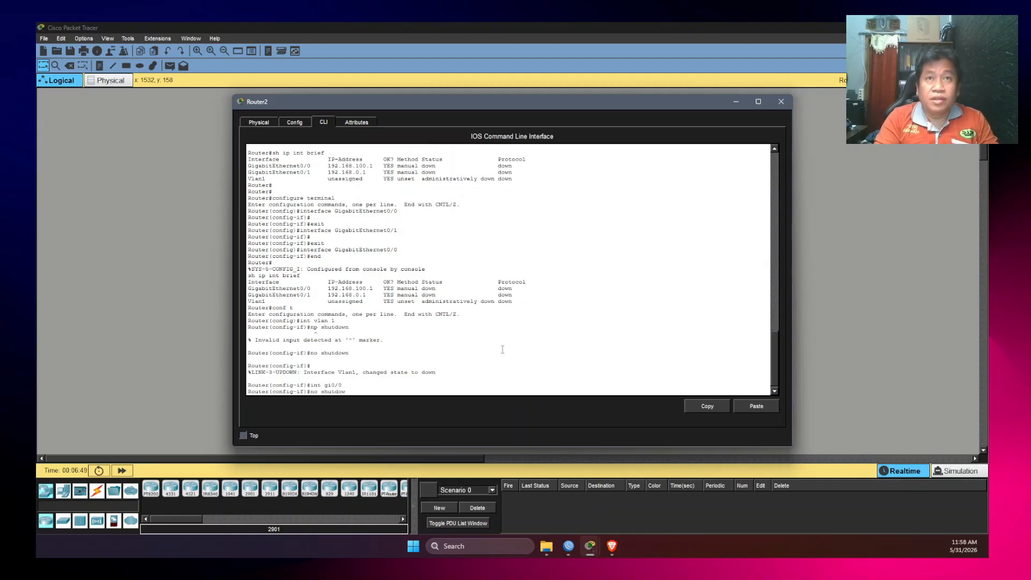
{"action": "key", "text": "Return"}
{"action": "type", "text": "end"}
{"action": "key", "text": "Return"}
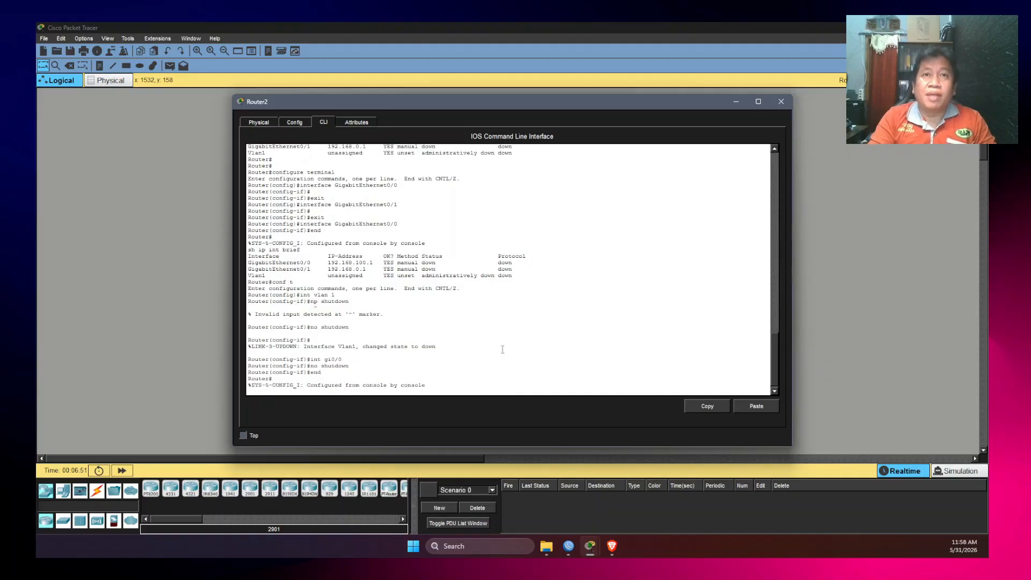
- Run sh ip int brief to check the status of the router's Gigabit and VLAN interfaces
{"action": "key", "text": "Return"}
{"action": "type", "text": "configure terminal"}
{"action": "key", "text": "Up"}
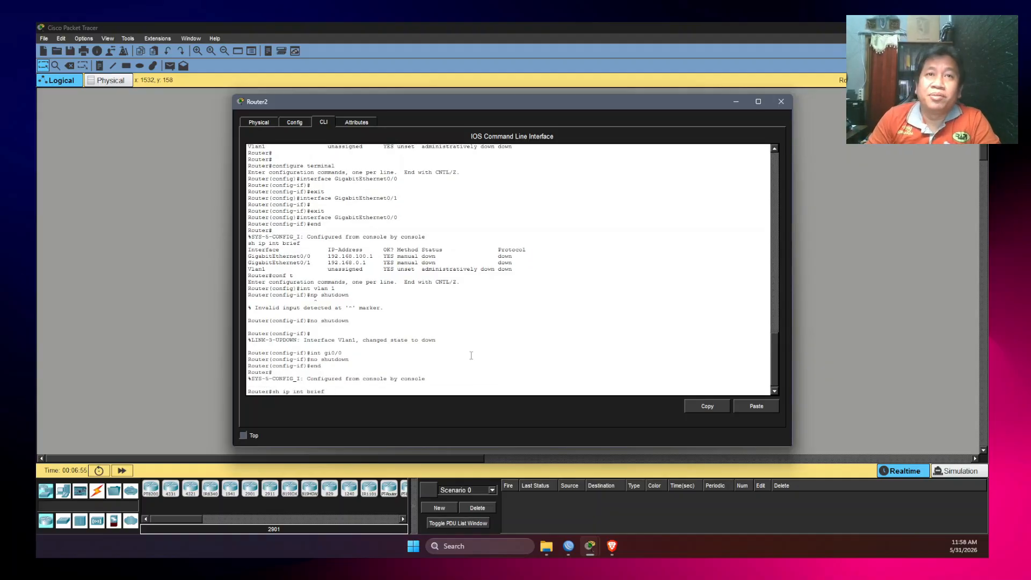
{"action": "key", "text": "Return"}
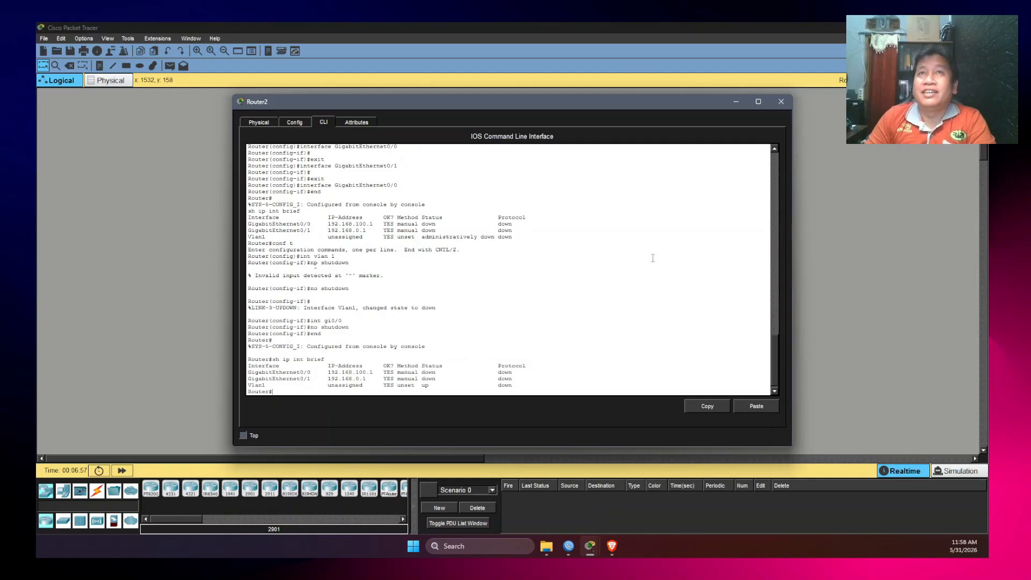
- Close the router's window and save the project as Praktikum_Jaringan_Komputer_03 in the saves folder
{"action": "left_click", "coordinate": [782, 103]}
{"action": "left_click", "coordinate": [42, 39]}
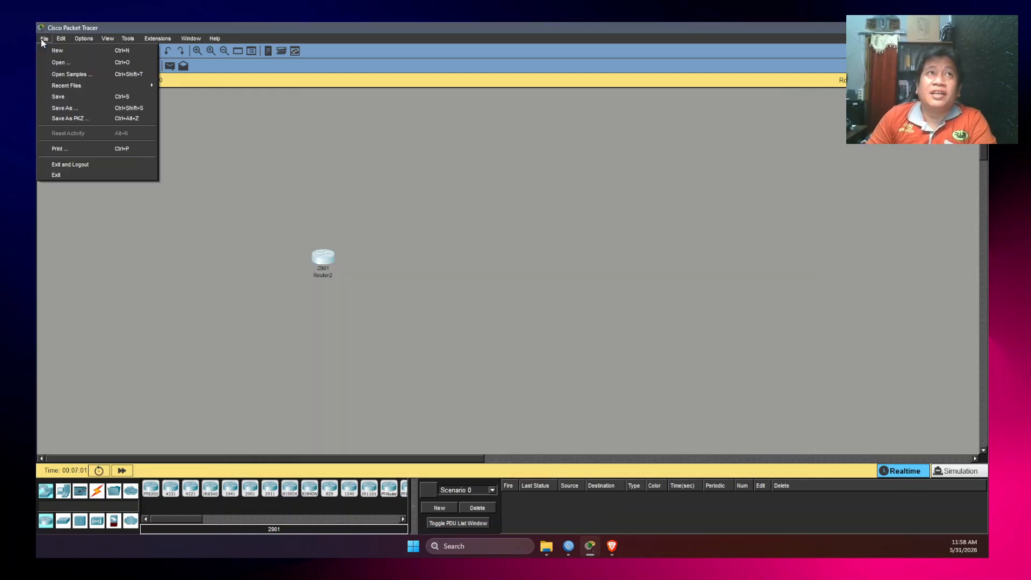
{"action": "left_click", "coordinate": [66, 94]}
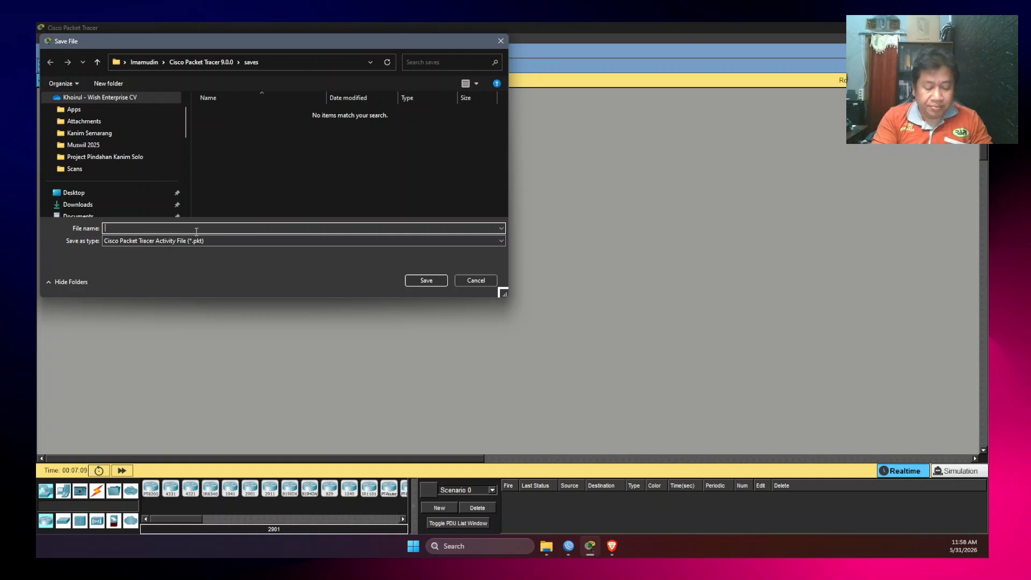
{"action": "type", "text": "aktikum"}
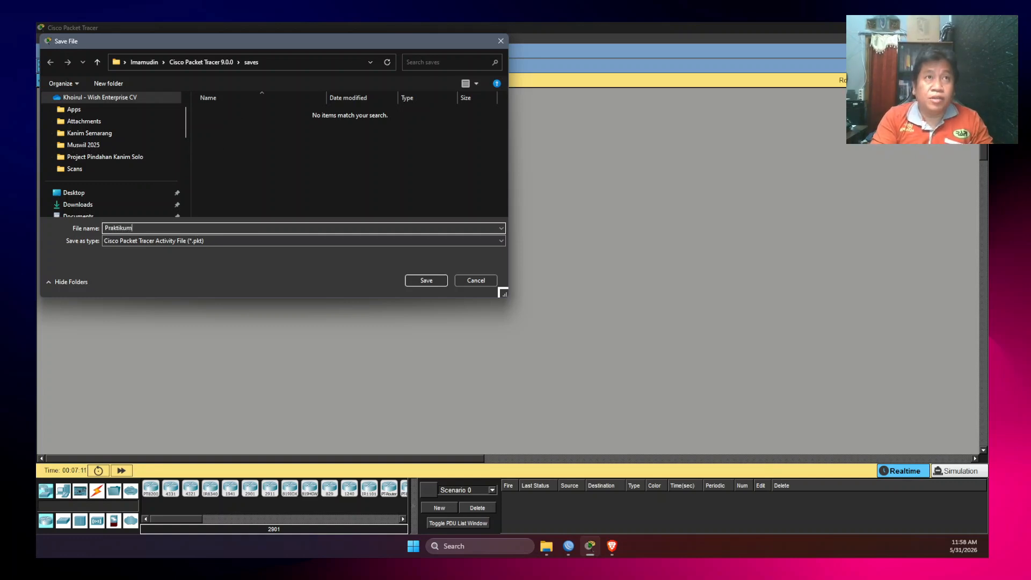
{"action": "type", "text": "_Jaringan_"}
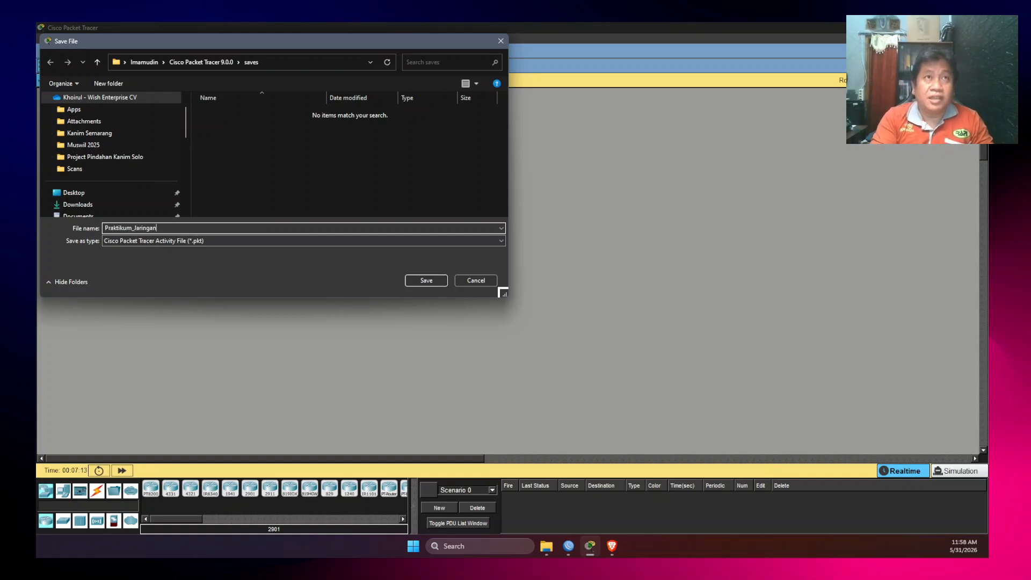
{"action": "type", "text": "Komputer"}
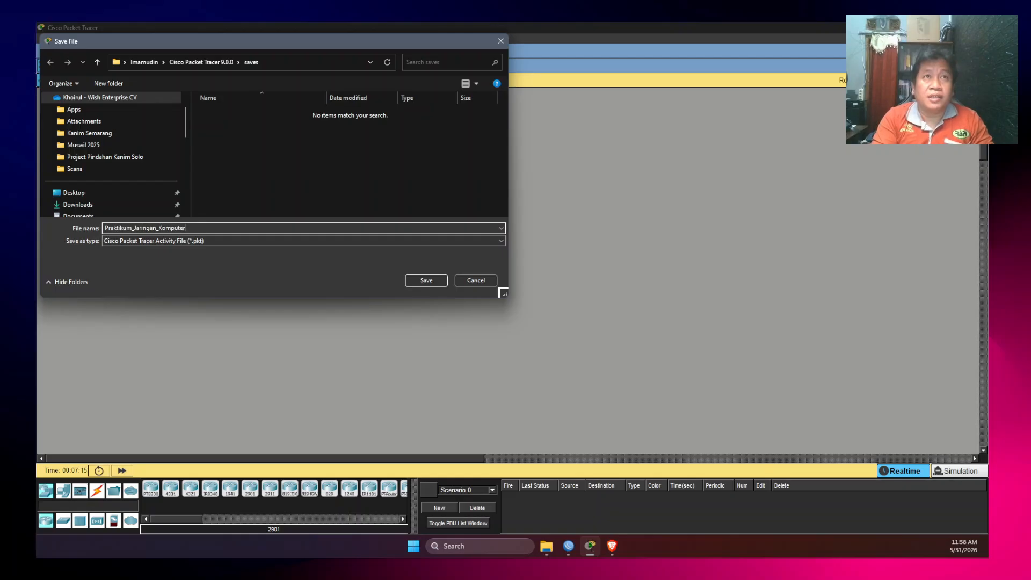
{"action": "type", "text": "_"}
{"action": "type", "text": "-3"}
{"action": "type", "text": "03"}
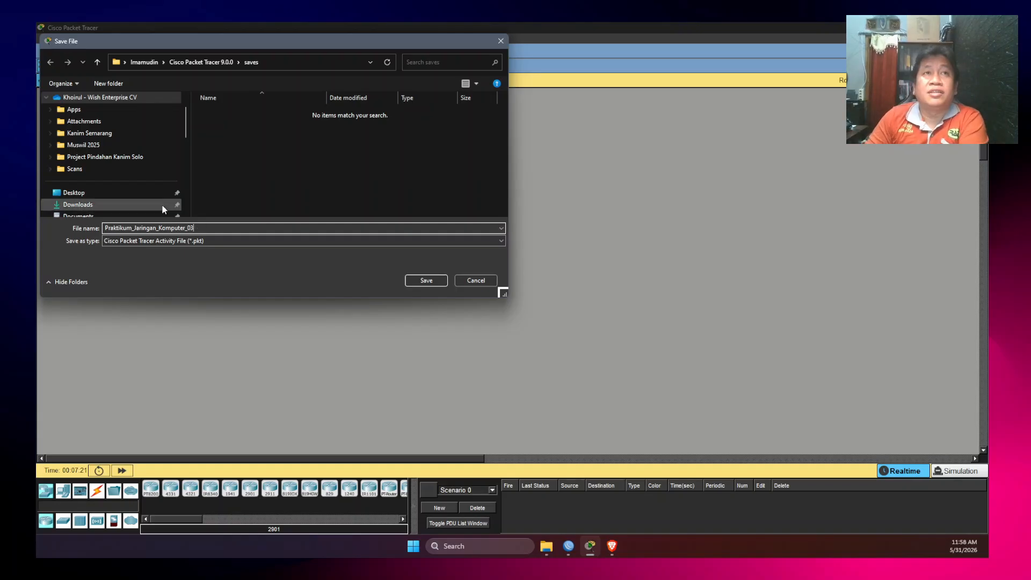
{"action": "left_click", "coordinate": [434, 280]}
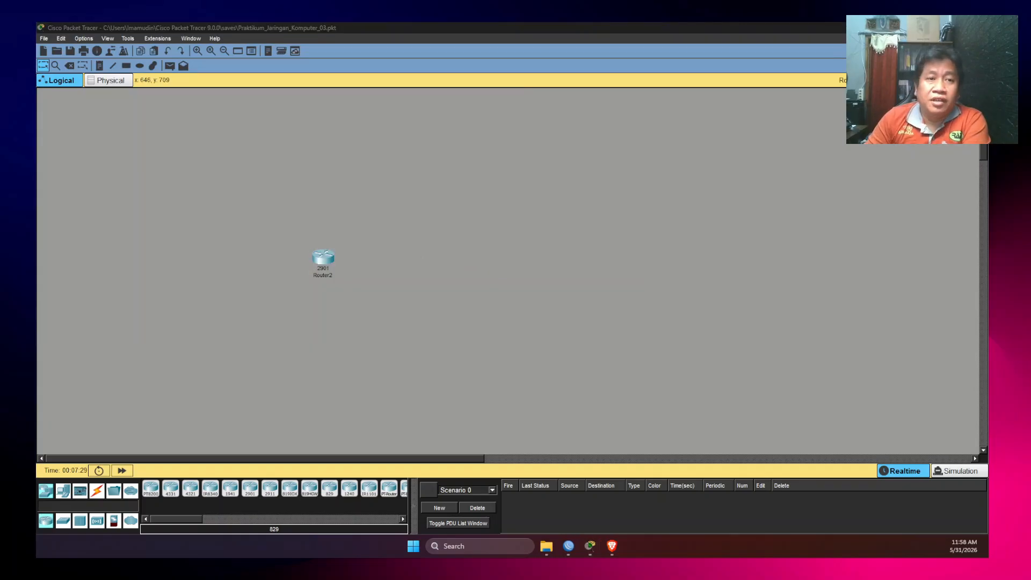
{"action": "left_click", "coordinate": [433, 298]}
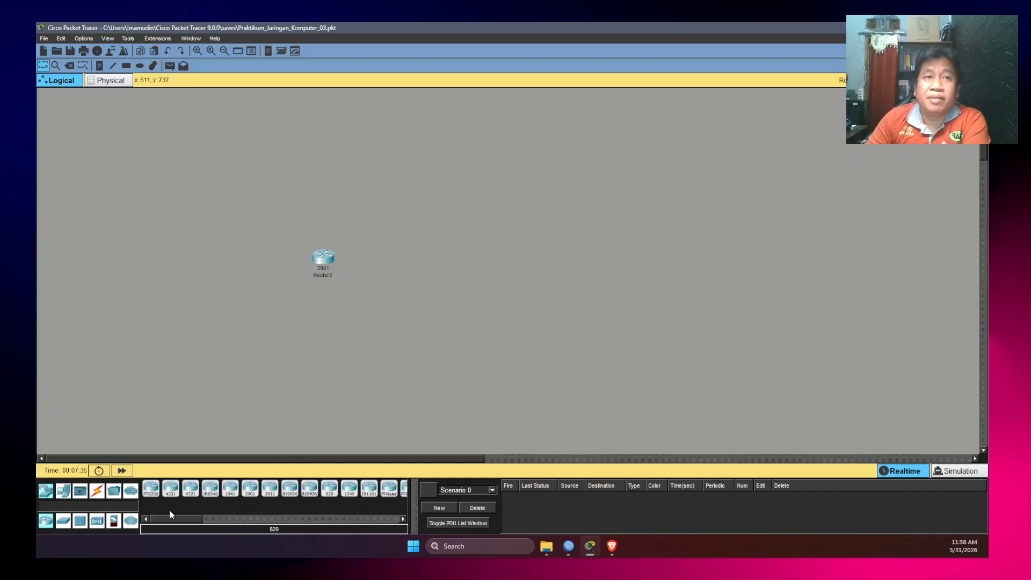
{"action": "left_click", "coordinate": [63, 490]}
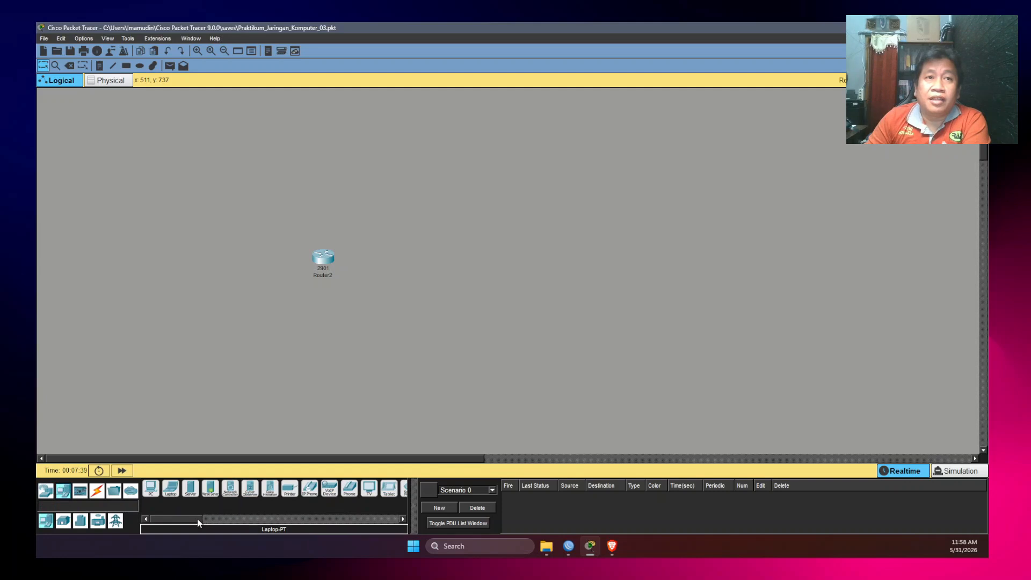
{"action": "left_click_drag", "start_coordinate": [198, 523], "coordinate": [225, 523]}
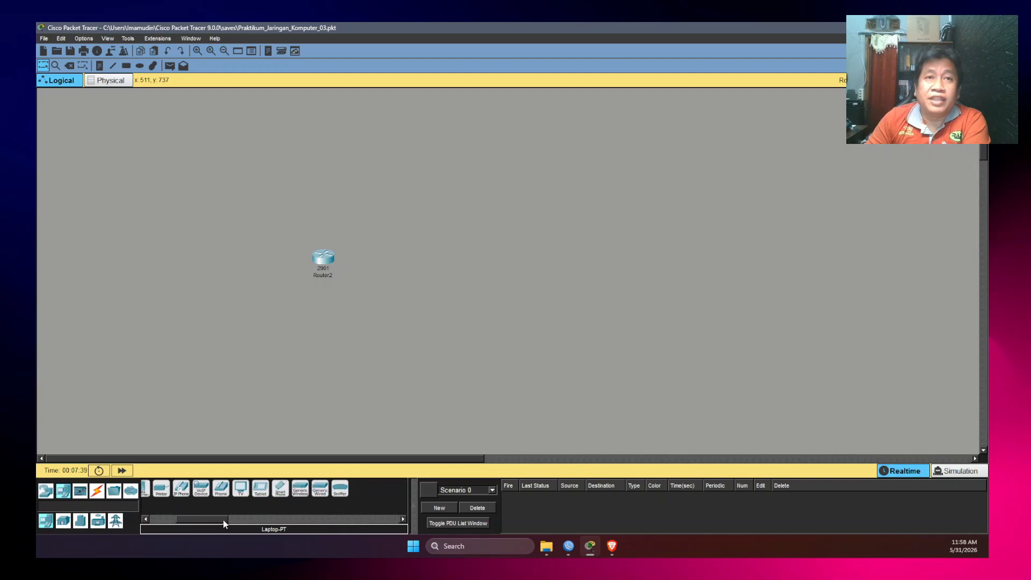
{"action": "left_click", "coordinate": [81, 491]}
{"action": "left_click", "coordinate": [109, 492]}
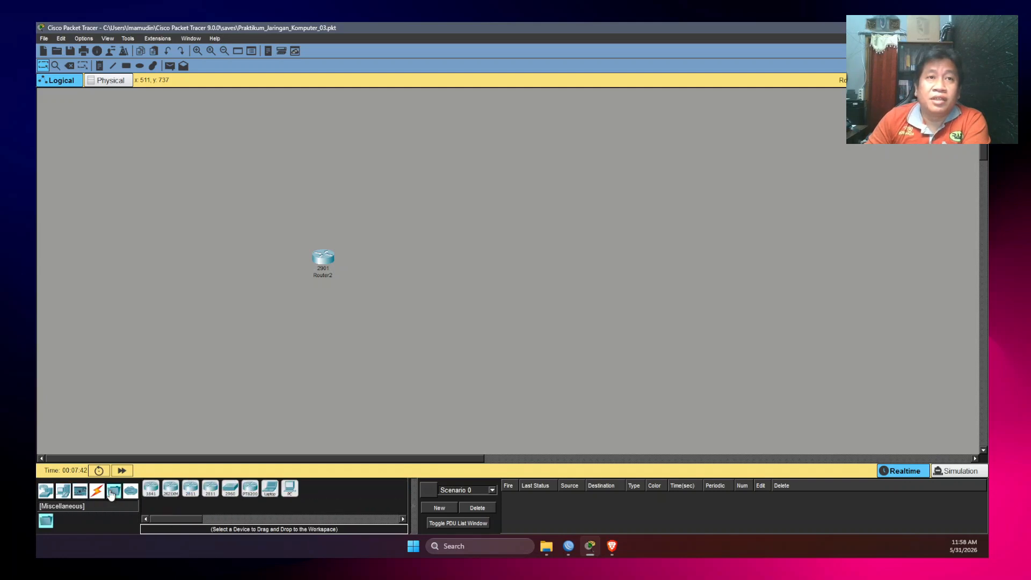
{"action": "left_click", "coordinate": [61, 493]}
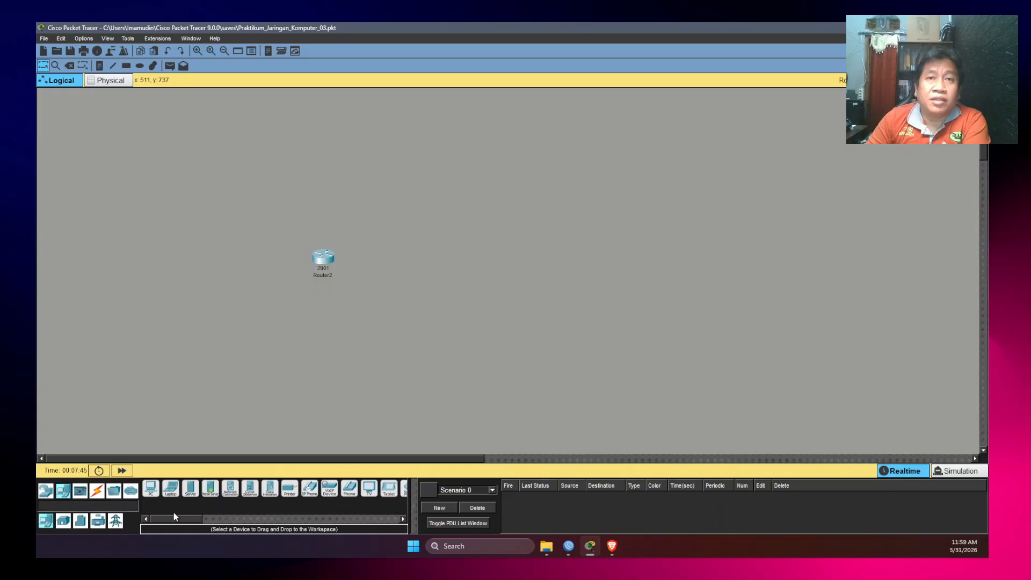
- Place two 2960 switches in the workspace, one above and one below the 2901 router, and nudge the router slightly
{"action": "left_click", "coordinate": [45, 490]}
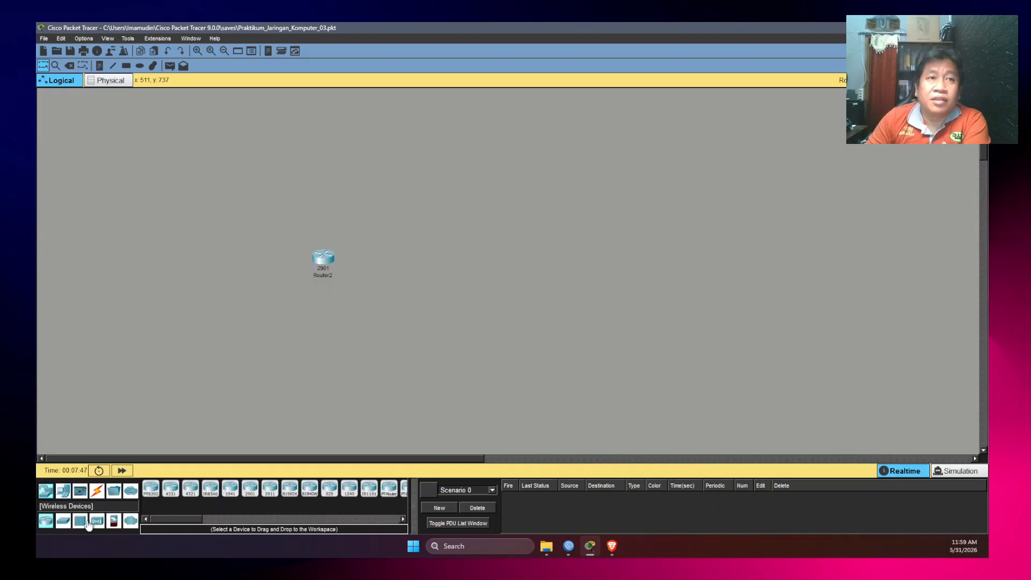
{"action": "left_click", "coordinate": [63, 520]}
{"action": "left_click_drag", "start_coordinate": [153, 493], "coordinate": [416, 219]}
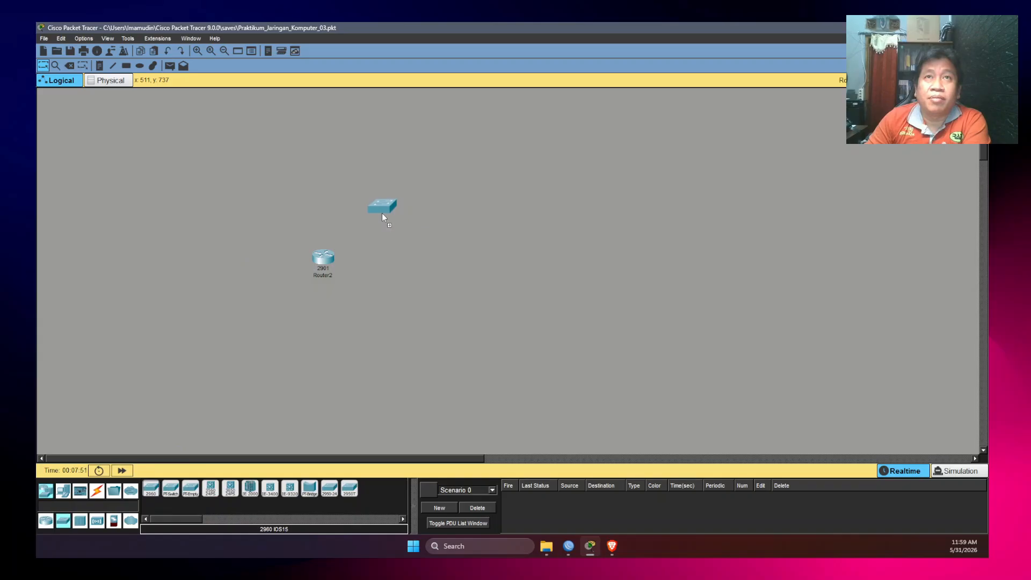
{"action": "left_click", "coordinate": [382, 213]}
{"action": "left_click", "coordinate": [151, 488]}
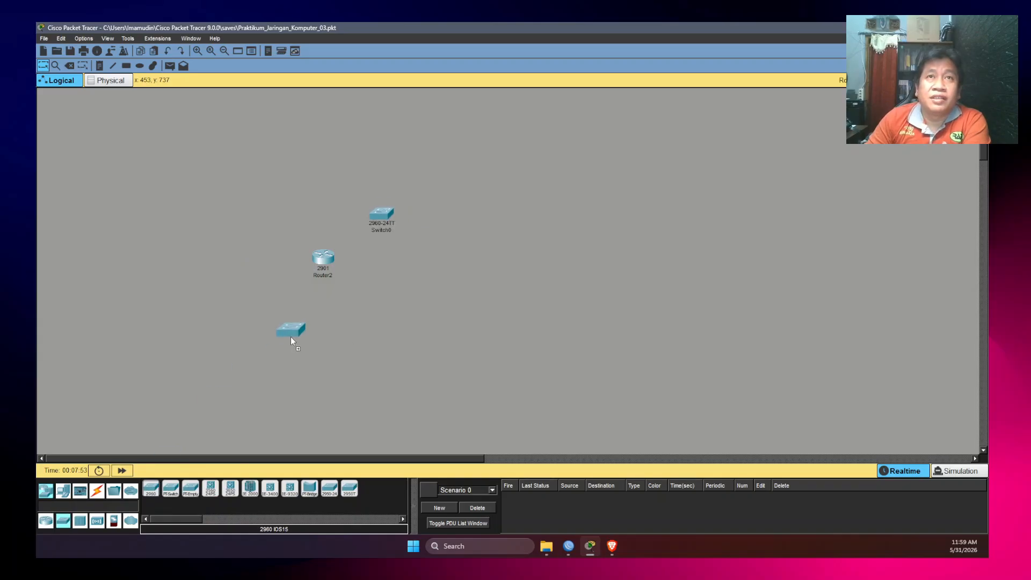
{"action": "left_click_drag", "start_coordinate": [322, 257], "coordinate": [326, 262]}
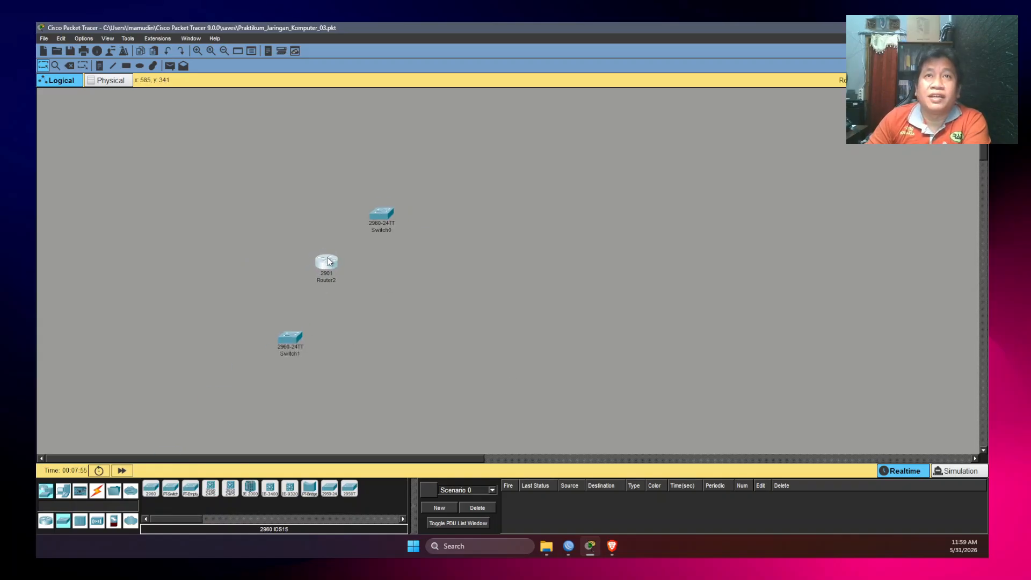
- Examine the upper switch's physical ports and its list of FastEthernet and GigabitEthernet interfaces, and close its window
{"action": "left_click", "coordinate": [378, 216]}
{"action": "left_click_drag", "start_coordinate": [424, 101], "coordinate": [566, 105]}
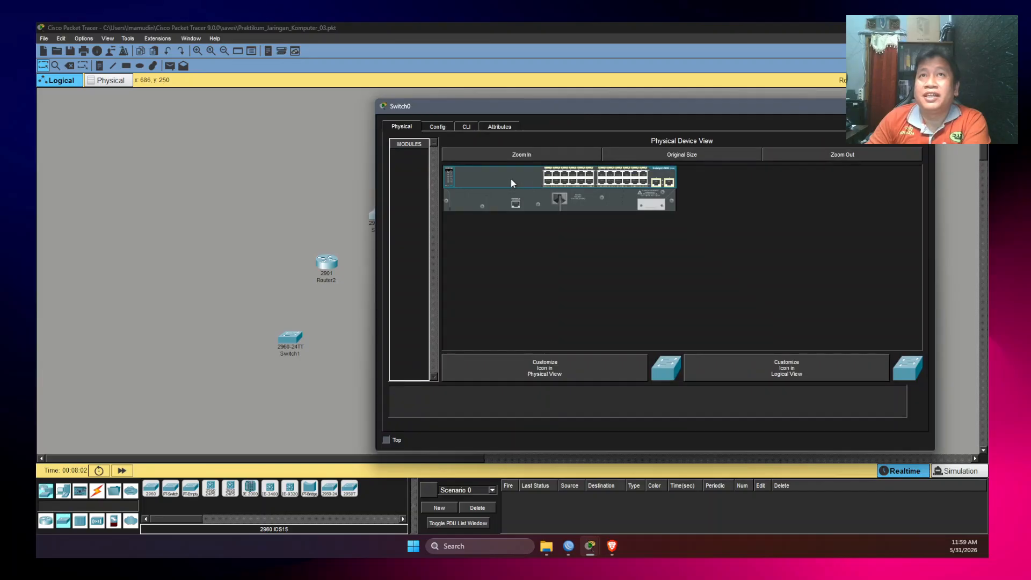
{"action": "left_click", "coordinate": [437, 126]}
{"action": "scroll", "coordinate": [428, 250], "scroll_direction": "down", "scroll_amount": 4}
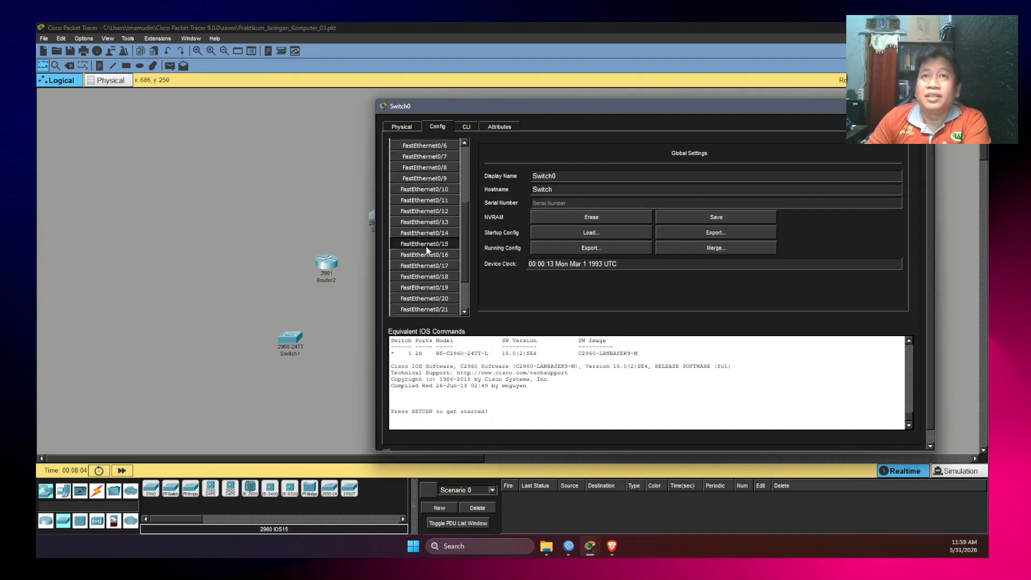
{"action": "scroll", "coordinate": [428, 250], "scroll_direction": "down", "scroll_amount": 5}
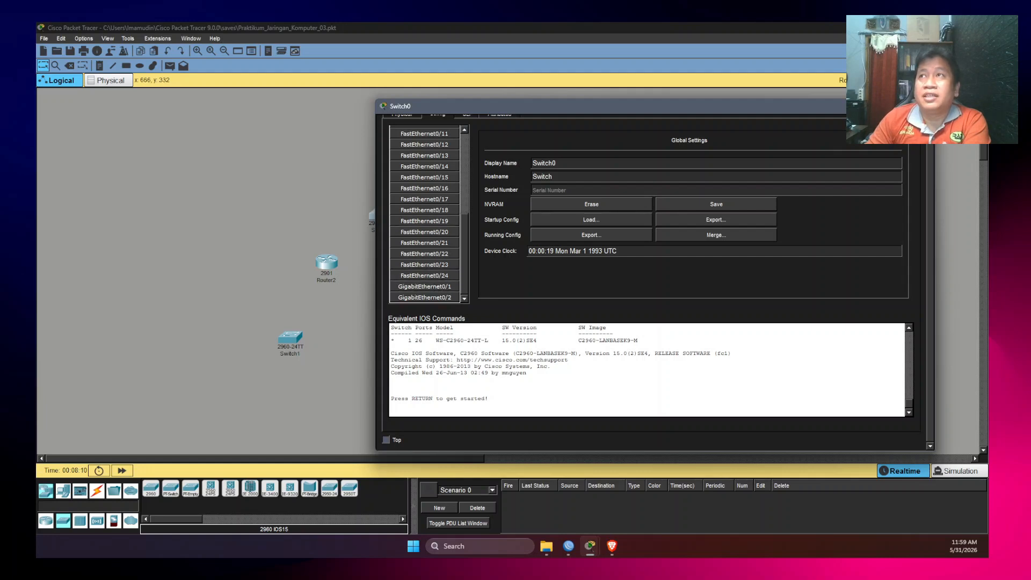
{"action": "left_click", "coordinate": [921, 106]}
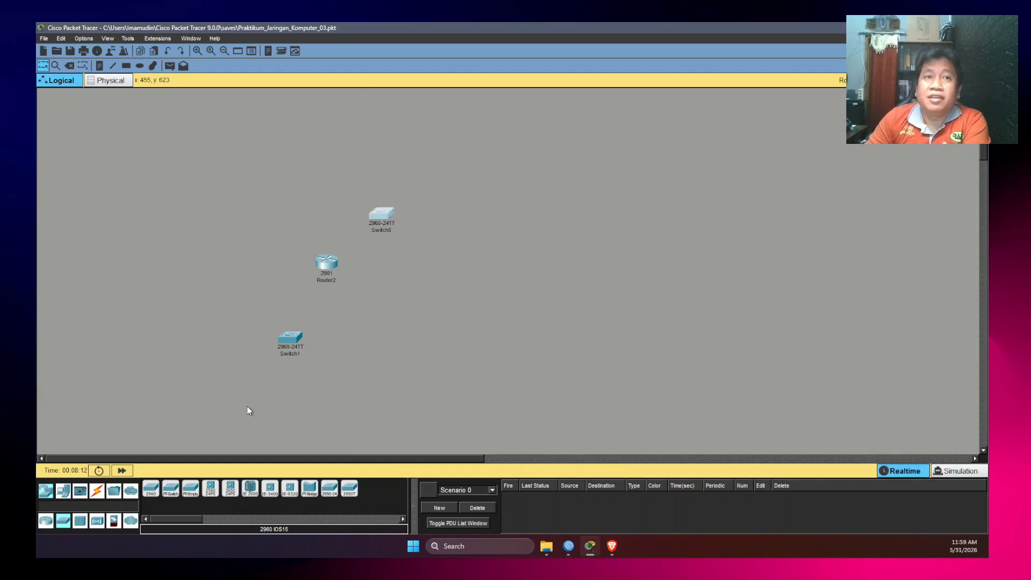
- Connect the router's GigabitEthernet0/0 to the upper switch's GigabitEthernet0/1 with a Copper Straight-Through cable
{"action": "left_click", "coordinate": [97, 491]}
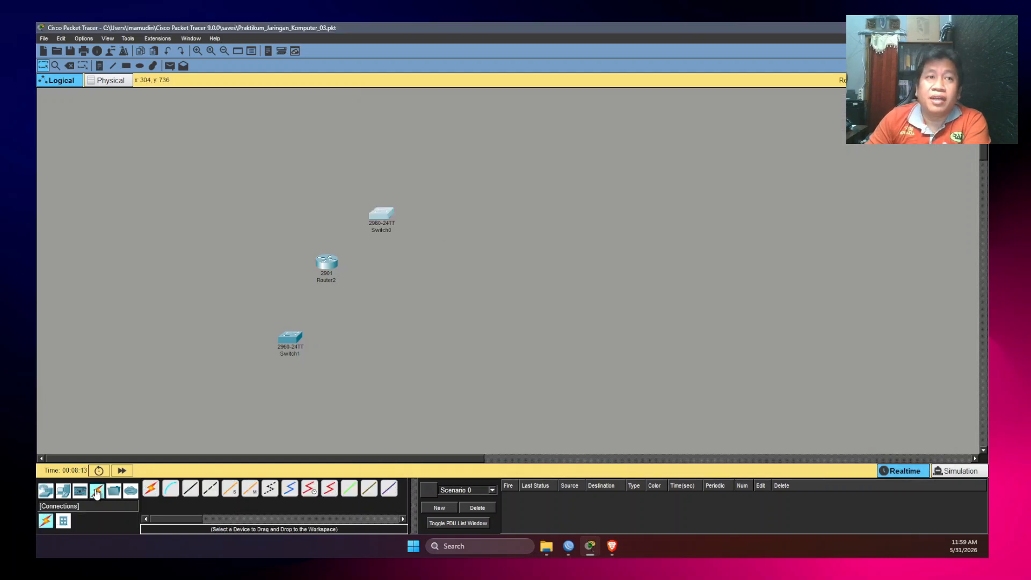
{"action": "left_click", "coordinate": [191, 491]}
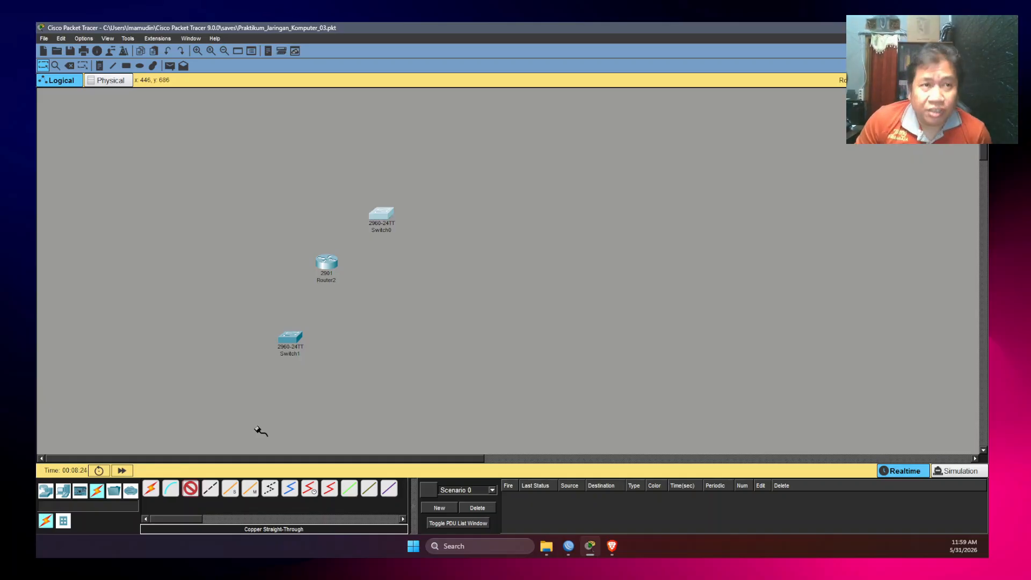
{"action": "left_click", "coordinate": [329, 262]}
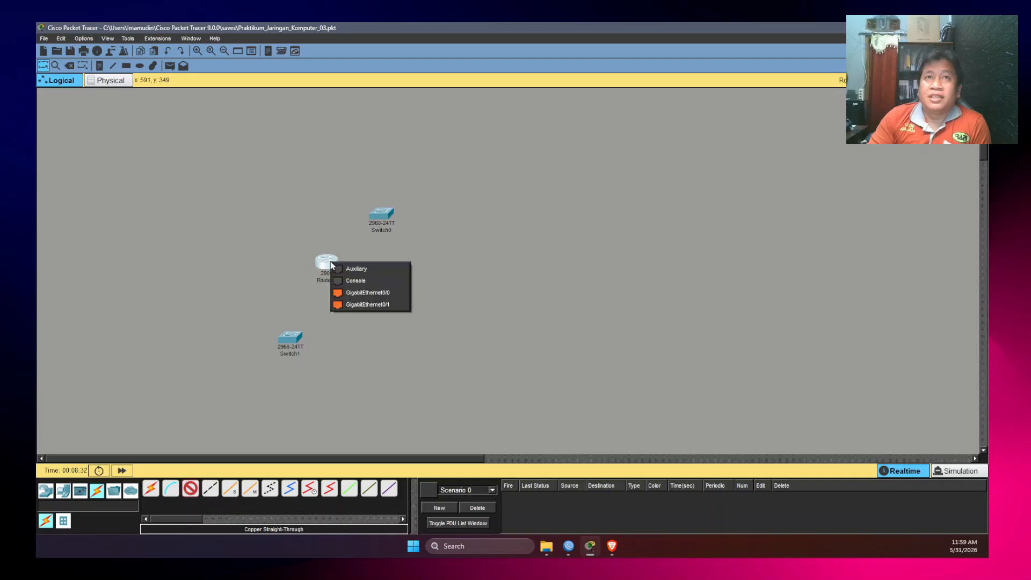
{"action": "left_click", "coordinate": [374, 292]}
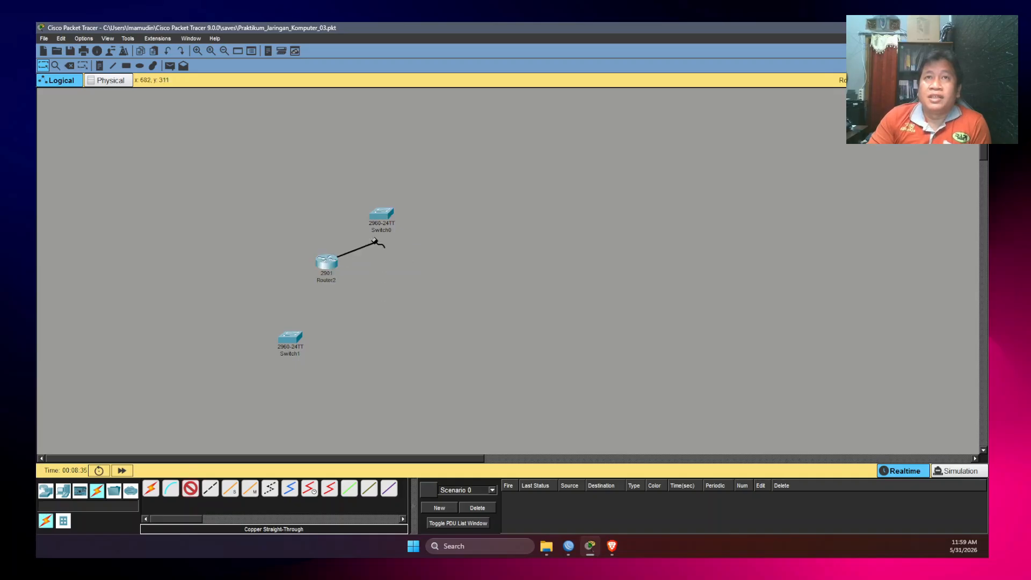
{"action": "left_click", "coordinate": [382, 213]}
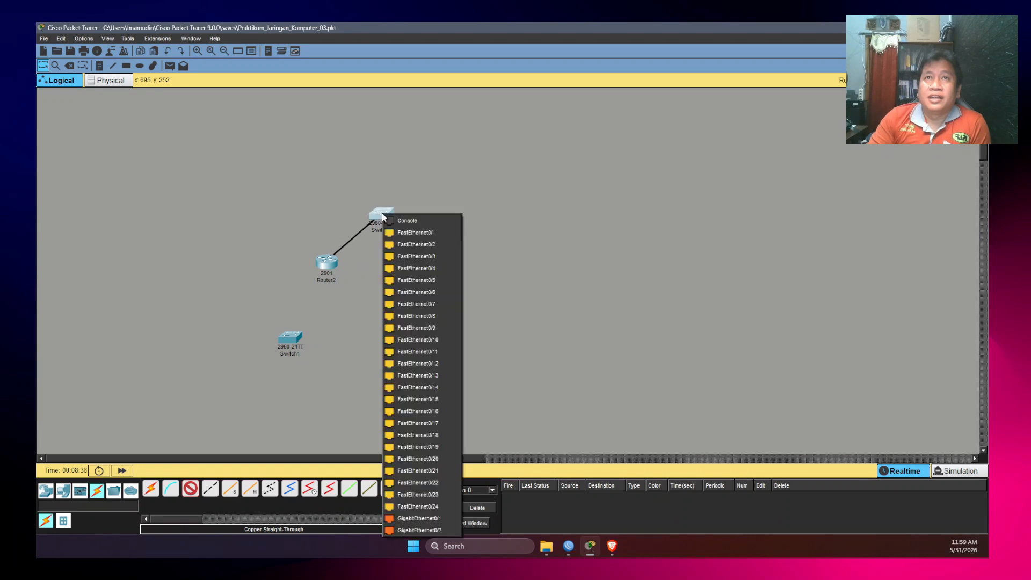
{"action": "left_click", "coordinate": [419, 518]}
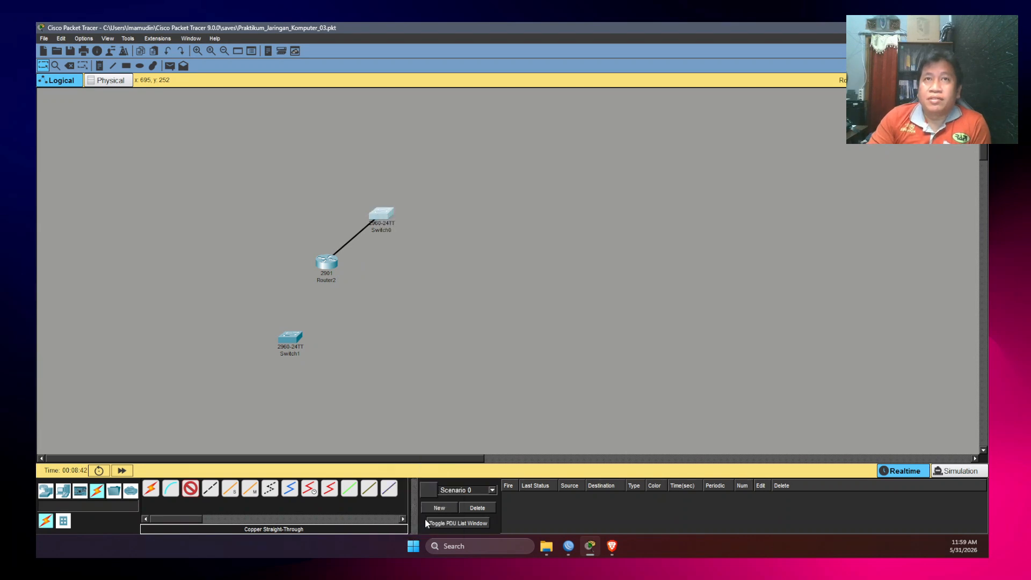
- Connect the router's GigabitEthernet0/1 to the lower switch's GigabitEthernet0/1 with a Copper Straight-Through cable
{"action": "left_click", "coordinate": [191, 489]}
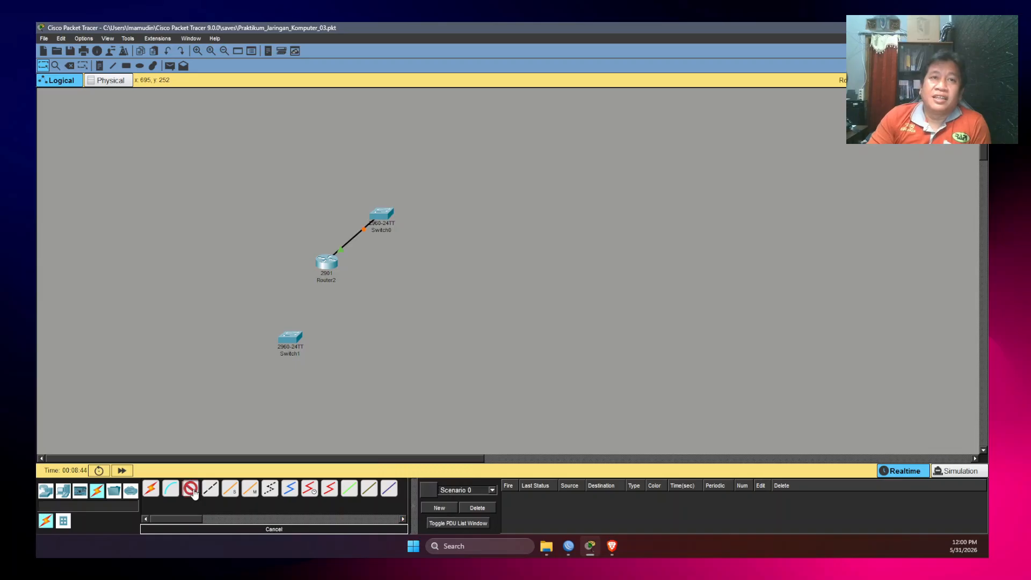
{"action": "left_click", "coordinate": [327, 263]}
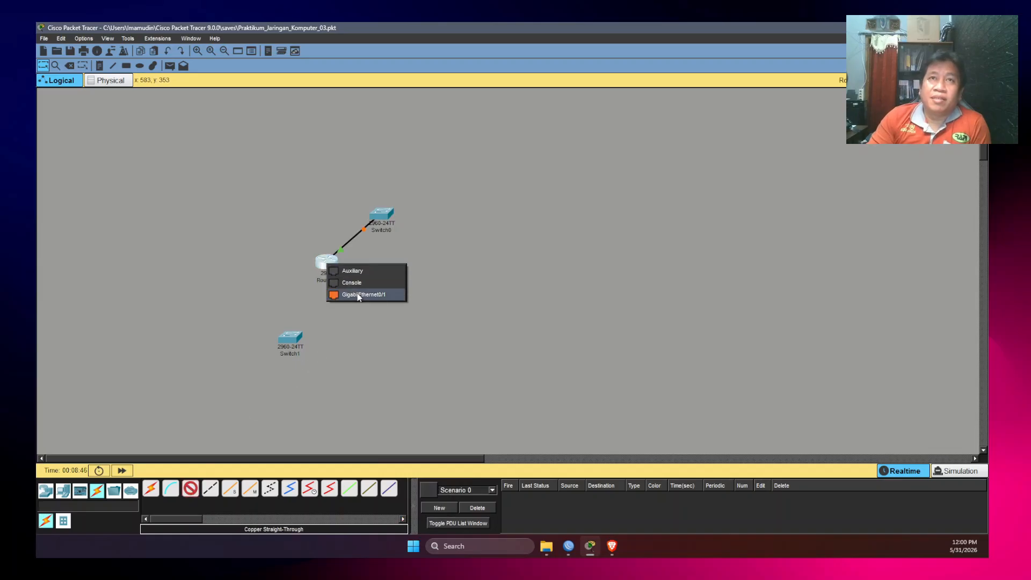
{"action": "left_click", "coordinate": [345, 294]}
{"action": "left_click", "coordinate": [291, 340]}
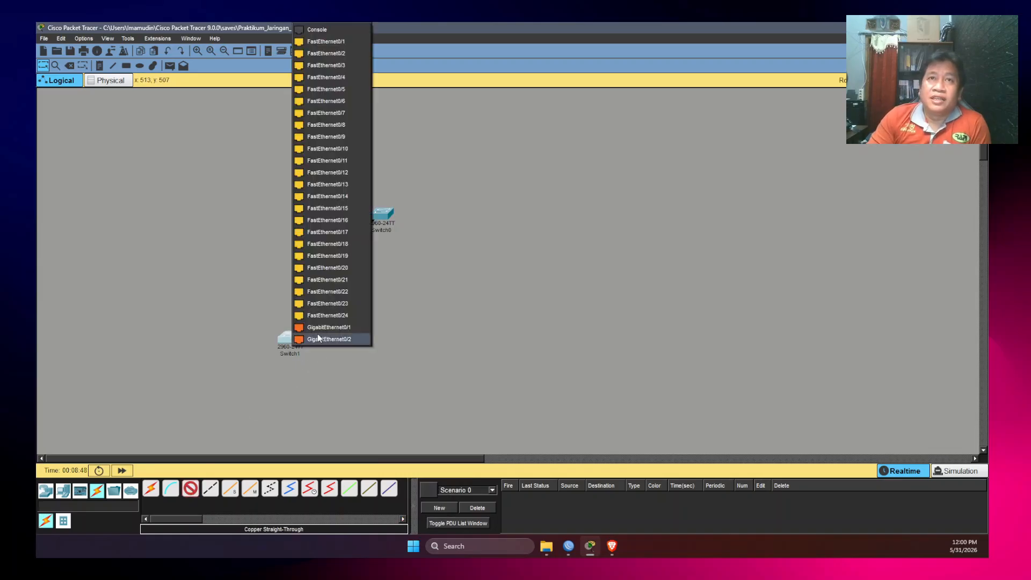
{"action": "left_click", "coordinate": [332, 327]}
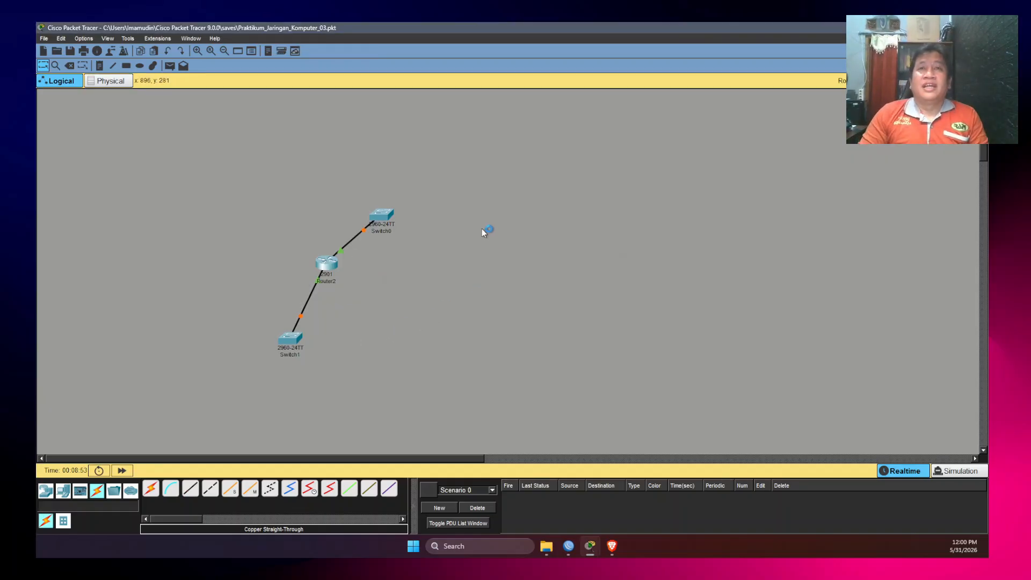
- Open the upper switch's configuration, view its GigabitEthernet0/1 interface settings, and close the switch's window
{"action": "left_click", "coordinate": [382, 215]}
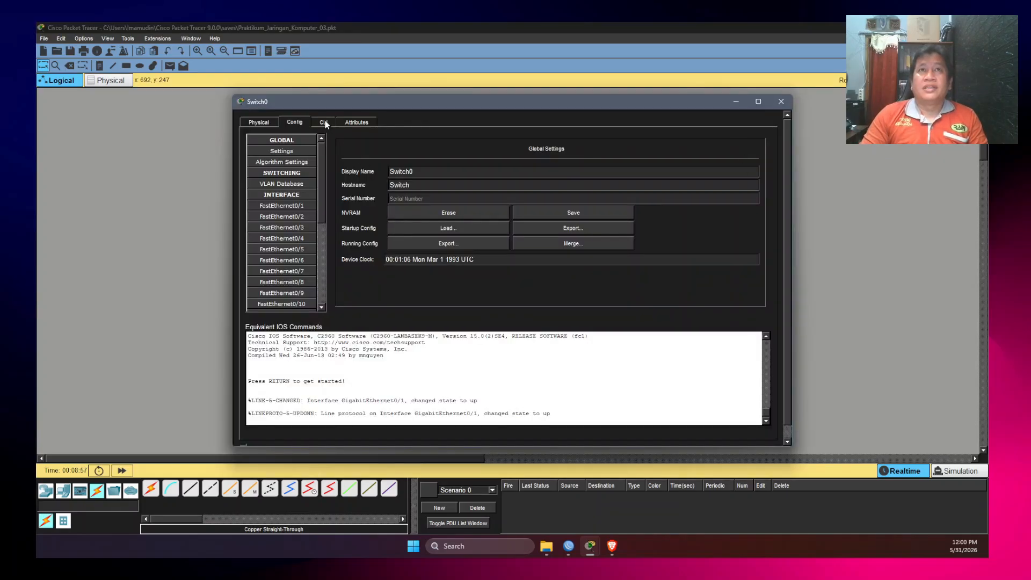
{"action": "scroll", "coordinate": [313, 257], "scroll_direction": "down", "scroll_amount": 5}
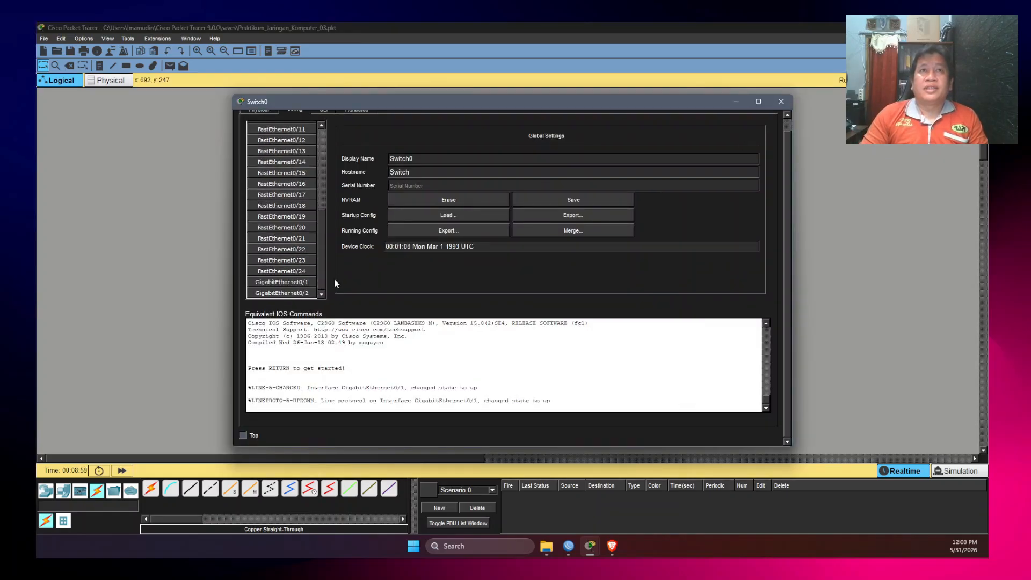
{"action": "left_click", "coordinate": [300, 285]}
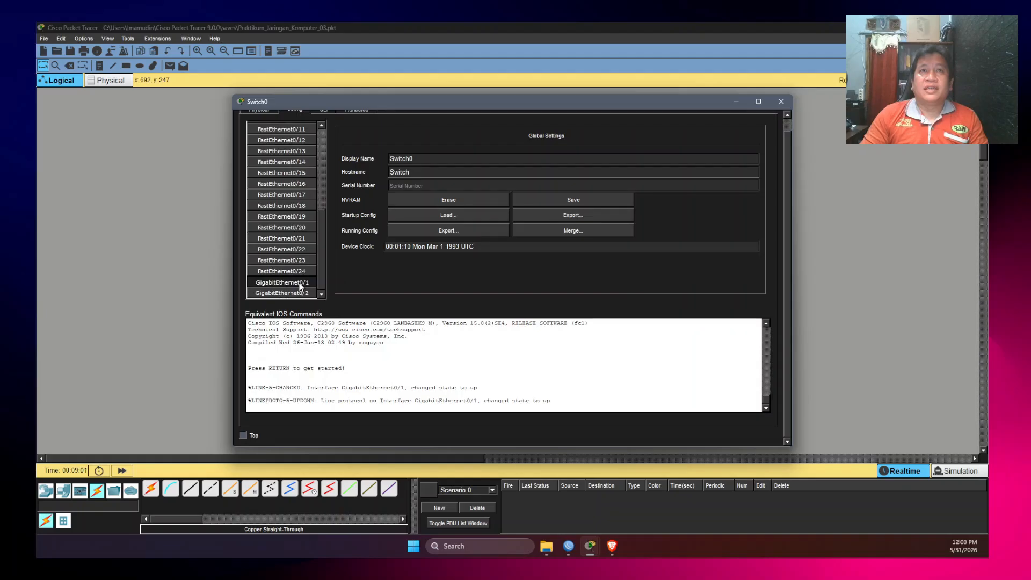
{"action": "left_click", "coordinate": [788, 100]}
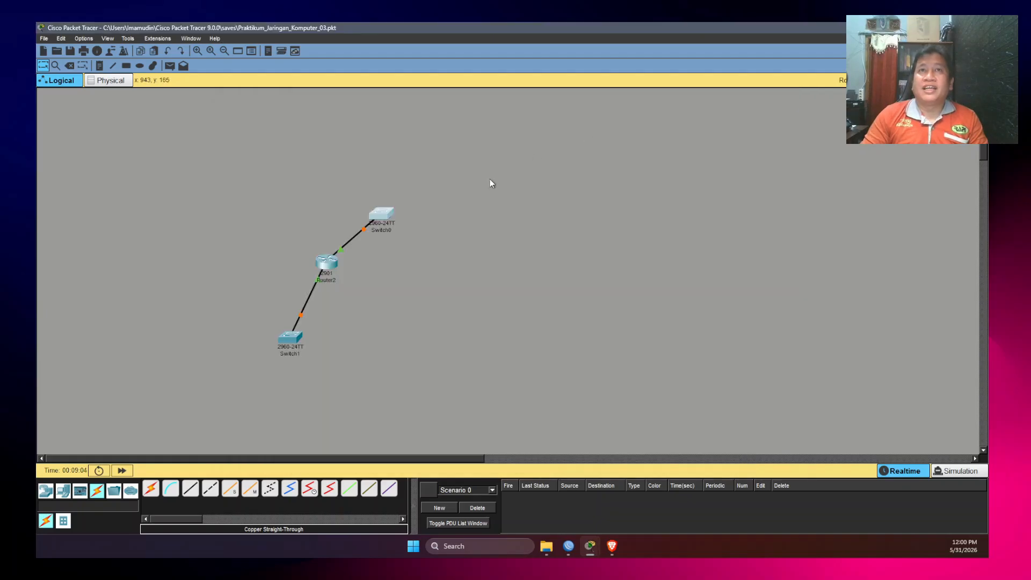
- Check the router's interface status from its command line with sh ip int brief, and close the router's window
{"action": "left_click", "coordinate": [328, 263]}
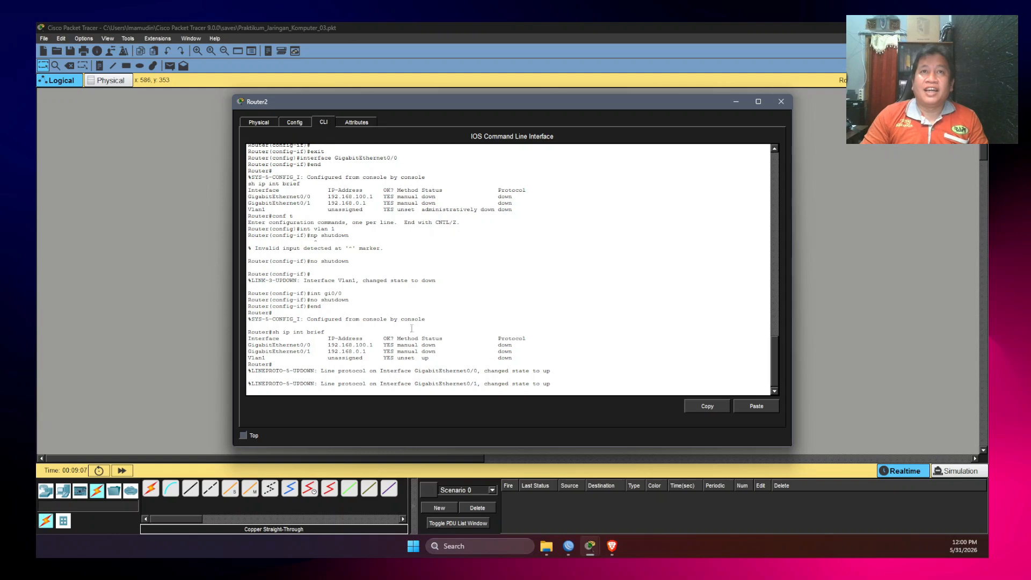
{"action": "key", "text": "Return"}
{"action": "type", "text": "sh"}
{"action": "type", "text": " ip int "}
{"action": "type", "text": "brioe"}
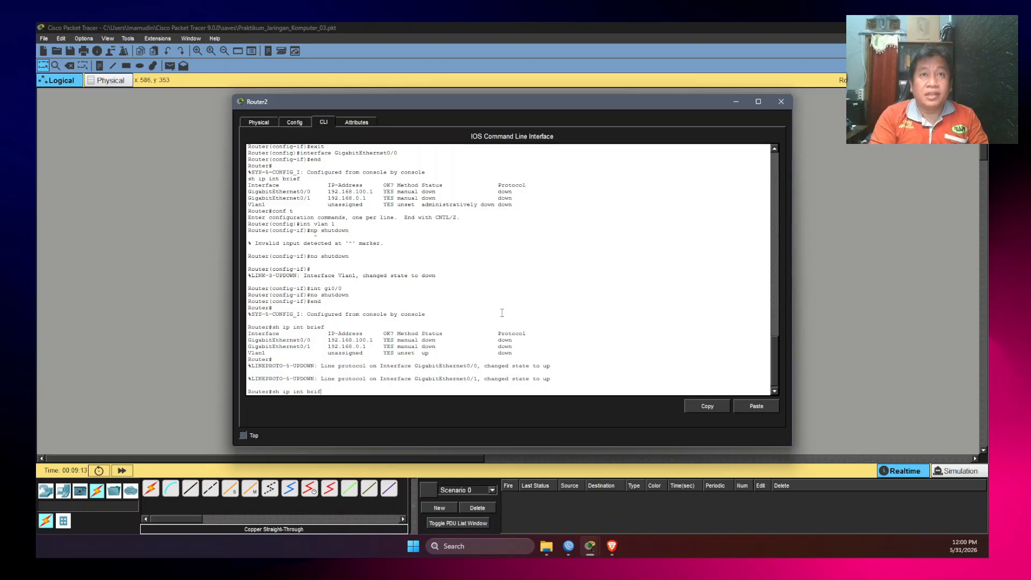
{"action": "key", "text": "Return"}
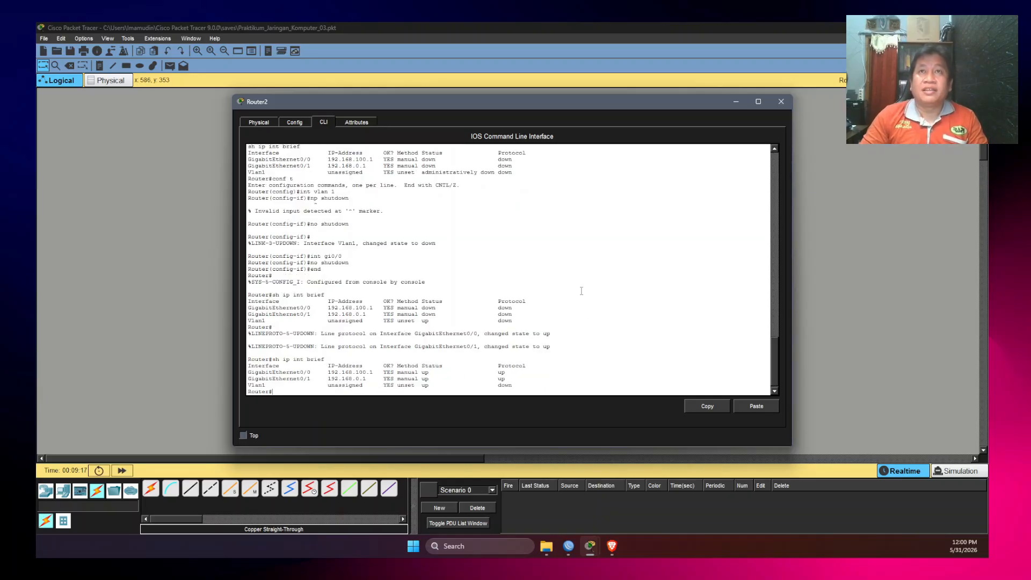
{"action": "left_click", "coordinate": [783, 101]}
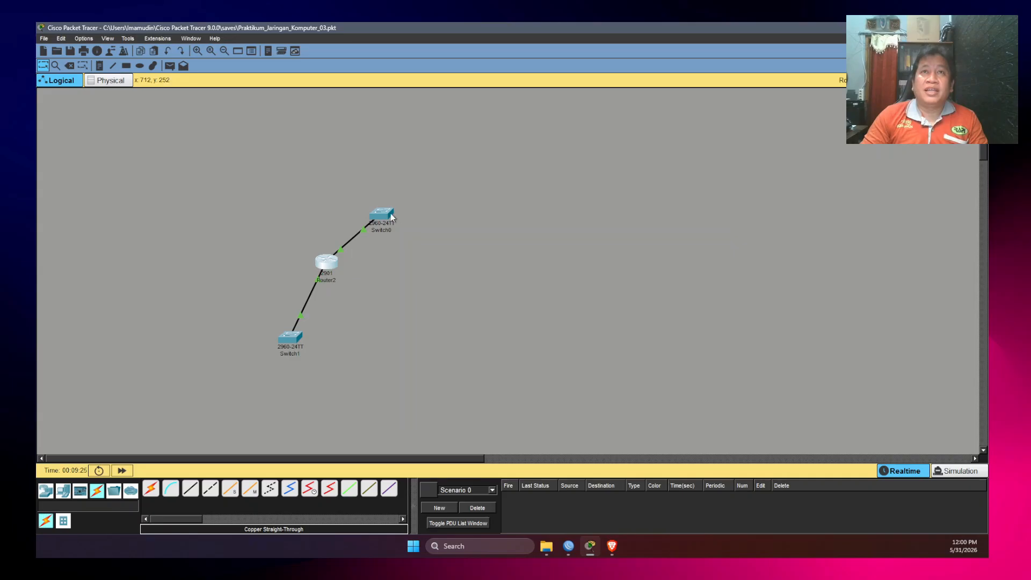
- Extend the router's label with its two interface addresses, as Router2 (192.168.100.1 / 192.168.0.1 )
{"action": "left_click", "coordinate": [326, 273]}
{"action": "double_click", "coordinate": [323, 280]}
{"action": "left_click", "coordinate": [782, 102]}
{"action": "left_click", "coordinate": [325, 280]}
{"action": "left_click", "coordinate": [373, 278]}
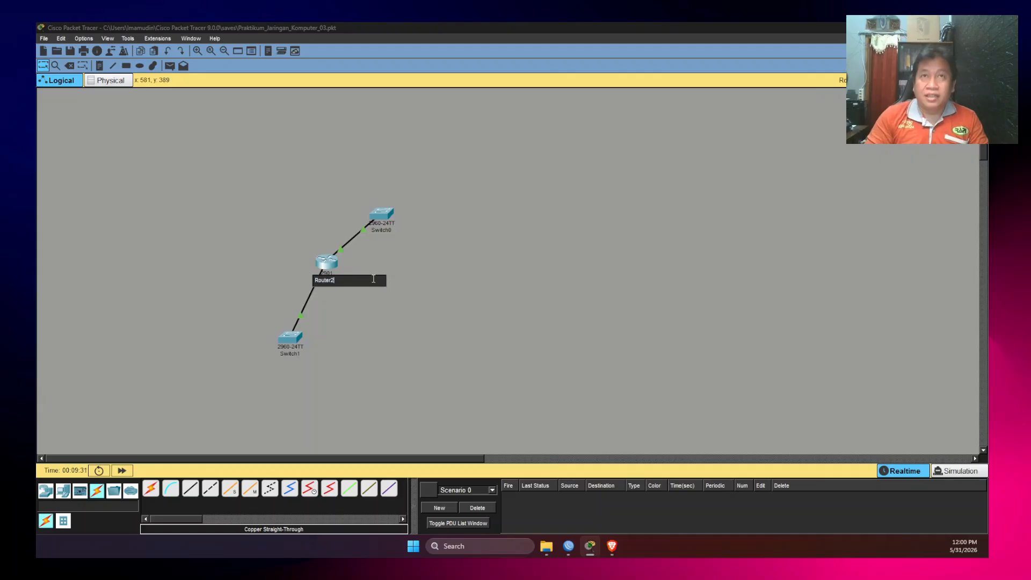
{"action": "type", "text": "(192"}
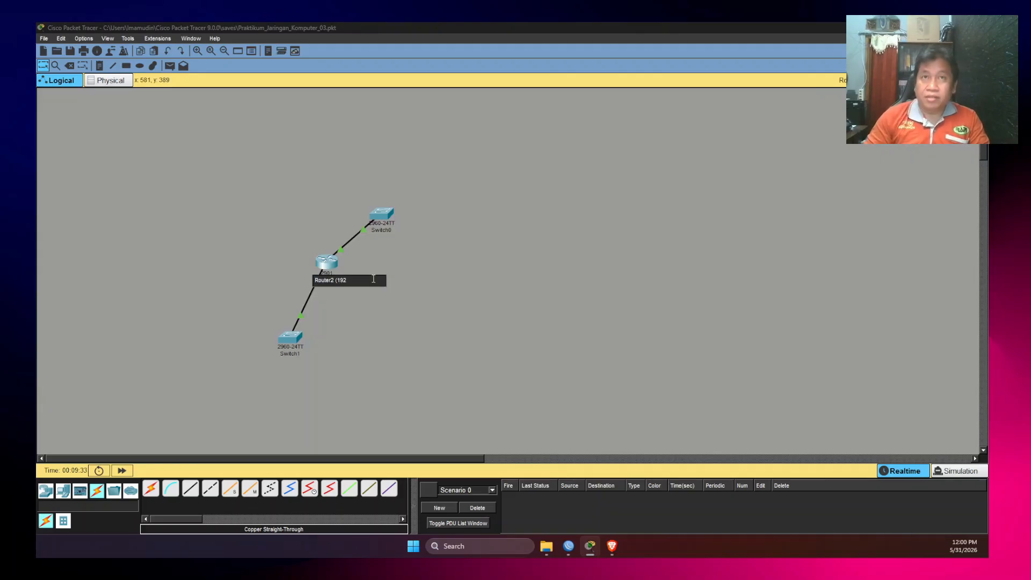
{"action": "type", "text": ".168.100"}
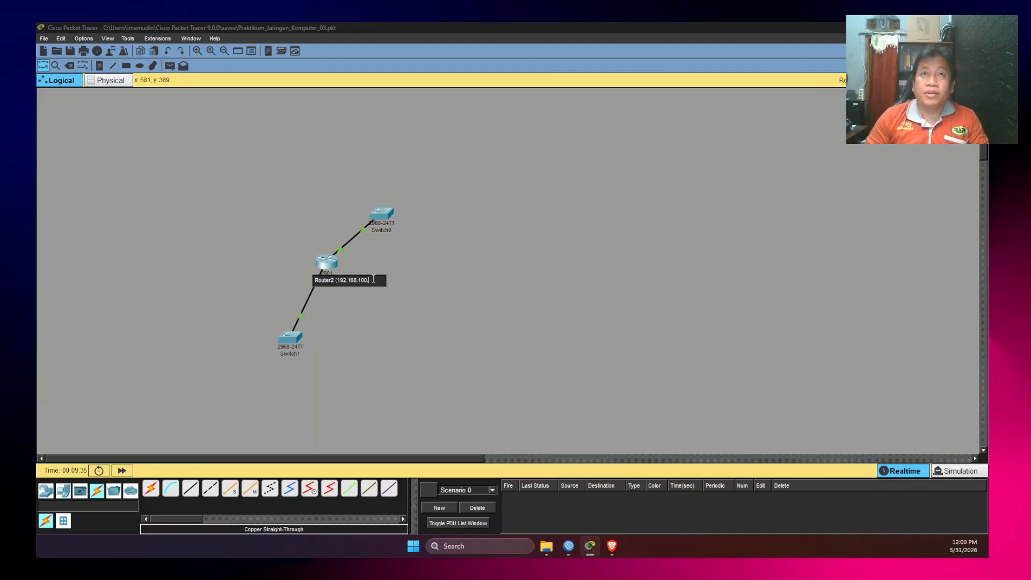
{"action": "type", "text": ".1 / 192"}
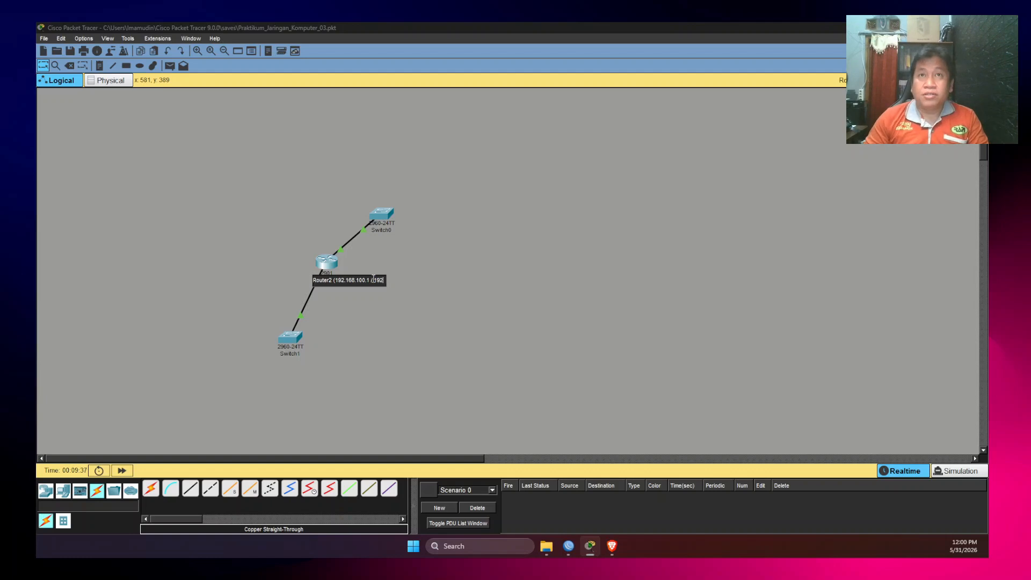
{"action": "type", "text": ".168.0.1"}
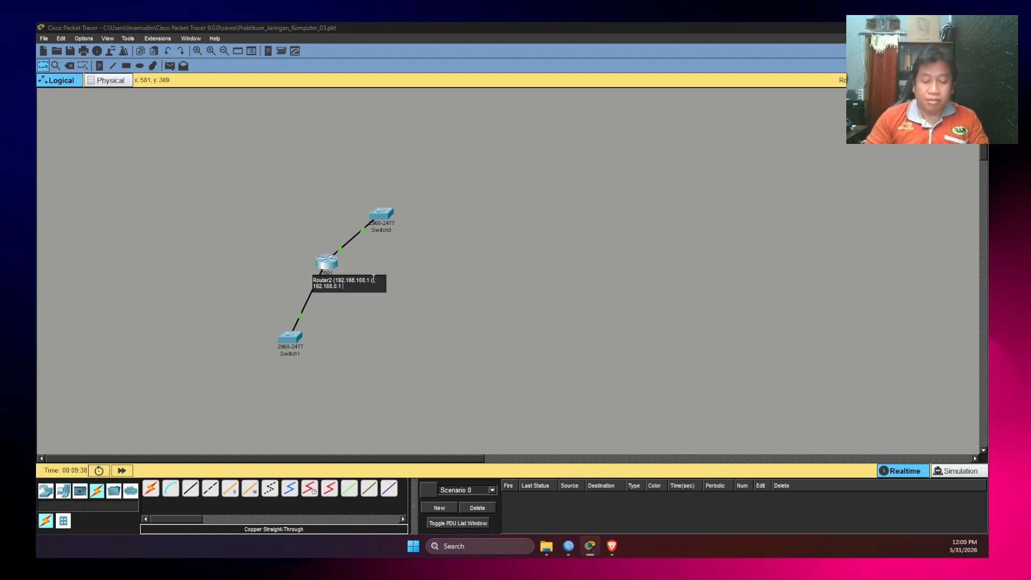
{"action": "key", "text": "Return"}
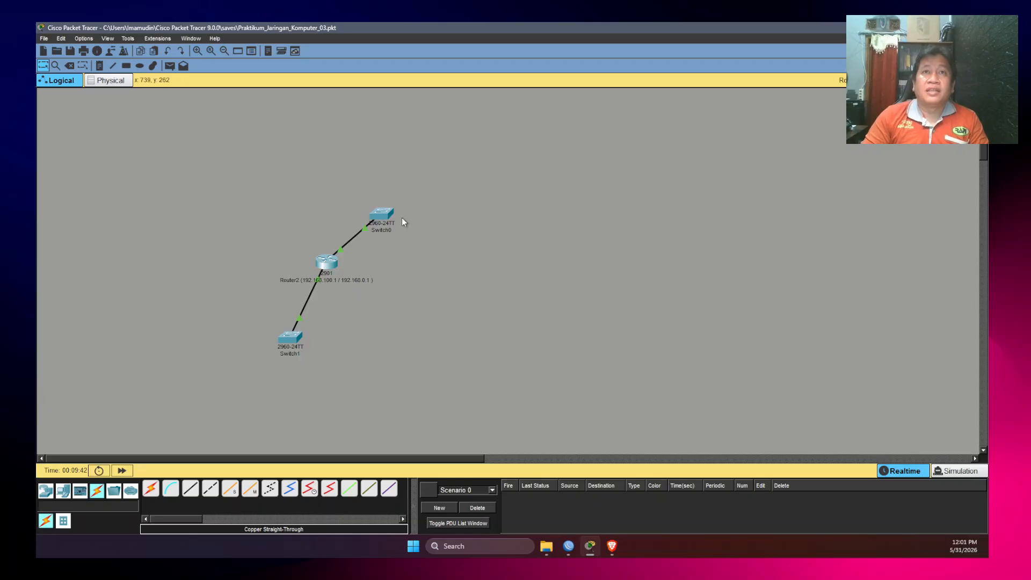
- Rename the upper switch's label as Switch0 (192.168.100.2)
{"action": "left_click", "coordinate": [384, 231]}
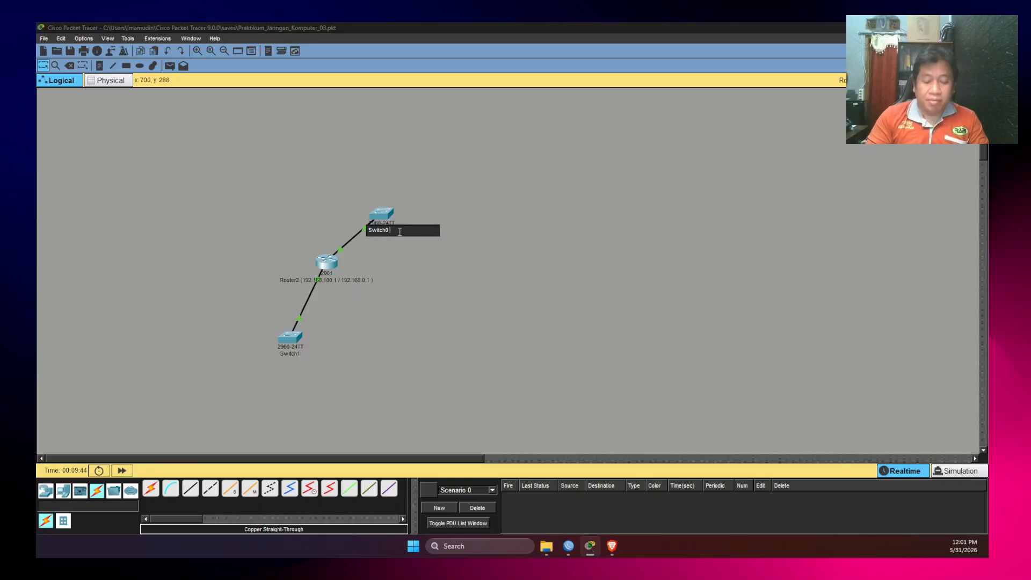
{"action": "type", "text": "(192.168.100."}
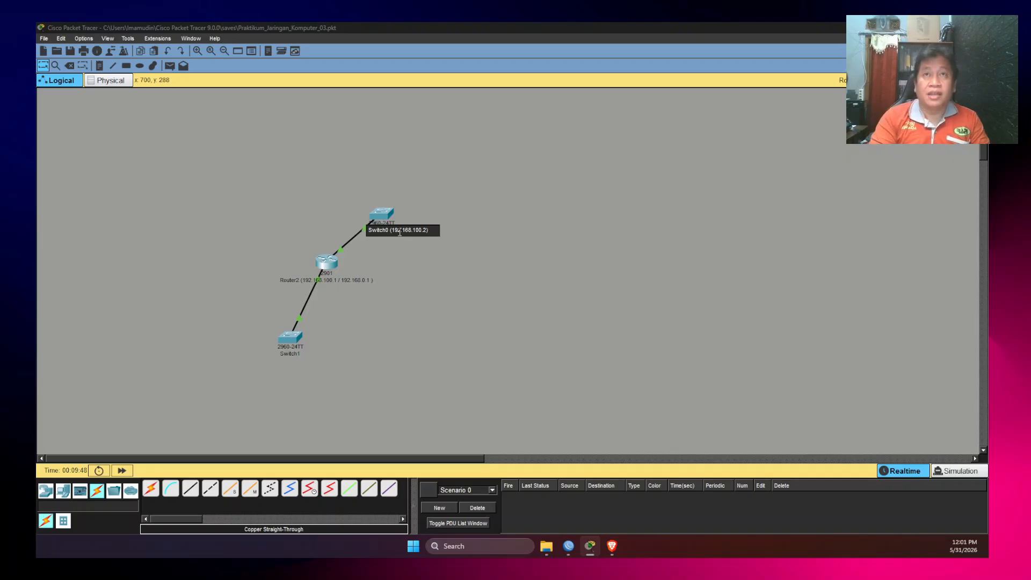
{"action": "type", "text": "2)"}
{"action": "key", "text": "Return"}
- Rename the lower switch's label as Switch1 (192.168.0.2)
{"action": "left_click", "coordinate": [293, 354]}
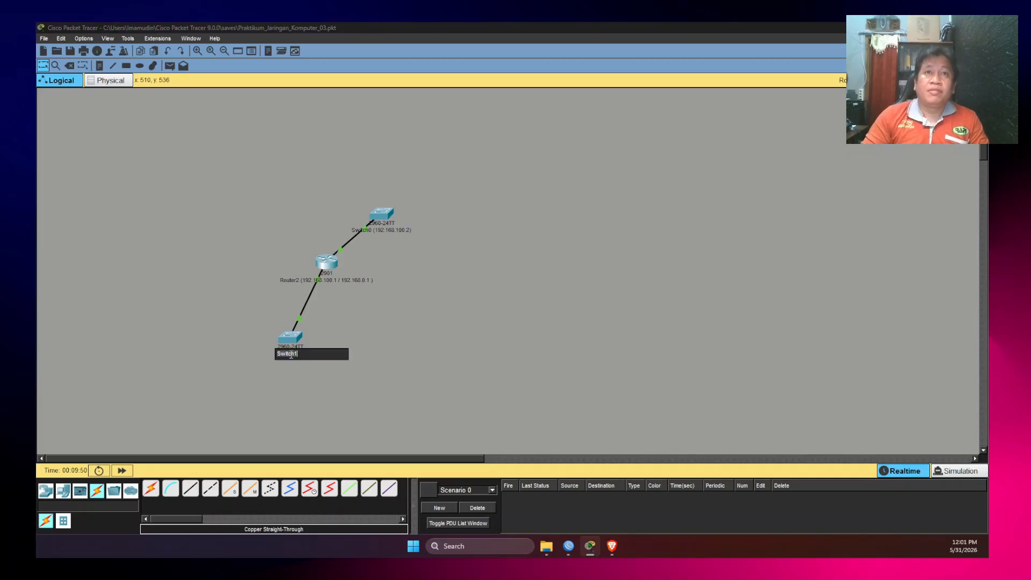
{"action": "type", "text": "(192.168.0.2"}
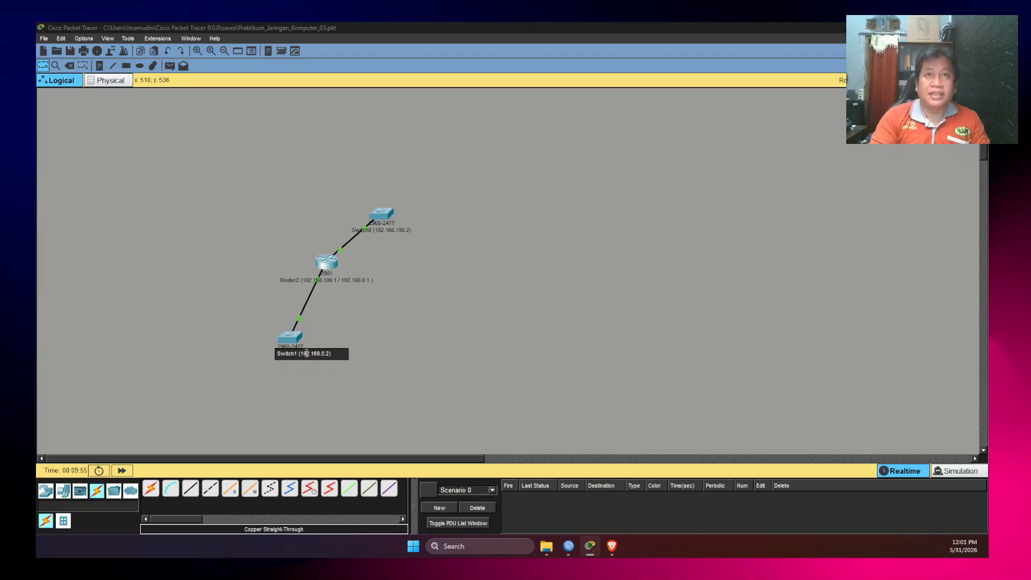
{"action": "key", "text": "Return"}
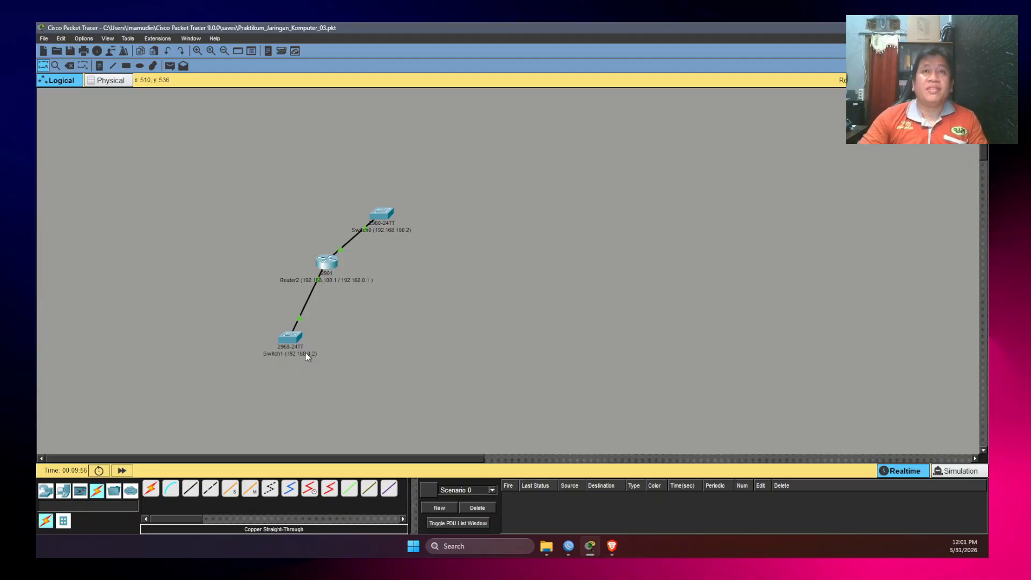
- Open the upper switch's window, move it clear of the topology, and look over its command line and interface list
{"action": "left_click", "coordinate": [381, 217]}
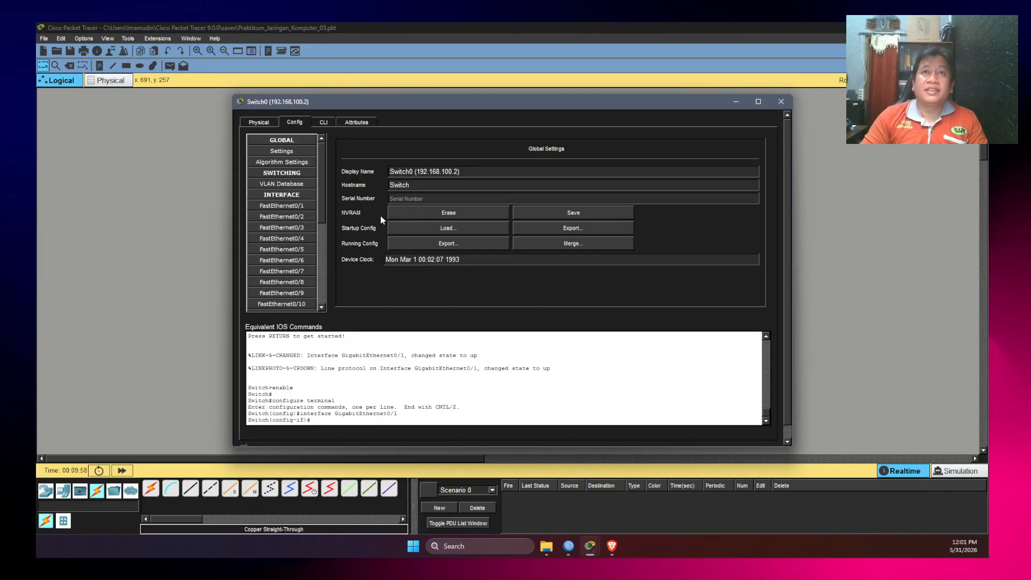
{"action": "left_click_drag", "start_coordinate": [440, 104], "coordinate": [634, 106]}
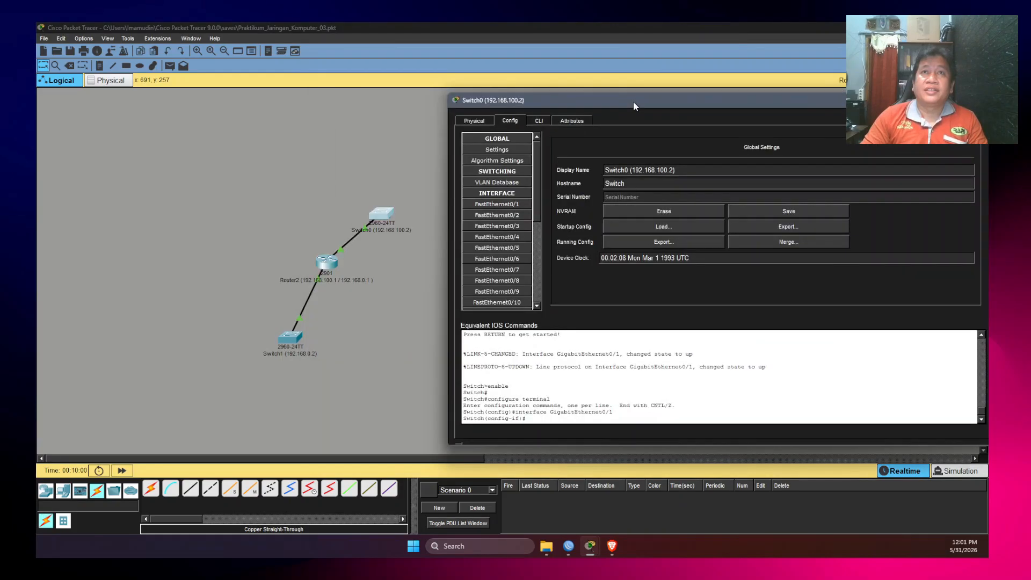
{"action": "left_click", "coordinate": [538, 121]}
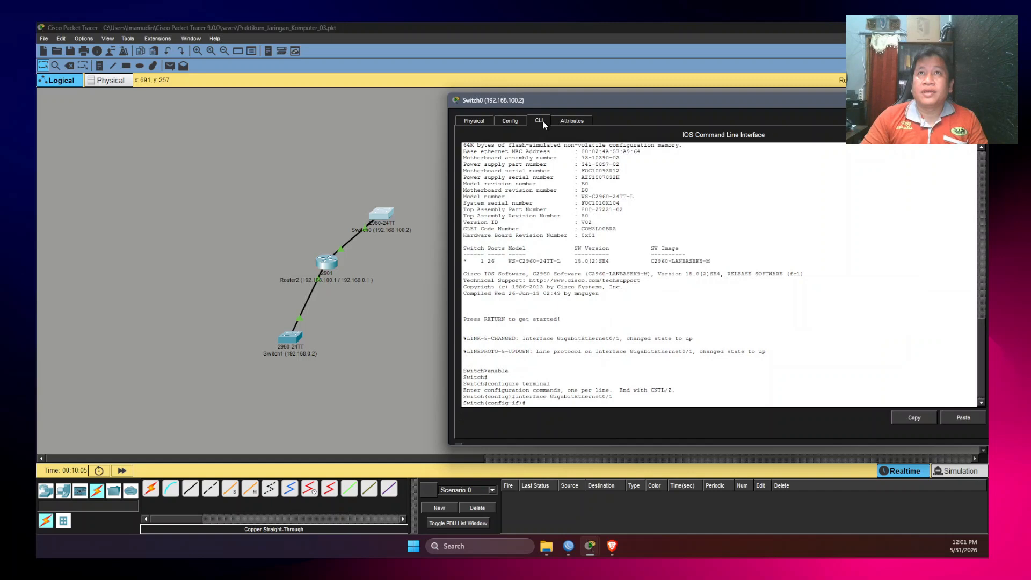
{"action": "left_click", "coordinate": [510, 121]}
{"action": "scroll", "coordinate": [515, 272], "scroll_direction": "down", "scroll_amount": 5}
{"action": "scroll", "coordinate": [524, 265], "scroll_direction": "up", "scroll_amount": 4}
{"action": "scroll", "coordinate": [523, 265], "scroll_direction": "up", "scroll_amount": 2}
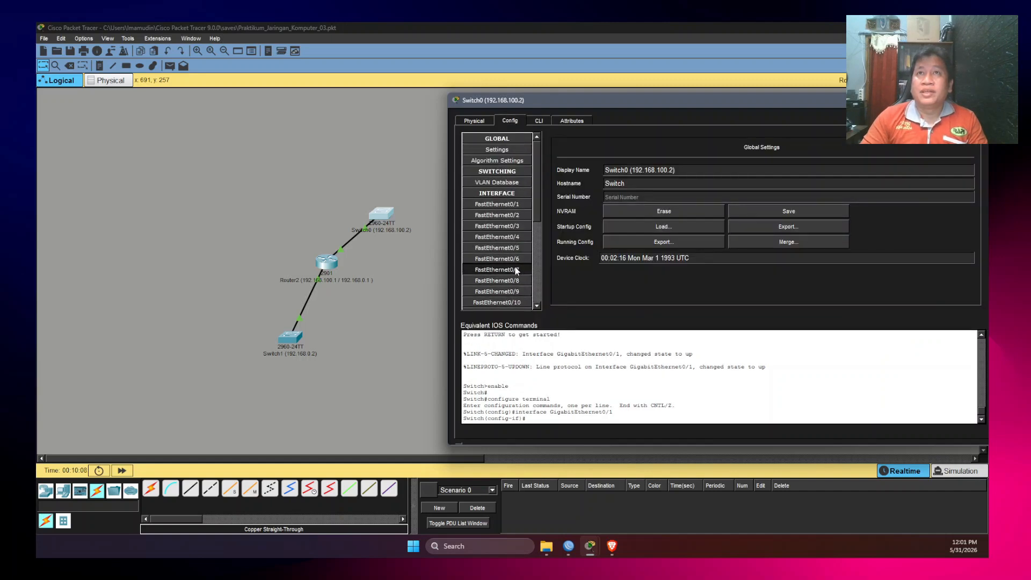
- Leave interface configuration mode in the upper switch's command line with end, and return to the privileged prompt
{"action": "left_click", "coordinate": [539, 120]}
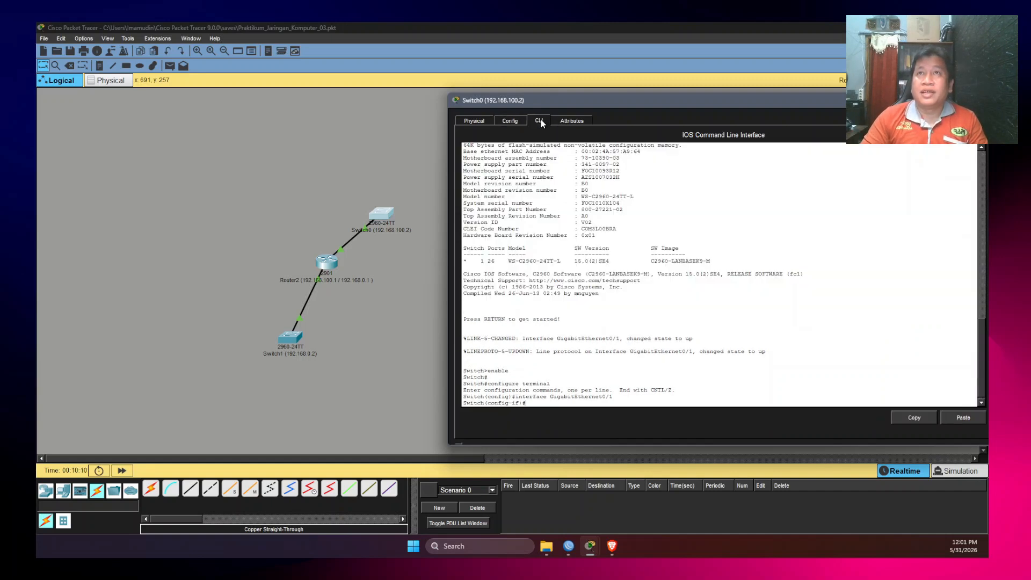
{"action": "left_click", "coordinate": [783, 337]}
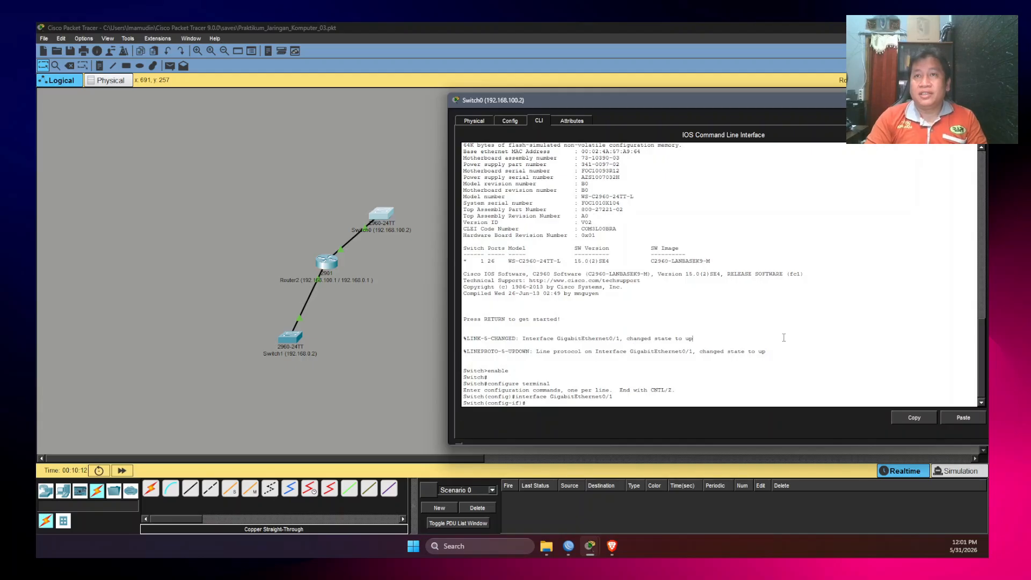
{"action": "type", "text": "end"}
{"action": "key", "text": "Return"}
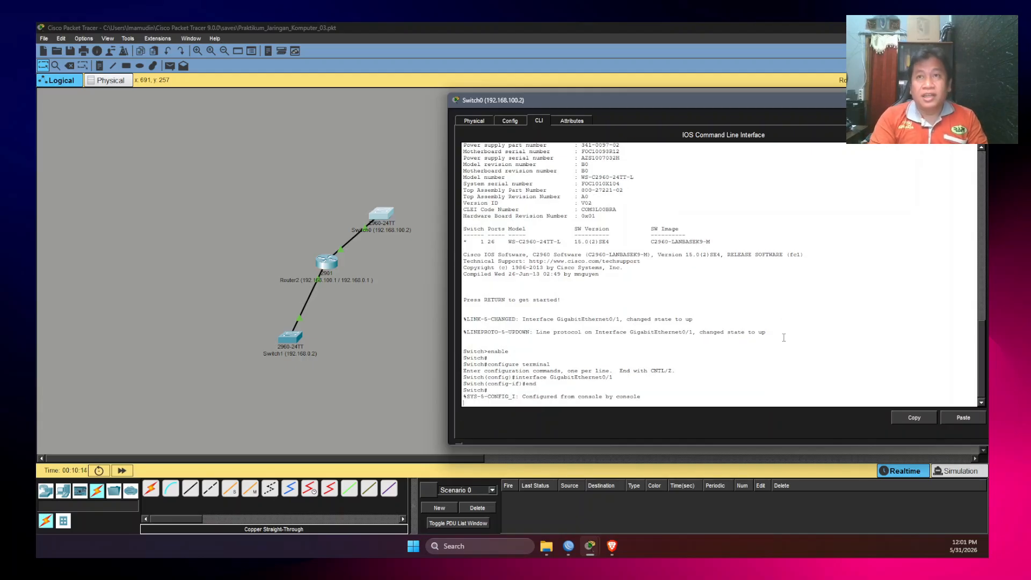
{"action": "key", "text": "Return"}
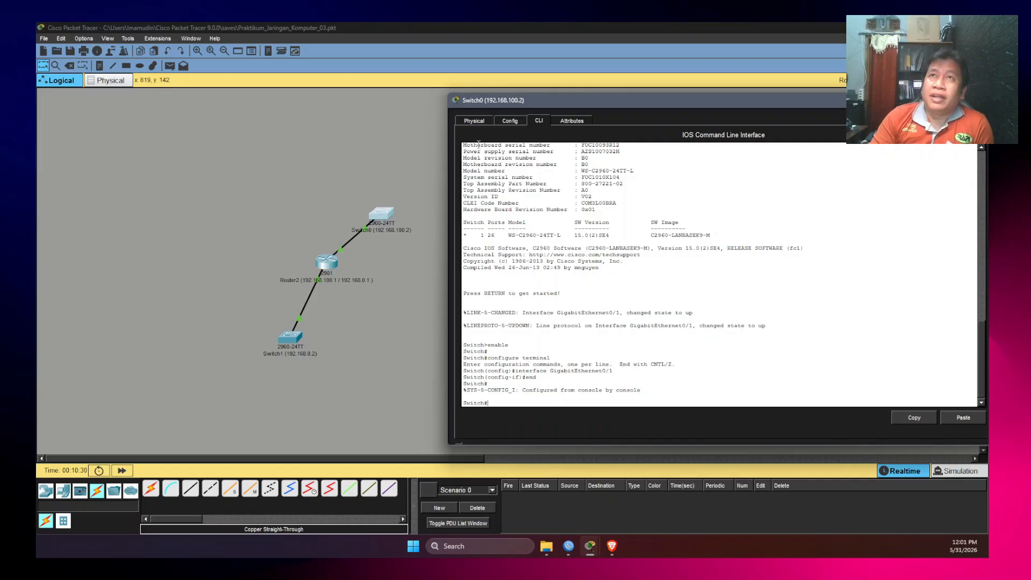
- Review the upper switch's list of FastEthernet and GigabitEthernet interfaces, and return to its command line
{"action": "left_click", "coordinate": [510, 121]}
{"action": "scroll", "coordinate": [515, 287], "scroll_direction": "down", "scroll_amount": 4}
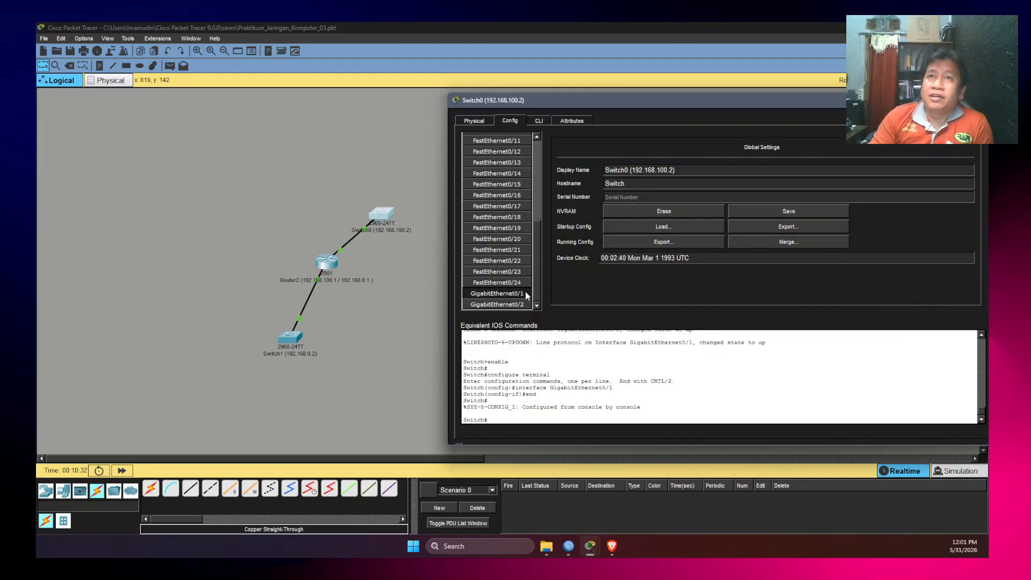
{"action": "scroll", "coordinate": [524, 295], "scroll_direction": "down", "scroll_amount": 1}
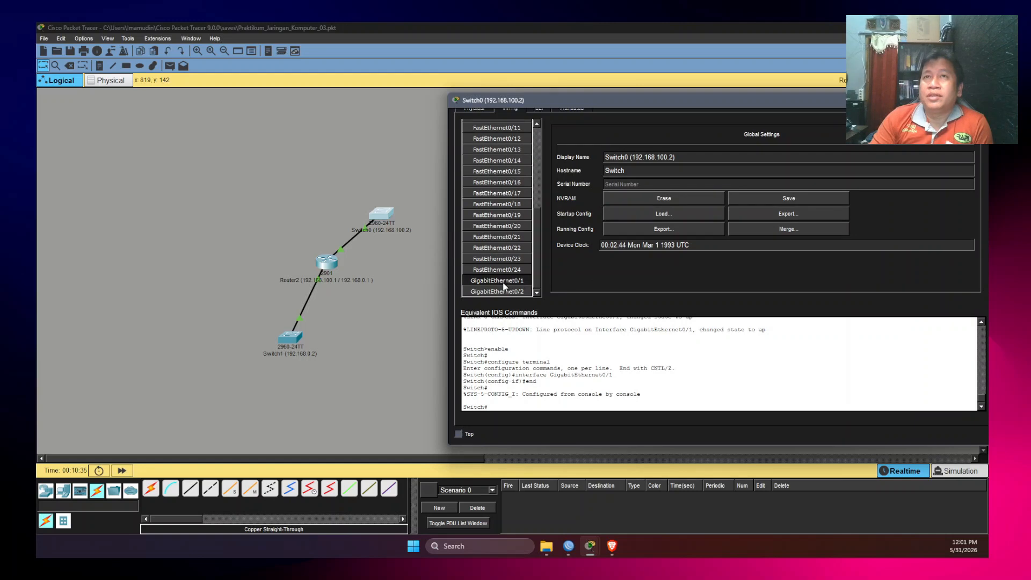
{"action": "scroll", "coordinate": [510, 284], "scroll_direction": "up", "scroll_amount": 5}
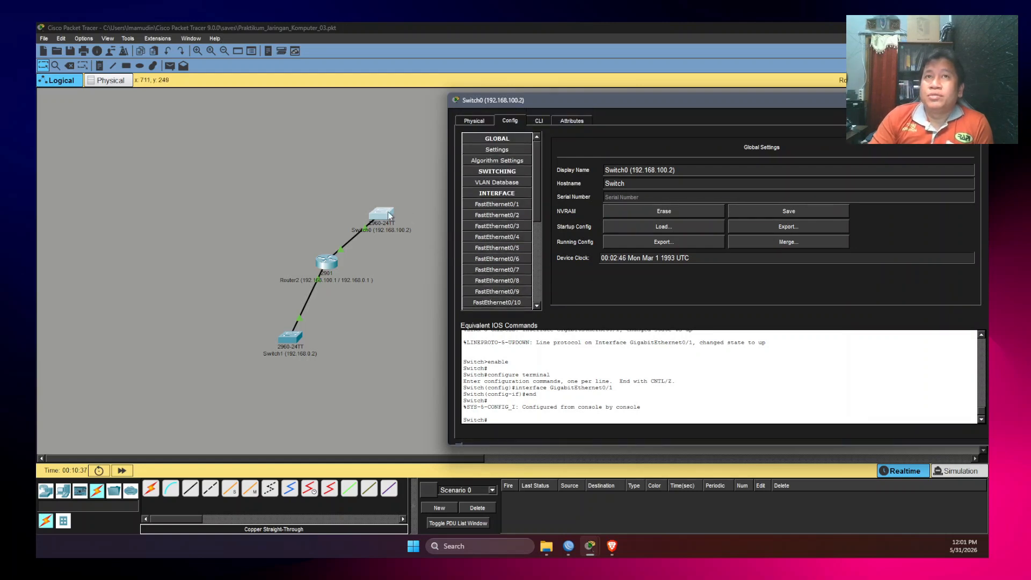
{"action": "left_click", "coordinate": [535, 121]}
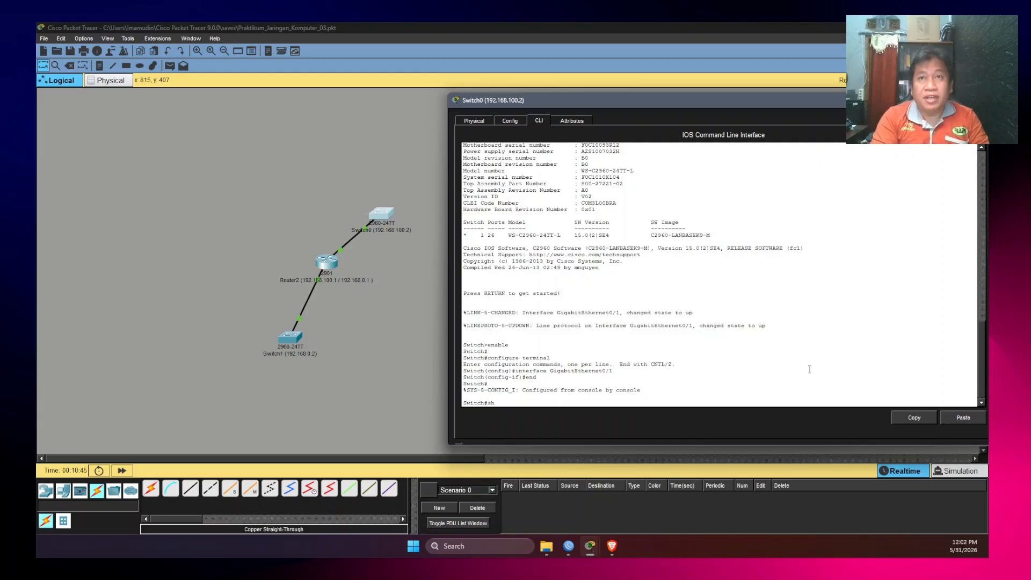
- Show the upper switch's VLAN table with sh vl, examine the default VLAN's ports, and page through to the prompt
{"action": "type", "text": "sh vl"}
{"action": "key", "text": "Return"}
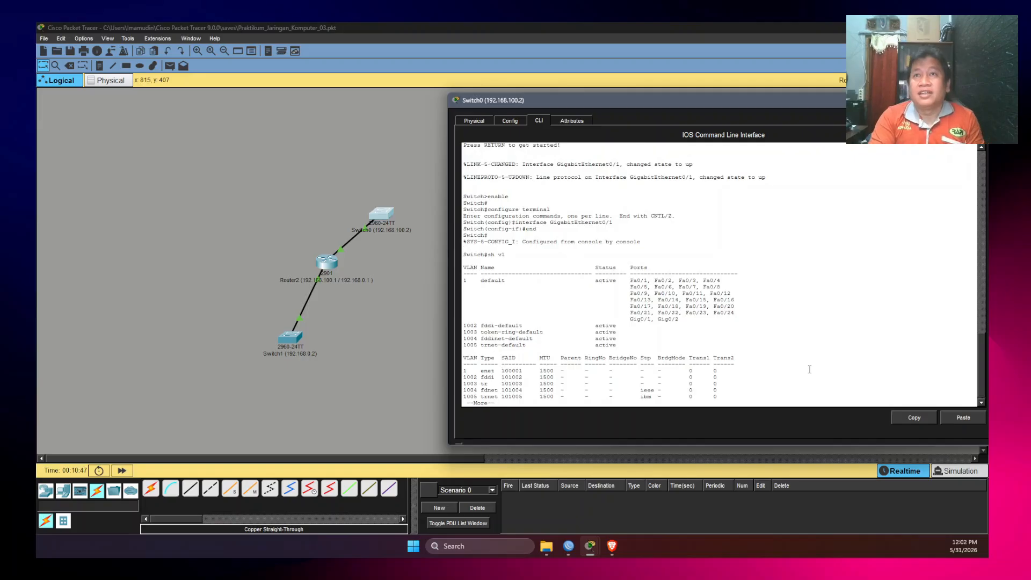
{"action": "left_click_drag", "start_coordinate": [464, 280], "coordinate": [679, 319]}
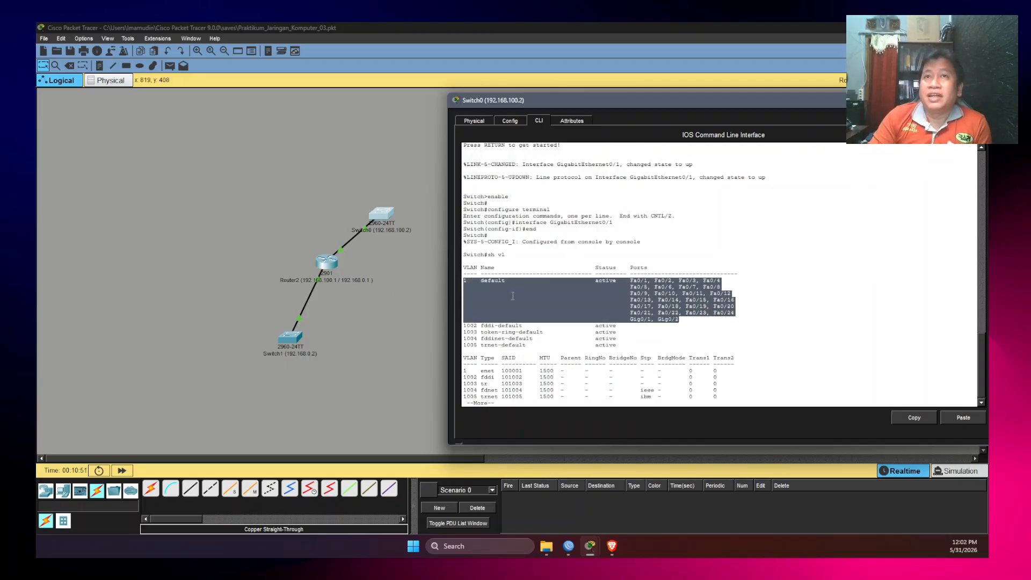
{"action": "left_click", "coordinate": [711, 296]}
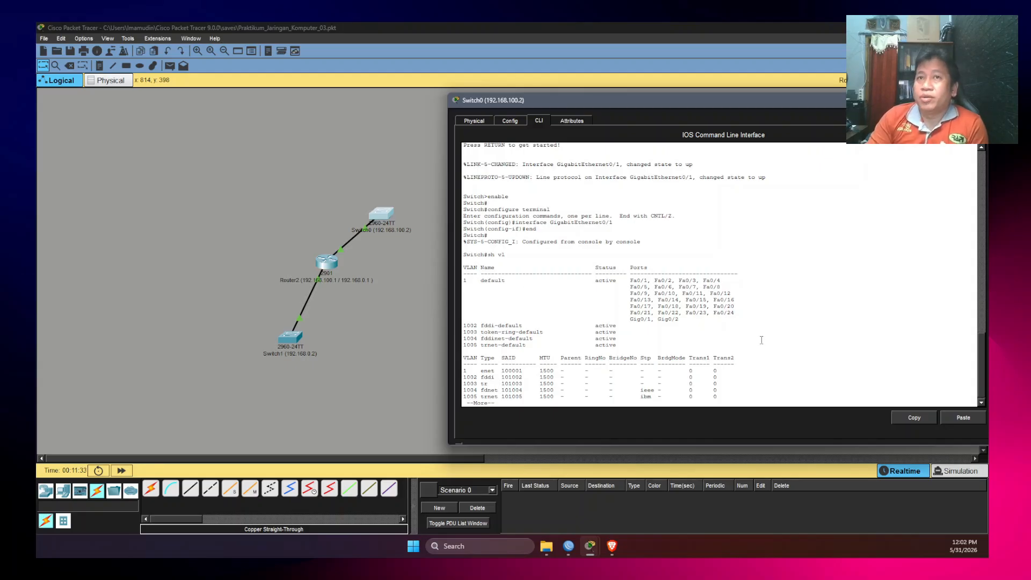
{"action": "scroll", "coordinate": [747, 343], "scroll_direction": "down", "scroll_amount": 1}
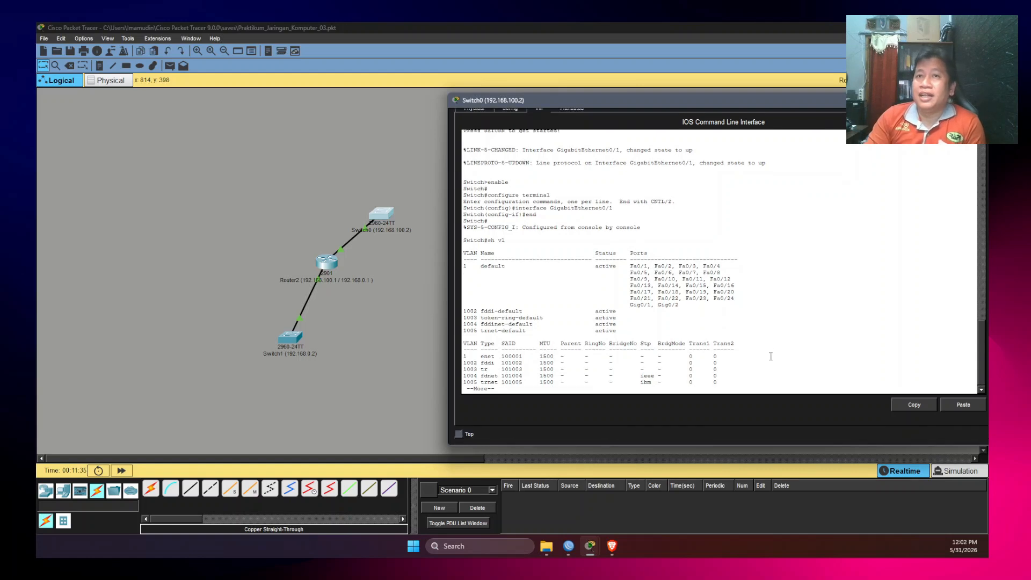
{"action": "key", "text": "Return"}
{"action": "key", "text": "Return"}
{"action": "key", "text": "Return"}
{"action": "key", "text": "Return"}
{"action": "key", "text": "Return"}
{"action": "key", "text": "Return"}
{"action": "key", "text": "Return"}
{"action": "key", "text": "Return"}
{"action": "key", "text": "Return"}
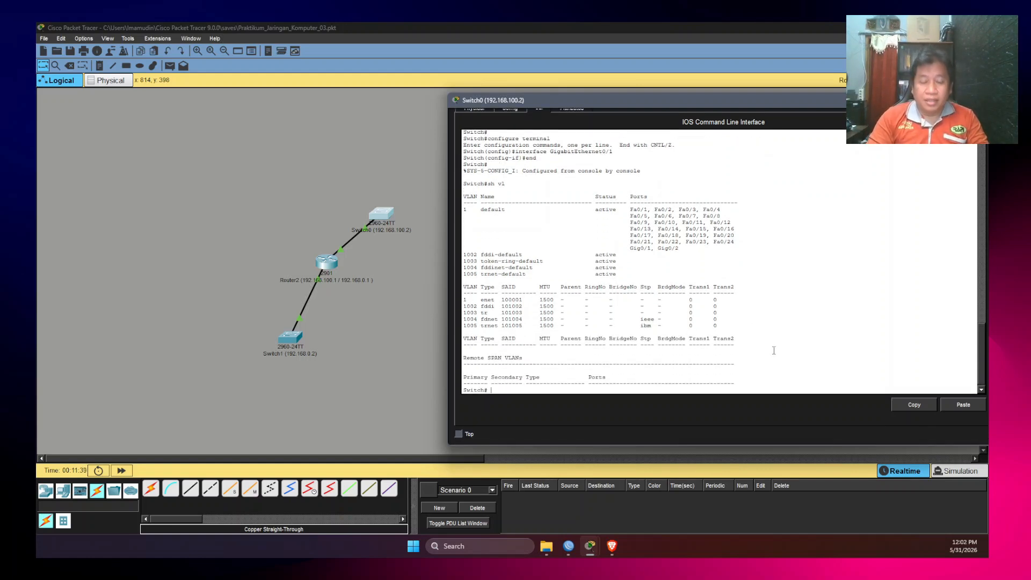
- Enter global configuration on the upper switch and assign VLAN 1 the IP address 192.168.100.2 with mask 255.255.255.0
{"action": "type", "text": "conf"}
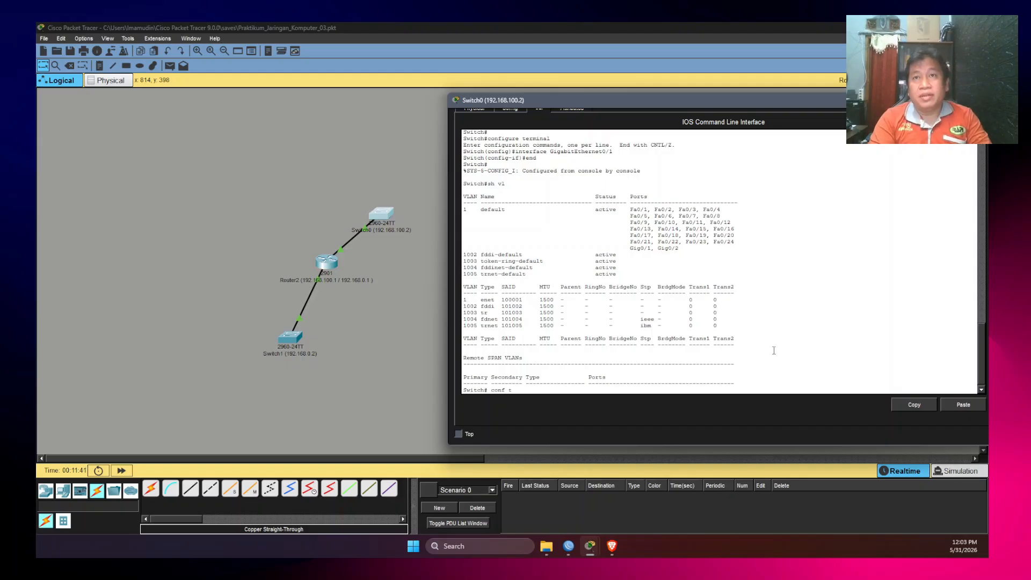
{"action": "type", "text": " t"}
{"action": "key", "text": "Return"}
{"action": "type", "text": "int vlan"}
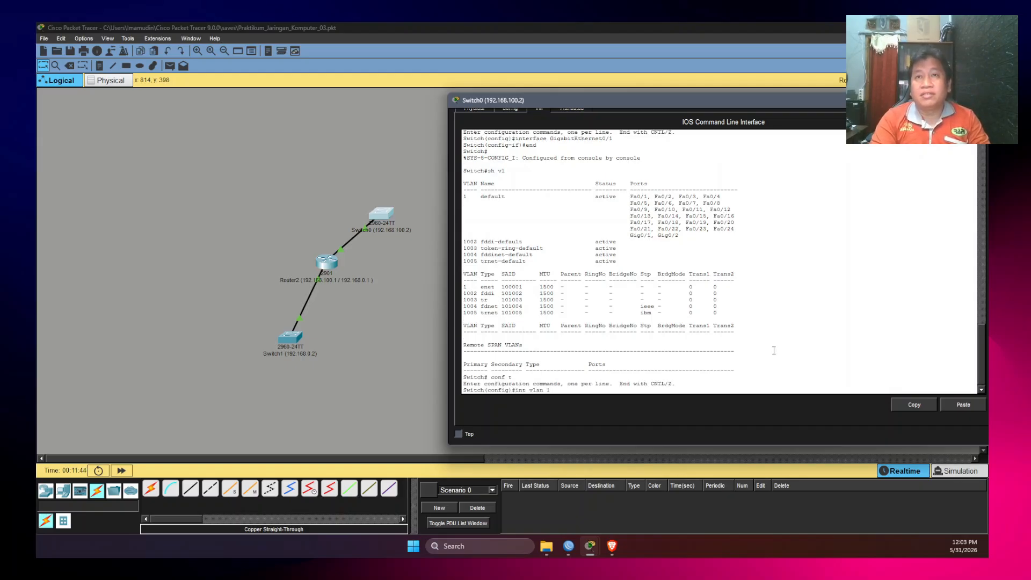
{"action": "type", "text": " 1"}
{"action": "key", "text": "Return"}
{"action": "type", "text": "ip address 192"}
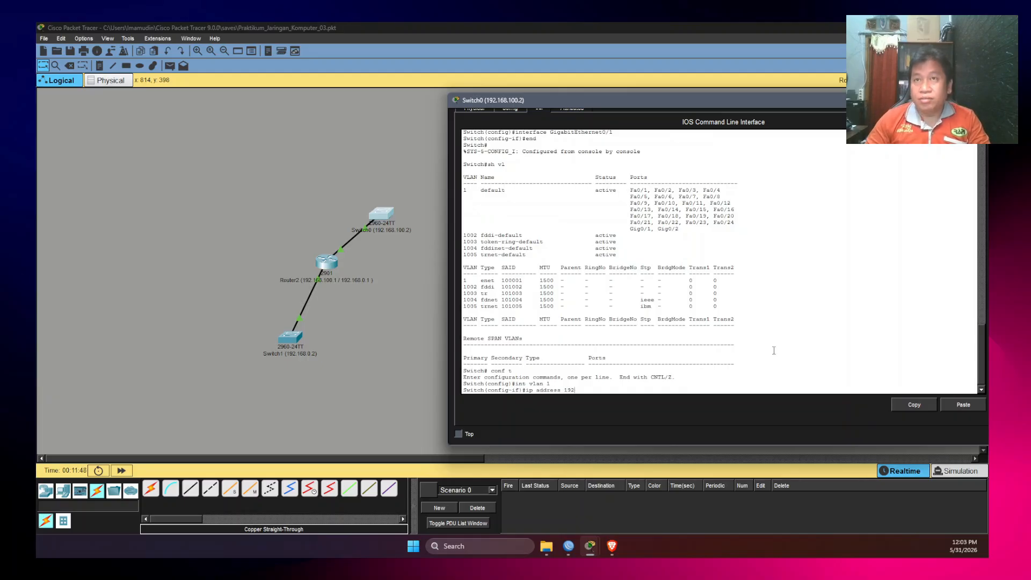
{"action": "type", "text": ".168.100.2"}
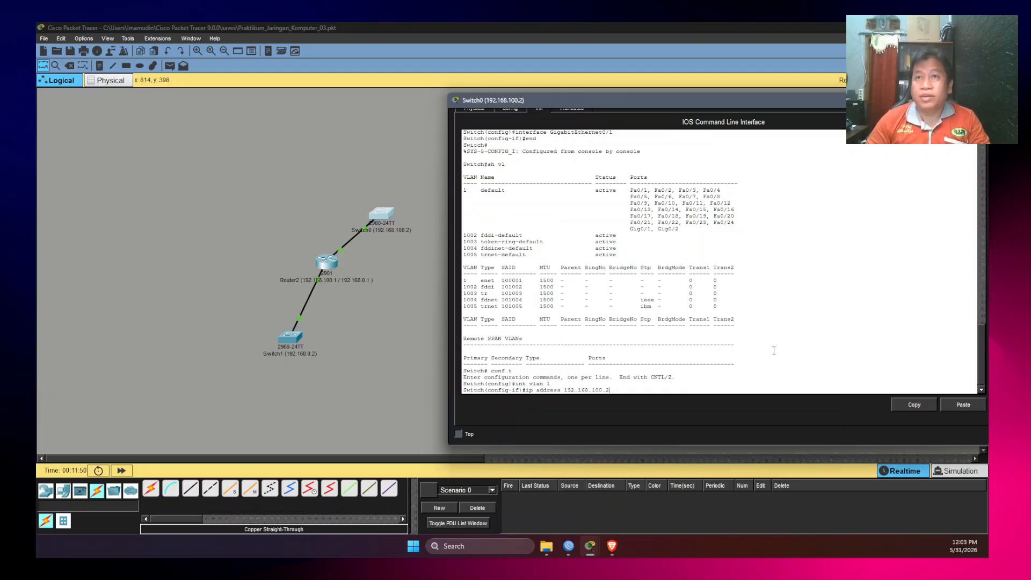
{"action": "type", "text": " 2525"}
{"action": "key", "text": "BackSpace"}
{"action": "key", "text": "BackSpace"}
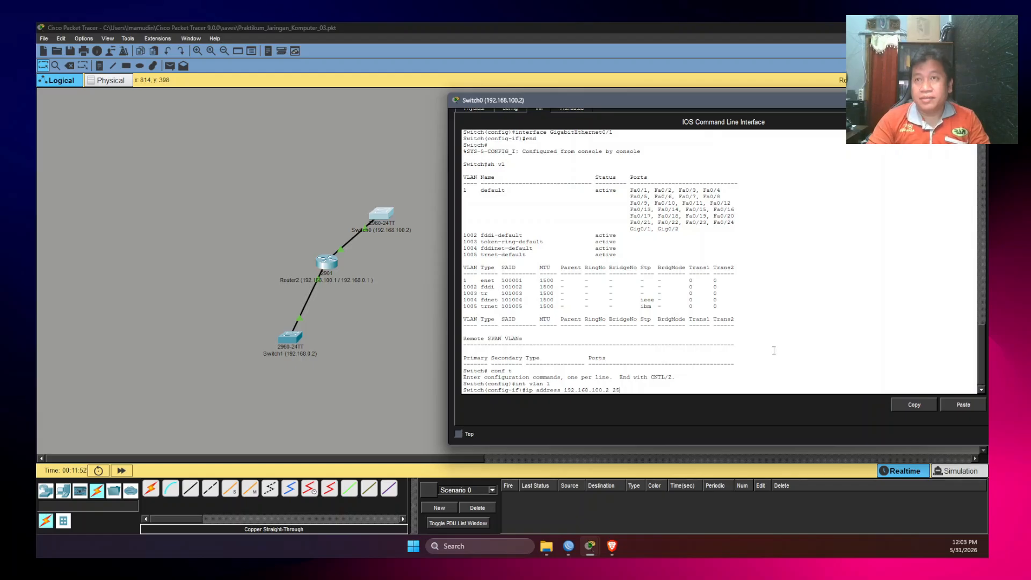
{"action": "type", "text": "5.255.255.0"}
{"action": "key", "text": "Return"}
- Enable the upper switch's VLAN 1 interface with no shutdown
{"action": "type", "text": "no shutdown"}
{"action": "key", "text": "Return"}
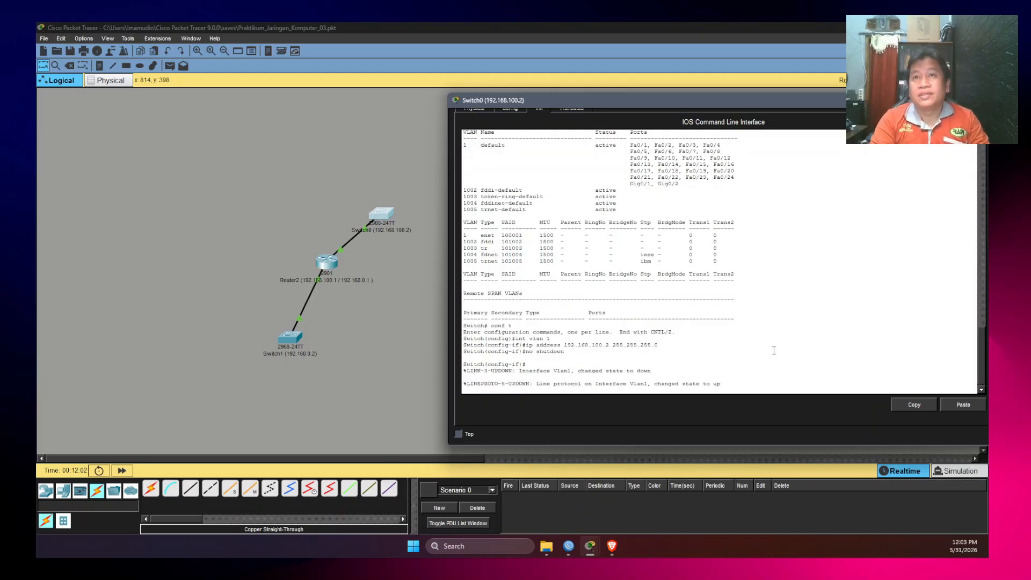
{"action": "key", "text": "Return"}
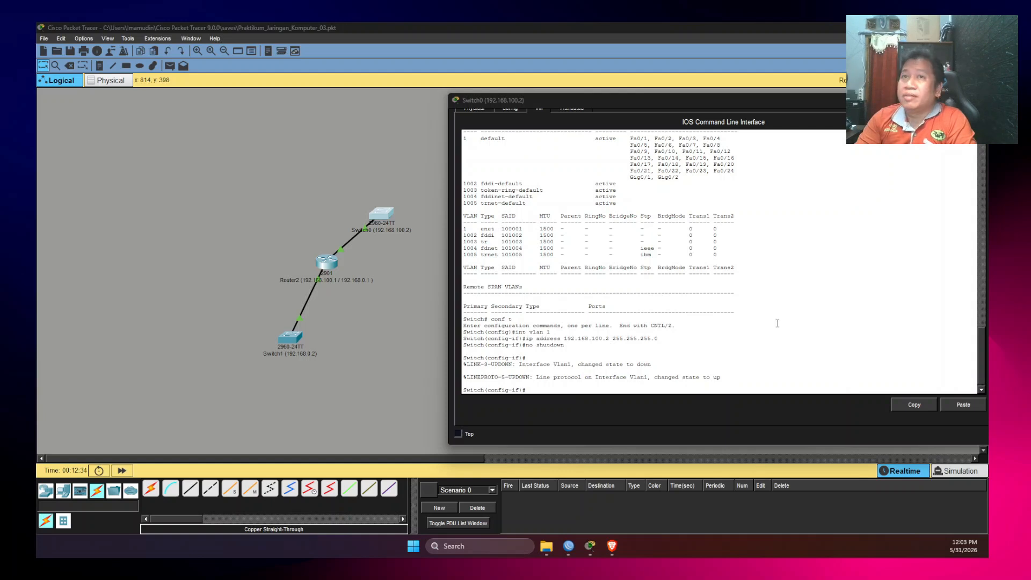
- Set the upper switch's default gateway to 192.168.100.1 and leave configuration mode with end
{"action": "left_click", "coordinate": [714, 347]}
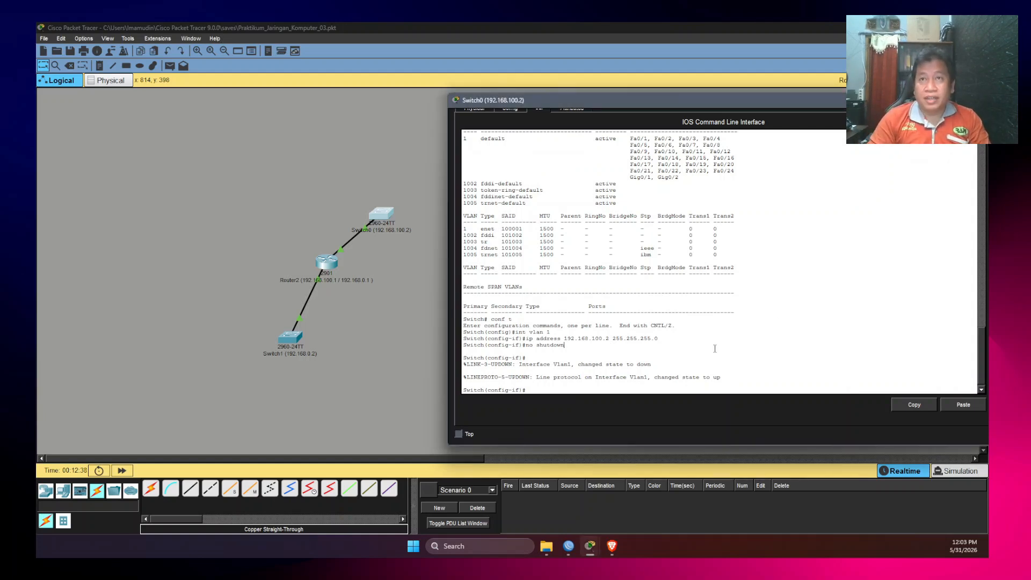
{"action": "type", "text": "ip default-gateway"}
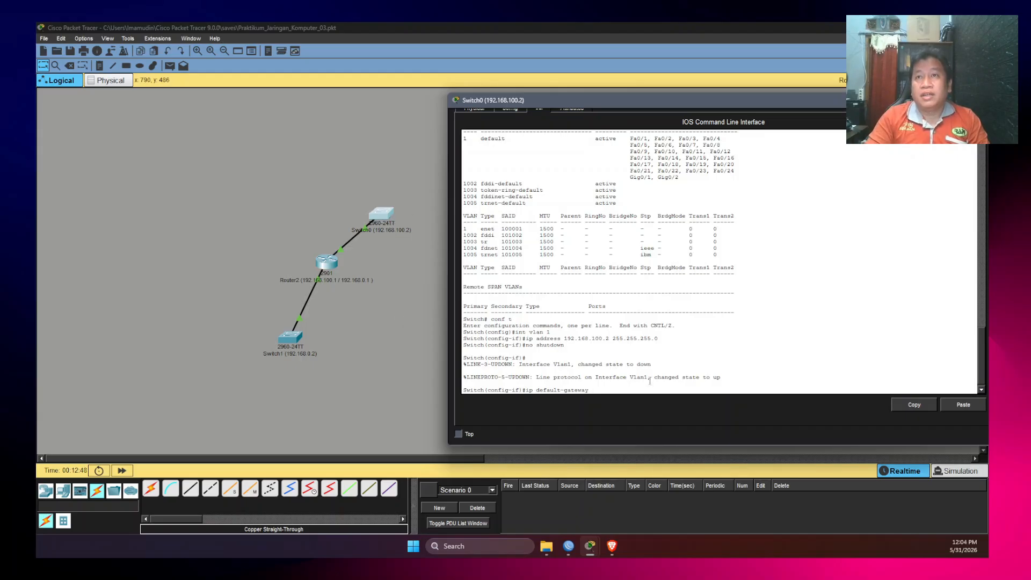
{"action": "type", "text": " 192.168.100"}
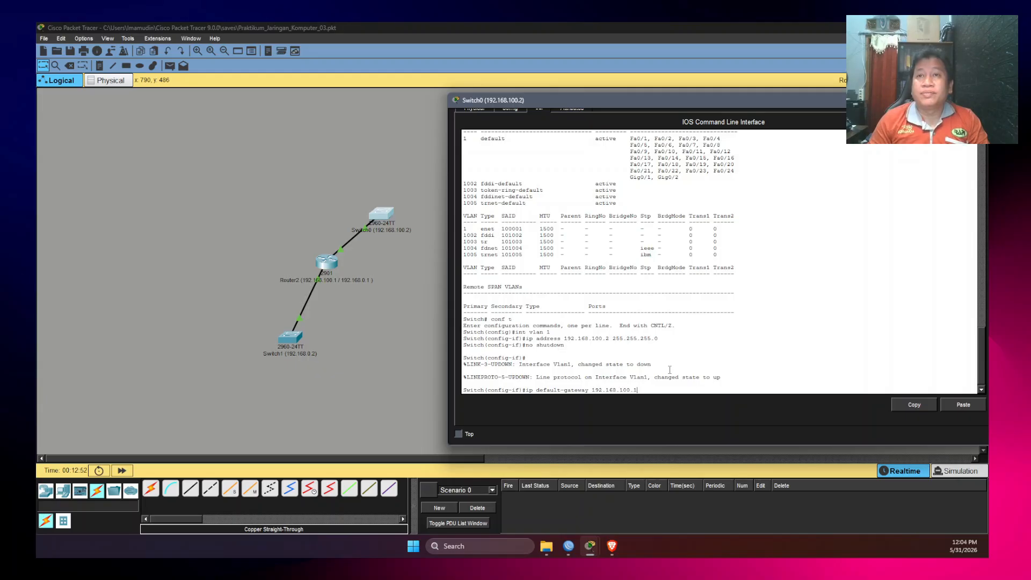
{"action": "type", "text": ".1"}
{"action": "key", "text": "Return"}
{"action": "type", "text": "end"}
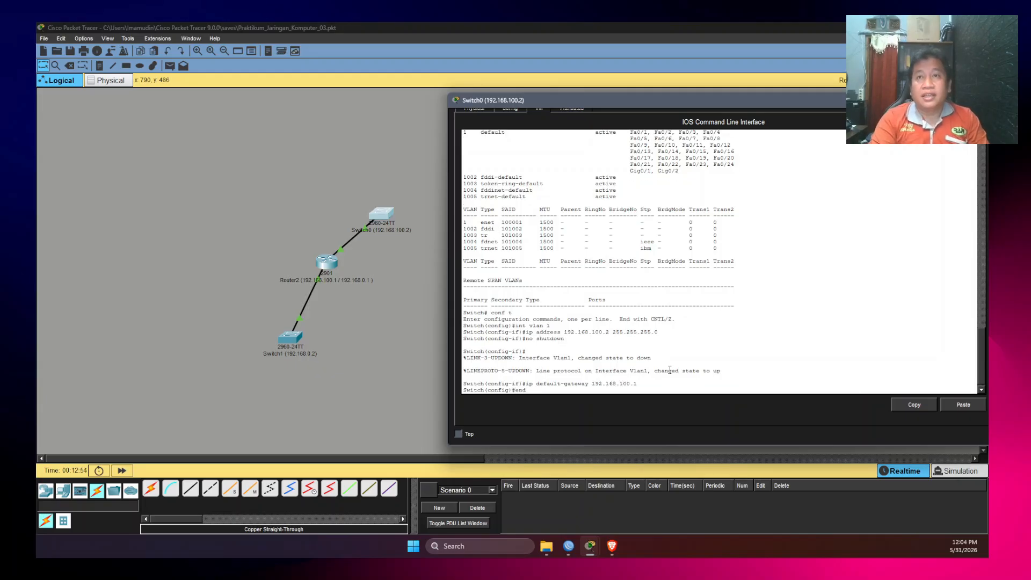
{"action": "key", "text": "Return"}
{"action": "key", "text": "Return"}
- Test the upper switch's connection to the router by pinging 192.168.100.1 twice
{"action": "type", "text": "ping 192.168.100.1"}
{"action": "key", "text": "Return"}
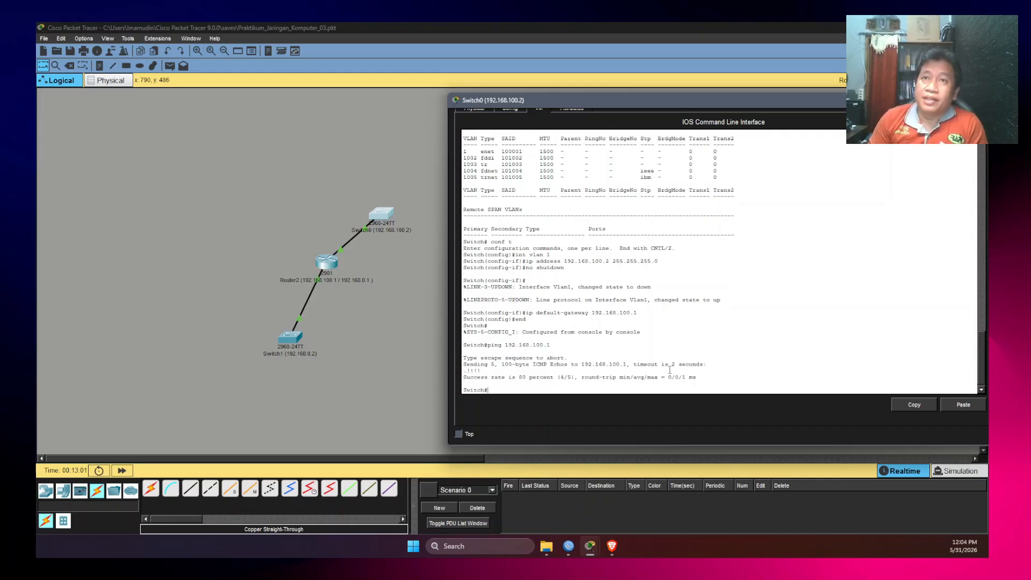
{"action": "key", "text": "Up"}
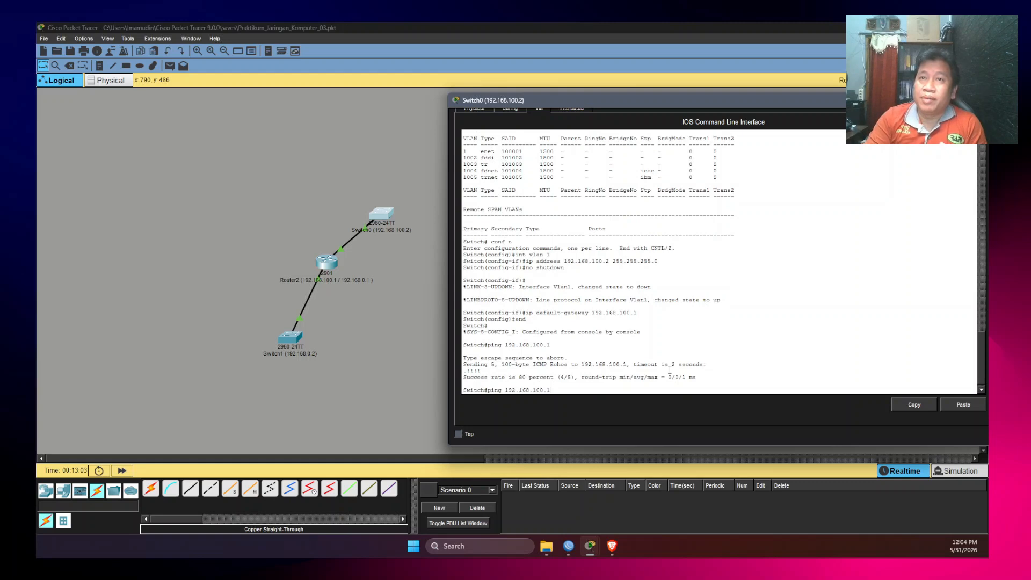
{"action": "key", "text": "Return"}
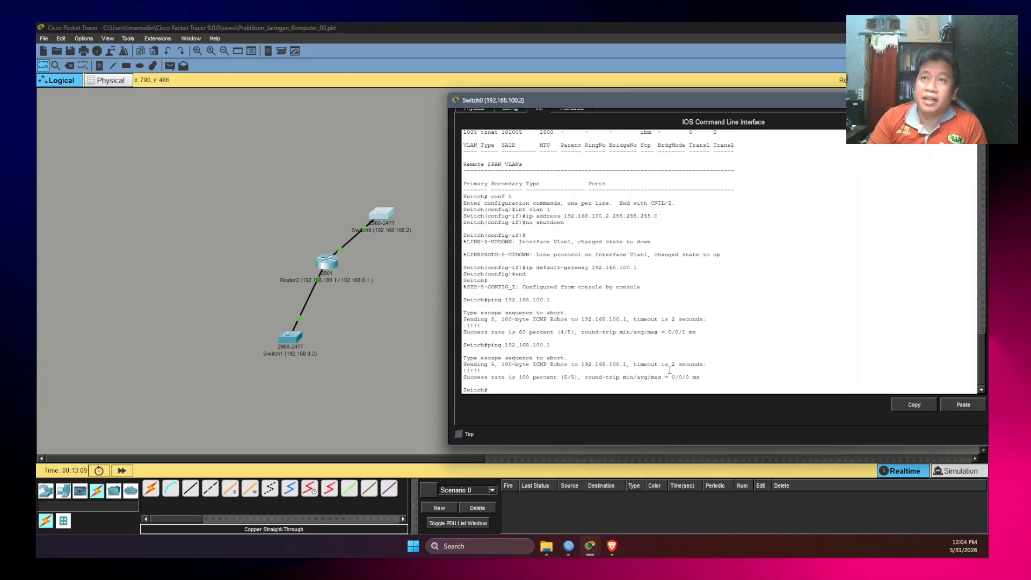
- Save the upper switch's configuration with write memory and close its window
{"action": "type", "text": "write memory"}
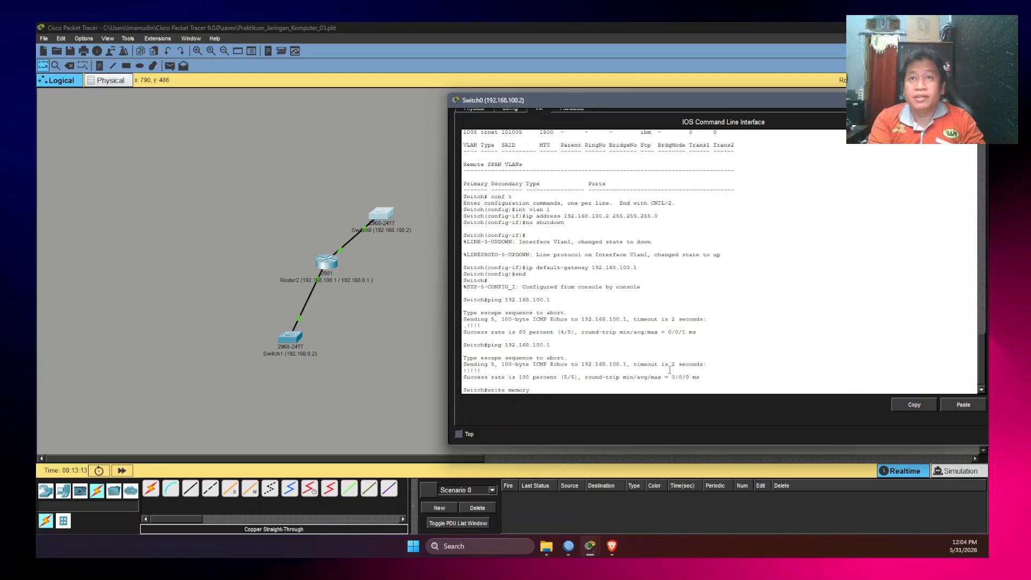
{"action": "key", "text": "Return"}
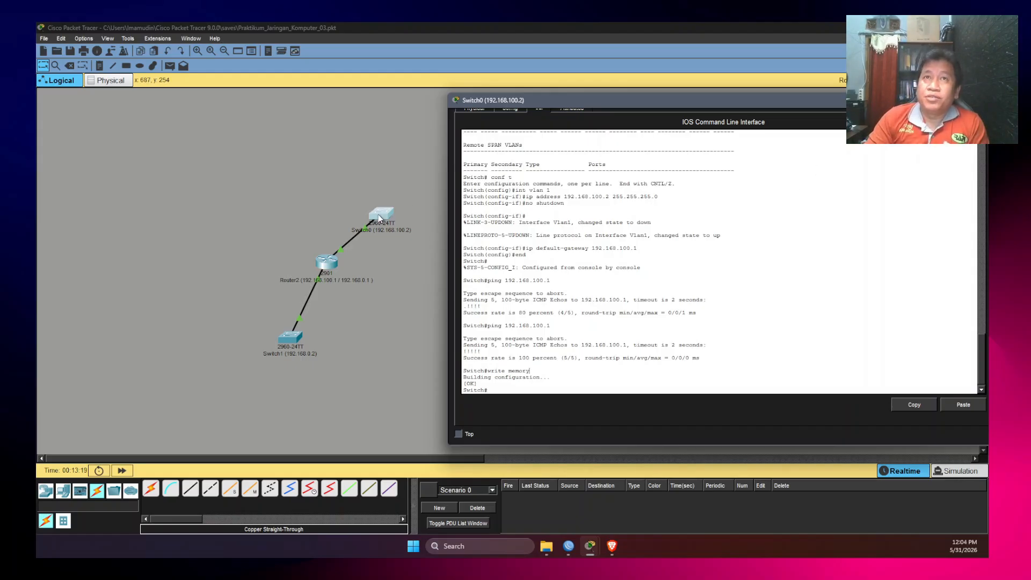
{"action": "left_click_drag", "start_coordinate": [835, 101], "coordinate": [730, 95]}
{"action": "left_click", "coordinate": [883, 94]}
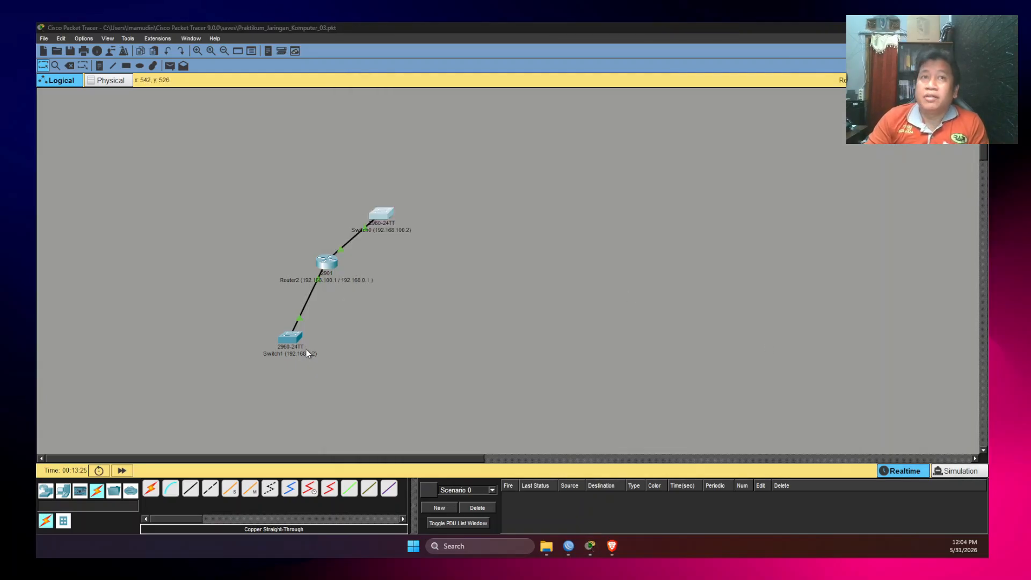
- Open the lower switch's command line interface
{"action": "left_click", "coordinate": [293, 339]}
{"action": "right_click", "coordinate": [293, 342]}
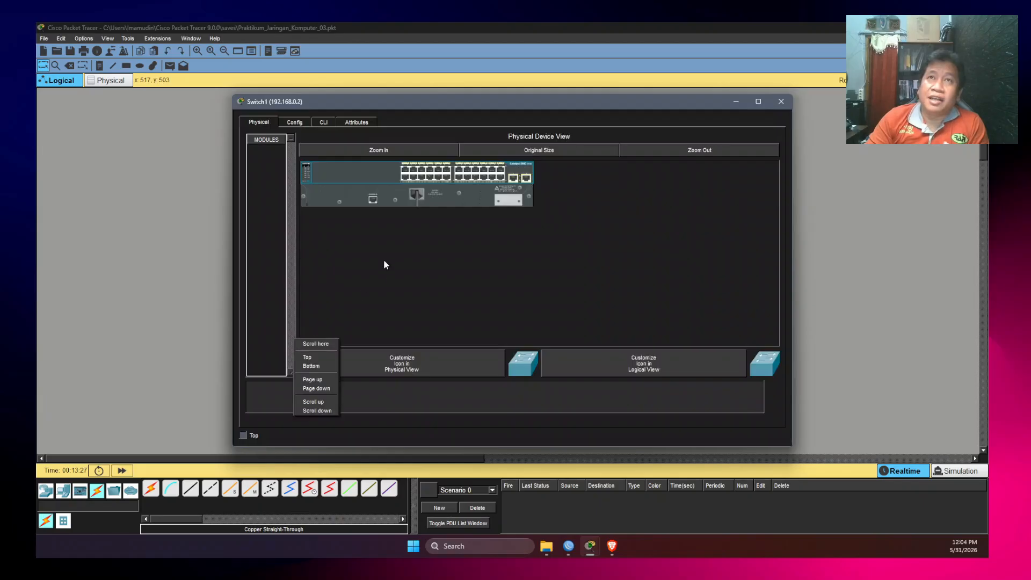
{"action": "left_click", "coordinate": [324, 118]}
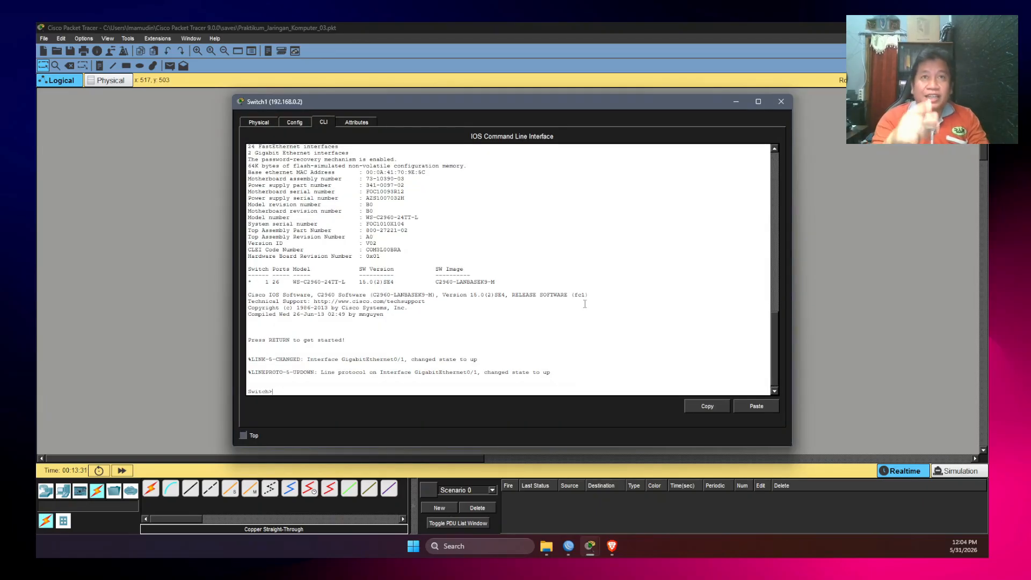
{"action": "left_click", "coordinate": [781, 102]}
{"action": "left_click", "coordinate": [288, 341]}
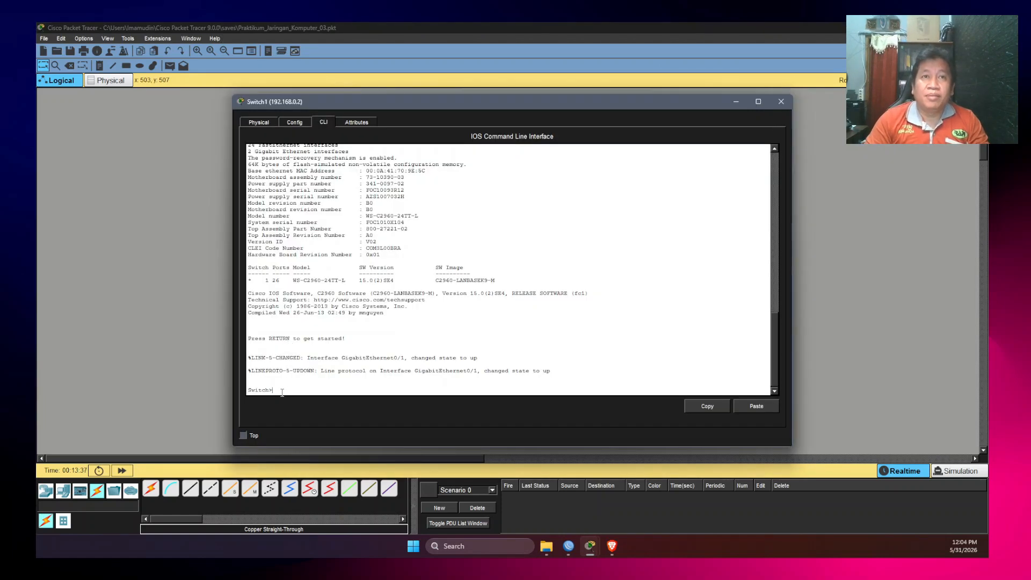
- Enter global configuration on the lower switch and assign VLAN 1 the IP address 192.168.0.2 with mask 255.255.255.0
{"action": "type", "text": "enable"}
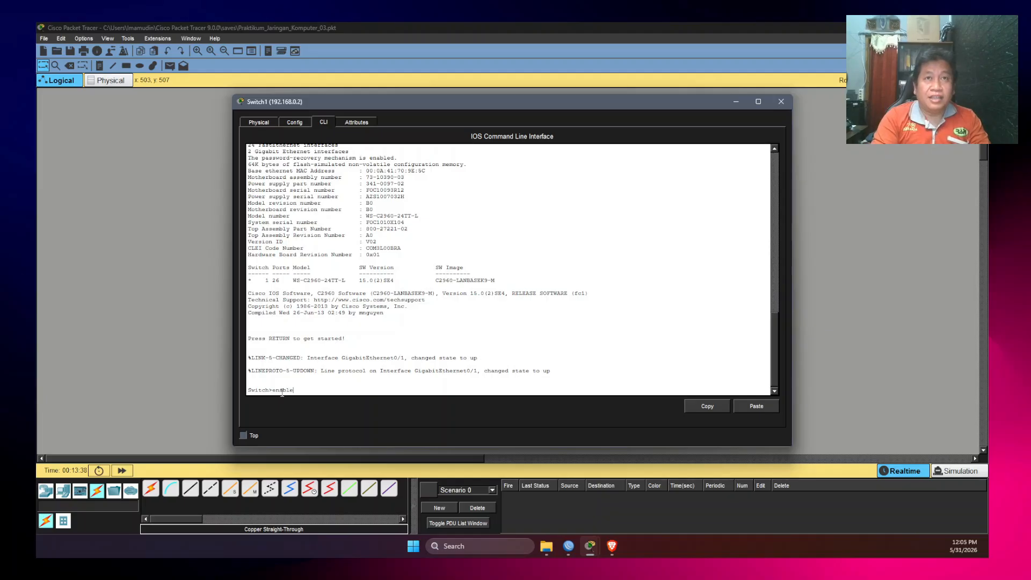
{"action": "key", "text": "Return"}
{"action": "type", "text": "conf t"}
{"action": "key", "text": "Return"}
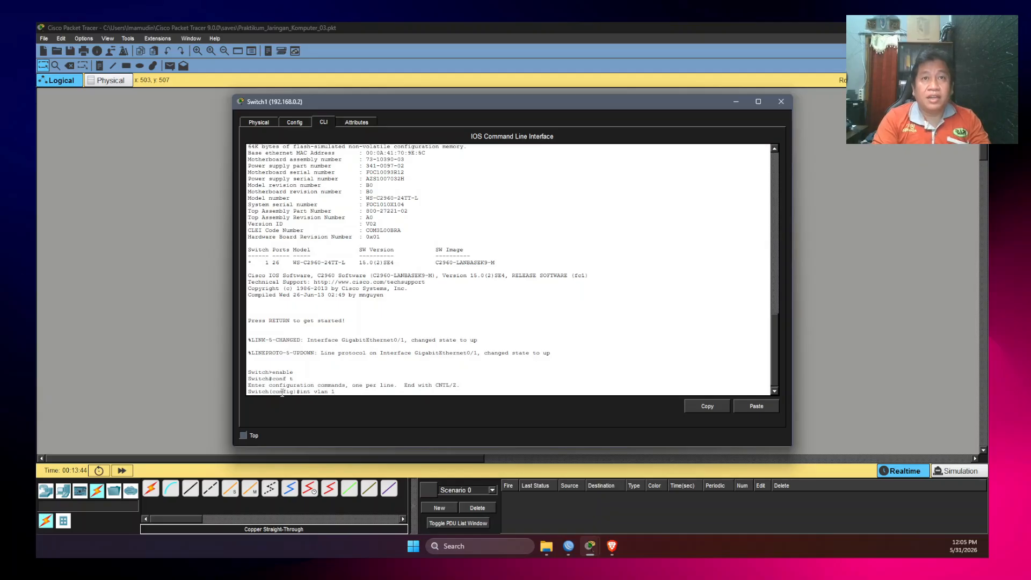
{"action": "type", "text": "int vlan 1"}
{"action": "key", "text": "Return"}
{"action": "type", "text": "ip addres"}
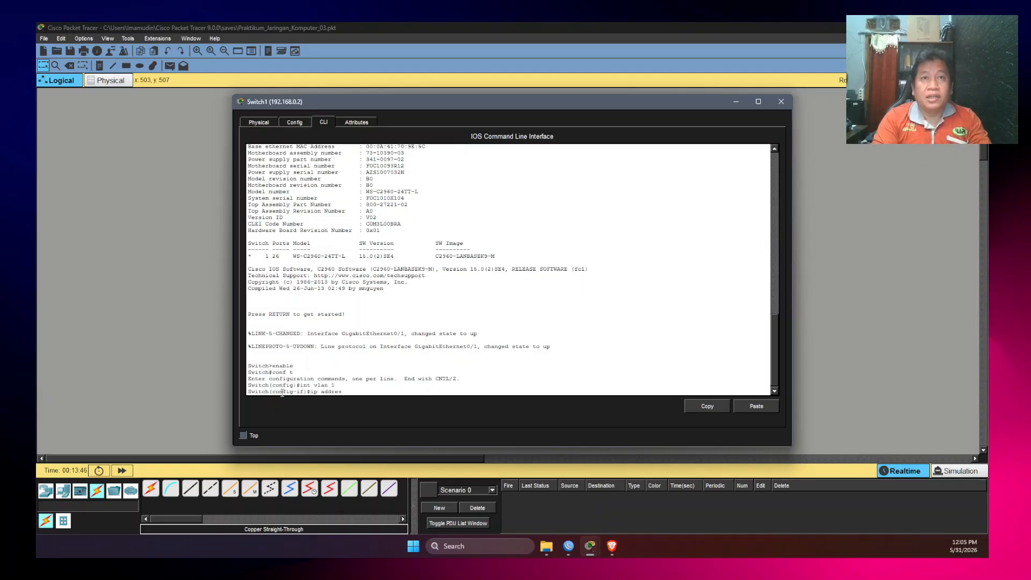
{"action": "type", "text": "s 192.168.0.2 255"}
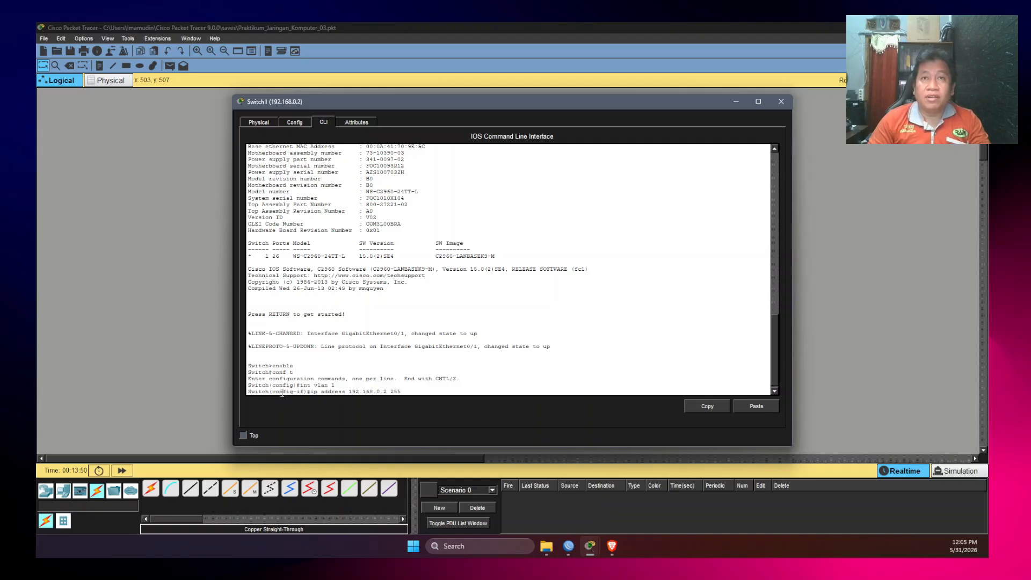
{"action": "key", "text": "BackSpace"}
{"action": "key", "text": "BackSpace"}
{"action": "key", "text": "BackSpace"}
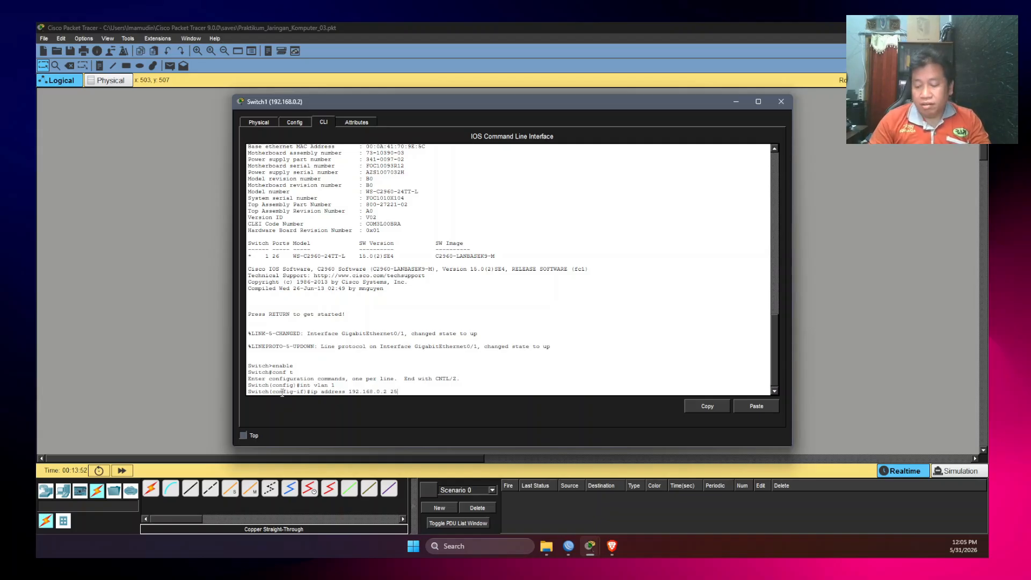
{"action": "type", "text": "5.255.255.0"}
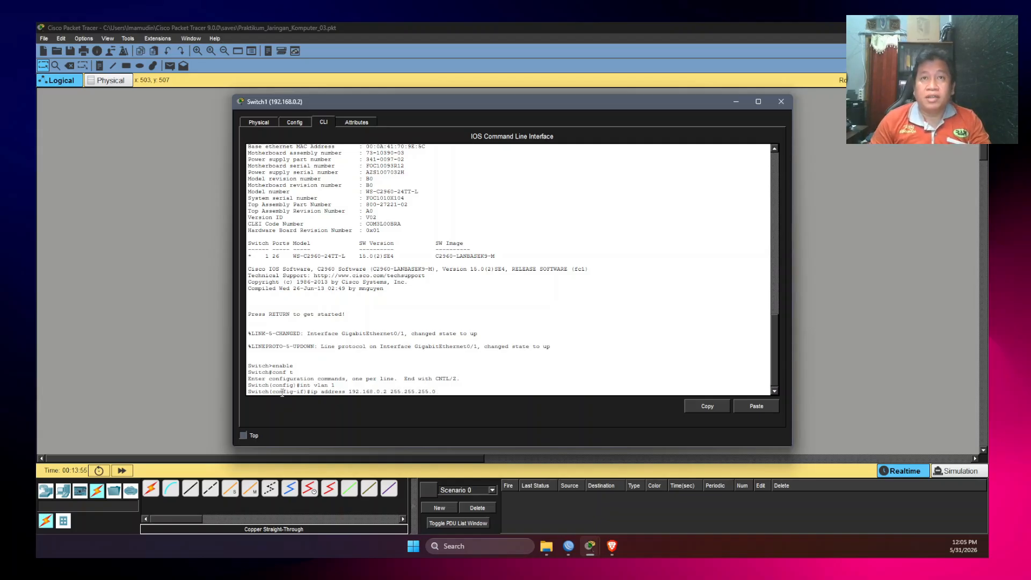
{"action": "key", "text": "Return"}
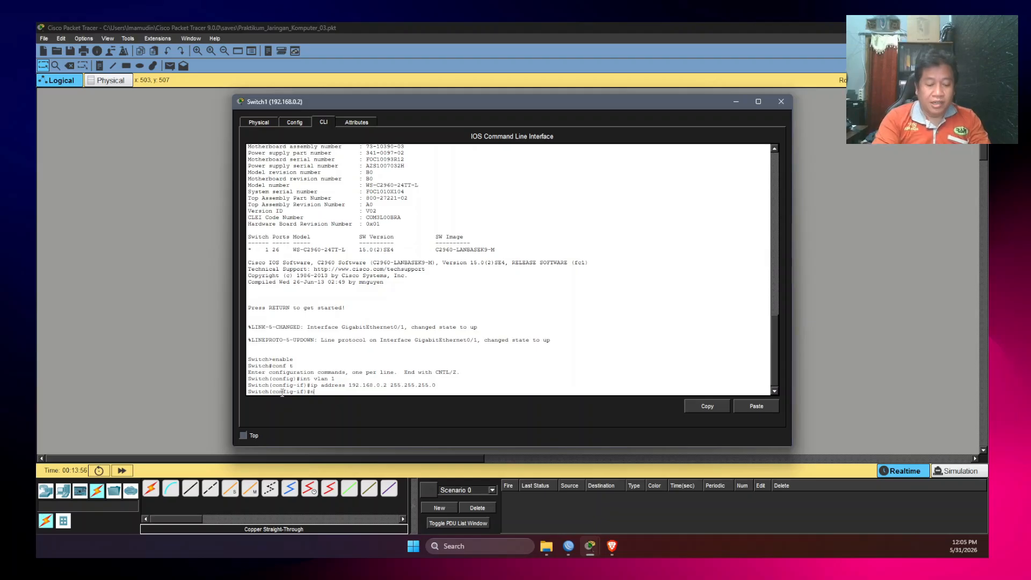
- Enable the lower switch's VLAN 1 interface with no shutdown
{"action": "type", "text": "no shut"}
{"action": "key", "text": "Tab"}
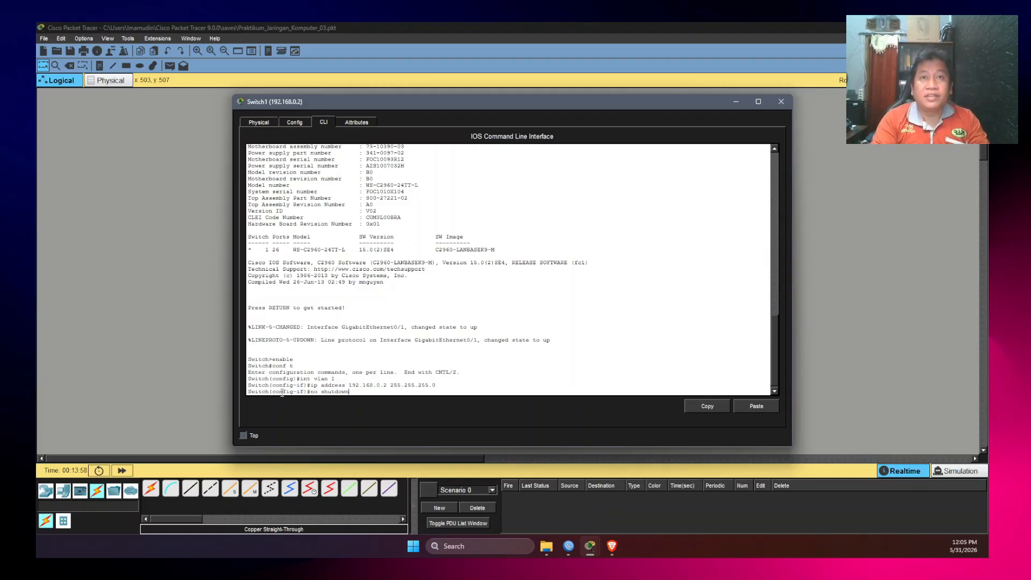
{"action": "key", "text": "Return"}
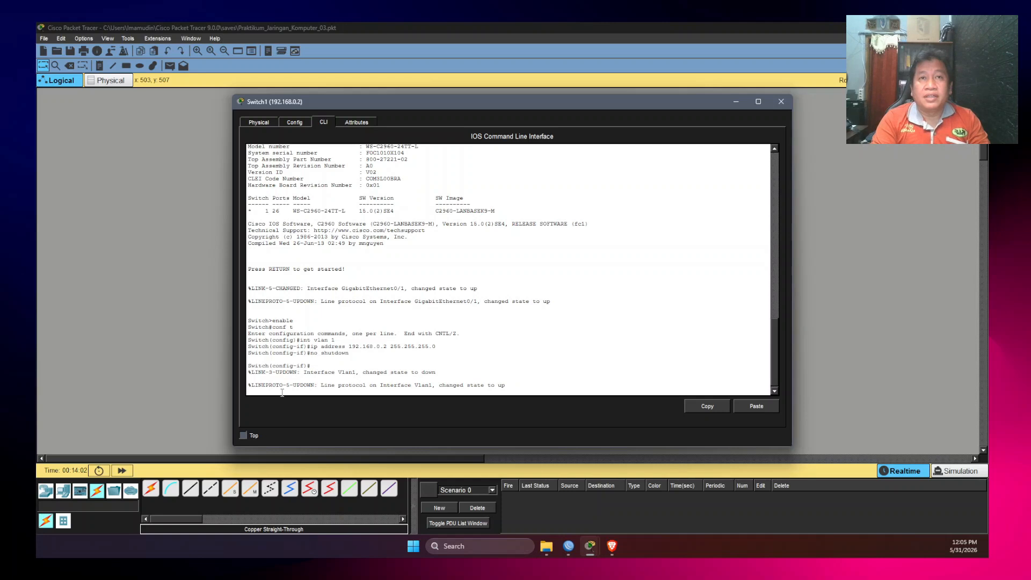
- Set the lower switch's default gateway to 192.168.0.1 and exit configuration mode with end
{"action": "key", "text": "Return"}
{"action": "type", "text": "ip default-gate"}
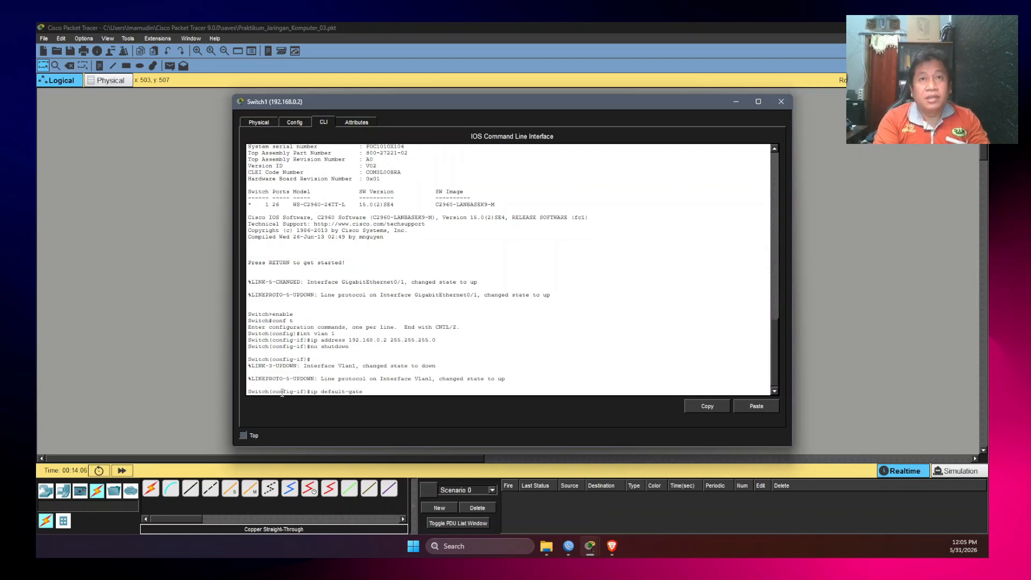
{"action": "type", "text": "way 192.168.0.1"}
{"action": "key", "text": "Return"}
{"action": "type", "text": "end"}
{"action": "key", "text": "Return"}
- Ping 192.168.0.1 twice from the lower switch to test its connection to the router
{"action": "type", "text": "ping 192.168"}
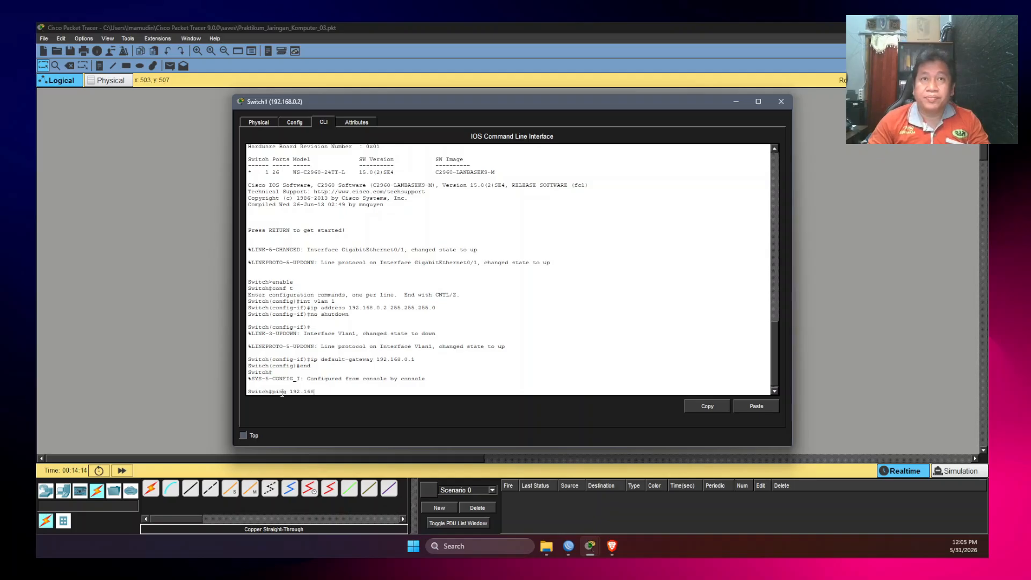
{"action": "key", "text": "Return"}
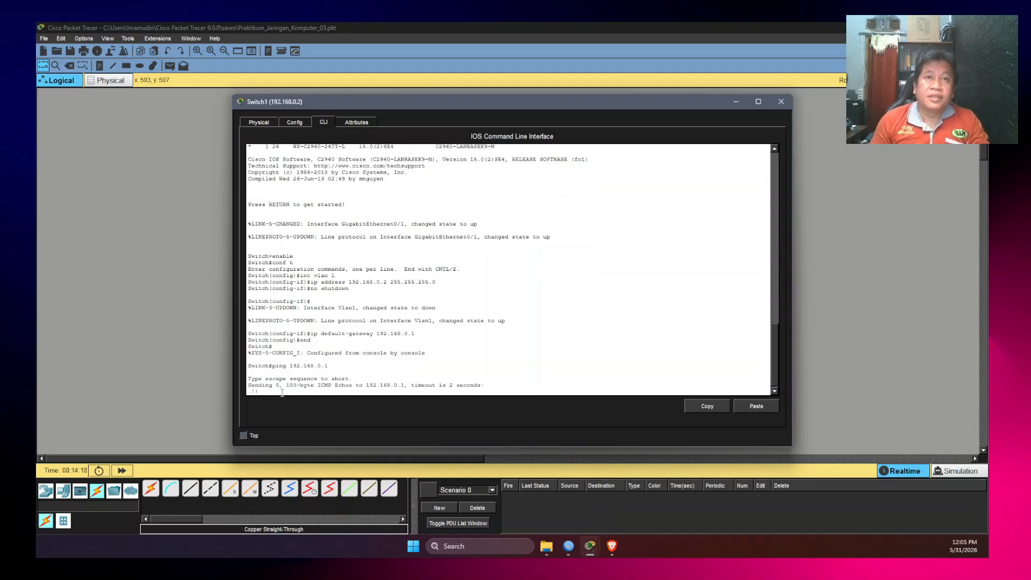
{"action": "key", "text": "Up"}
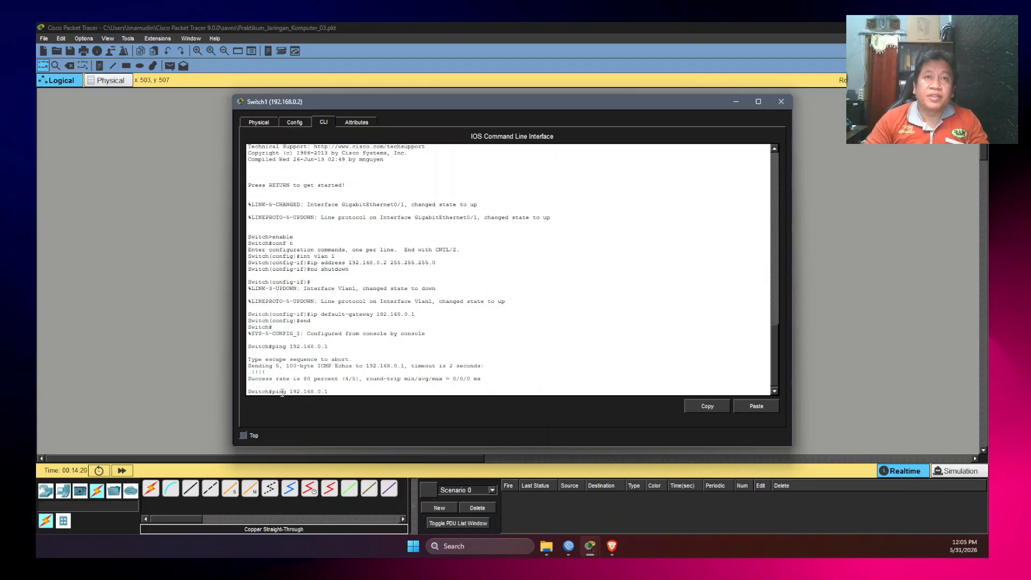
{"action": "key", "text": "Return"}
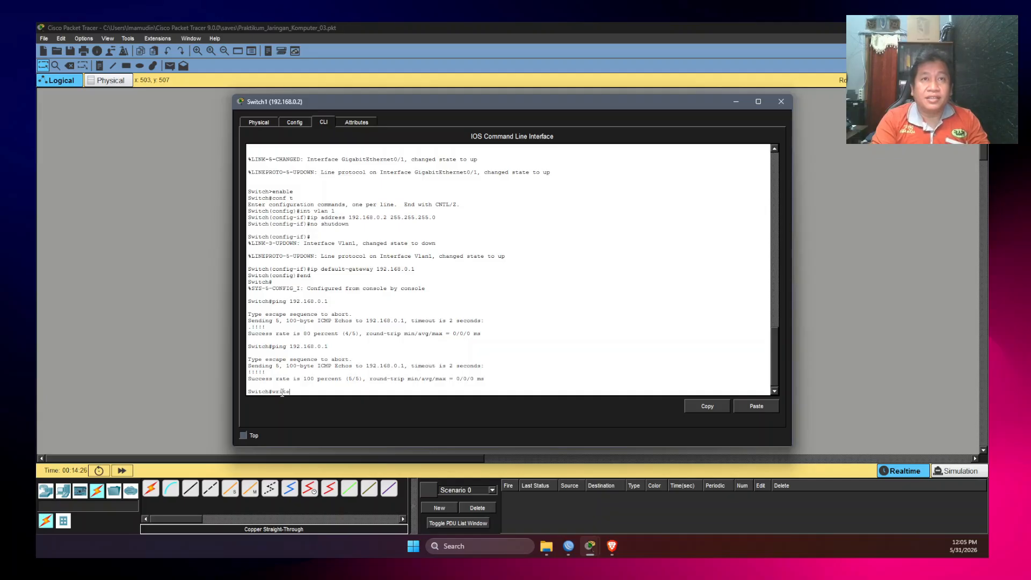
- Save the lower switch's configuration with write and close its window
{"action": "key", "text": "Return"}
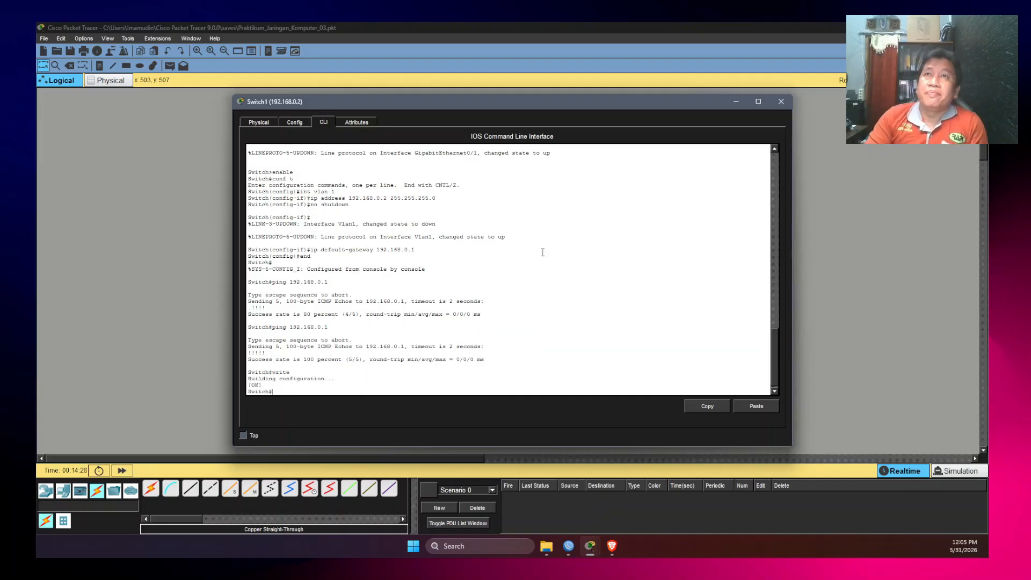
{"action": "left_click", "coordinate": [782, 102]}
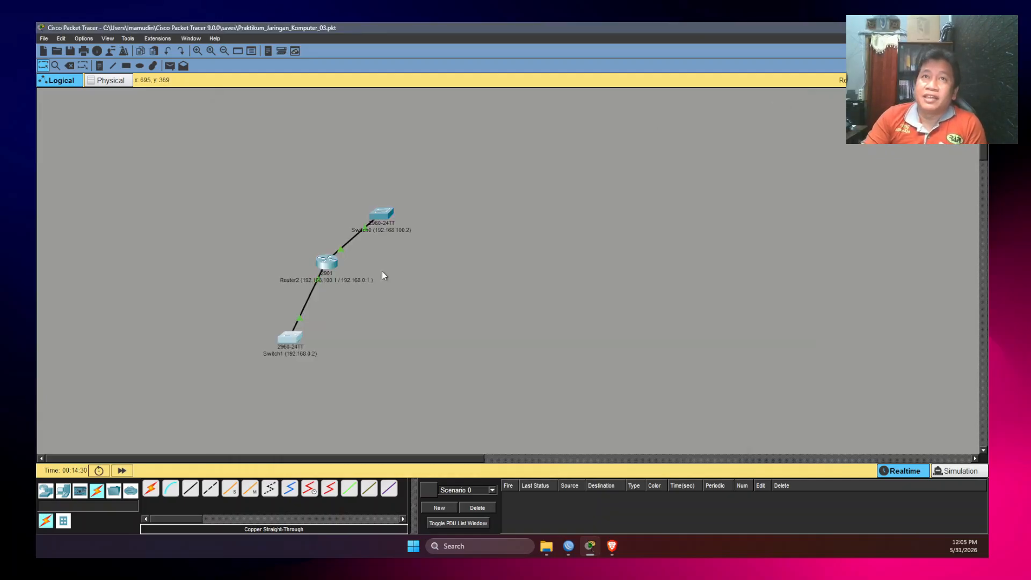
- Reposition the router and both switches so the router sits nearly above the lower switch
{"action": "left_click_drag", "start_coordinate": [381, 212], "coordinate": [415, 194]}
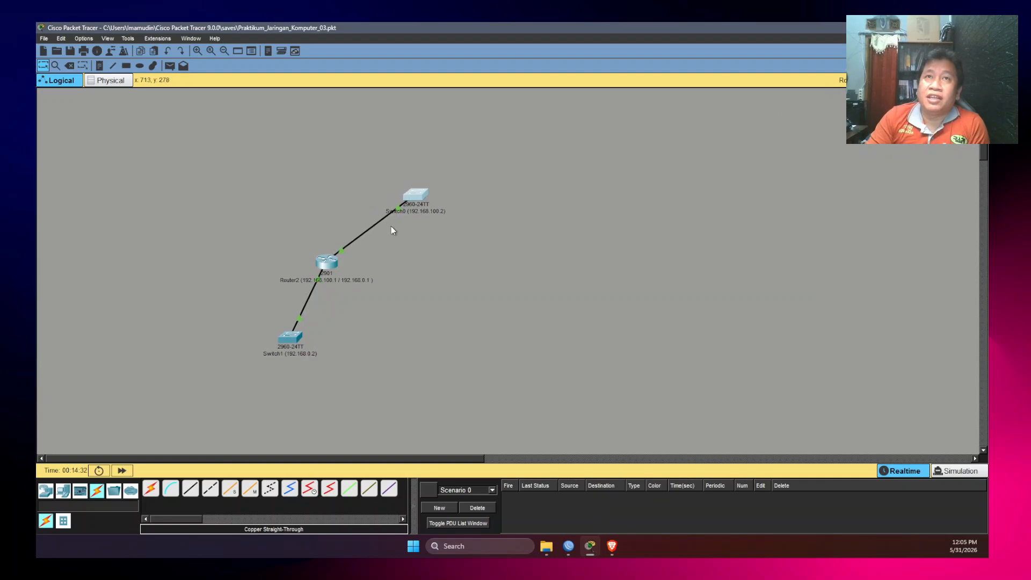
{"action": "left_click_drag", "start_coordinate": [326, 264], "coordinate": [306, 256]}
{"action": "left_click_drag", "start_coordinate": [282, 331], "coordinate": [281, 336]}
{"action": "left_click", "coordinate": [310, 257]}
{"action": "left_click_drag", "start_coordinate": [310, 257], "coordinate": [303, 257]}
{"action": "left_click_drag", "start_coordinate": [411, 201], "coordinate": [404, 210]}
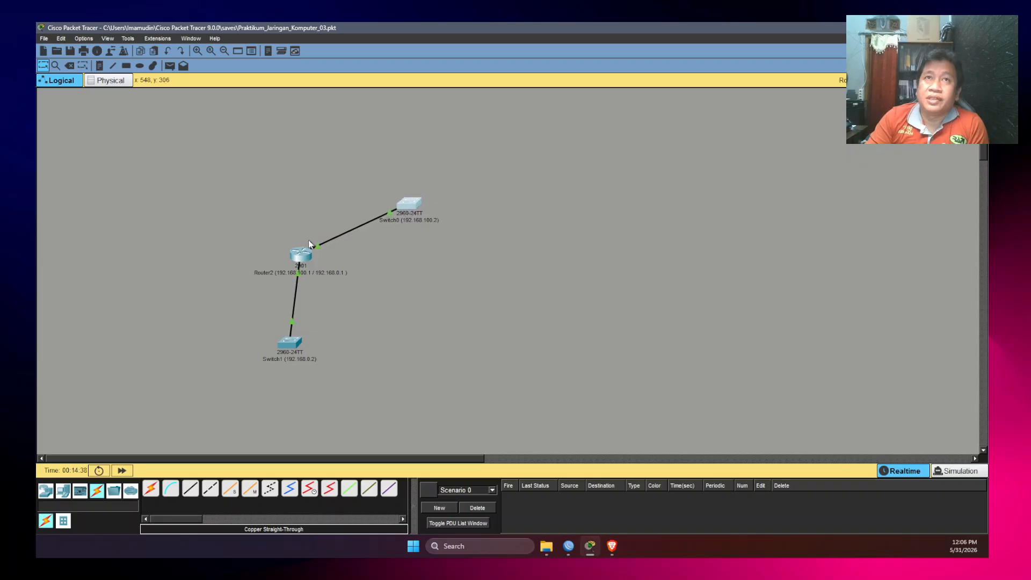
{"action": "left_click_drag", "start_coordinate": [309, 241], "coordinate": [306, 233]}
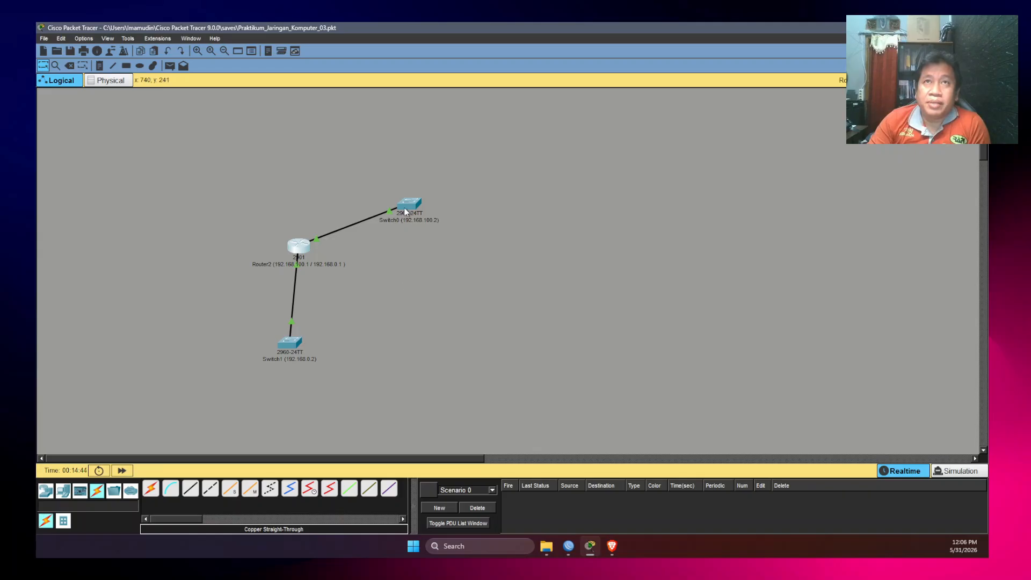
{"action": "left_click_drag", "start_coordinate": [409, 203], "coordinate": [377, 202]}
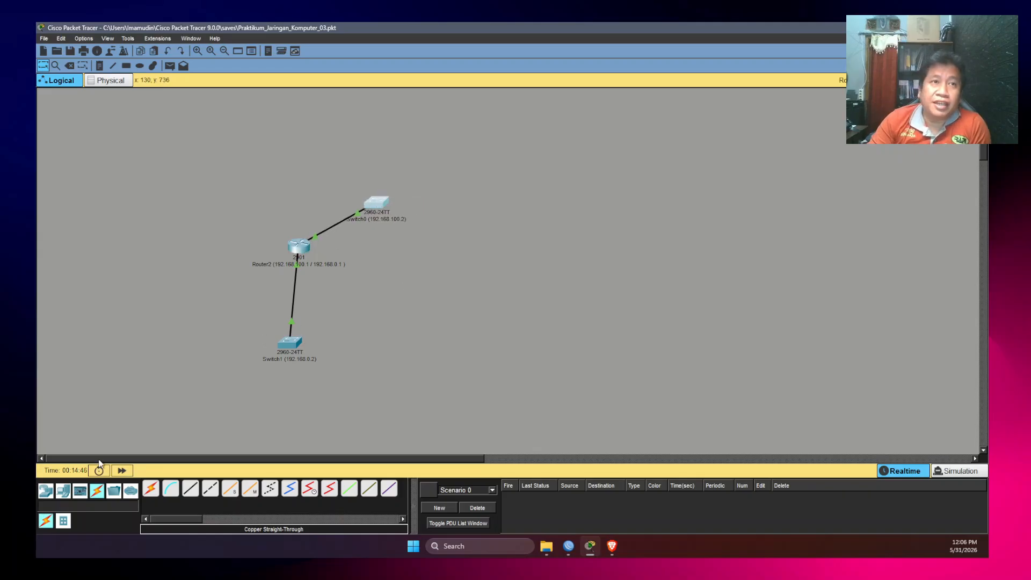
- Place one PC beside the lower switch and another beside the upper switch, adjusting the router, upper switch and second PC positions
{"action": "left_click", "coordinate": [63, 490]}
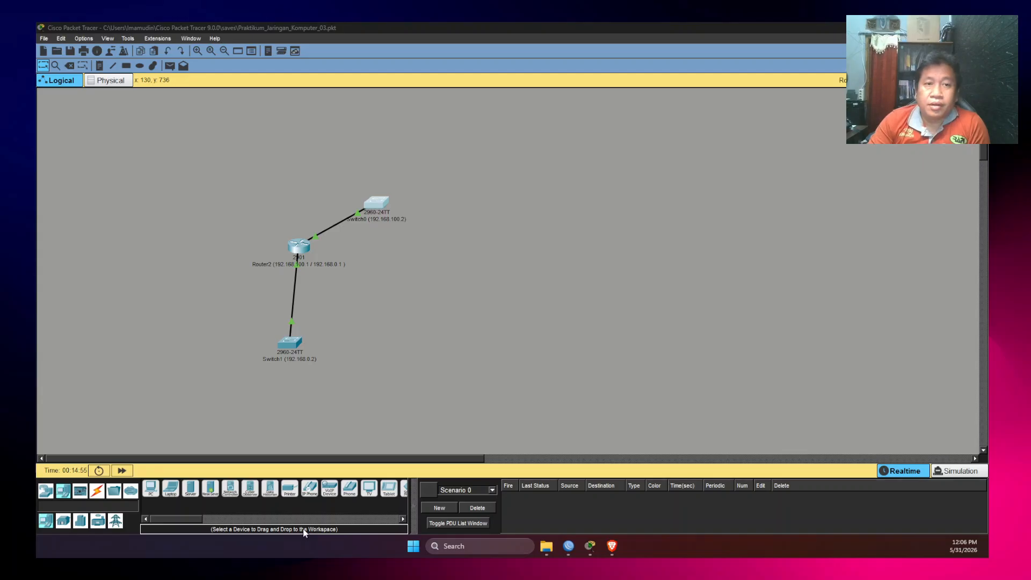
{"action": "left_click_drag", "start_coordinate": [304, 250], "coordinate": [298, 258]}
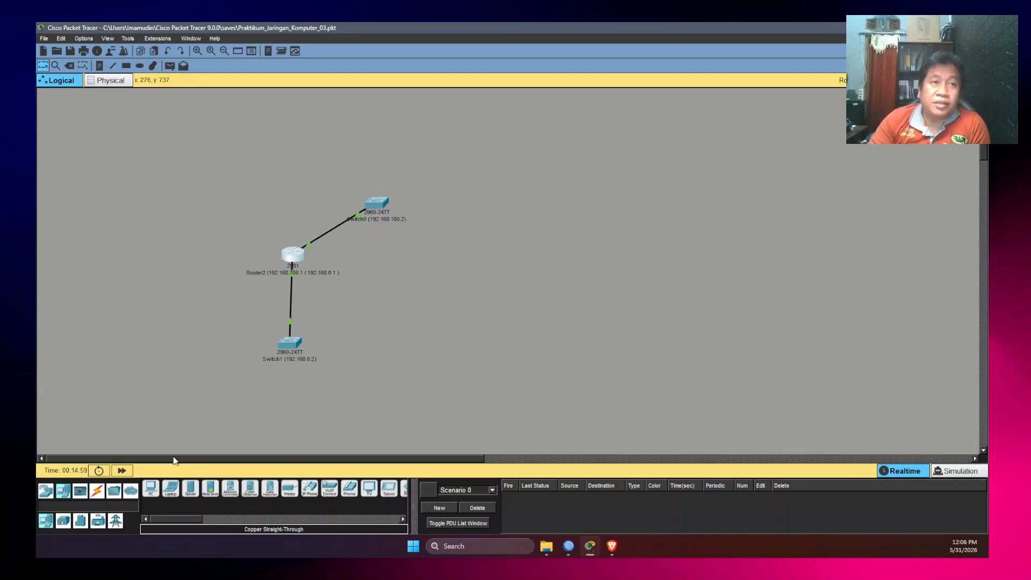
{"action": "left_click_drag", "start_coordinate": [150, 491], "coordinate": [131, 404]}
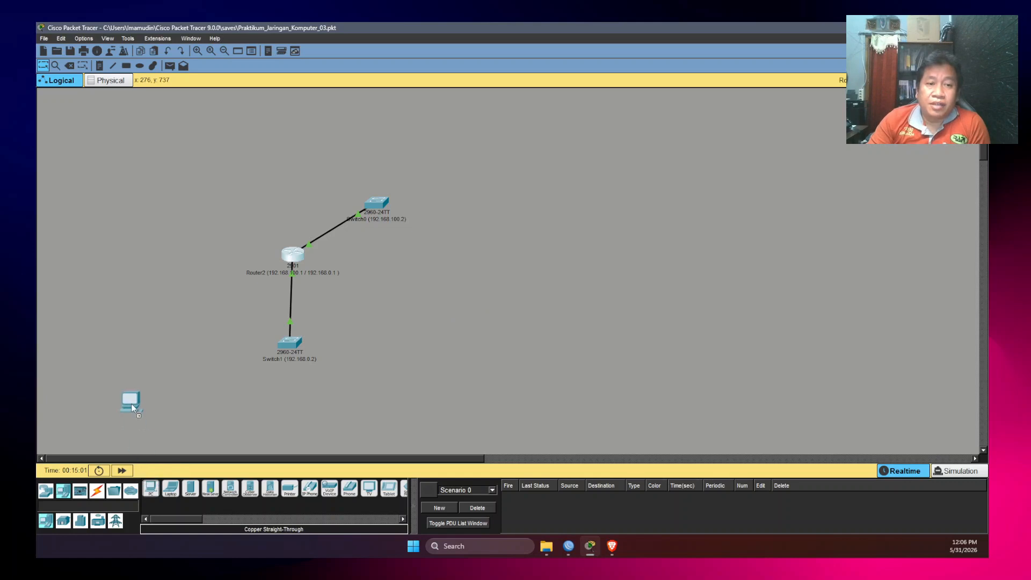
{"action": "left_click", "coordinate": [192, 347]}
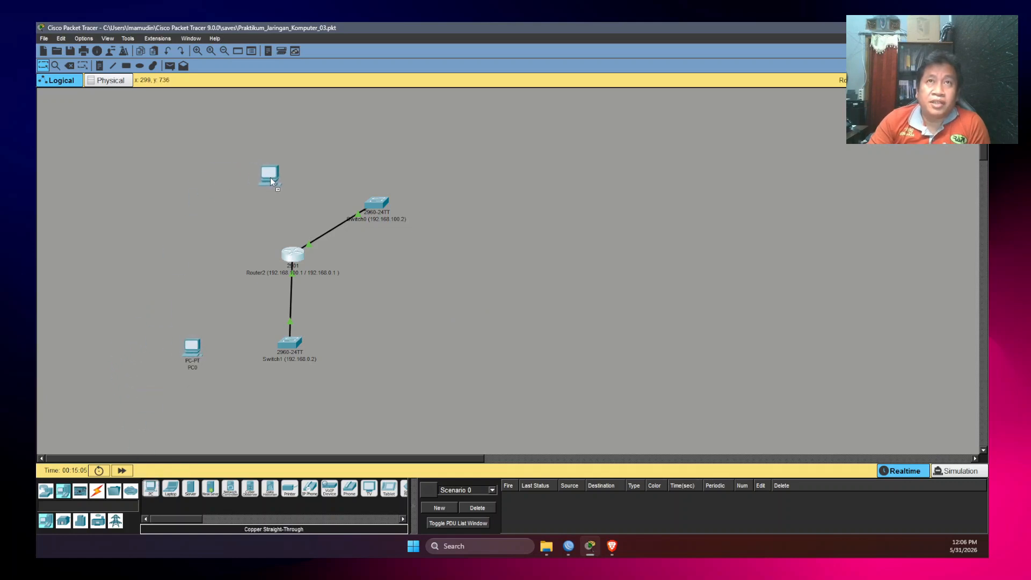
{"action": "left_click", "coordinate": [485, 214]}
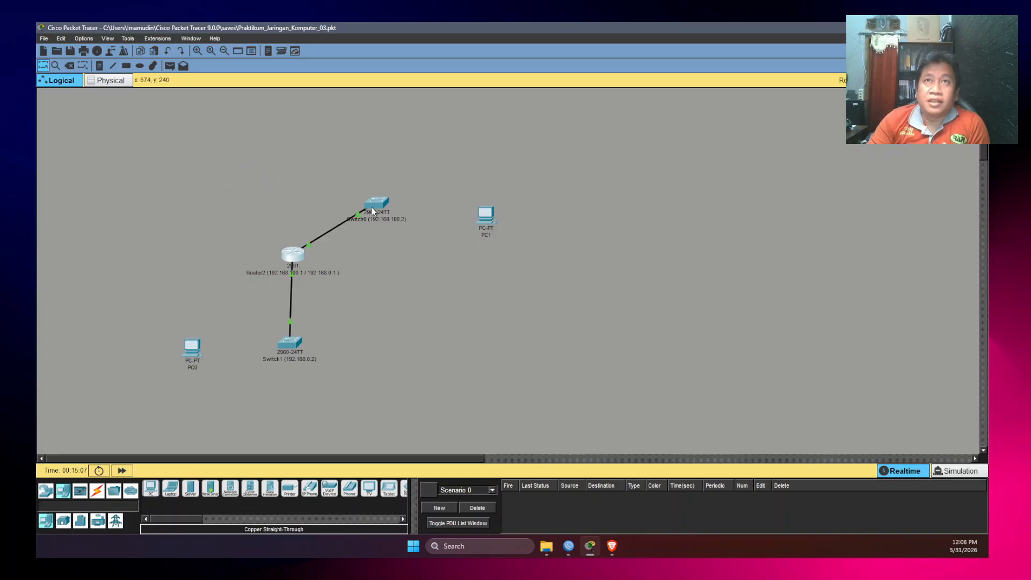
{"action": "left_click_drag", "start_coordinate": [375, 202], "coordinate": [357, 187]}
{"action": "left_click_drag", "start_coordinate": [489, 219], "coordinate": [480, 210]}
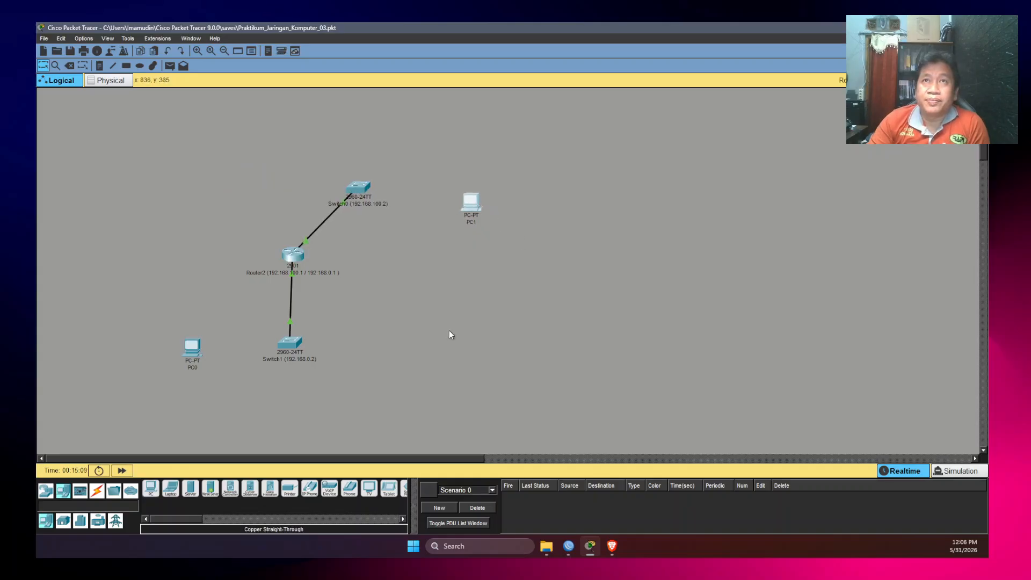
- Rename the PC beside the lower switch as PC0 (192.168.0.101)
{"action": "left_click", "coordinate": [196, 368]}
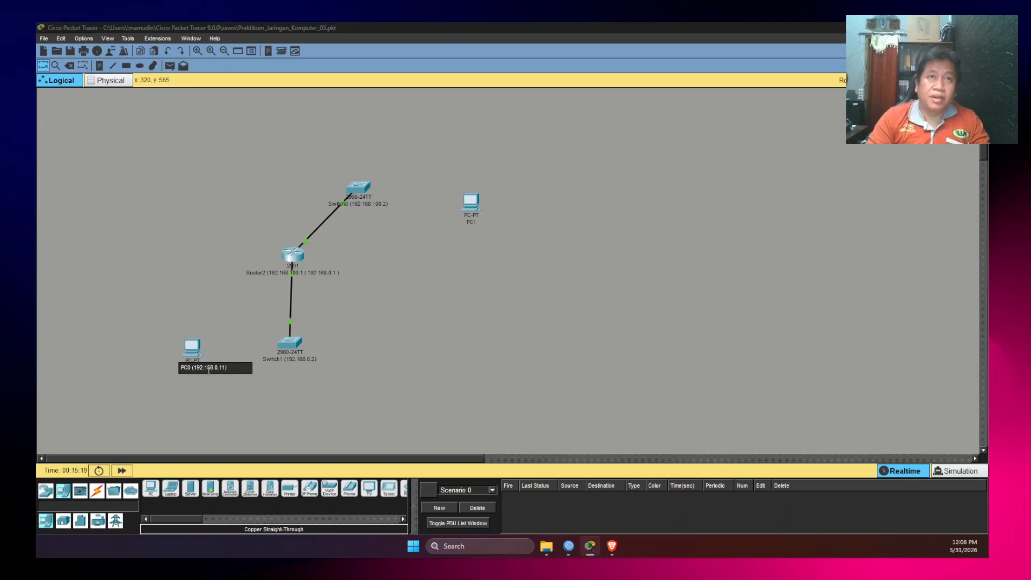
{"action": "type", "text": "(192.168.0.101"}
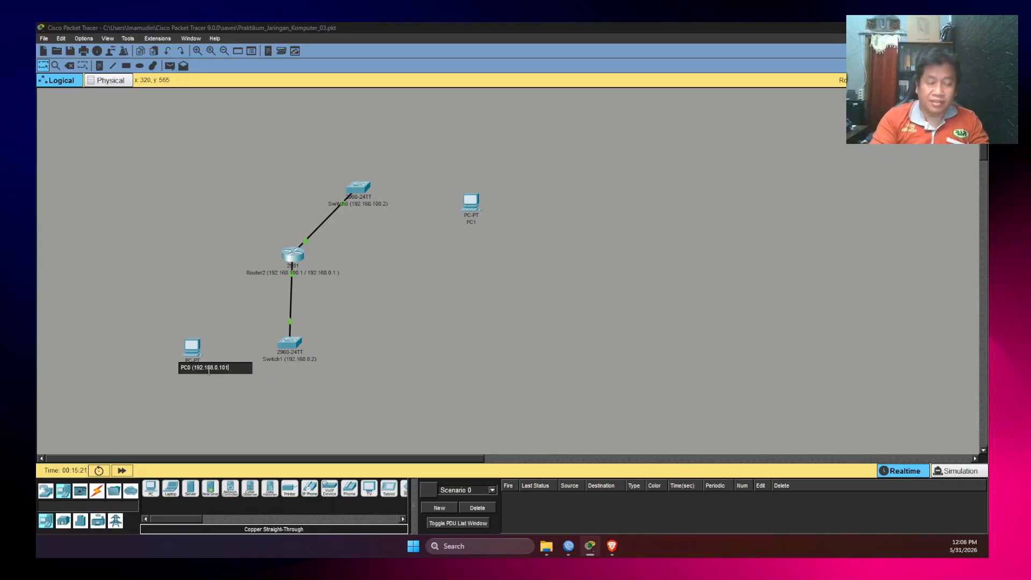
{"action": "key", "text": "Return"}
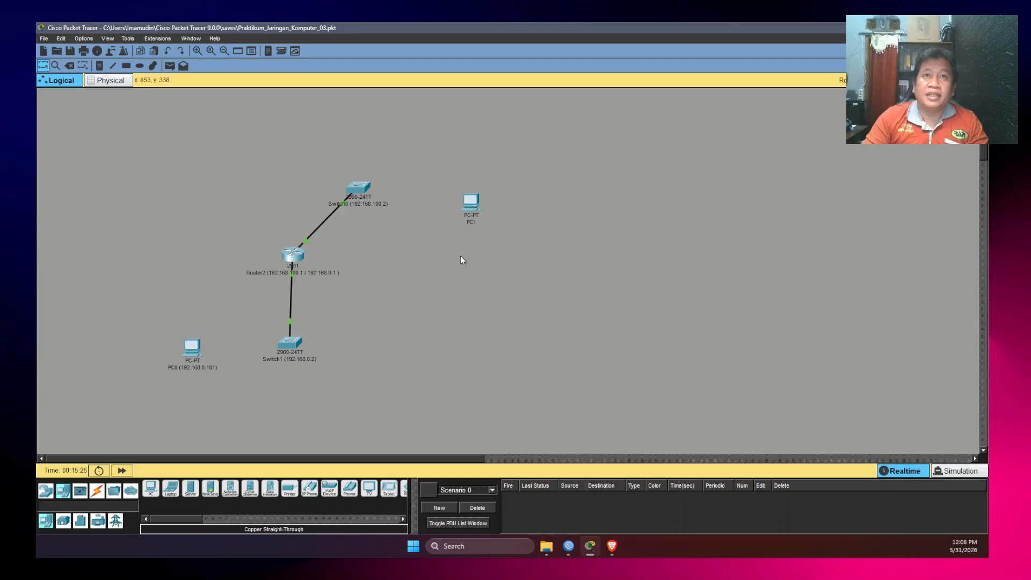
- Rename the PC beside the upper switch as PC1 (192.168.100.101)
{"action": "left_click", "coordinate": [471, 221]}
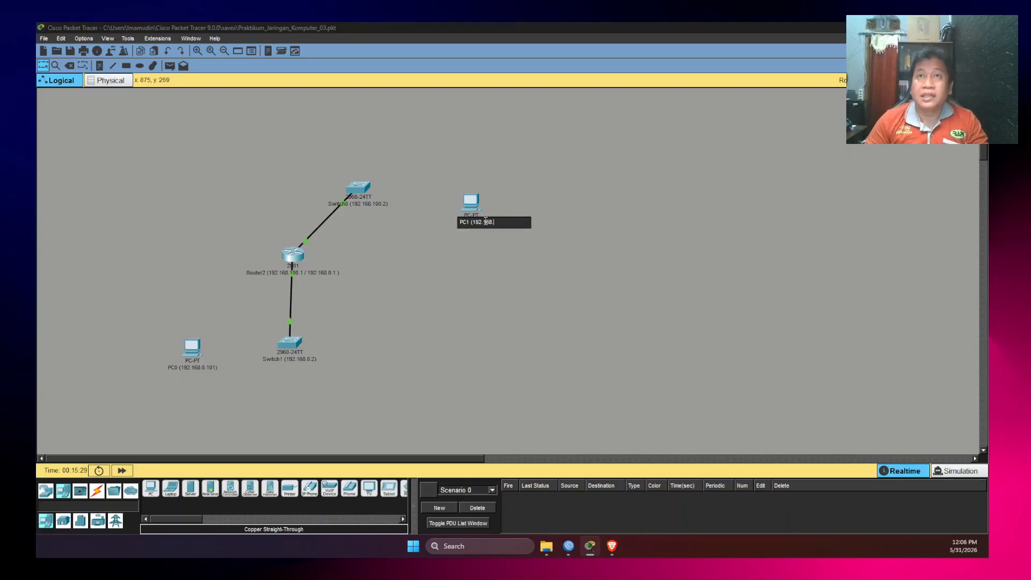
{"action": "type", "text": "(192.168.100.101"}
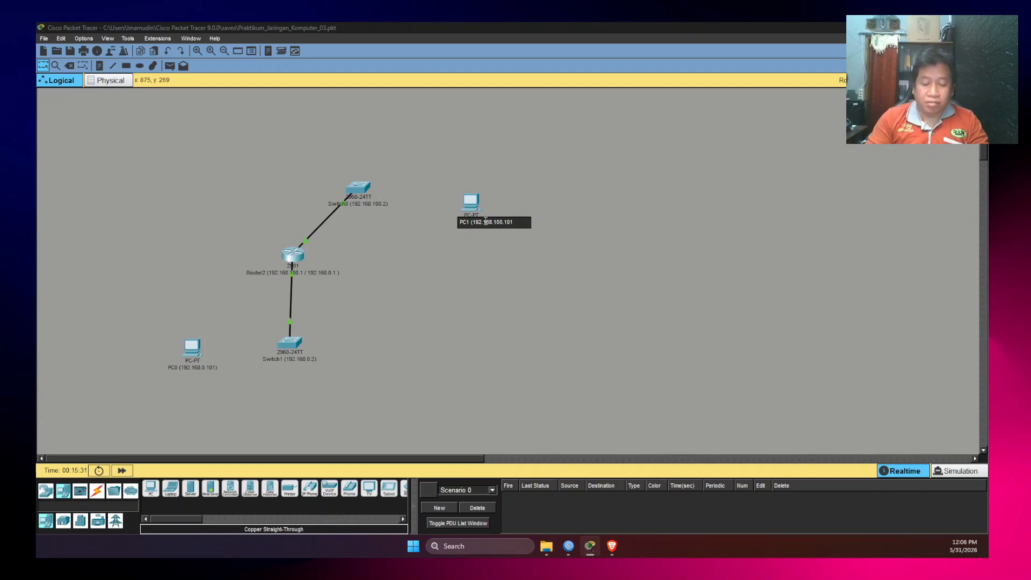
{"action": "type", "text": ")"}
{"action": "key", "text": "Return"}
- Line up the upper switch, router and lower switch vertically, with PC1 and PC0 to the left of their switches
{"action": "left_click_drag", "start_coordinate": [484, 220], "coordinate": [220, 191]}
{"action": "left_click_drag", "start_coordinate": [353, 192], "coordinate": [292, 181]}
{"action": "left_click_drag", "start_coordinate": [295, 262], "coordinate": [299, 275]}
{"action": "left_click_drag", "start_coordinate": [290, 344], "coordinate": [295, 353]}
{"action": "left_click_drag", "start_coordinate": [206, 171], "coordinate": [206, 177]}
{"action": "left_click_drag", "start_coordinate": [199, 359], "coordinate": [207, 355]}
{"action": "left_click", "coordinate": [448, 288]}
- Connect PC1's FastEthernet0 port to the upper switch's FastEthernet0/1 with a copper straight-through cable
{"action": "left_click", "coordinate": [98, 491]}
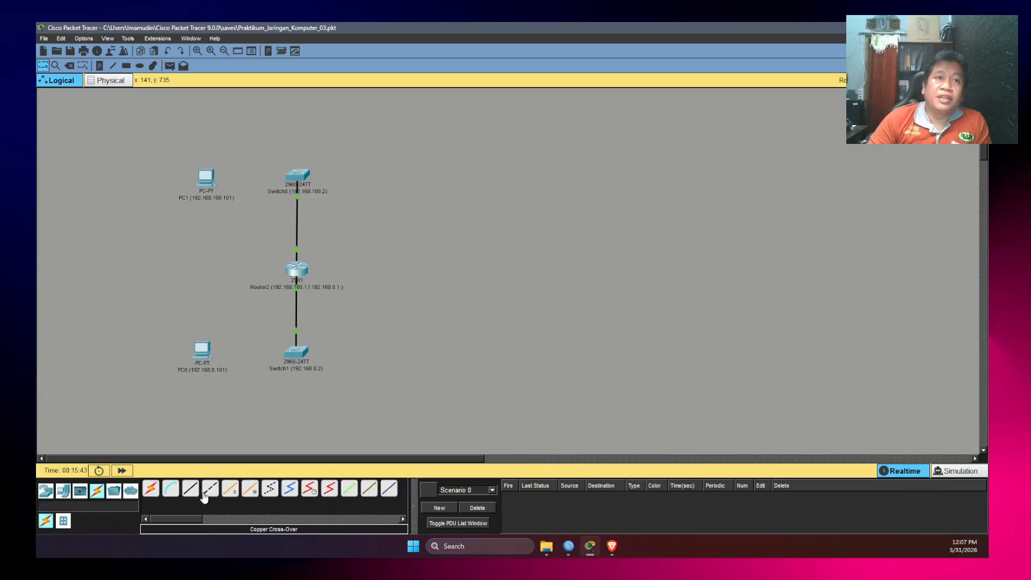
{"action": "left_click", "coordinate": [190, 488]}
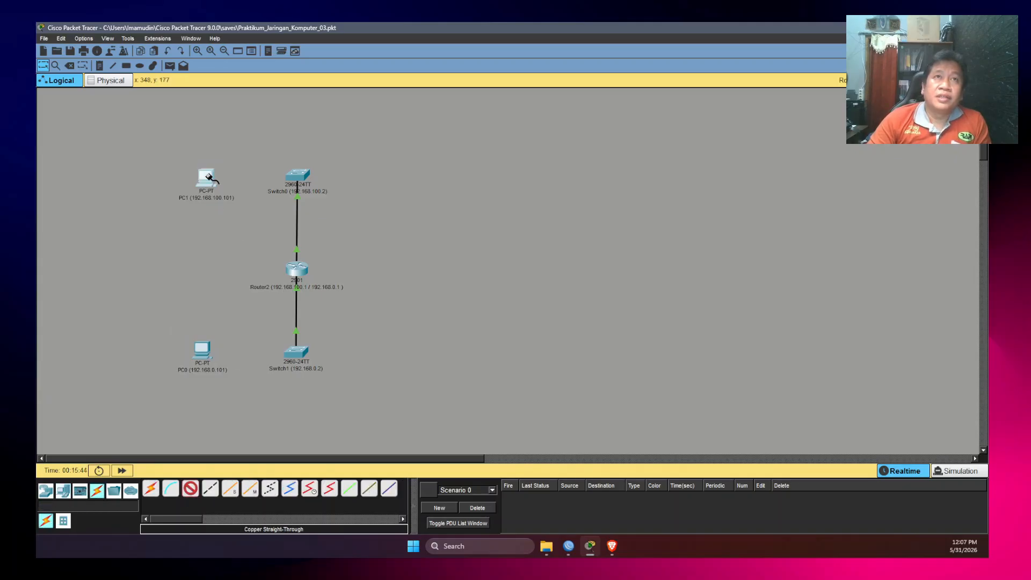
{"action": "left_click", "coordinate": [210, 177]}
{"action": "left_click", "coordinate": [246, 218]}
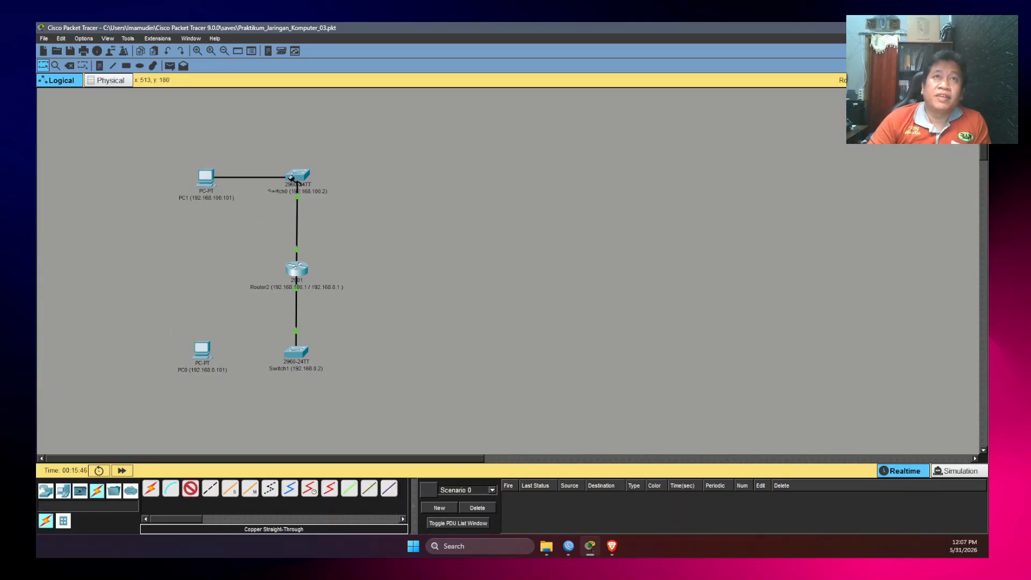
{"action": "left_click", "coordinate": [299, 179]}
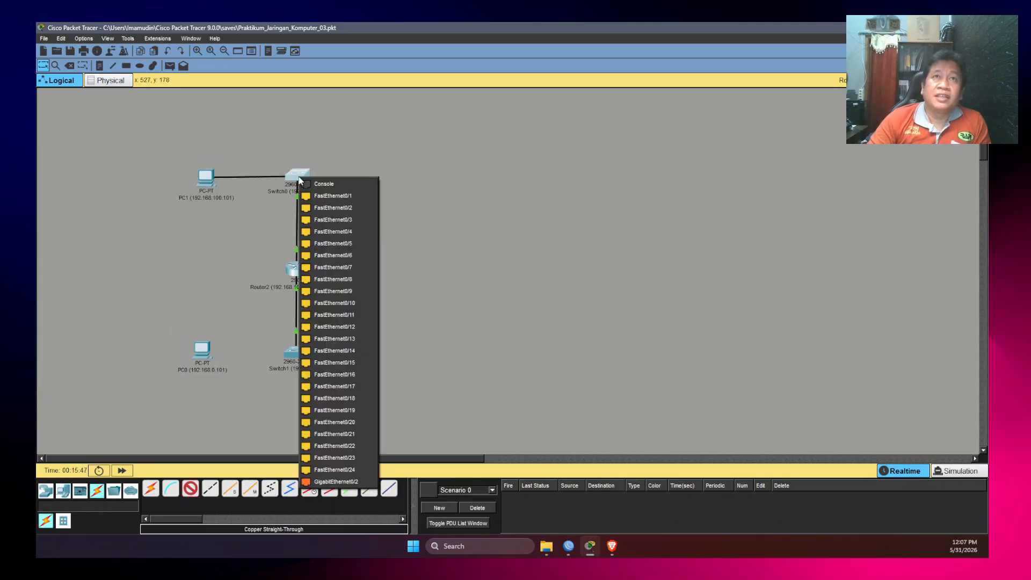
{"action": "left_click", "coordinate": [340, 197]}
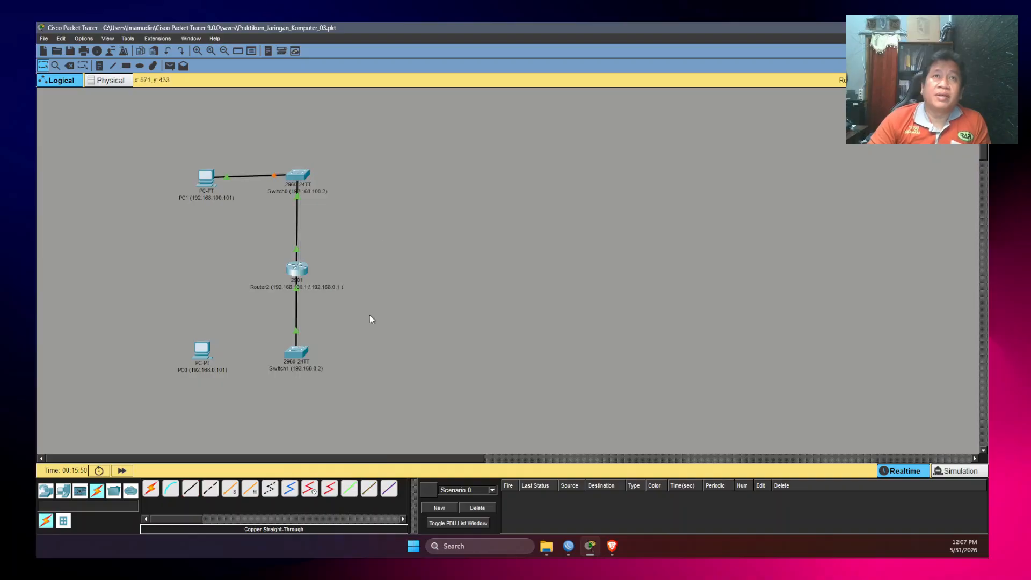
- Connect PC0's FastEthernet0 port to the lower switch's FastEthernet0/1 with a copper straight-through cable
{"action": "left_click", "coordinate": [204, 350]}
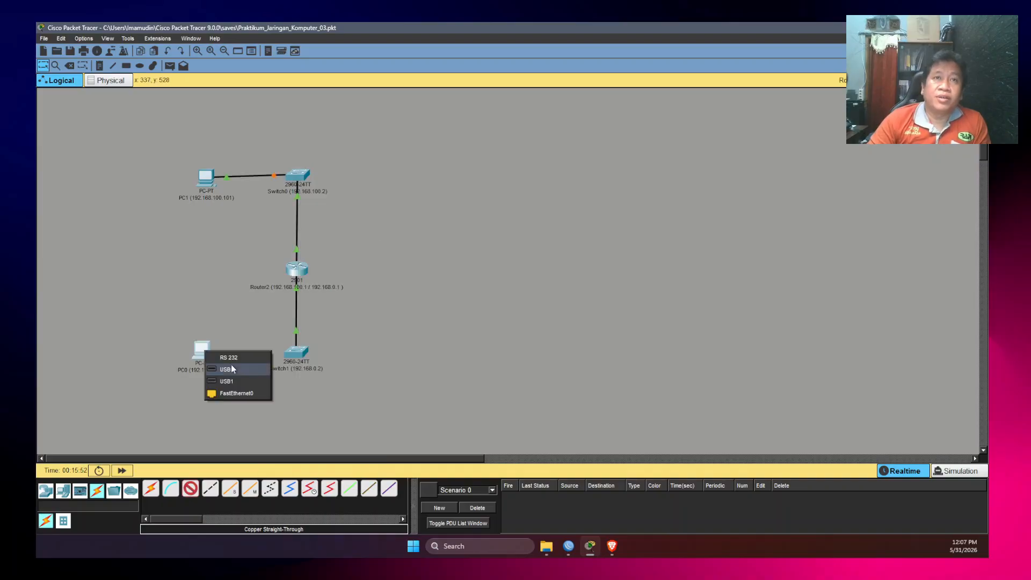
{"action": "left_click", "coordinate": [245, 392]}
{"action": "left_click", "coordinate": [297, 352]}
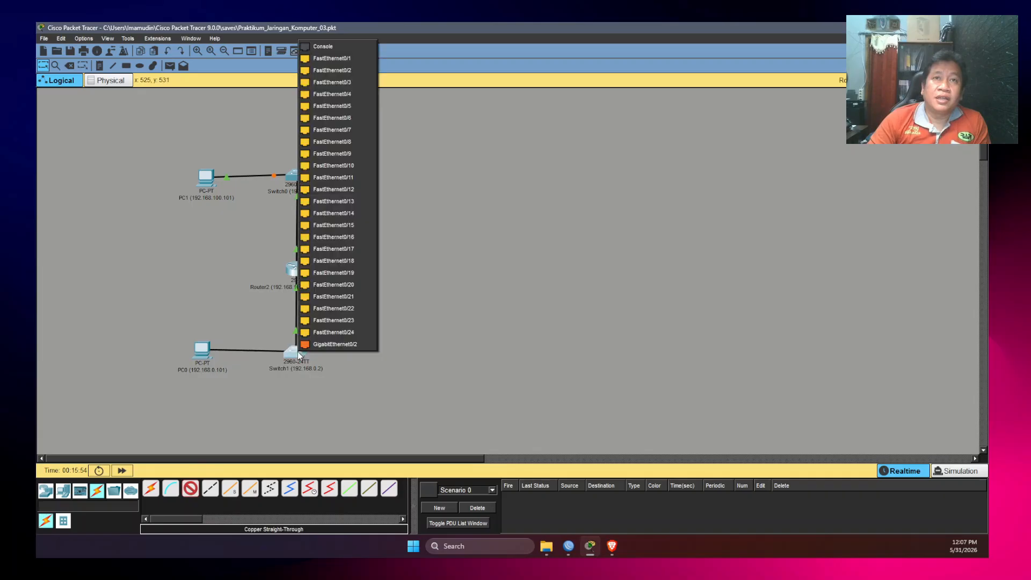
{"action": "left_click", "coordinate": [329, 62]}
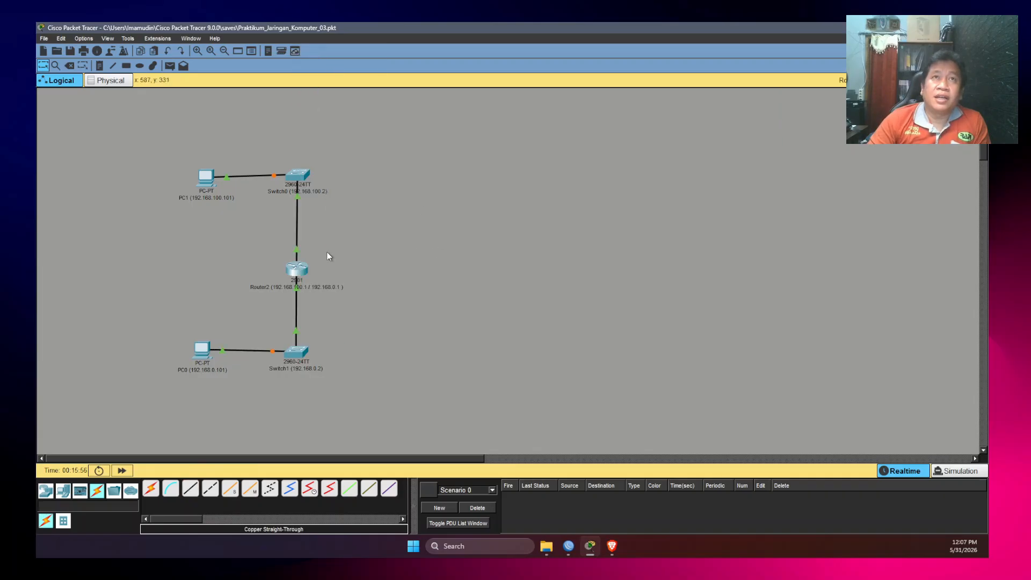
- Spread the PCs and switches into a Z-shaped layout, with the upper switch right and the lower switch left of the router
{"action": "left_click_drag", "start_coordinate": [206, 181], "coordinate": [189, 196]}
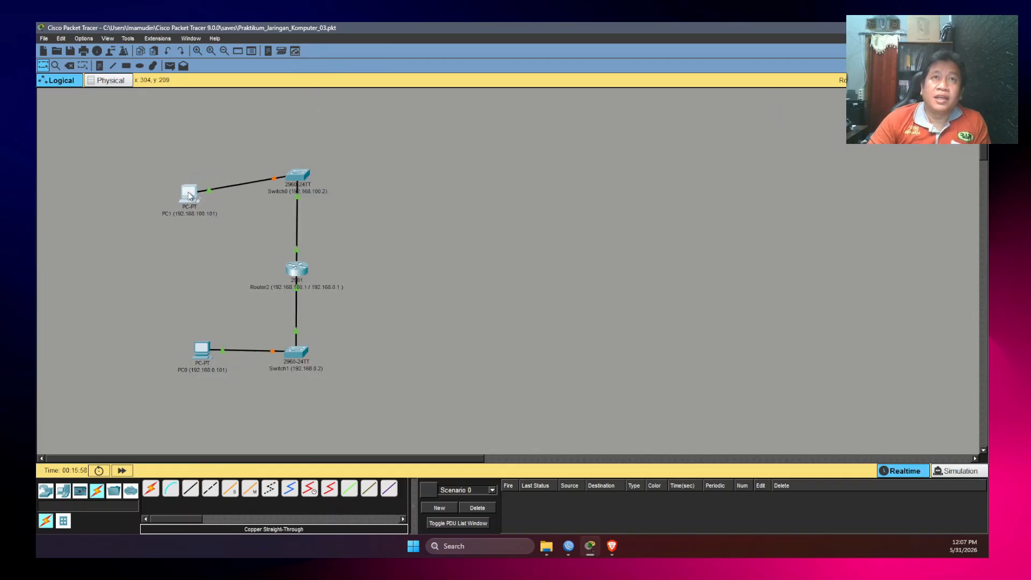
{"action": "left_click_drag", "start_coordinate": [303, 179], "coordinate": [326, 194]}
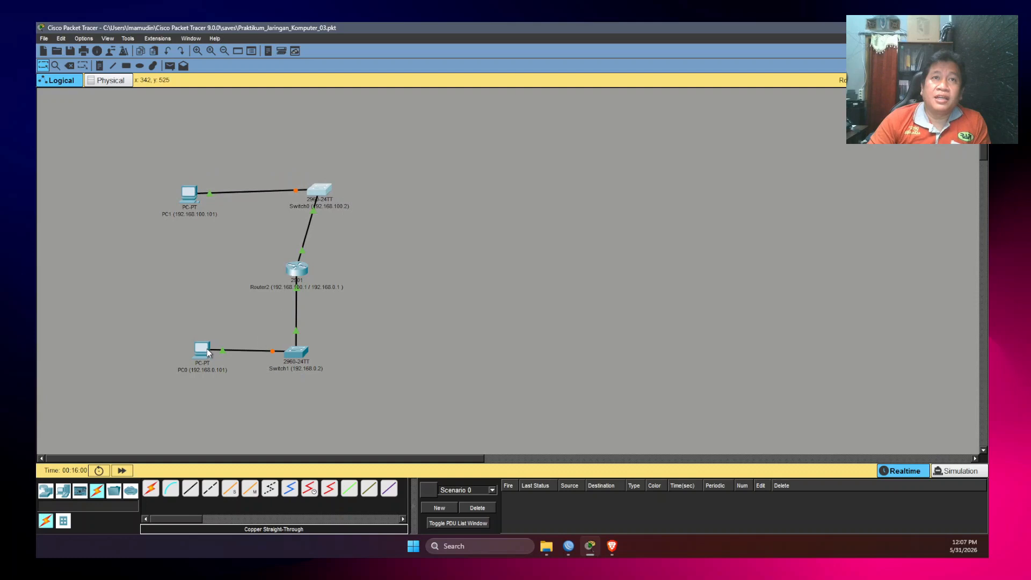
{"action": "left_click_drag", "start_coordinate": [205, 353], "coordinate": [155, 354]}
{"action": "left_click_drag", "start_coordinate": [285, 352], "coordinate": [253, 351]}
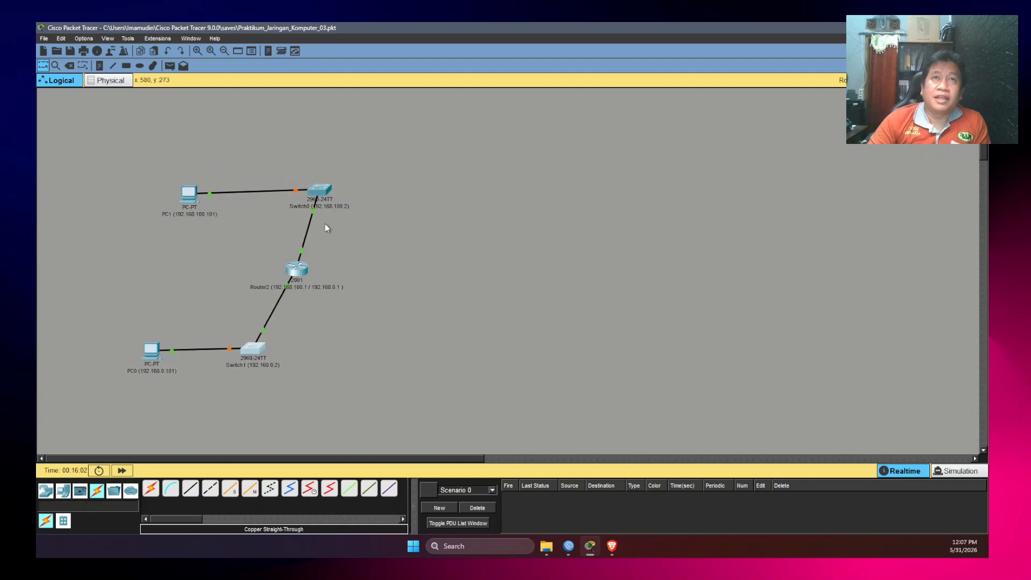
{"action": "left_click_drag", "start_coordinate": [322, 193], "coordinate": [345, 200]}
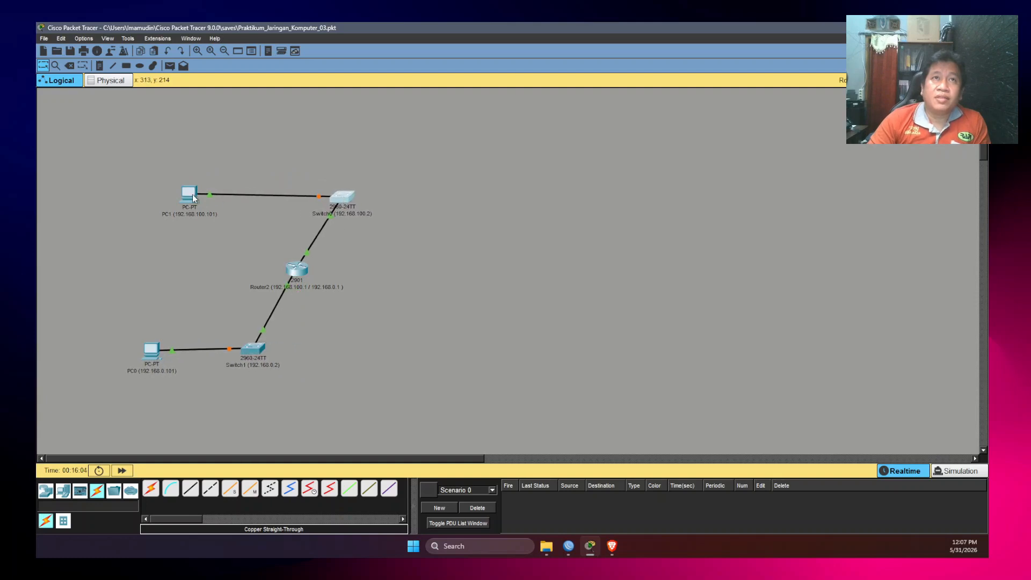
{"action": "left_click_drag", "start_coordinate": [182, 198], "coordinate": [198, 204]}
{"action": "left_click_drag", "start_coordinate": [152, 351], "coordinate": [158, 342]}
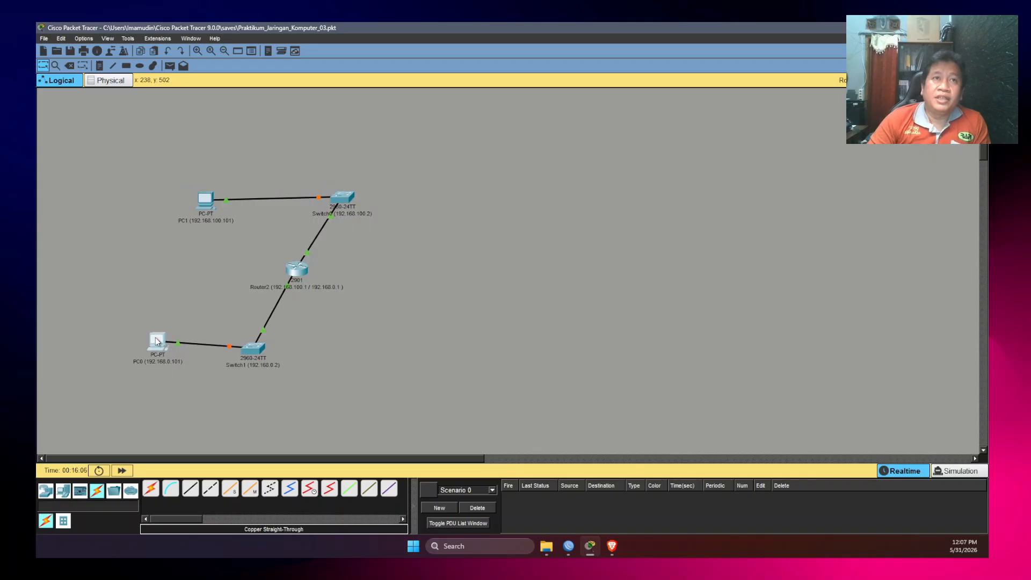
- Give PC0's FastEthernet0 the static IPv4 address 192.168.0.101 with subnet mask 255.255.255.0
{"action": "left_click", "coordinate": [157, 342]}
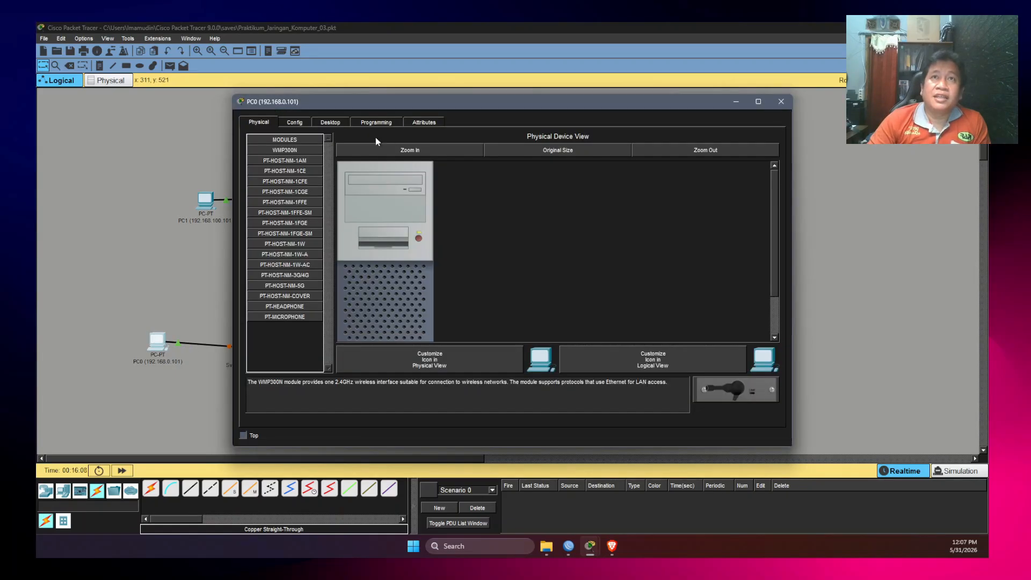
{"action": "left_click", "coordinate": [294, 123]}
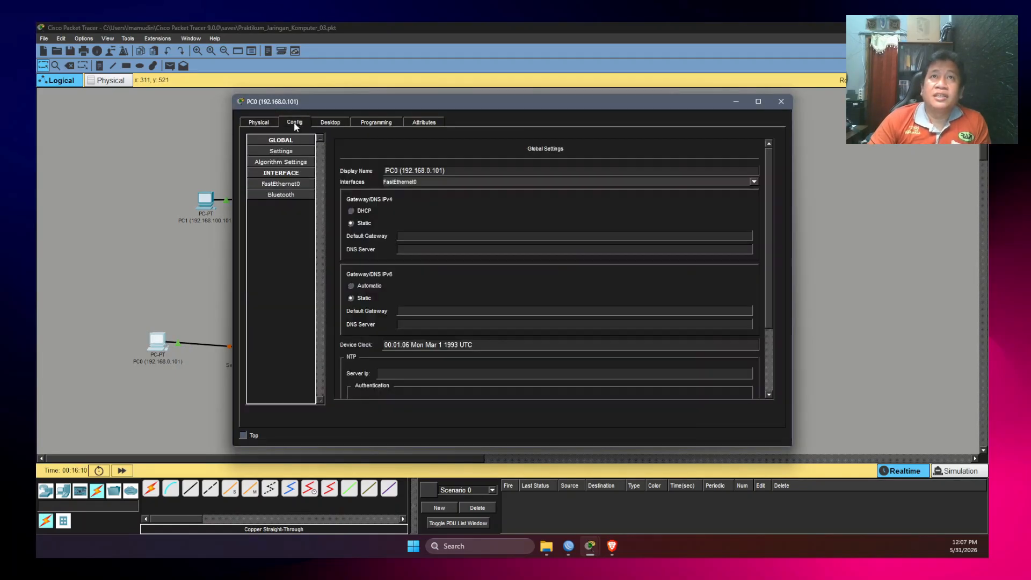
{"action": "left_click", "coordinate": [295, 185]}
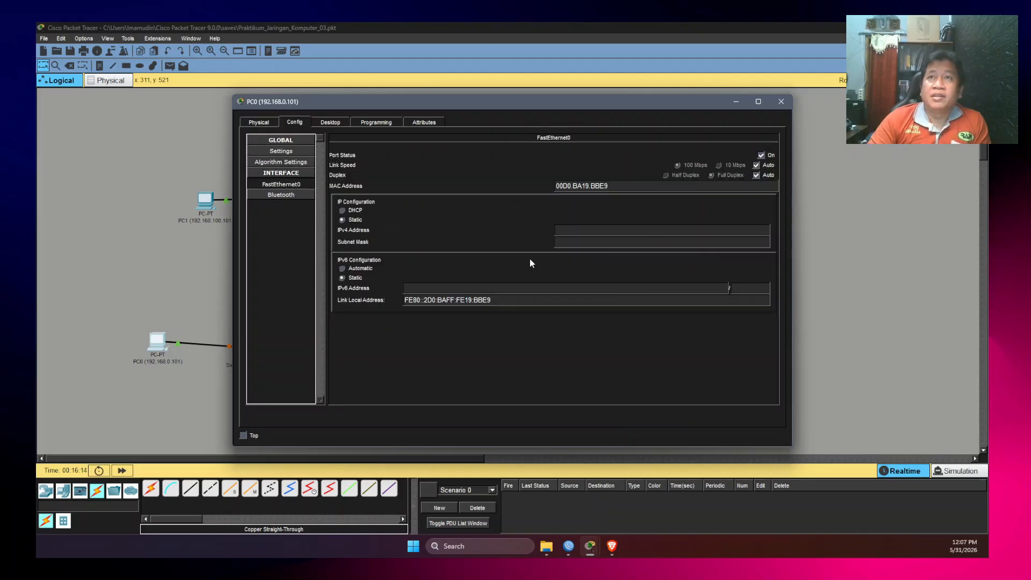
{"action": "left_click", "coordinate": [330, 123]}
{"action": "left_click", "coordinate": [306, 153]}
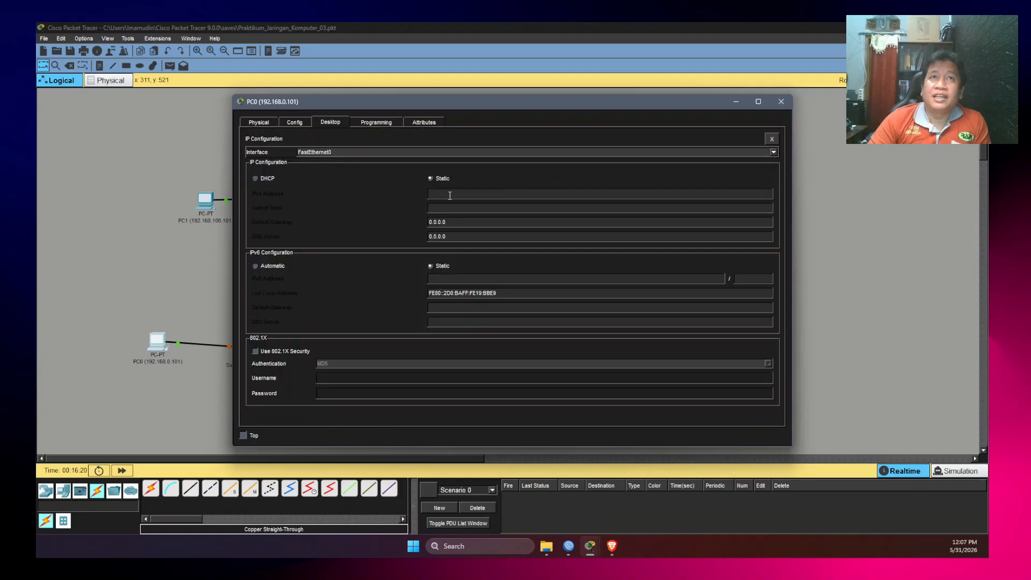
{"action": "left_click_drag", "start_coordinate": [439, 104], "coordinate": [533, 134]}
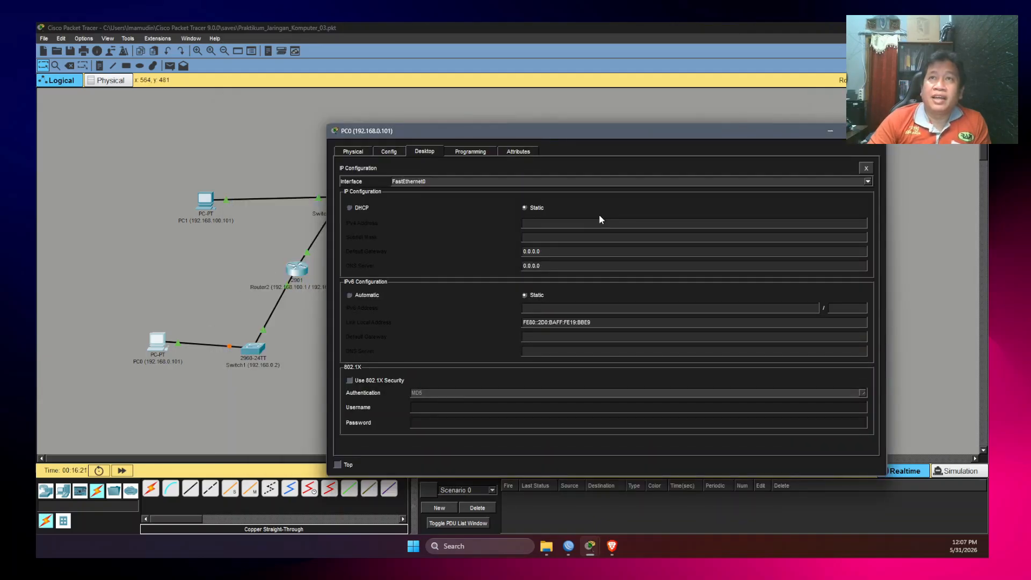
{"action": "left_click", "coordinate": [586, 222]}
{"action": "type", "text": "192.168.0."}
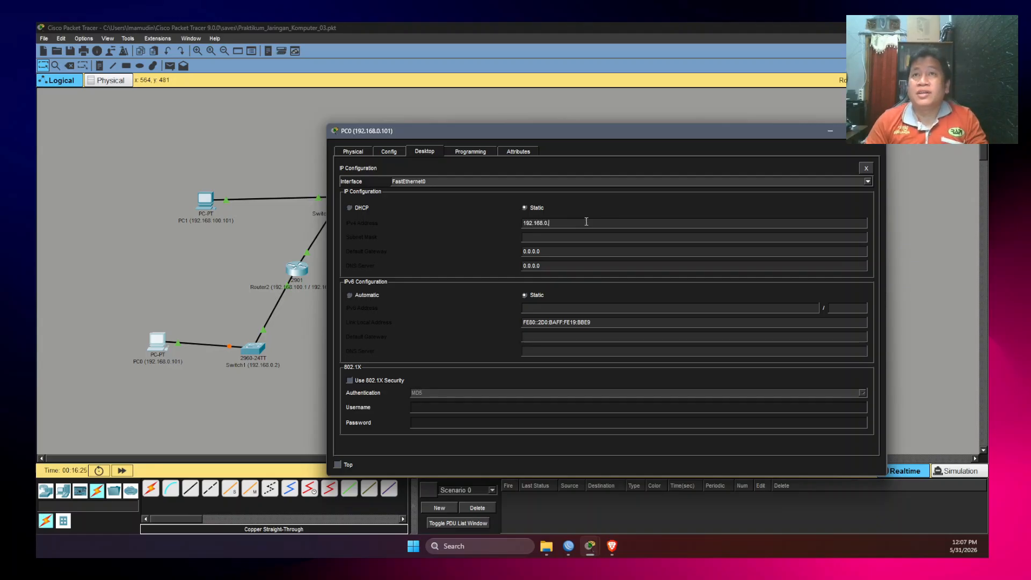
{"action": "type", "text": "101"}
{"action": "key", "text": "Tab"}
{"action": "type", "text": "1"}
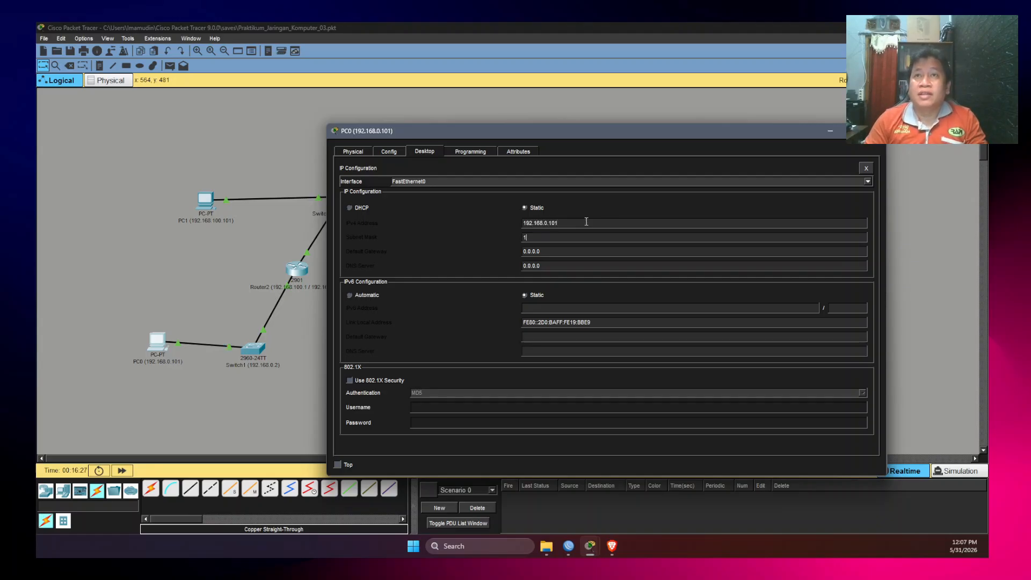
{"action": "type", "text": "55.255.255.0"}
- Set both PC0's default gateway and DNS server to 192.168.0.1, and close its IP configuration
{"action": "key", "text": "Tab"}
{"action": "type", "text": "19"}
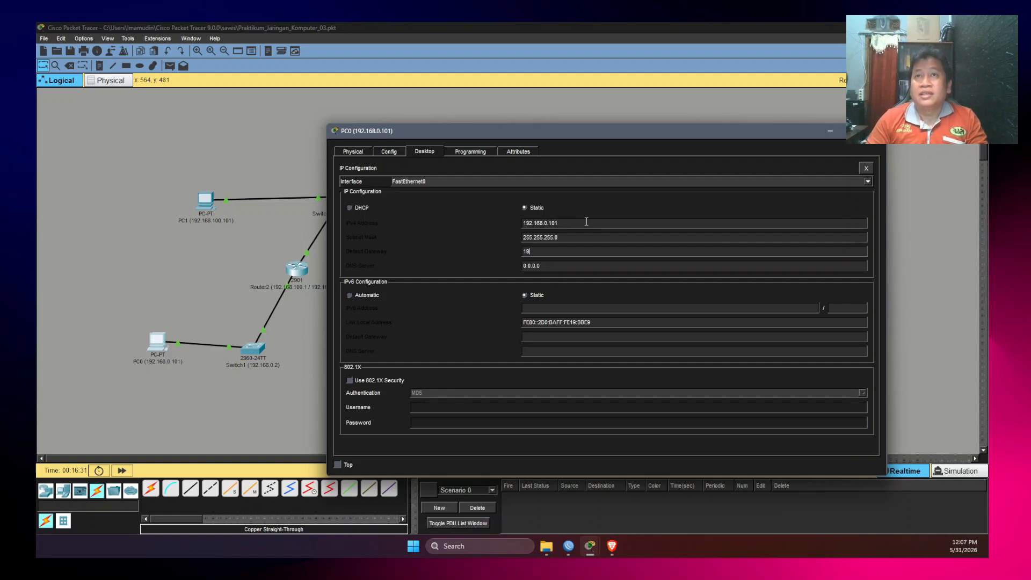
{"action": "type", "text": "2.168.1."}
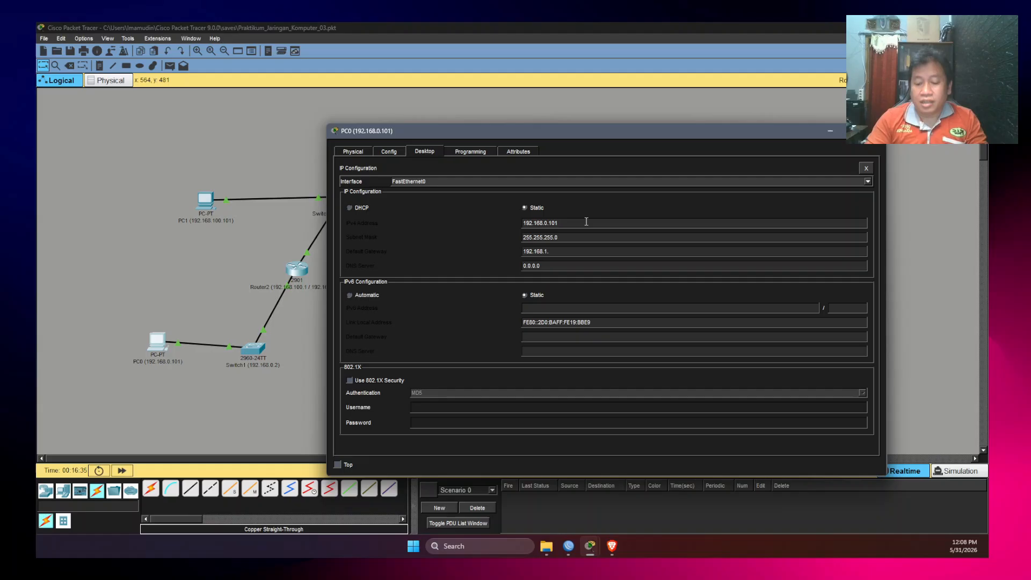
{"action": "key", "text": "BackSpace"}
{"action": "type", "text": "0.1"}
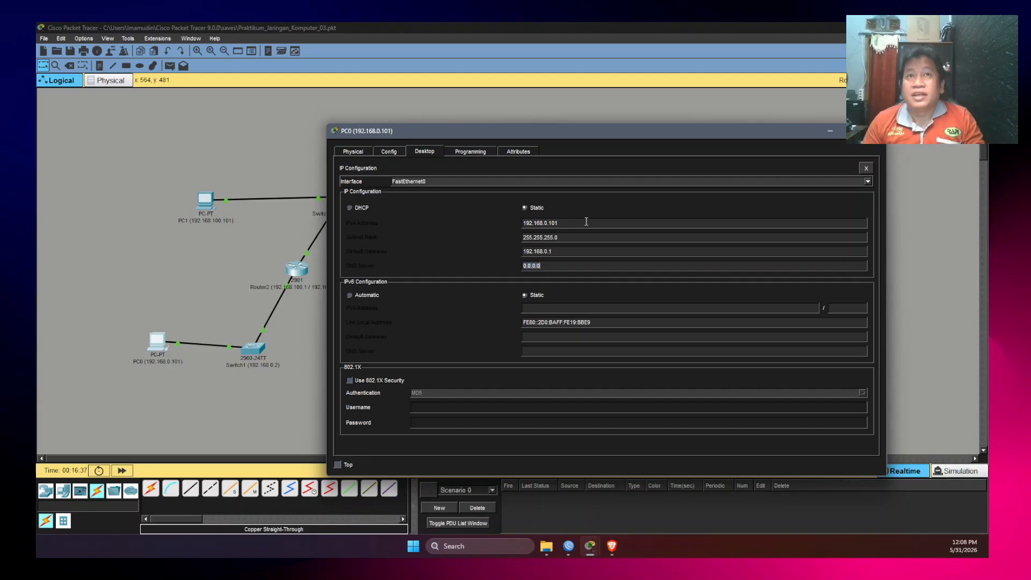
{"action": "key", "text": "Tab"}
{"action": "type", "text": "192.168.0.1"}
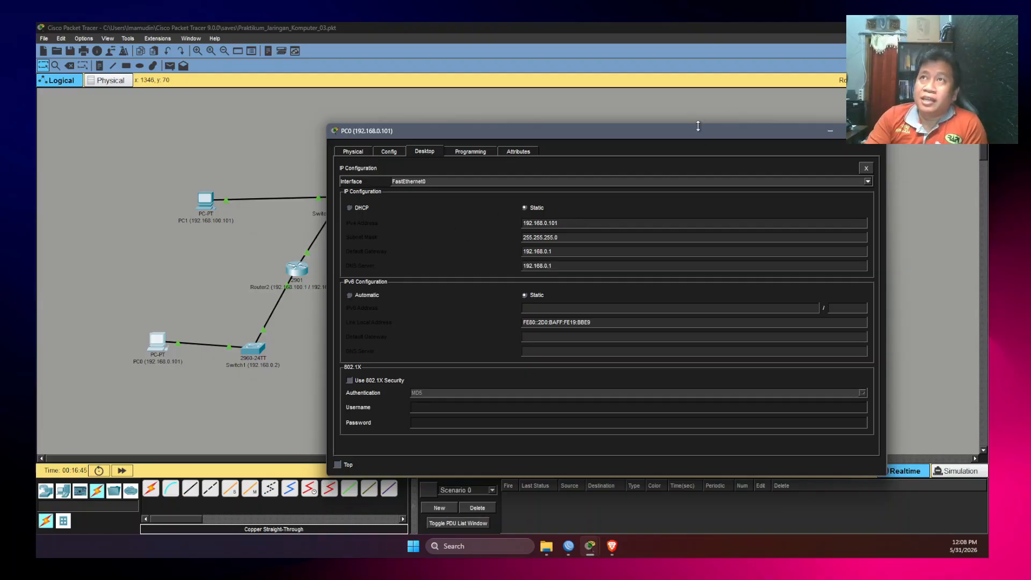
{"action": "left_click_drag", "start_coordinate": [695, 132], "coordinate": [673, 110]}
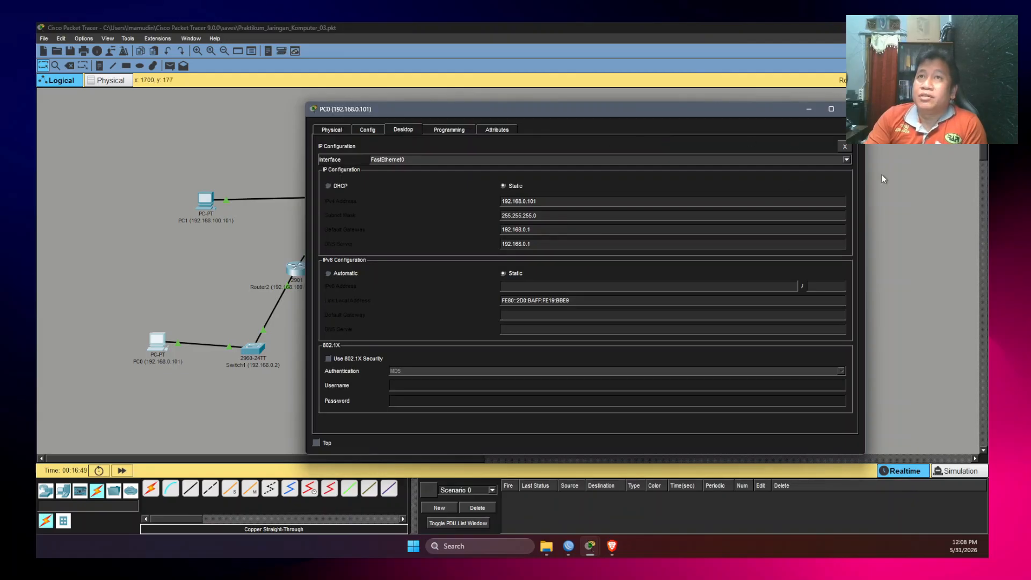
{"action": "left_click", "coordinate": [842, 143]}
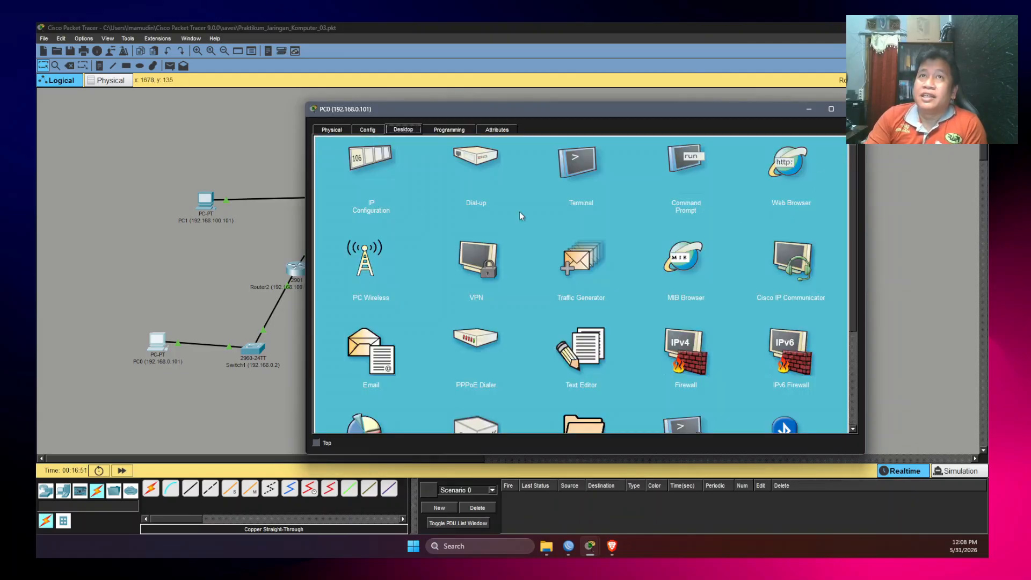
- Test PC0's link to its gateway by pinging 192.168.0.1 from its command prompt, and stop the ping early
{"action": "left_click", "coordinate": [688, 163]}
{"action": "type", "text": "ping"}
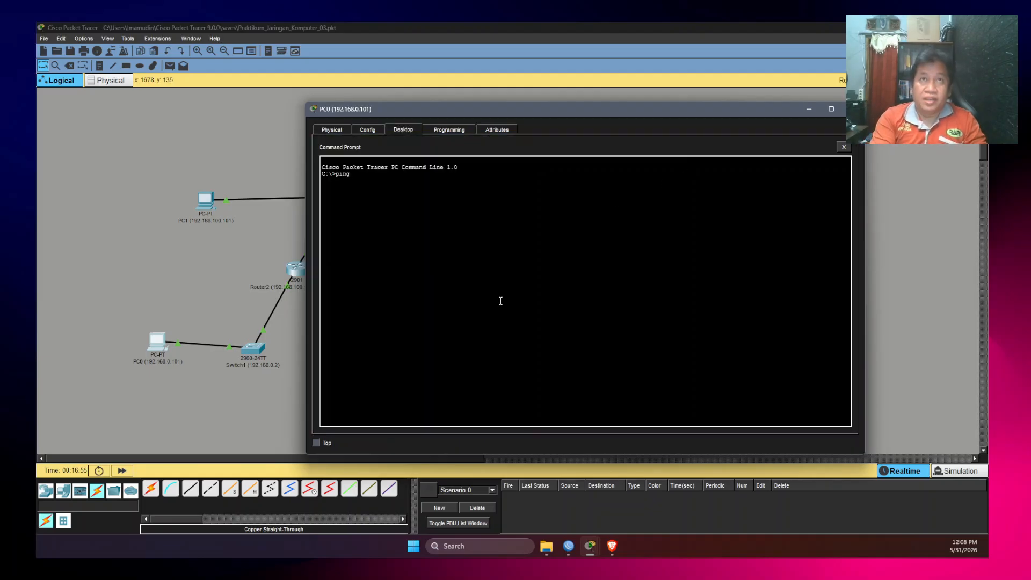
{"action": "type", "text": " 192.168.0.1"}
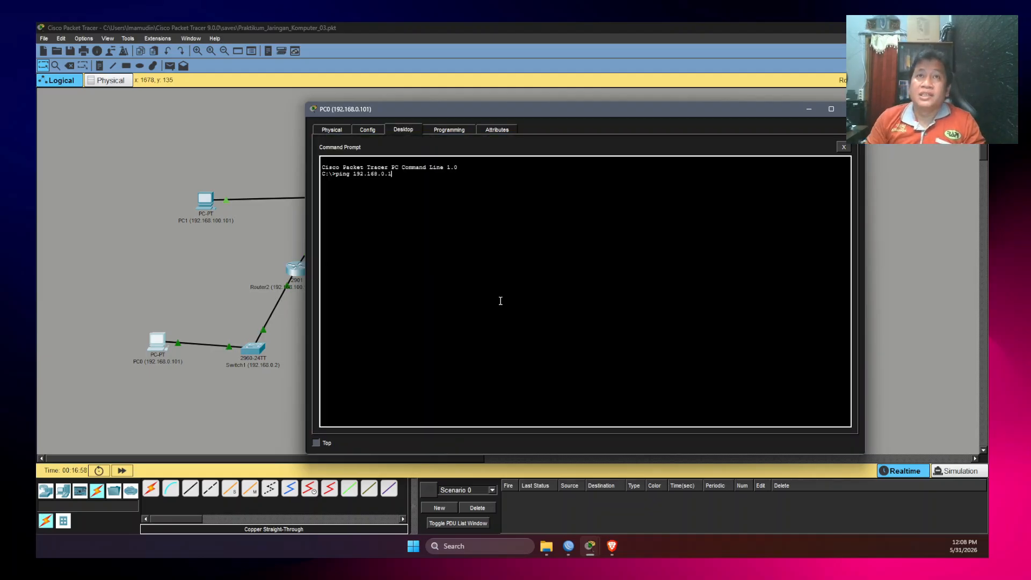
{"action": "key", "text": "Return"}
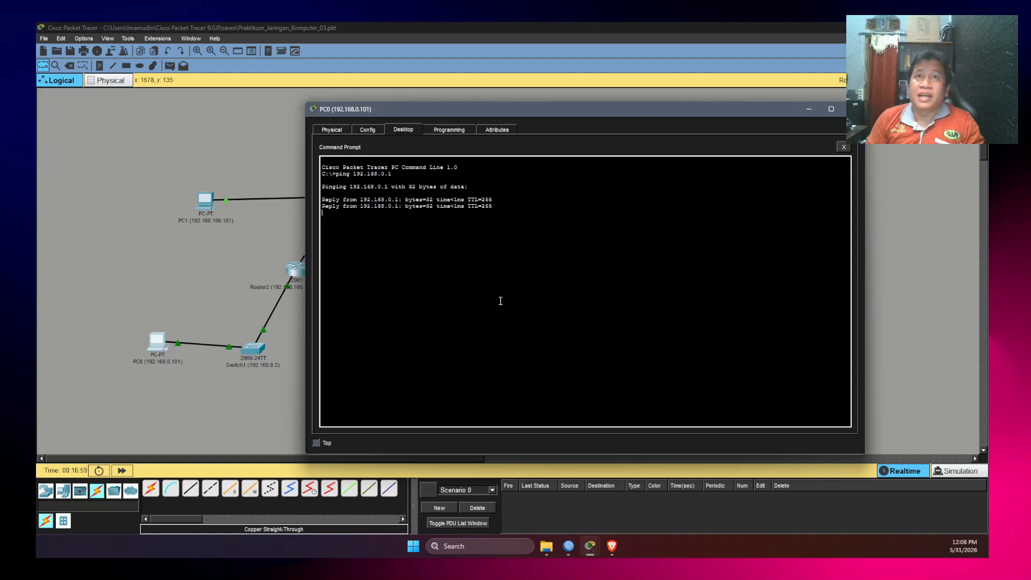
{"action": "key", "text": "ctrl+c"}
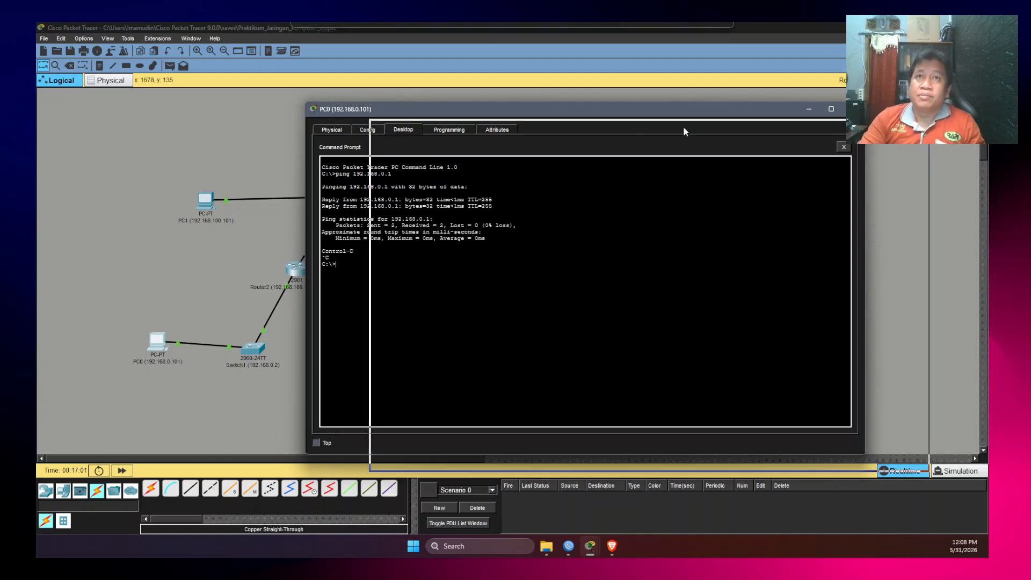
- Ping the upper switch at 192.168.100.2 from PC0's command prompt, and interrupt the ping after a few replies
{"action": "left_click_drag", "start_coordinate": [683, 110], "coordinate": [757, 130]}
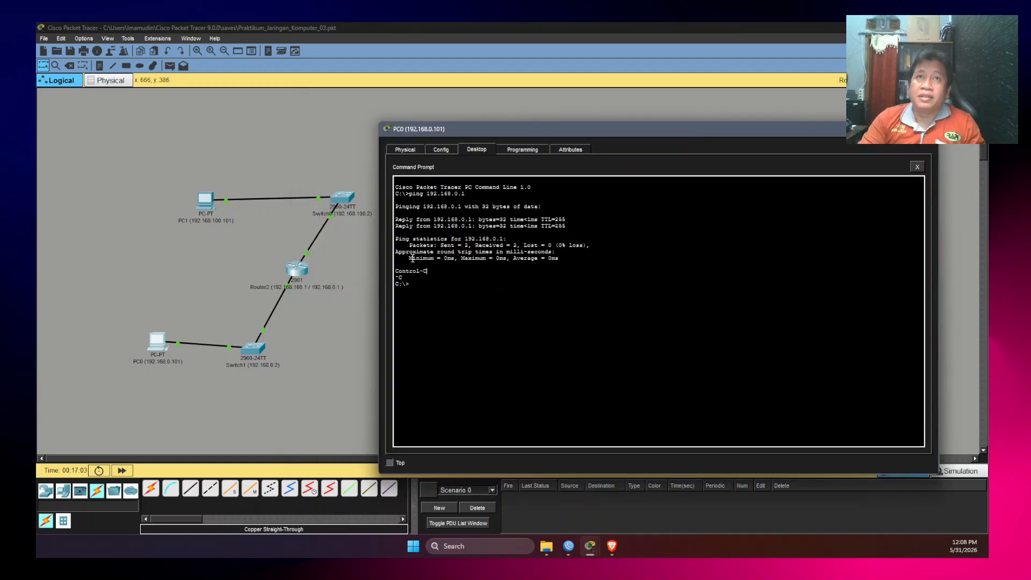
{"action": "type", "text": "ping 192.168."}
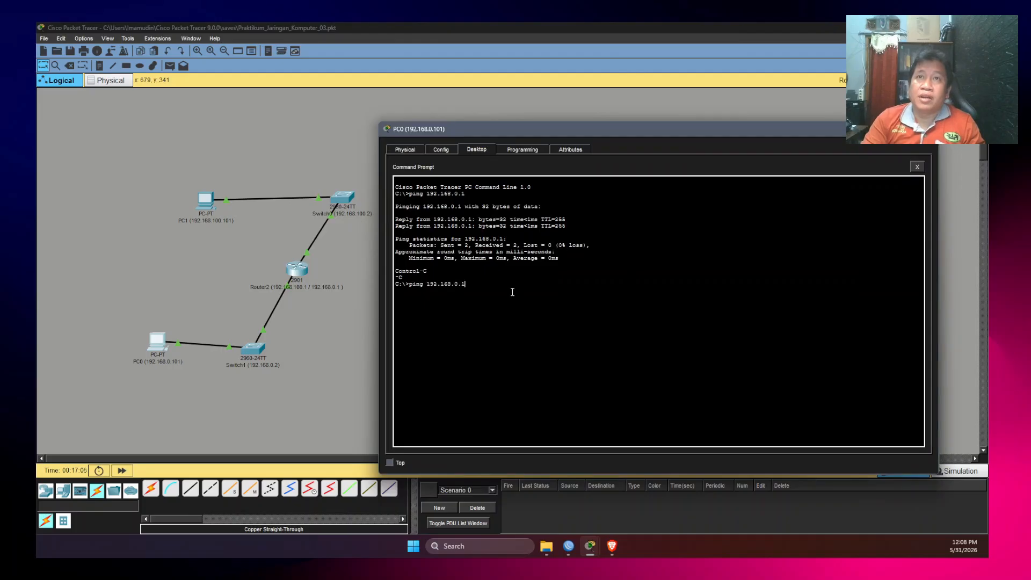
{"action": "type", "text": "100.2"}
{"action": "key", "text": "Return"}
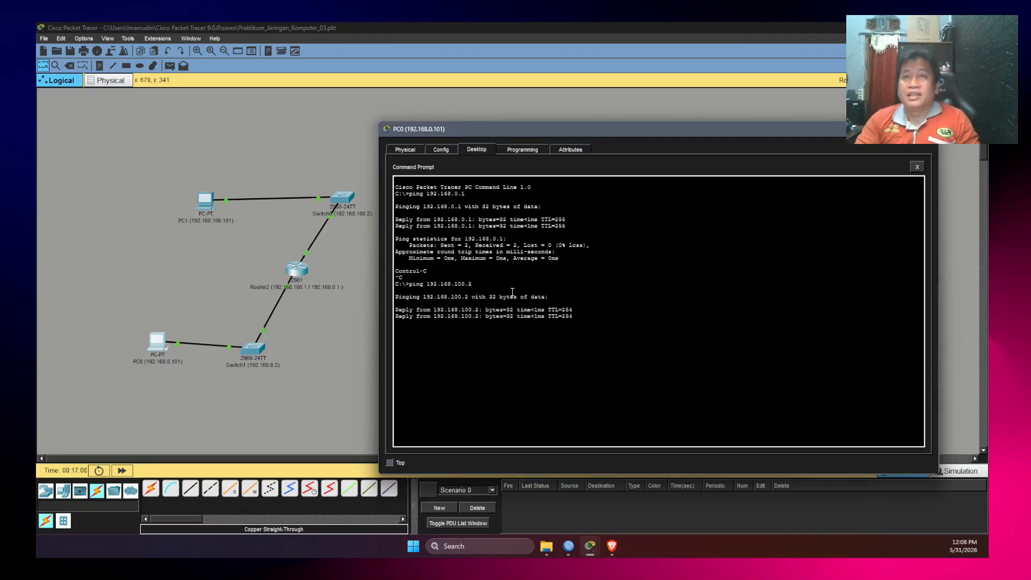
{"action": "key", "text": "ctrl+c"}
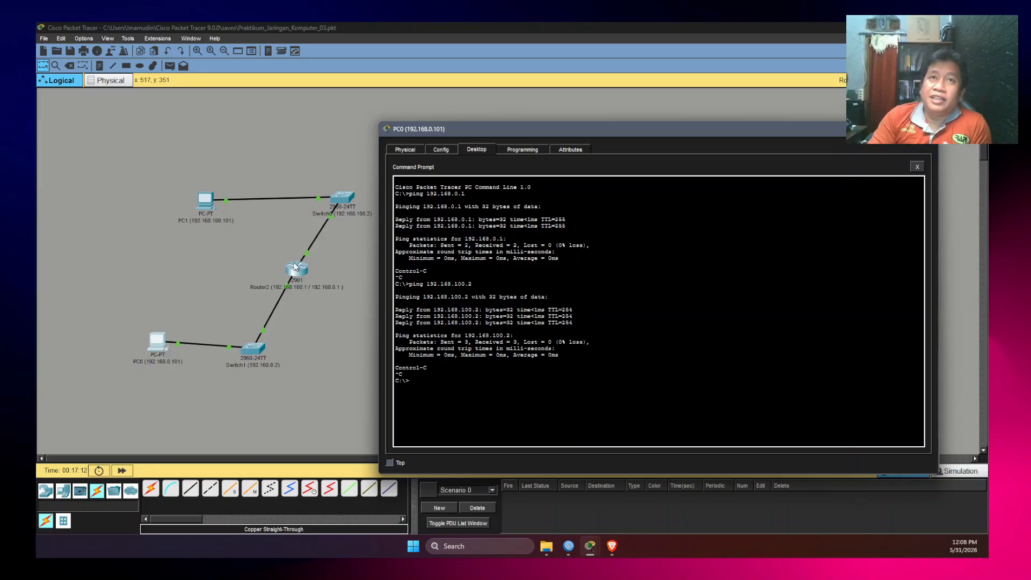
- Open the router's command line and examine the GigabitEthernet0/0 and 0/1 entries in the latest interface summary
{"action": "left_click", "coordinate": [306, 268]}
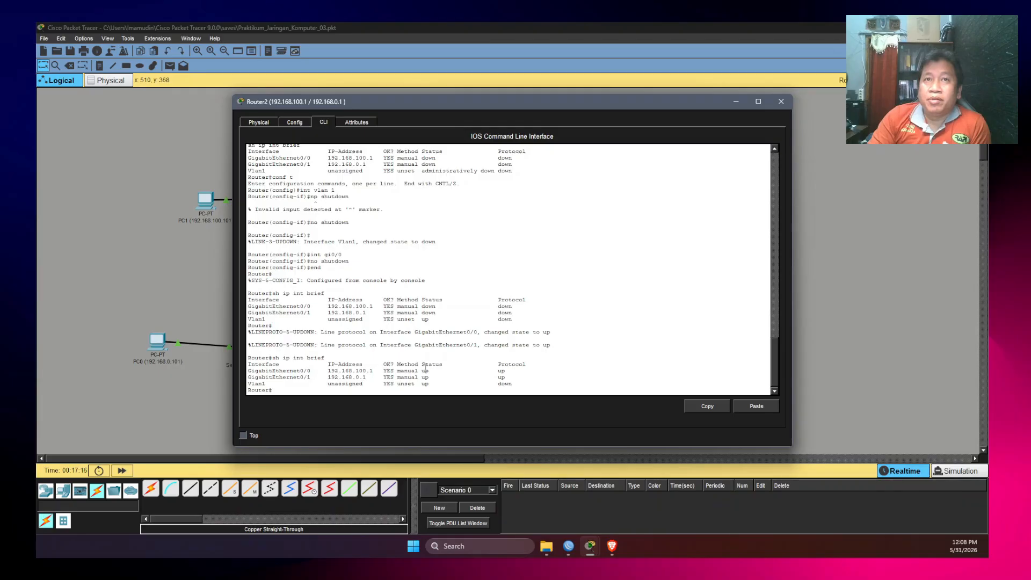
{"action": "left_click_drag", "start_coordinate": [249, 369], "coordinate": [563, 377]}
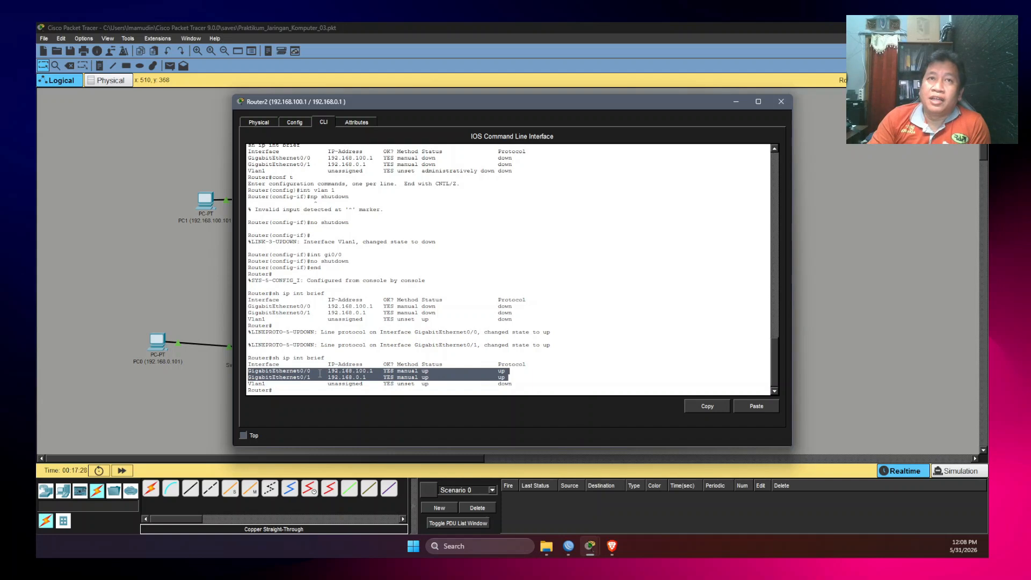
{"action": "left_click", "coordinate": [548, 365]}
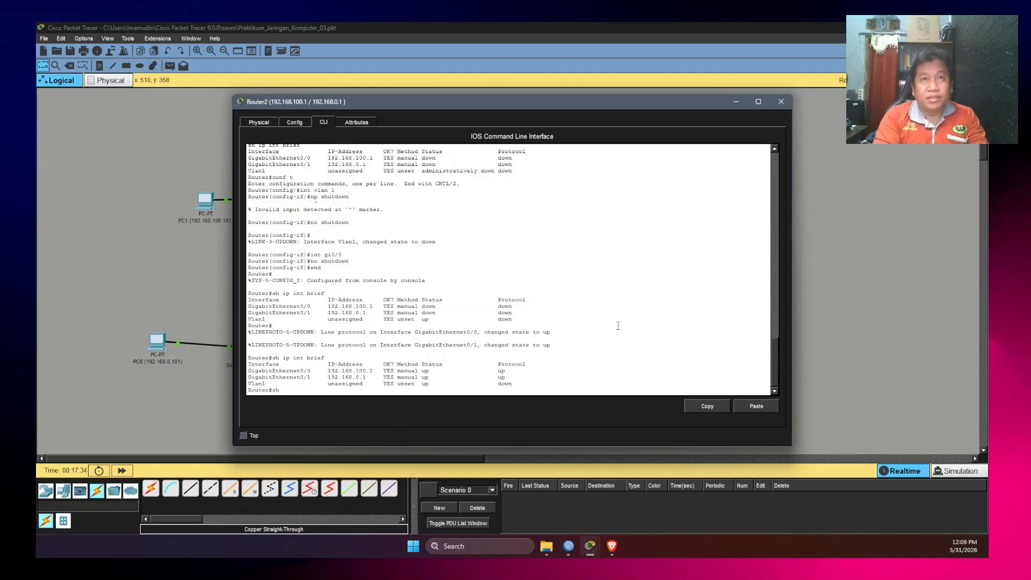
- Display the router's routing table with sh ip route, examine the connected routes for both networks, and close the router window
{"action": "type", "text": "sh ip route"}
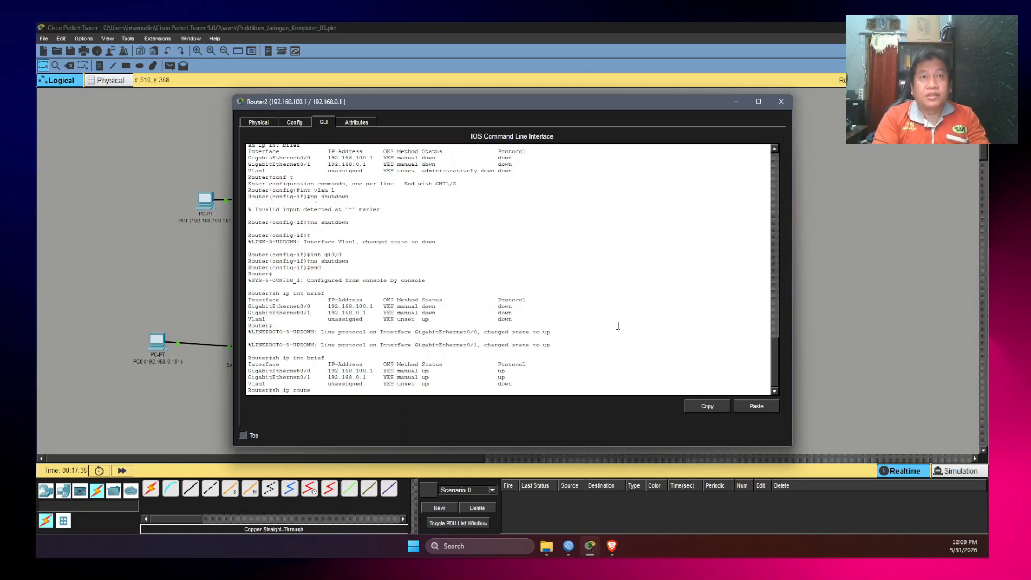
{"action": "key", "text": "Return"}
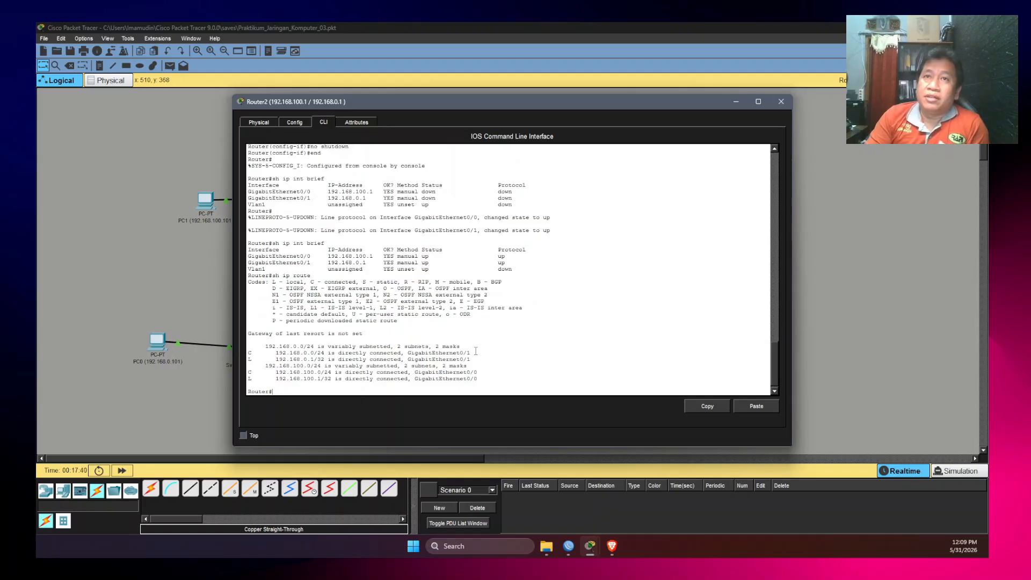
{"action": "left_click_drag", "start_coordinate": [471, 352], "coordinate": [242, 354]}
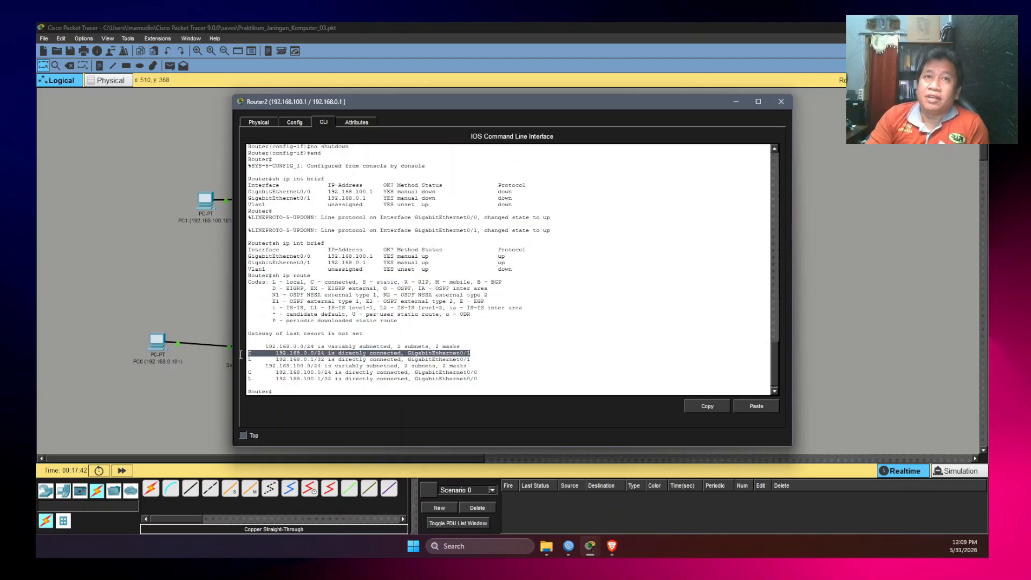
{"action": "left_click_drag", "start_coordinate": [478, 373], "coordinate": [247, 372]}
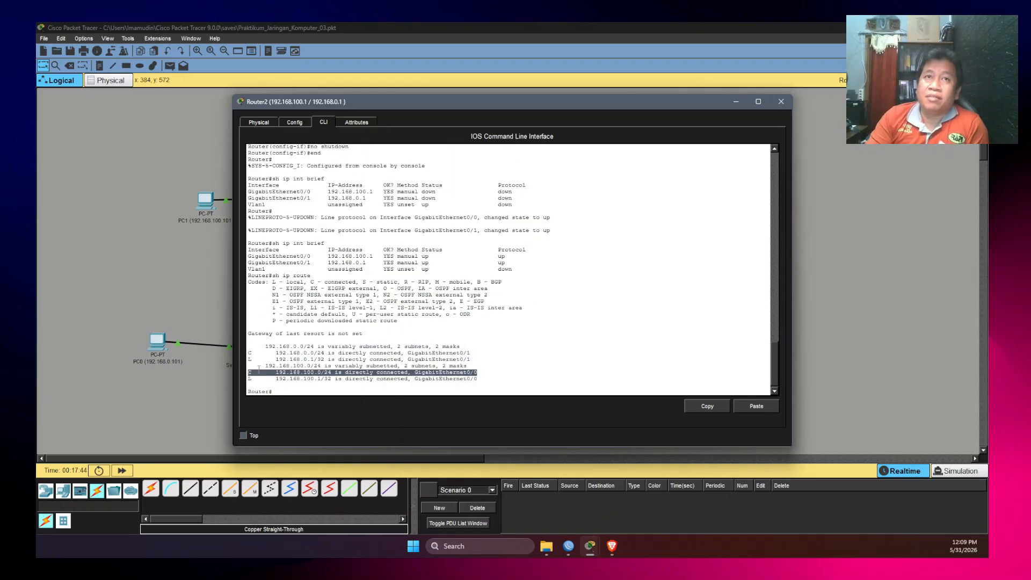
{"action": "left_click", "coordinate": [558, 351]}
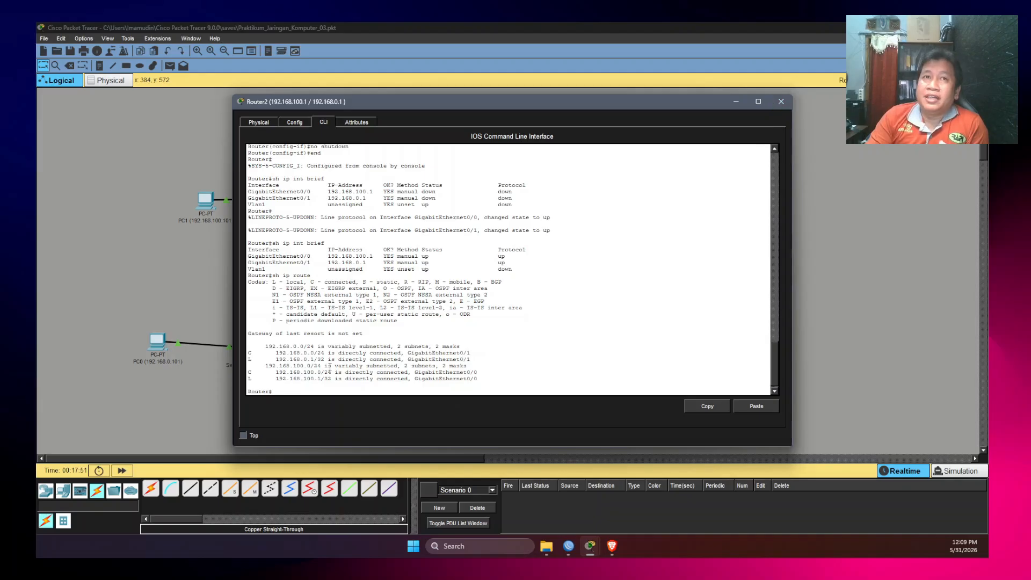
{"action": "left_click", "coordinate": [779, 105]}
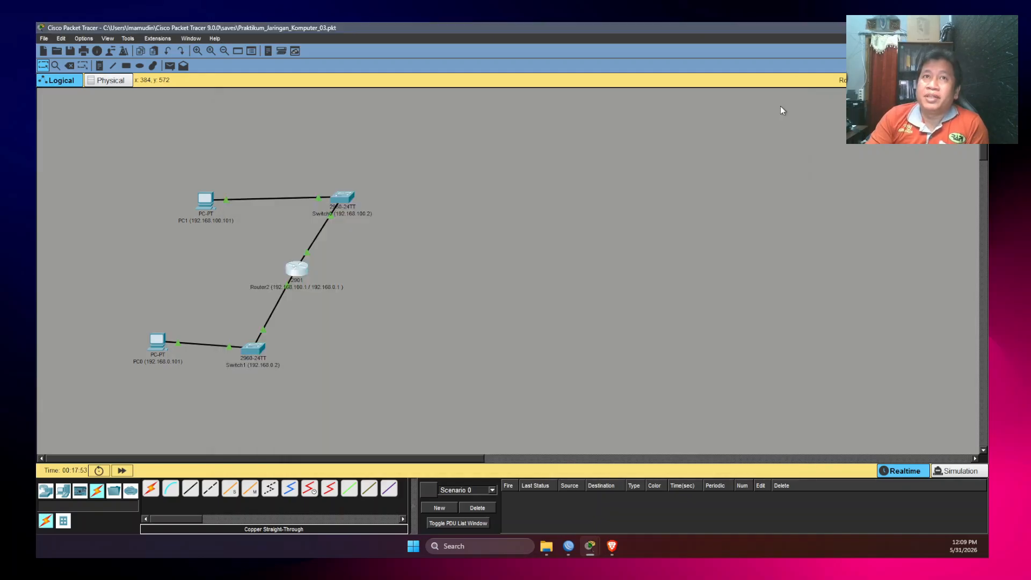
- Set PC1's static IPv4 address to 192.168.100.101 with subnet mask 255.255.255.0
{"action": "left_click", "coordinate": [208, 204]}
{"action": "left_click", "coordinate": [330, 122]}
{"action": "left_click", "coordinate": [293, 152]}
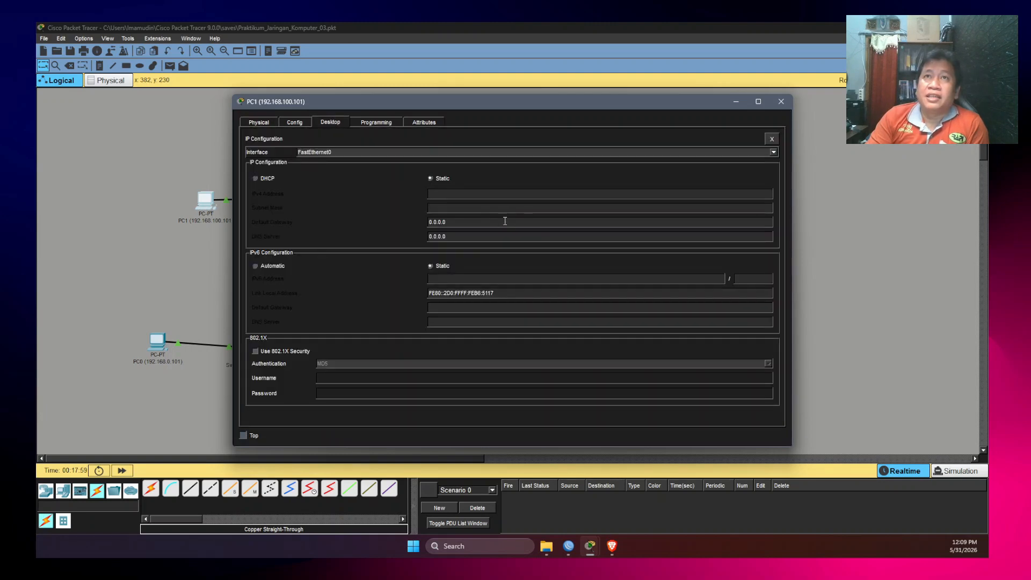
{"action": "left_click", "coordinate": [477, 196]}
{"action": "type", "text": "192.168"}
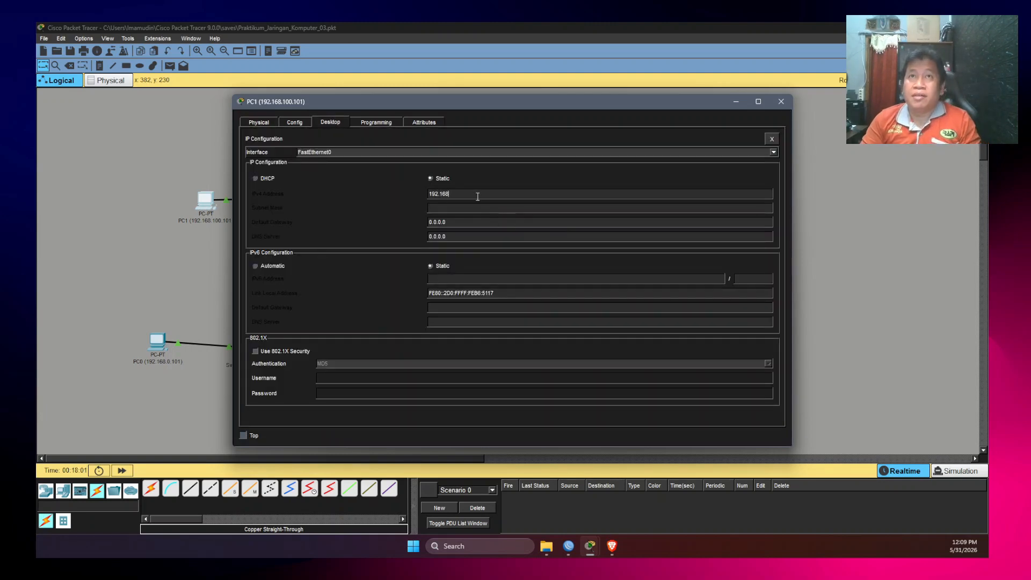
{"action": "type", "text": ".4110100.101"}
{"action": "key", "text": "Tab"}
- Set PC1's default gateway and DNS server both to 192.168.100.1 and close its IP configuration
{"action": "key", "text": "Tab"}
{"action": "type", "text": "192.168.4100"}
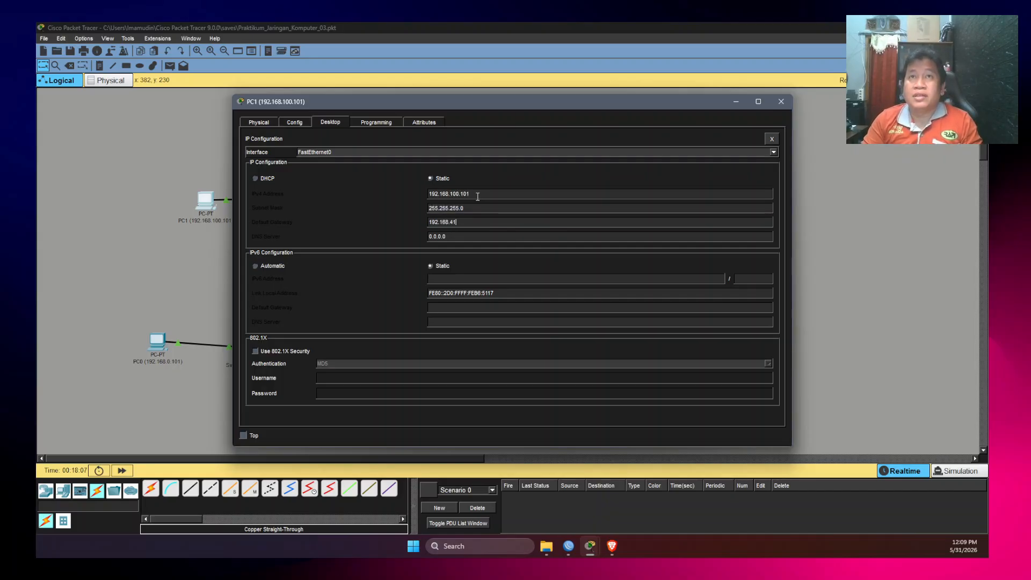
{"action": "key", "text": "BackSpace"}
{"action": "key", "text": "BackSpace"}
{"action": "key", "text": "BackSpace"}
{"action": "type", "text": "100.1"}
{"action": "key", "text": "Tab"}
{"action": "type", "text": "192.168.100."}
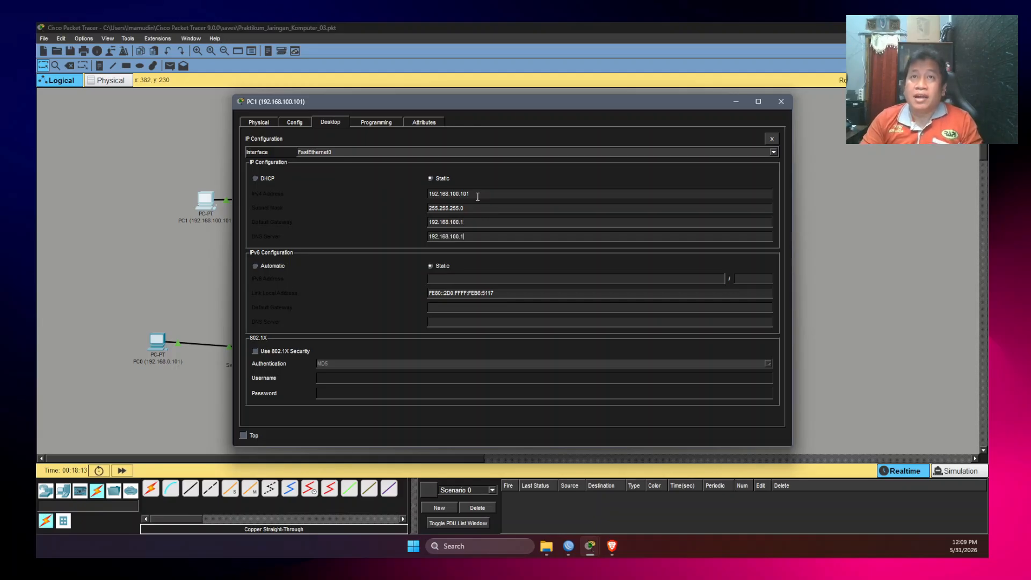
{"action": "left_click", "coordinate": [771, 139]}
- Ping the gateway 192.168.100.1 from PC1's command prompt and stop the ping early
{"action": "left_click", "coordinate": [610, 154]}
{"action": "type", "text": "ping 192."}
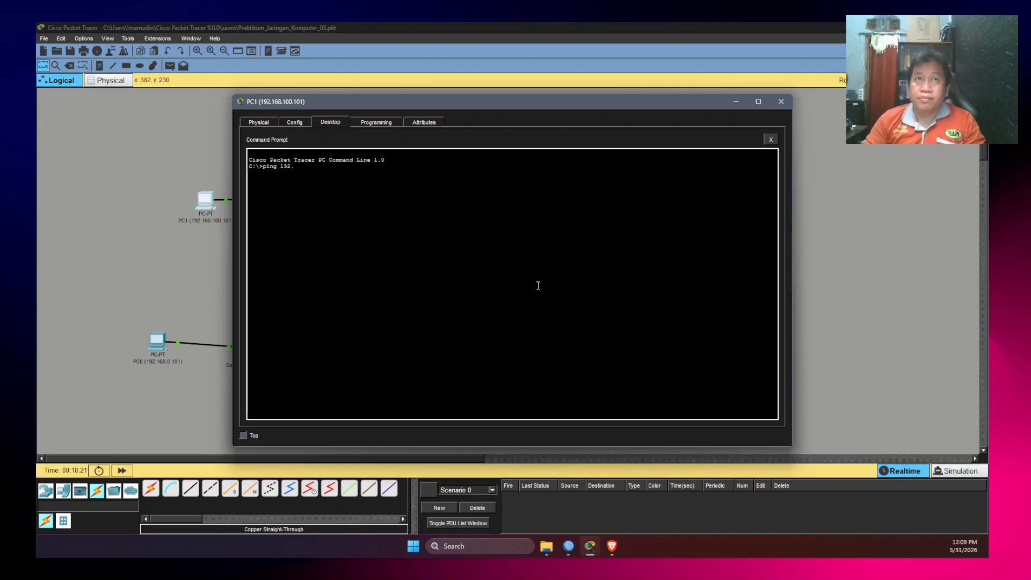
{"action": "type", "text": "168.100.1"}
{"action": "key", "text": "Return"}
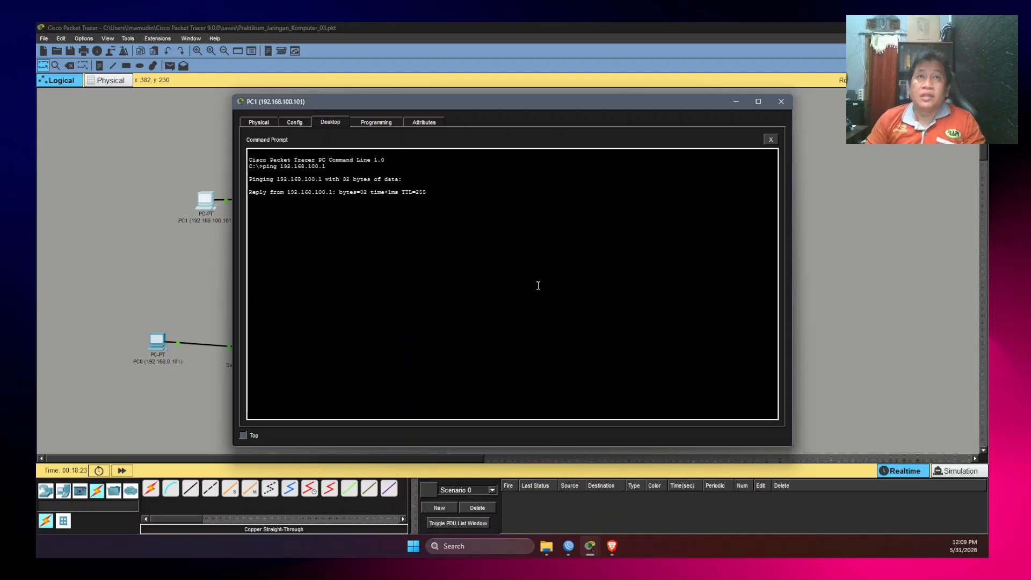
{"action": "key", "text": "ctrl+c"}
- Ping PC0 at 192.168.0.101 from PC1, stop the ping early, and close PC1's window
{"action": "key", "text": "Up"}
{"action": "key", "text": "BackSpace"}
{"action": "key", "text": "BackSpace"}
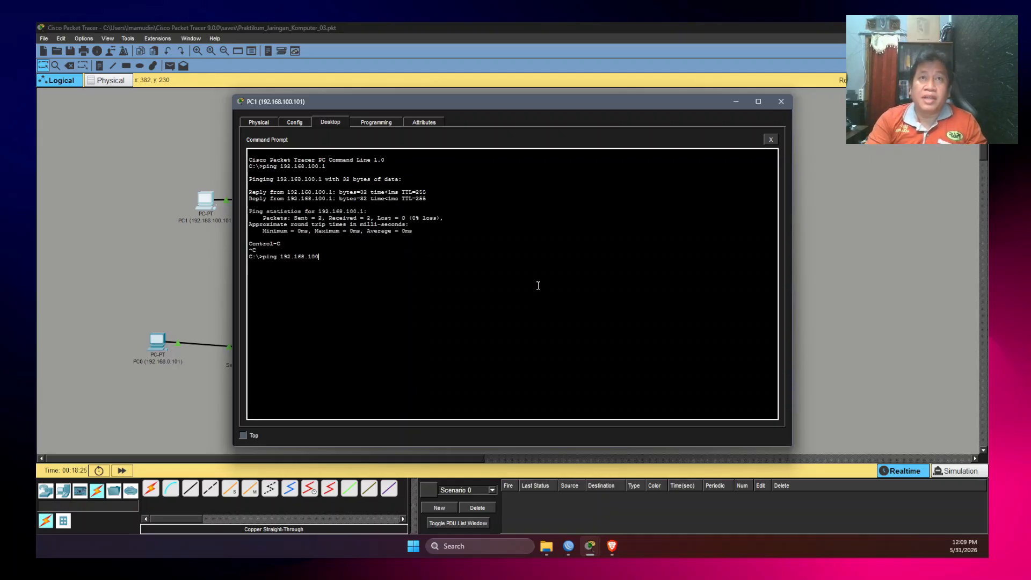
{"action": "type", "text": "0.101"}
{"action": "key", "text": "Return"}
{"action": "key", "text": "ctrl+c"}
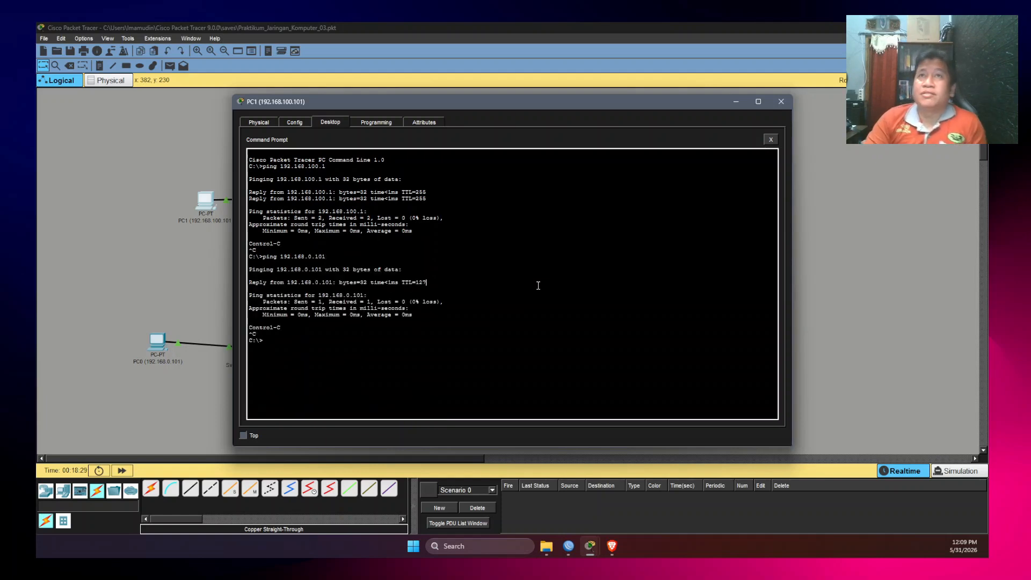
{"action": "left_click", "coordinate": [772, 139]}
{"action": "left_click", "coordinate": [781, 102]}
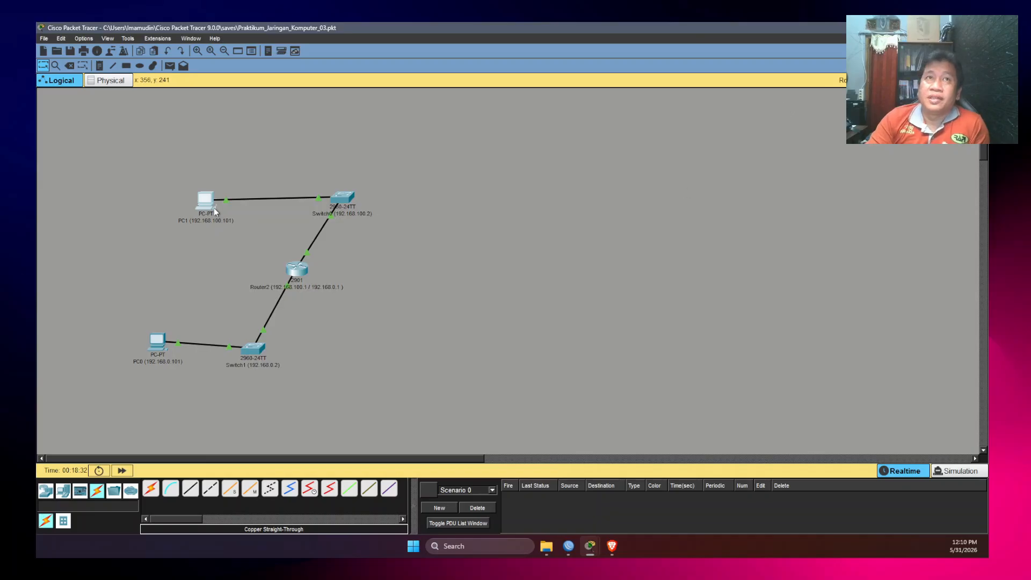
- Tidy the topology by moving PC1 and PC0 closer to their switches and nudging Router2 slightly down
{"action": "left_click_drag", "start_coordinate": [214, 211], "coordinate": [253, 203]}
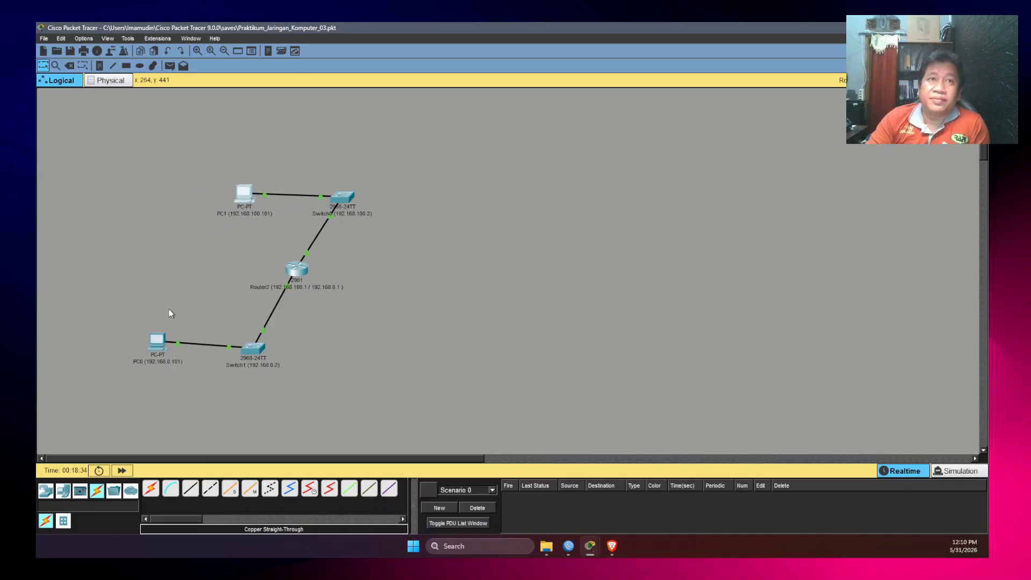
{"action": "left_click_drag", "start_coordinate": [154, 345], "coordinate": [168, 349]}
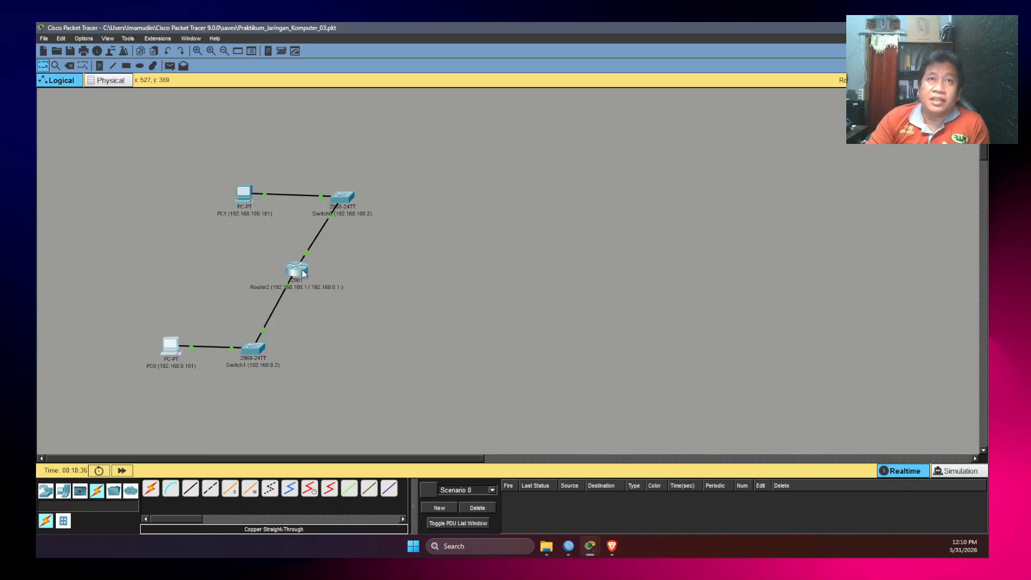
{"action": "left_click_drag", "start_coordinate": [303, 273], "coordinate": [304, 278]}
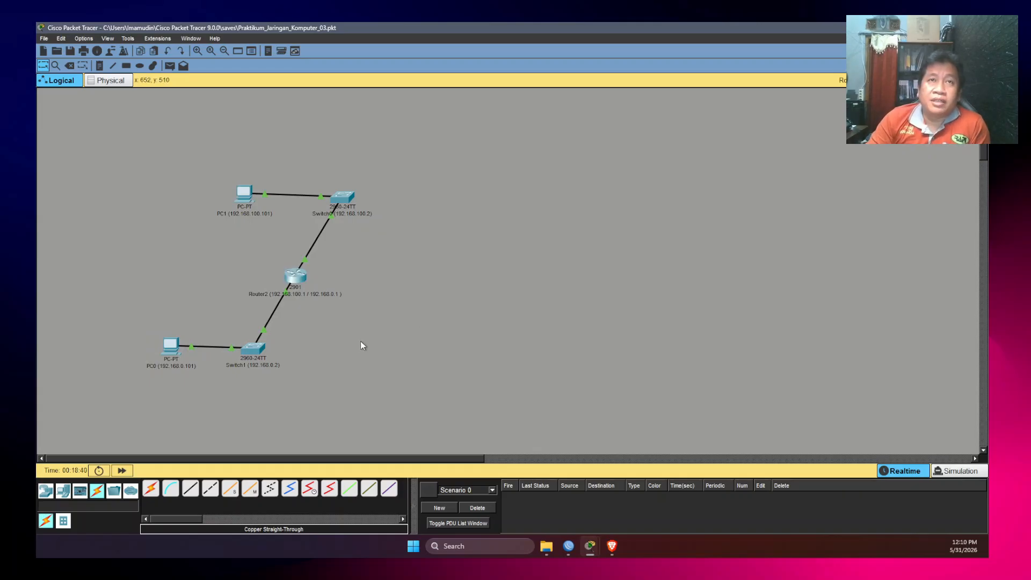
{"action": "left_click_drag", "start_coordinate": [238, 194], "coordinate": [231, 201]}
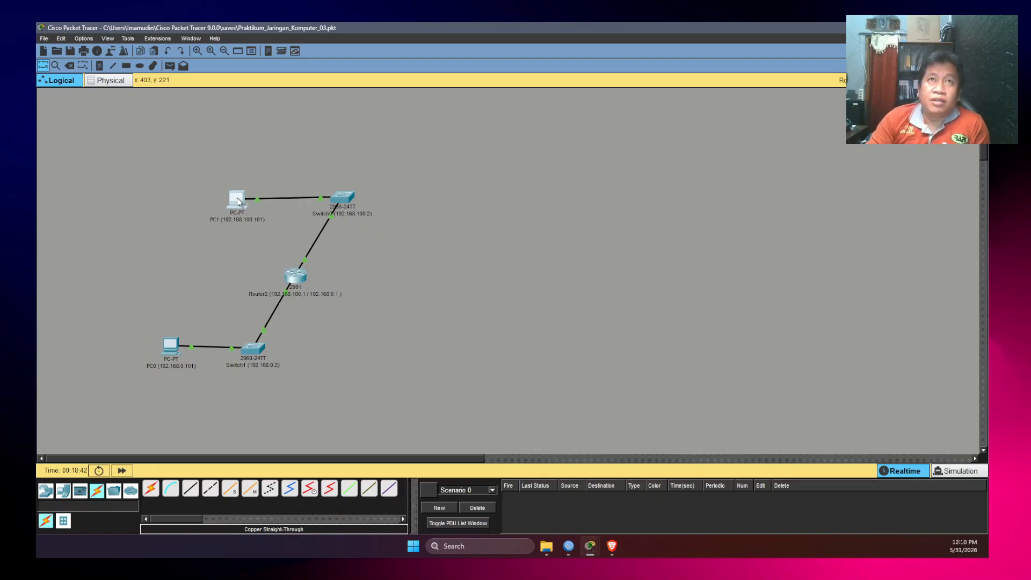
- Add a Server-PT above Switch0 and rename it "ilkom.com (192.168.100.10)"
{"action": "left_click", "coordinate": [61, 491]}
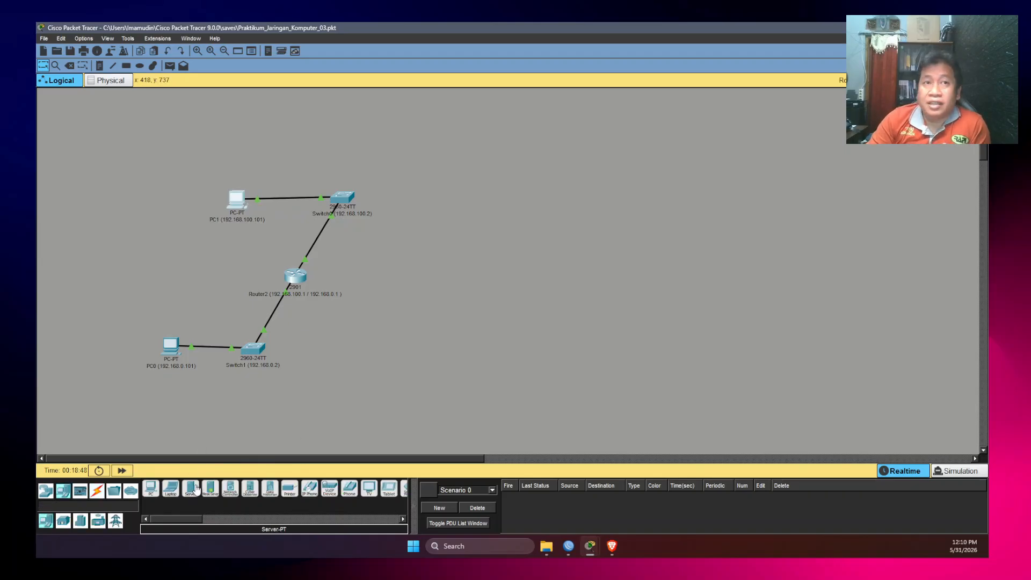
{"action": "left_click_drag", "start_coordinate": [192, 492], "coordinate": [316, 131]}
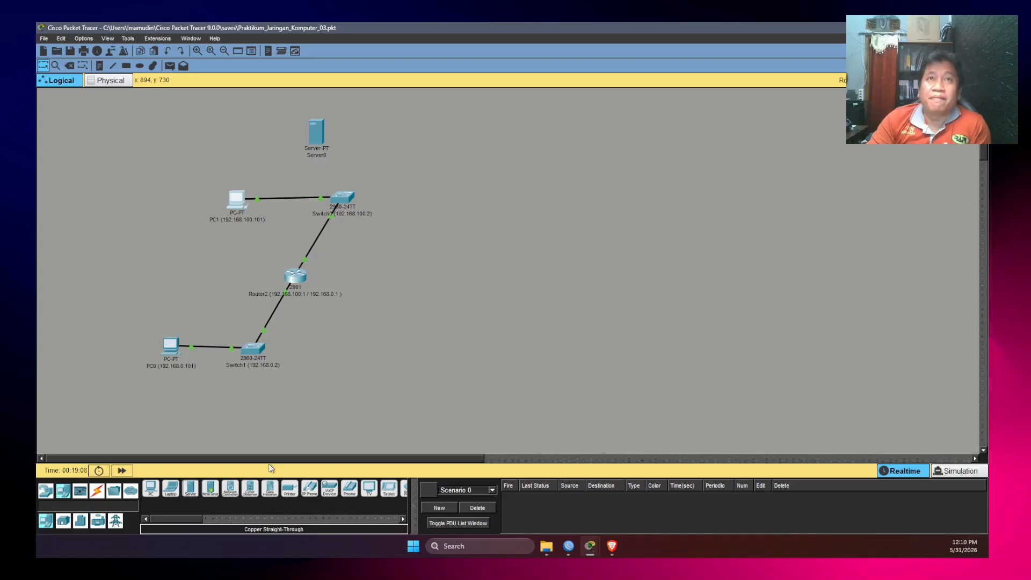
{"action": "left_click", "coordinate": [315, 153]}
{"action": "key", "text": "ctrl+a"}
{"action": "key", "text": "BackSpace"}
{"action": "type", "text": "ilkom.com ("}
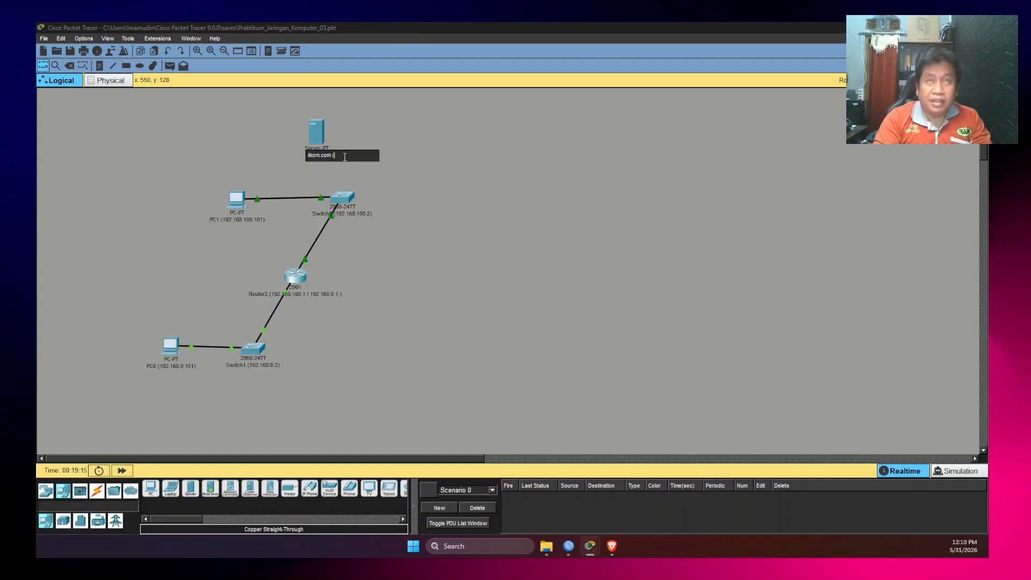
{"action": "type", "text": "192.168.100.10"}
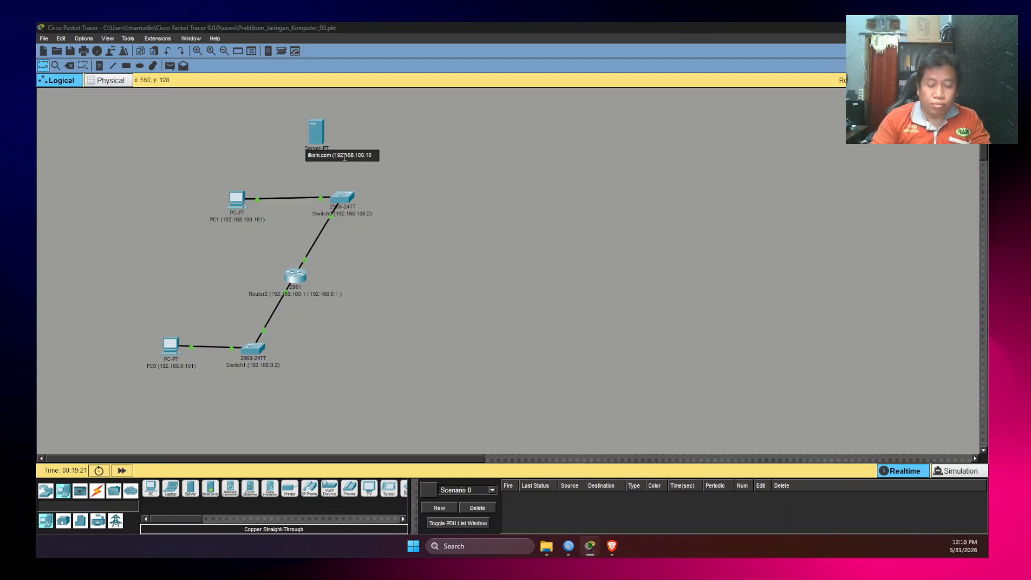
{"action": "type", "text": ")"}
{"action": "left_click", "coordinate": [407, 151]}
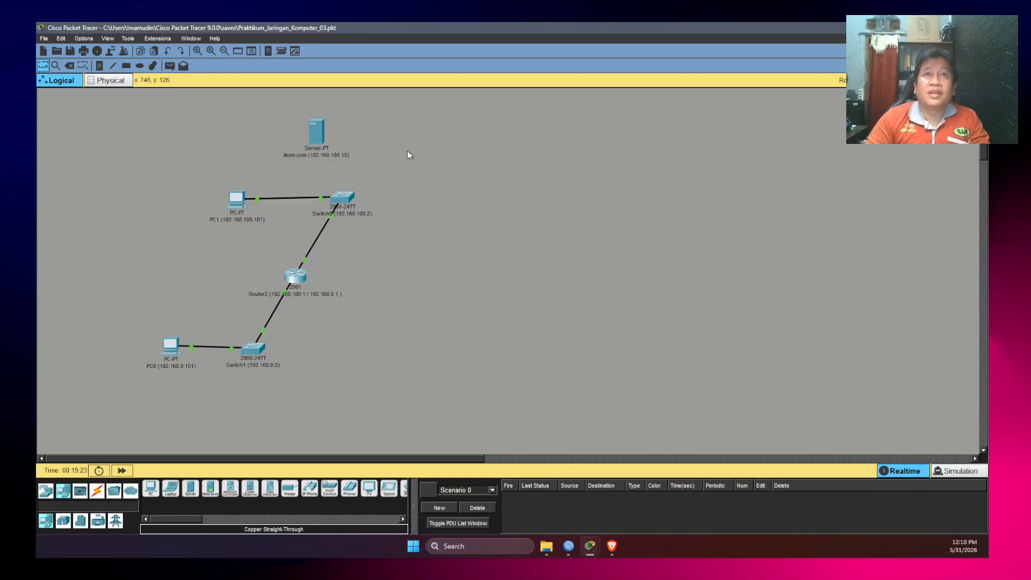
- Add a second Server-PT above PC0 and rename it "pendilkom.com (192.168.0.10)"
{"action": "left_click_drag", "start_coordinate": [198, 489], "coordinate": [224, 443]}
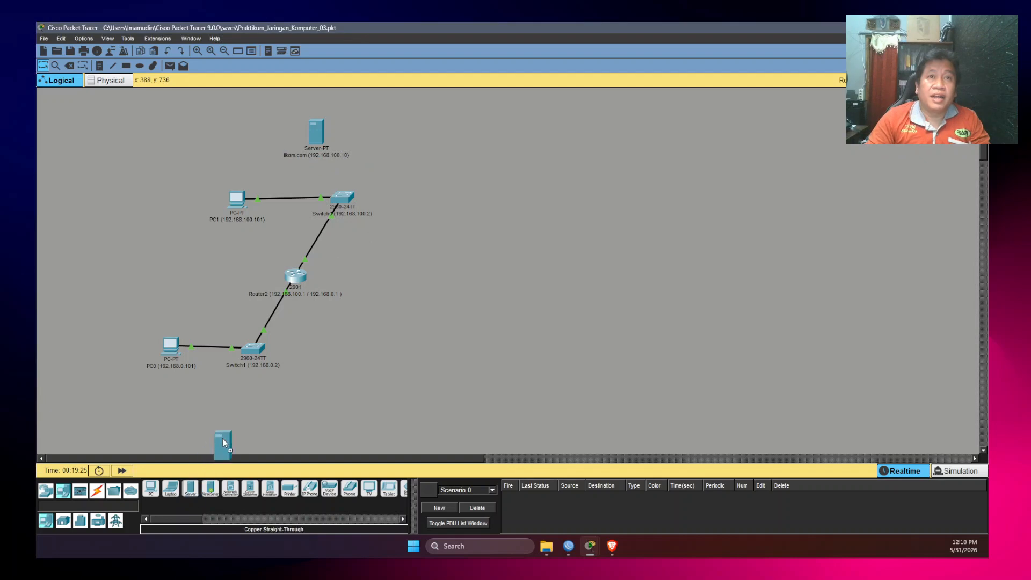
{"action": "left_click_drag", "start_coordinate": [241, 398], "coordinate": [233, 367]}
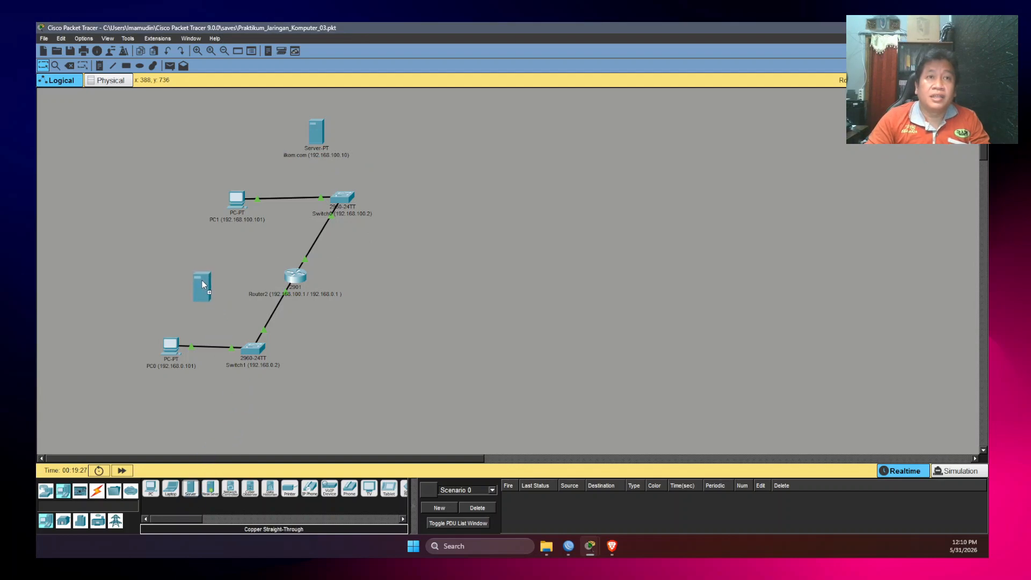
{"action": "left_click_drag", "start_coordinate": [201, 280], "coordinate": [200, 280]}
{"action": "left_click", "coordinate": [200, 302]}
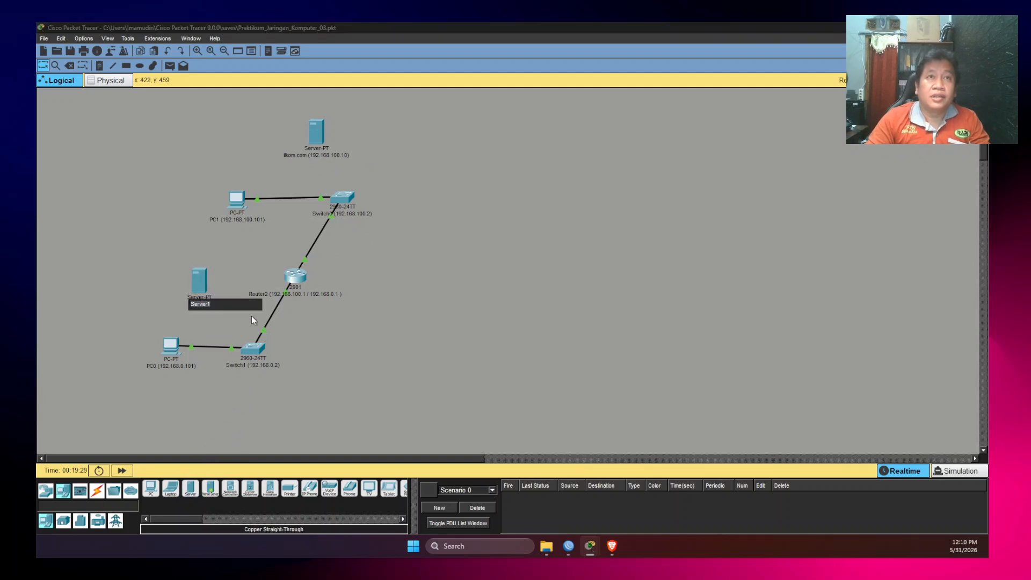
{"action": "type", "text": "pendilkom"}
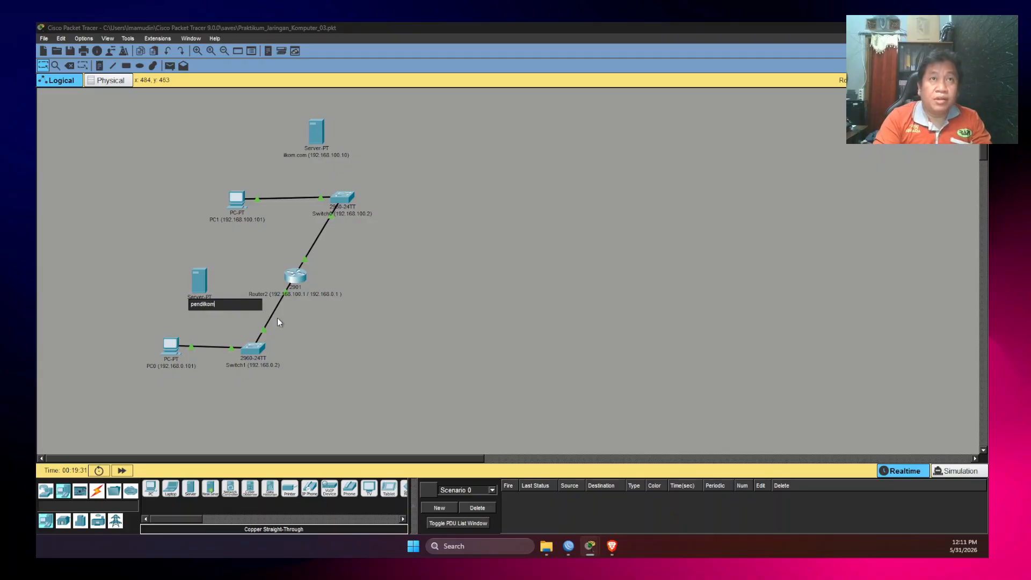
{"action": "type", "text": ".com ("}
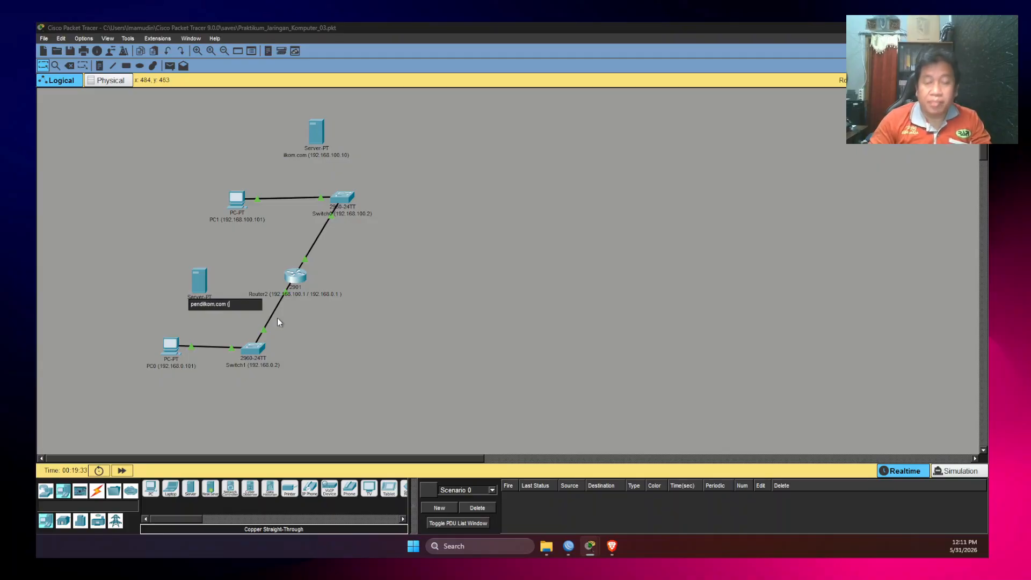
{"action": "type", "text": "192.168."}
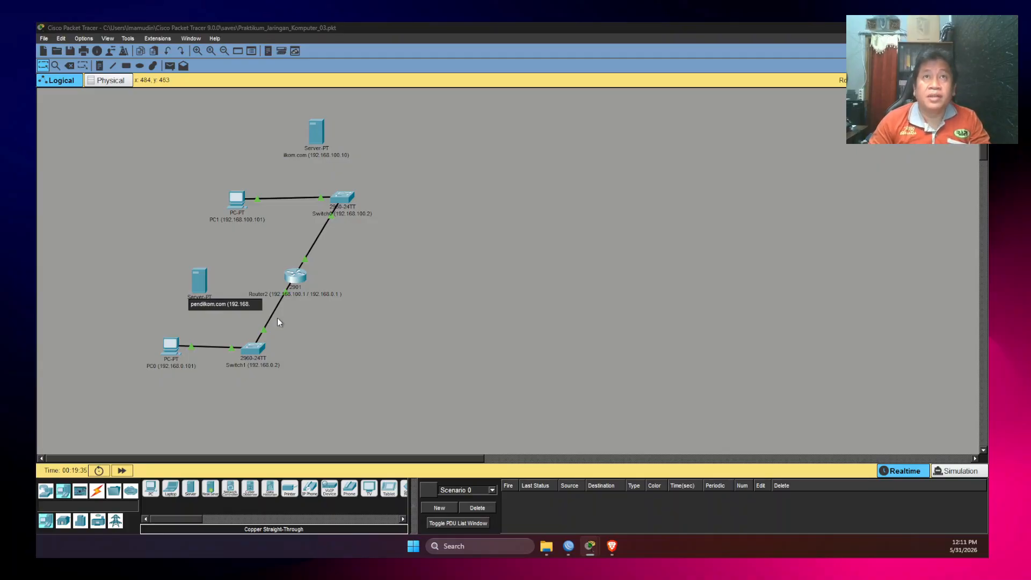
{"action": "type", "text": "0.10)"}
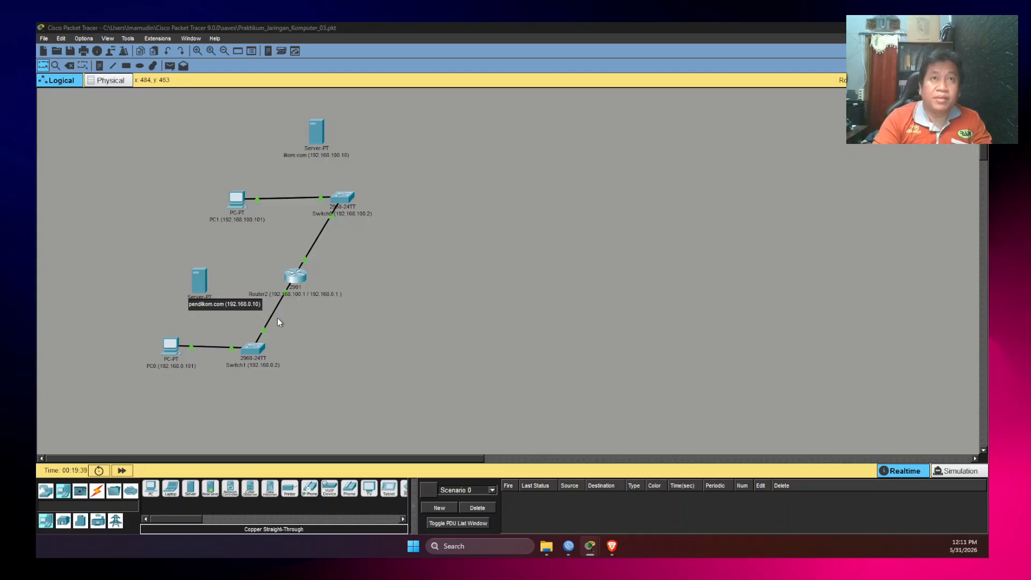
{"action": "key", "text": "Return"}
{"action": "left_click_drag", "start_coordinate": [202, 277], "coordinate": [181, 276]}
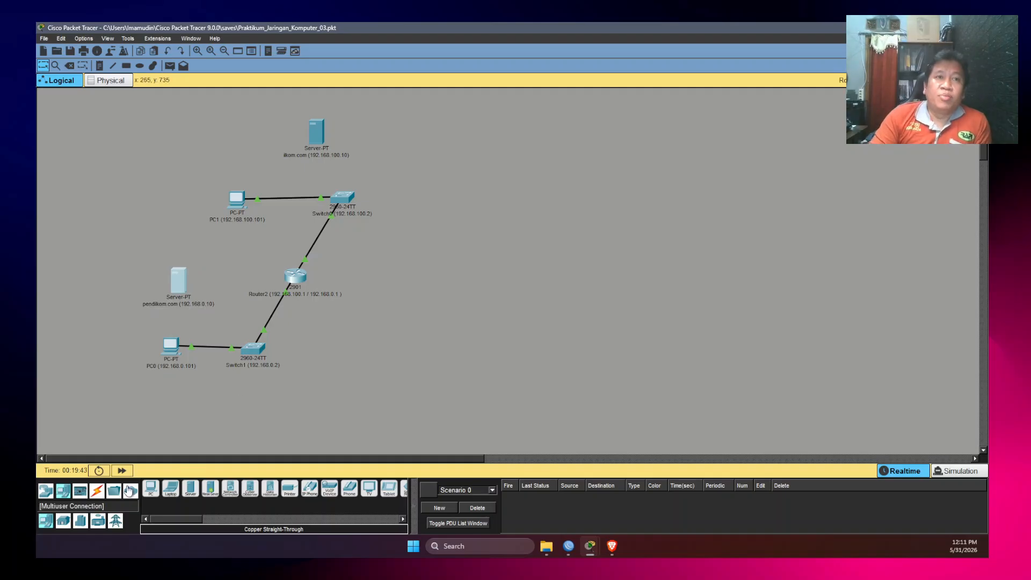
- Connect the pendilkom.com server to Switch1's FastEthernet0/2 port with a copper straight-through cable
{"action": "left_click", "coordinate": [103, 494]}
{"action": "left_click", "coordinate": [190, 488]}
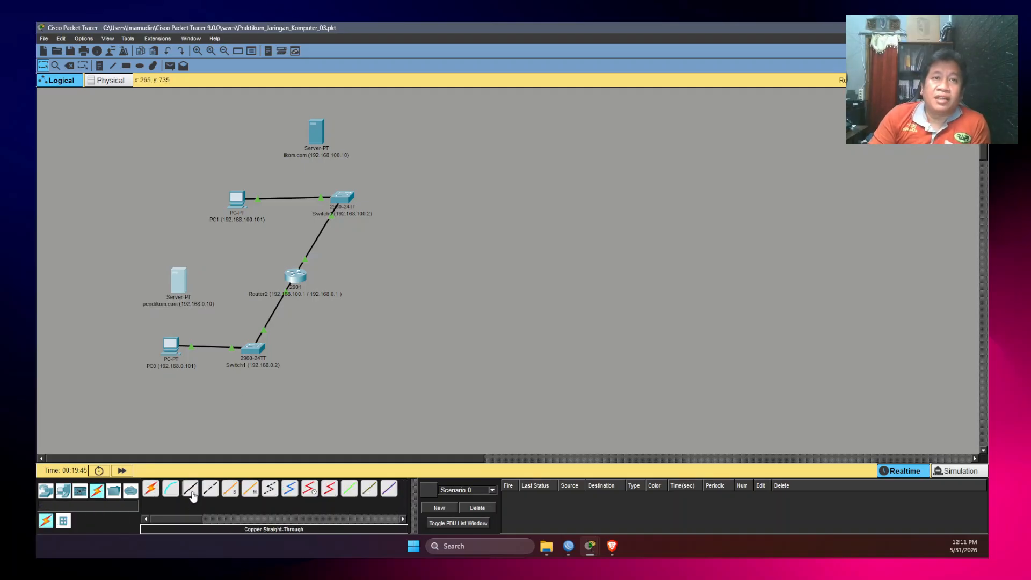
{"action": "left_click", "coordinate": [179, 284]}
{"action": "left_click", "coordinate": [213, 285]}
{"action": "left_click", "coordinate": [252, 349]}
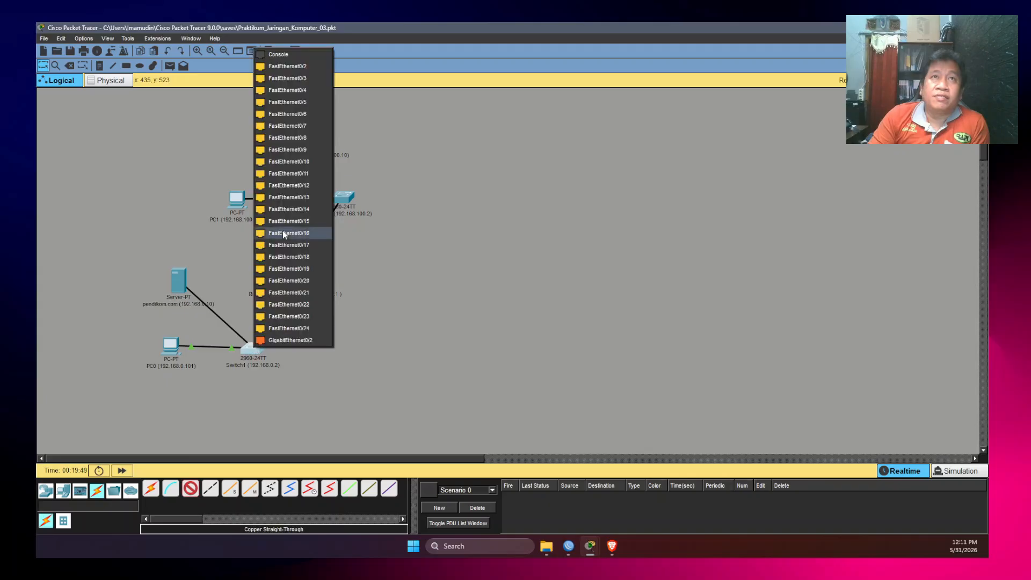
{"action": "left_click", "coordinate": [295, 67]}
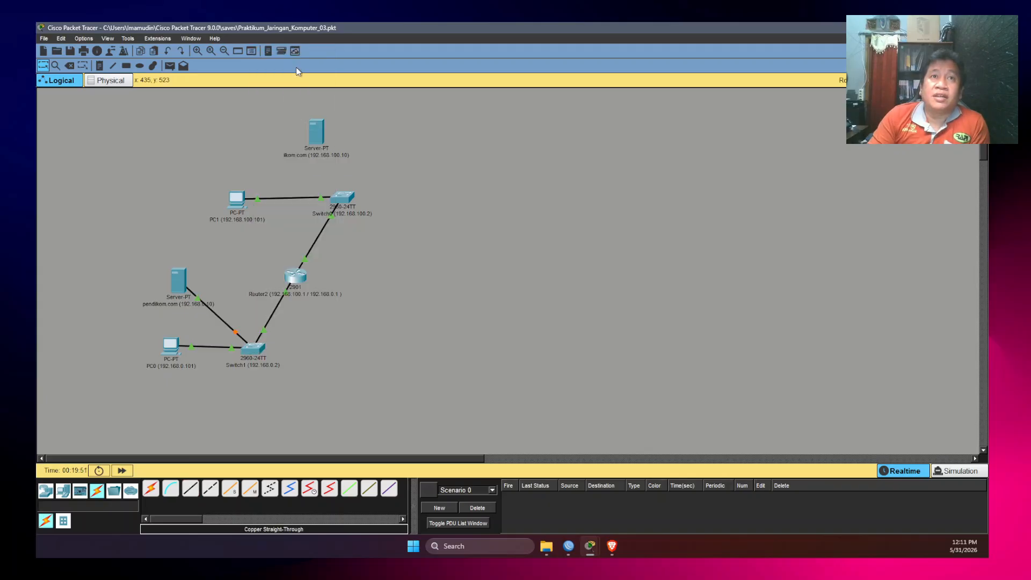
- Connect the ilkom.com server to Switch0 with a copper straight-through cable
{"action": "left_click", "coordinate": [191, 487]}
{"action": "left_click", "coordinate": [322, 134]}
{"action": "left_click", "coordinate": [324, 136]}
{"action": "left_click", "coordinate": [343, 197]}
{"action": "left_click", "coordinate": [365, 214]}
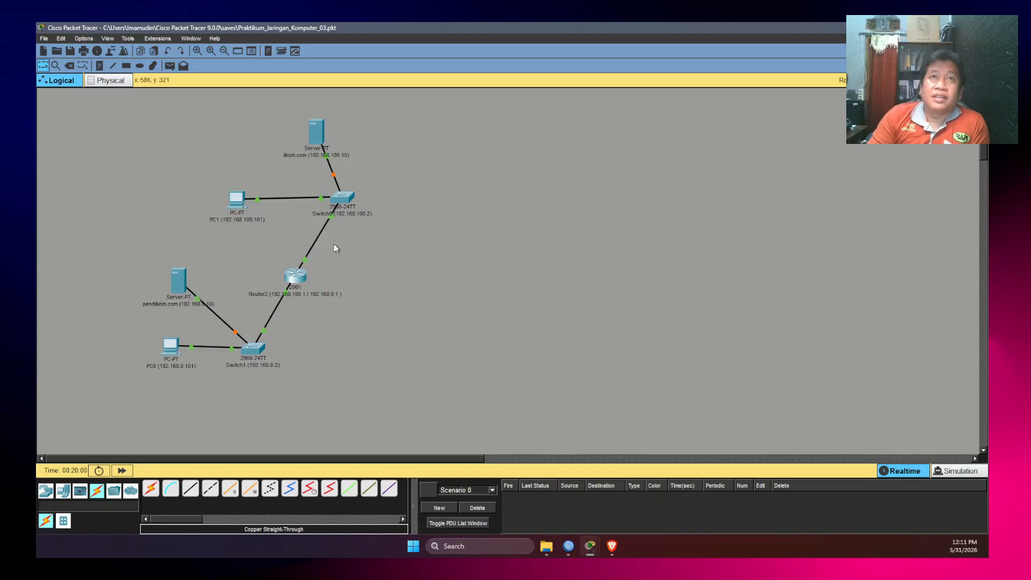
- Set the ilkom.com server's static IPv4 address to 192.168.100.10 with subnet mask 255.255.255.0
{"action": "left_click", "coordinate": [316, 132]}
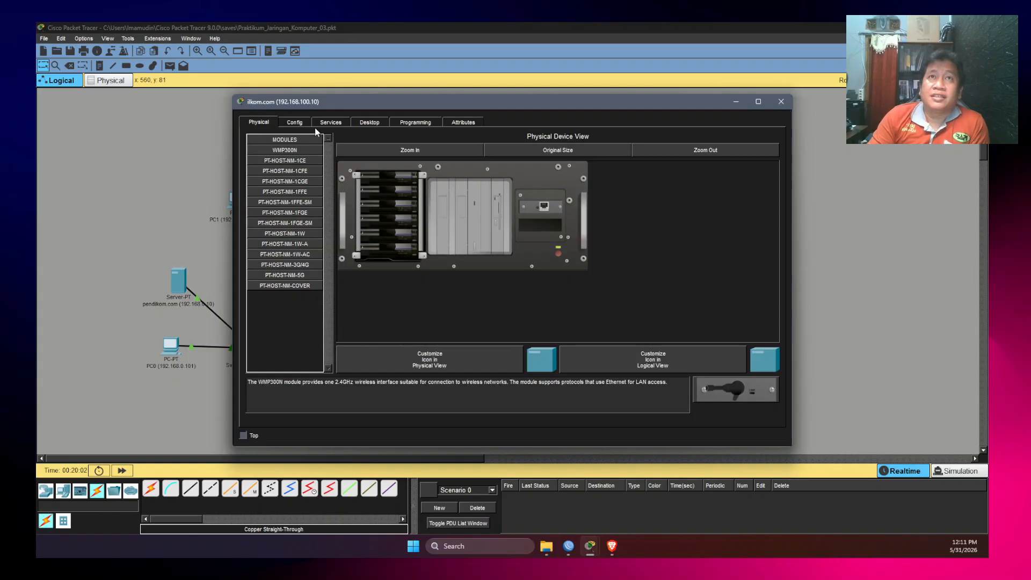
{"action": "left_click", "coordinate": [294, 122]}
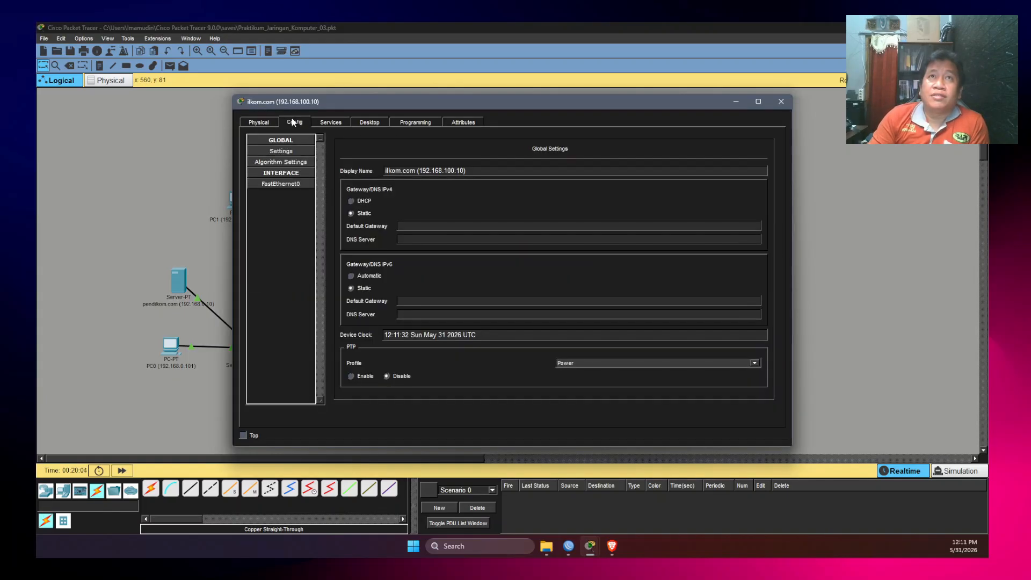
{"action": "left_click", "coordinate": [379, 124]}
{"action": "left_click", "coordinate": [294, 151]}
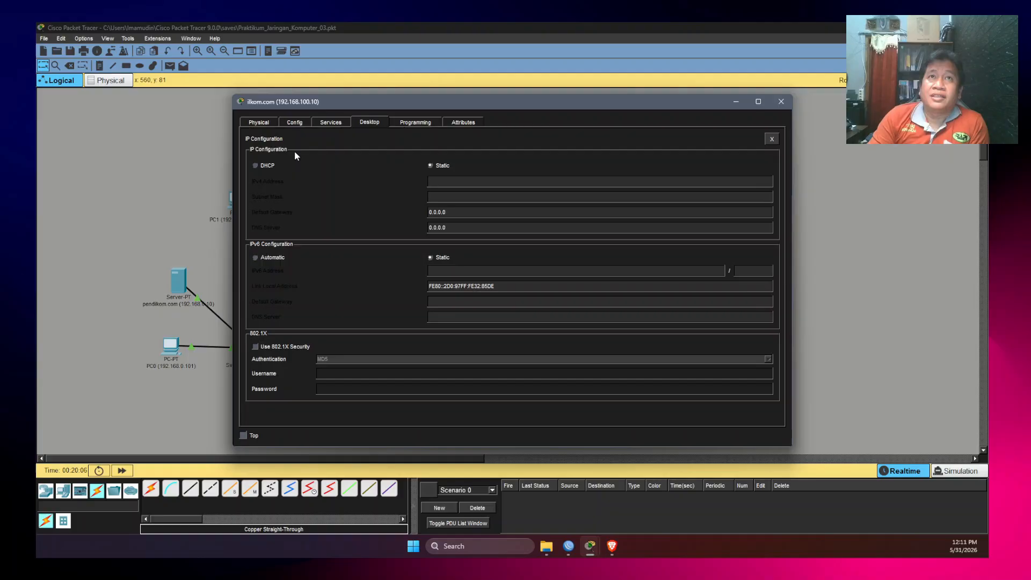
{"action": "left_click", "coordinate": [481, 181]}
{"action": "type", "text": "192.168.100.10"}
{"action": "left_click", "coordinate": [480, 197]}
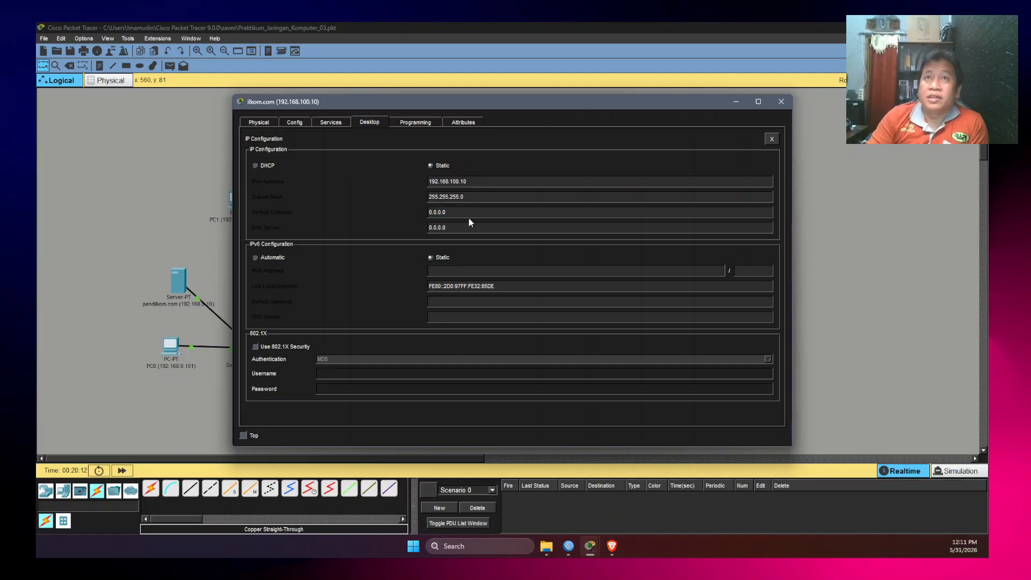
- Set the ilkom.com server's IPv4 default gateway and DNS server both to 192.168.100.1
{"action": "left_click", "coordinate": [471, 213]}
{"action": "key", "text": "ctrl+a"}
{"action": "type", "text": "192"}
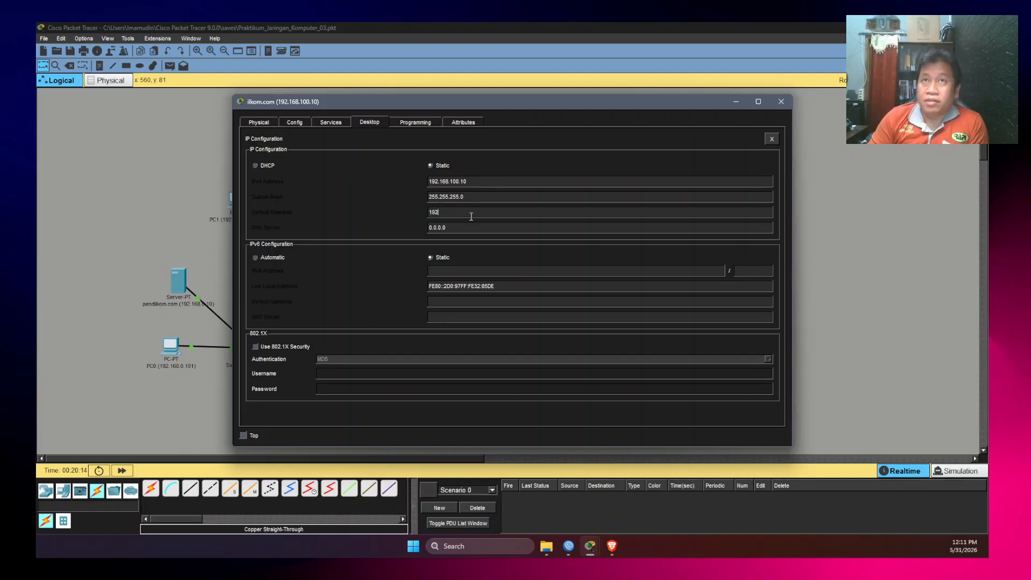
{"action": "type", "text": ".168.100.1"}
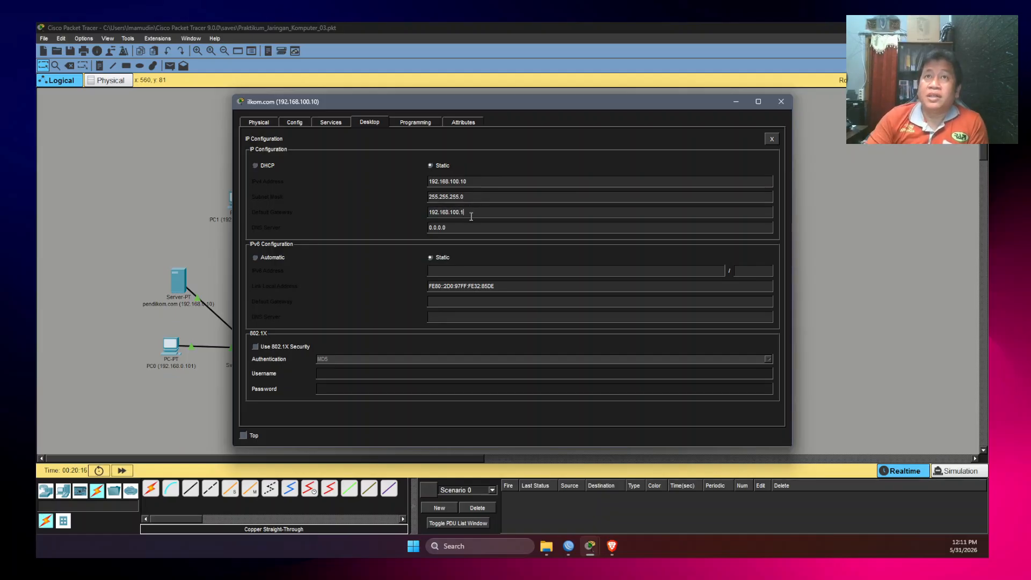
{"action": "left_click_drag", "start_coordinate": [473, 213], "coordinate": [426, 215]}
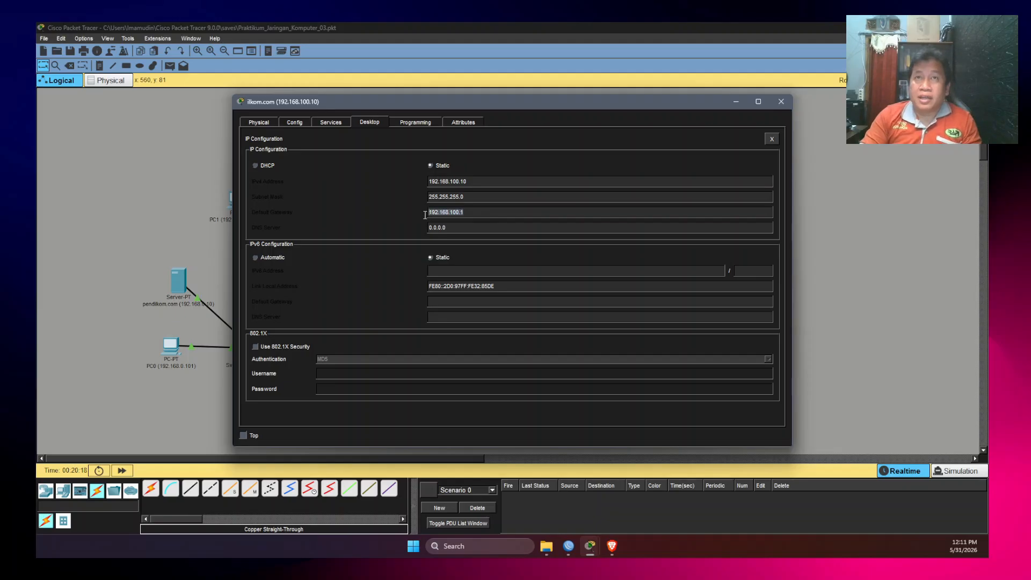
{"action": "key", "text": "ctrl+c"}
{"action": "key", "text": "Tab"}
{"action": "key", "text": "ctrl+v"}
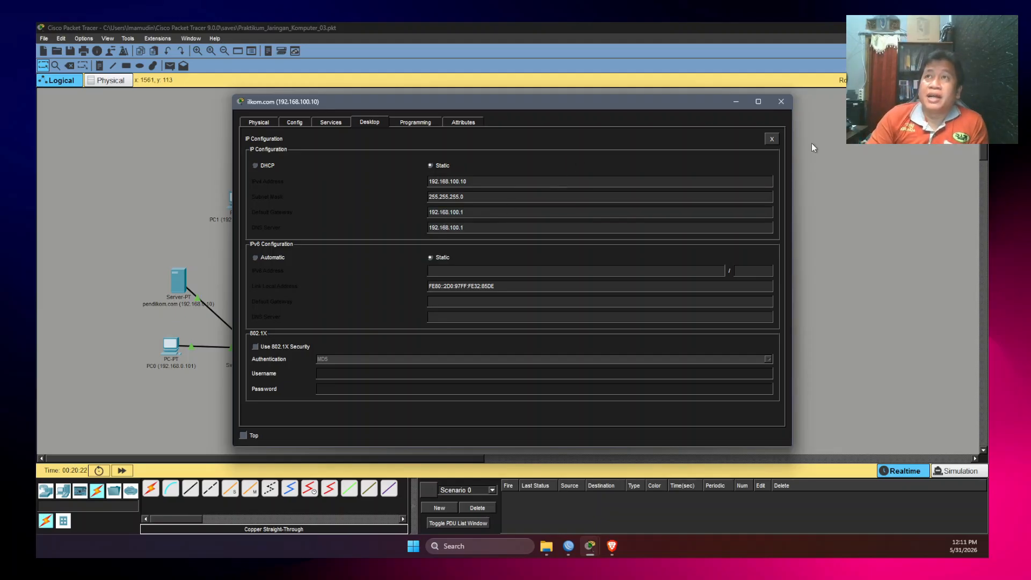
{"action": "left_click", "coordinate": [771, 139]}
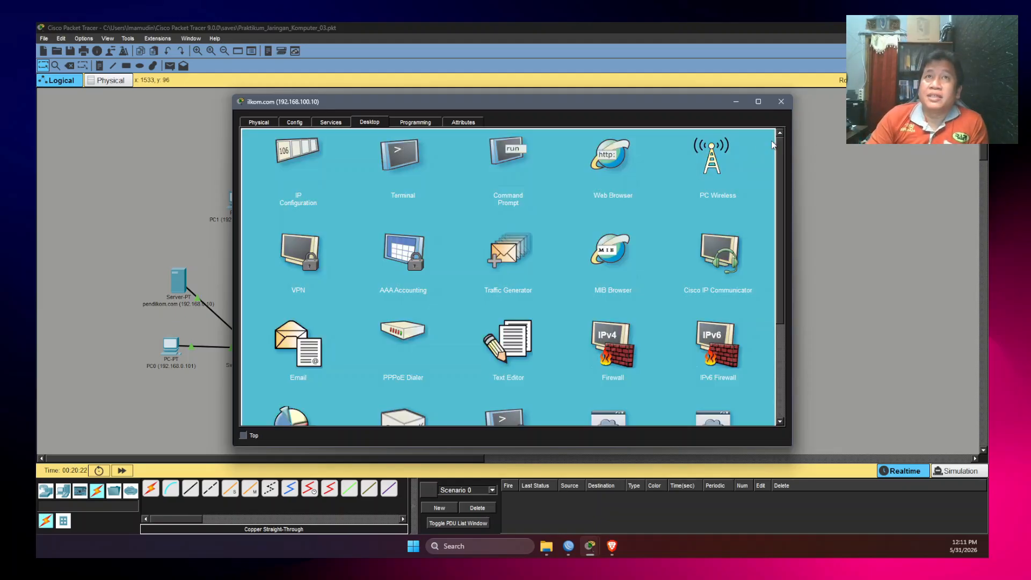
- Ping the gateway 192.168.100.1 from the ilkom.com server's command prompt, interrupt the ping and close the server's window
{"action": "left_click", "coordinate": [506, 154]}
{"action": "type", "text": "ping 192.168.100"}
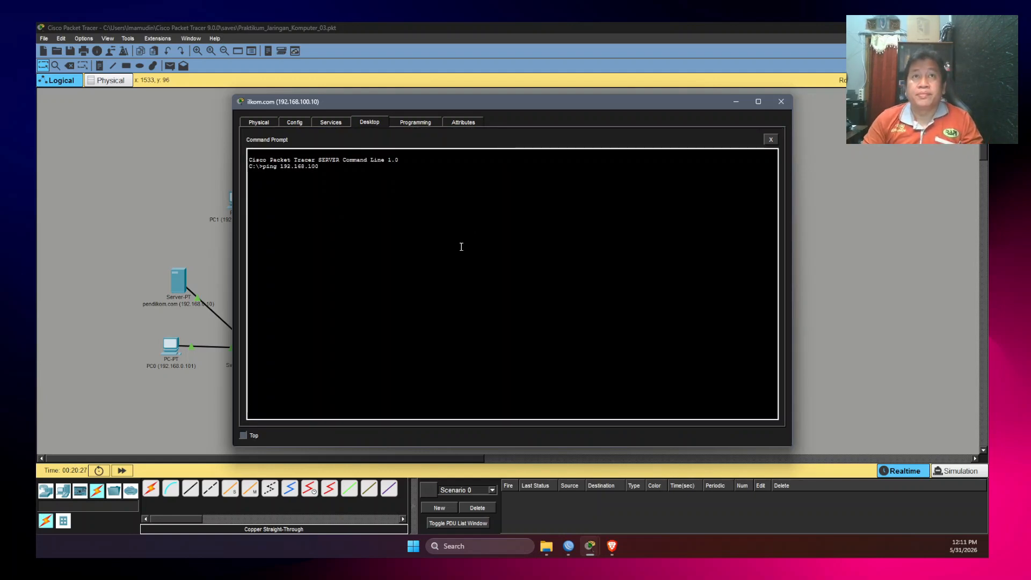
{"action": "type", "text": ".1"}
{"action": "key", "text": "Return"}
{"action": "key", "text": "ctrl+c"}
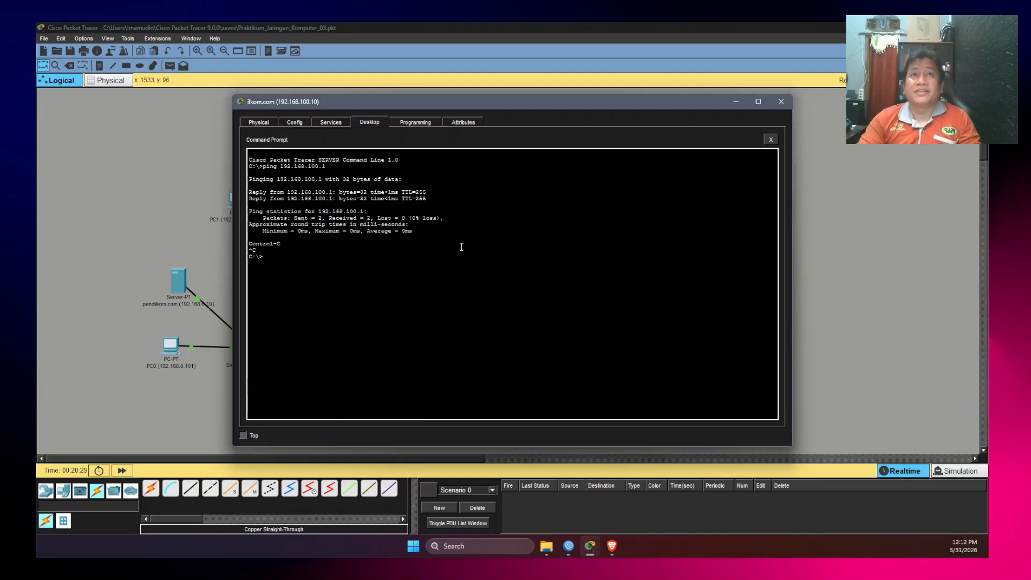
{"action": "left_click", "coordinate": [770, 140]}
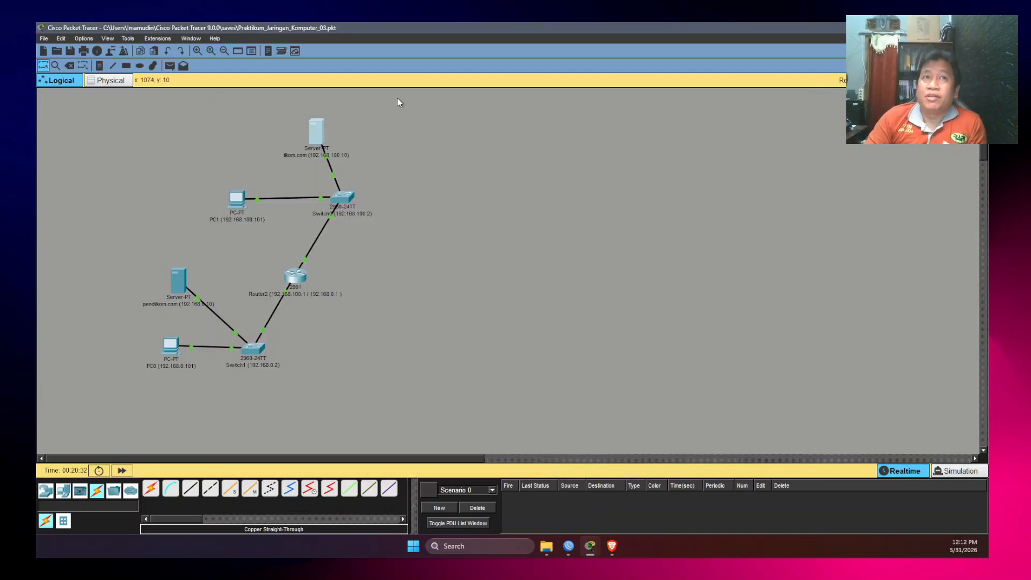
{"action": "left_click", "coordinate": [781, 102]}
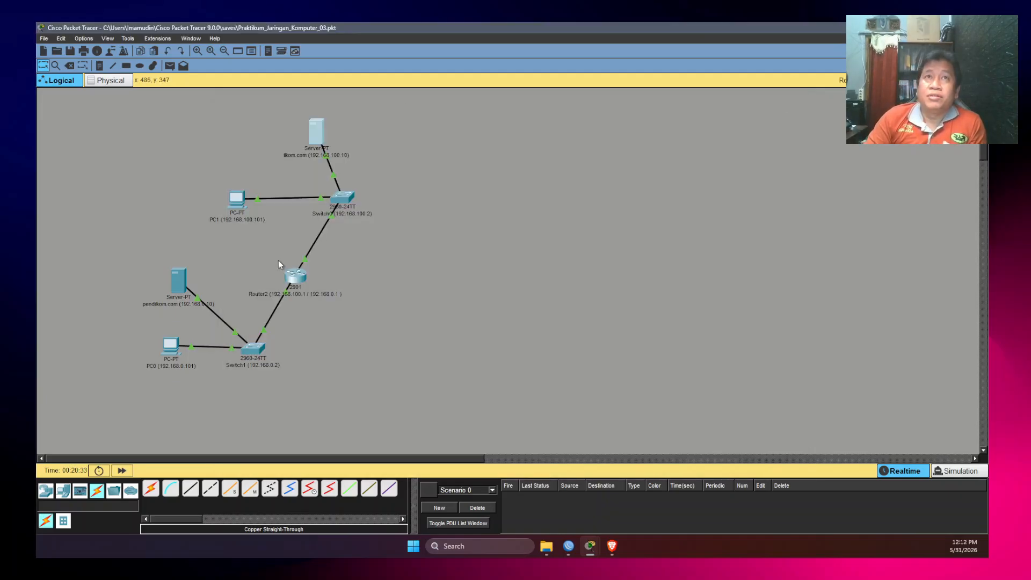
- Set the pendilkom.com server's static IPv4 address to 192.168.0.10 with subnet mask 255.255.255.0
{"action": "left_click", "coordinate": [178, 285]}
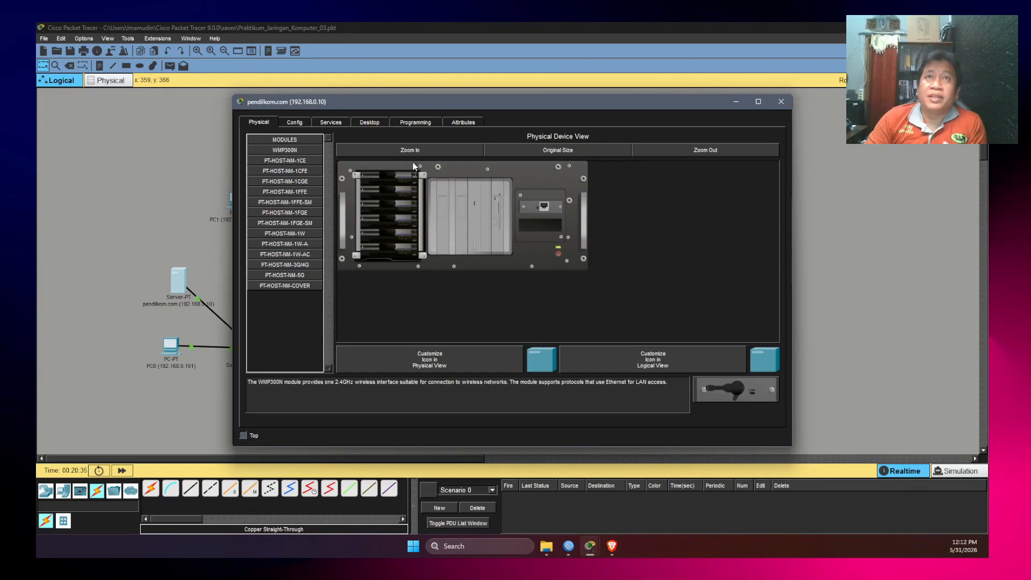
{"action": "left_click", "coordinate": [369, 122]}
{"action": "left_click", "coordinate": [297, 158]}
{"action": "left_click", "coordinate": [499, 181]}
{"action": "type", "text": "192.168"}
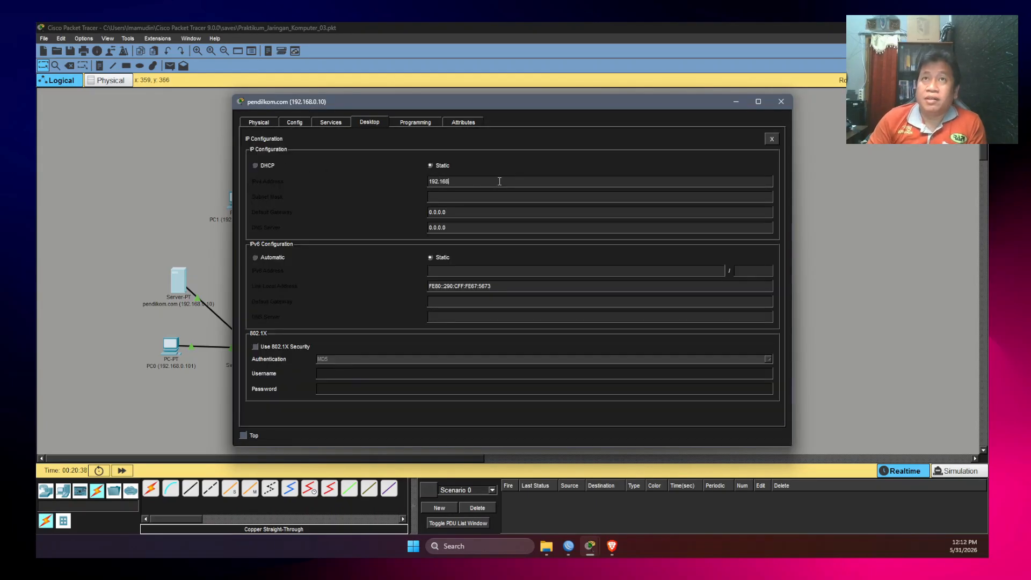
{"action": "type", "text": ".0.10"}
{"action": "key", "text": "Tab"}
{"action": "key", "text": "Tab"}
- Set the pendilkom.com server's IPv4 default gateway and DNS server both to 192.168.0.1
{"action": "type", "text": "192.168.0.1"}
{"action": "key", "text": "Tab"}
{"action": "type", "text": "192.168.0.1"}
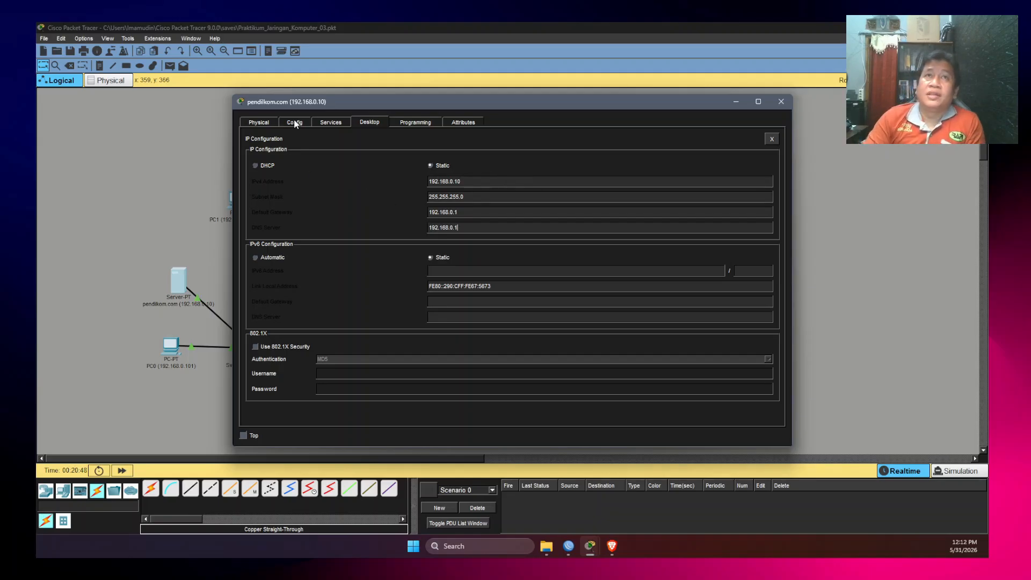
{"action": "left_click", "coordinate": [771, 138]}
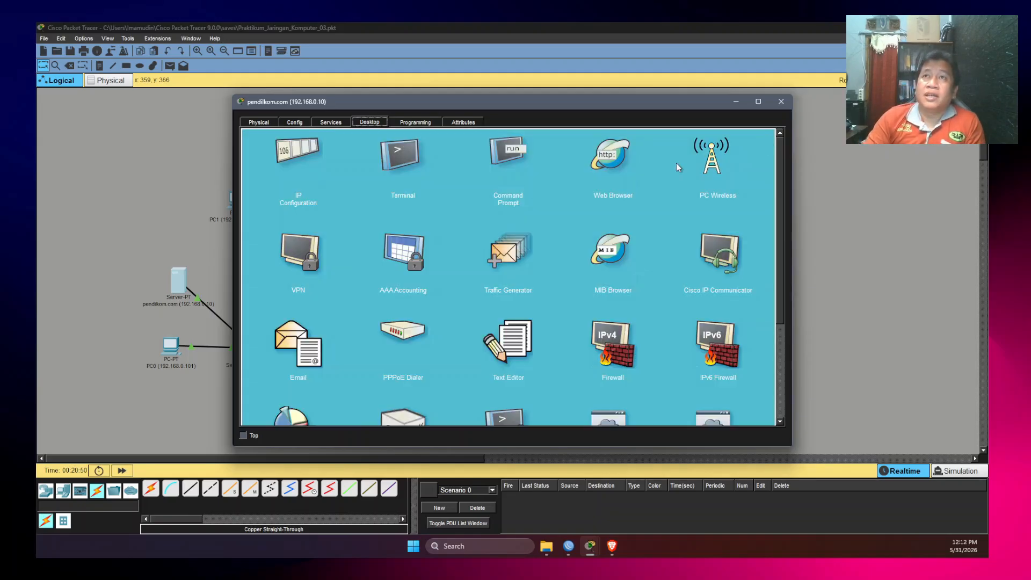
- Ping the gateway 192.168.0.1 from the pendilkom.com server's command prompt, interrupt the ping and close the server's window
{"action": "left_click", "coordinate": [510, 158]}
{"action": "type", "text": "ping 192.1"}
{"action": "type", "text": "0.1"}
{"action": "key", "text": "Return"}
{"action": "key", "text": "ctrl+c"}
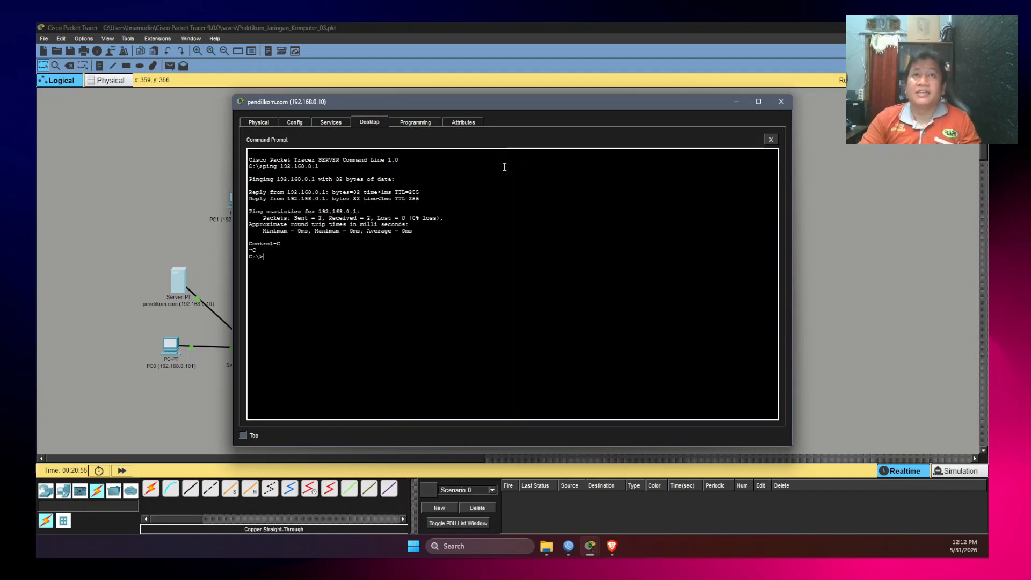
{"action": "left_click", "coordinate": [770, 140]}
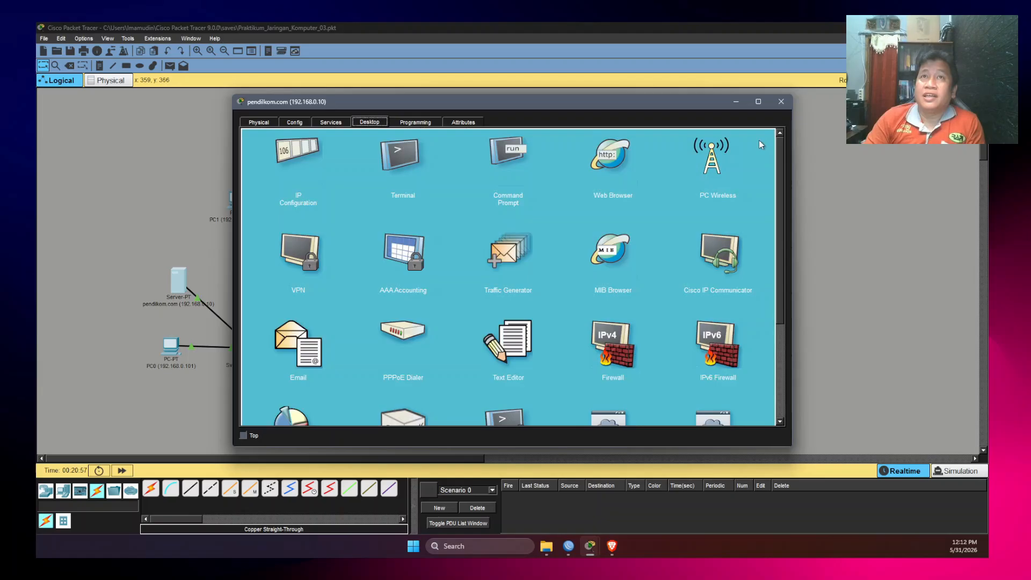
{"action": "left_click", "coordinate": [781, 102]}
- Tidy the topology by moving PC0 slightly down and left and placing the ilkom.com server just above and left of Switch0
{"action": "left_click_drag", "start_coordinate": [316, 132], "coordinate": [341, 134]}
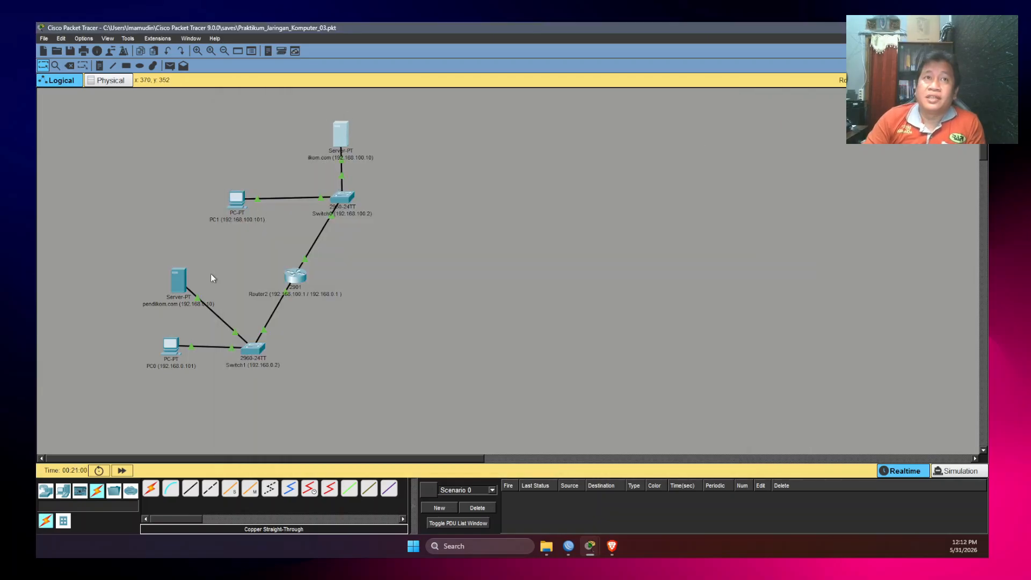
{"action": "left_click_drag", "start_coordinate": [167, 353], "coordinate": [153, 374]}
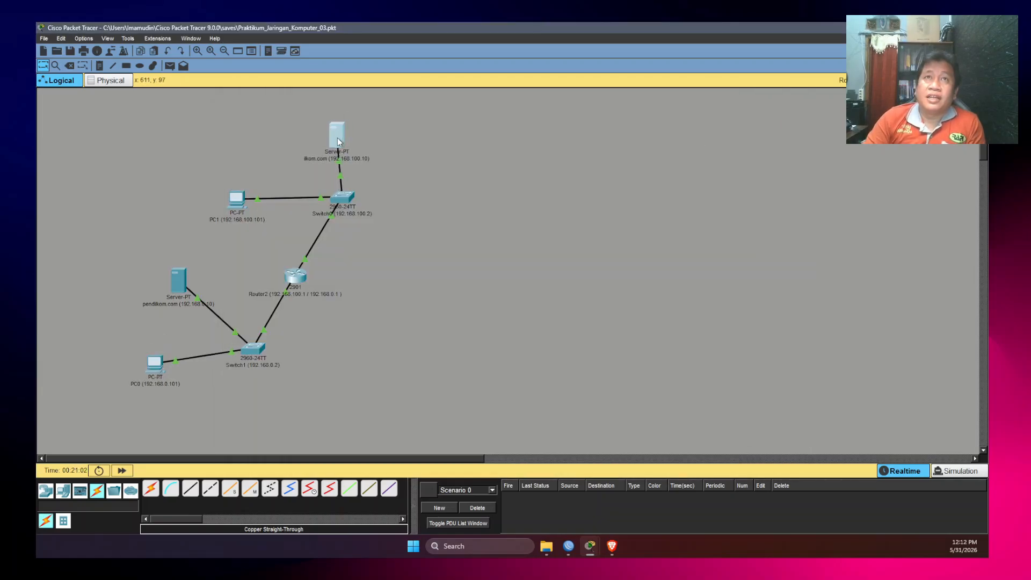
{"action": "left_click_drag", "start_coordinate": [346, 139], "coordinate": [322, 146]}
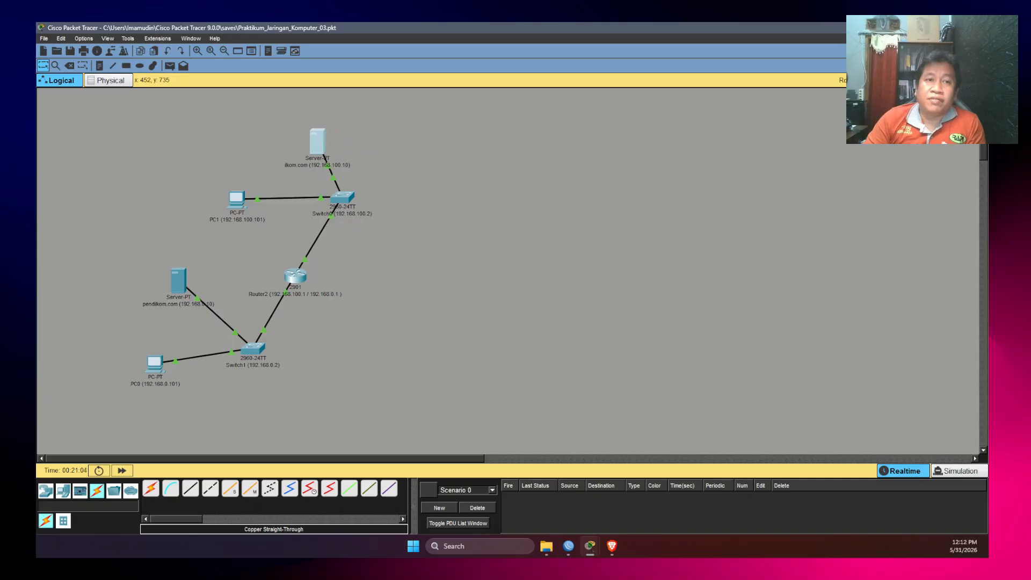
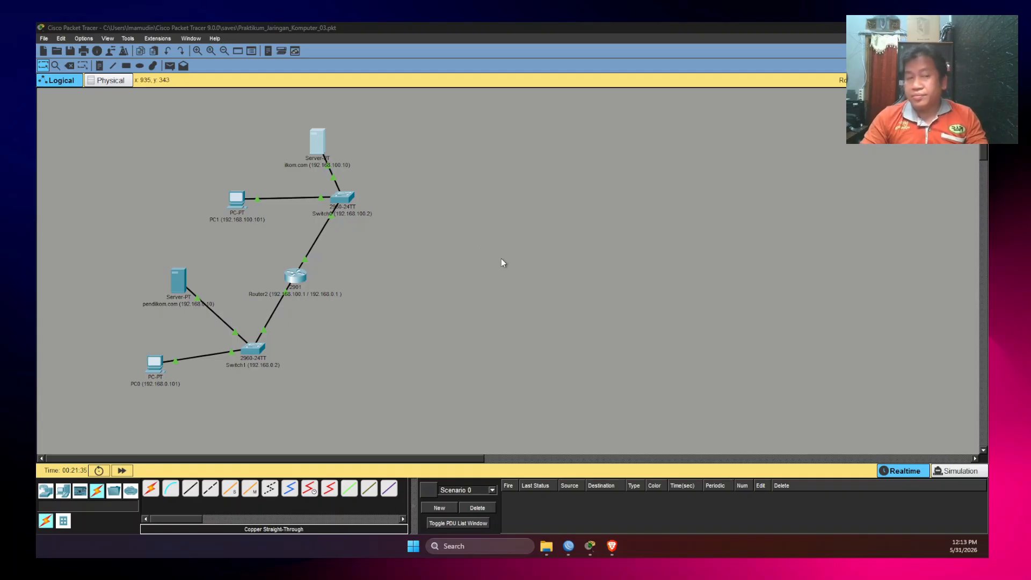
- Open the index.html file of the ilkom.com server's HTTP service for editing
{"action": "left_click", "coordinate": [316, 141]}
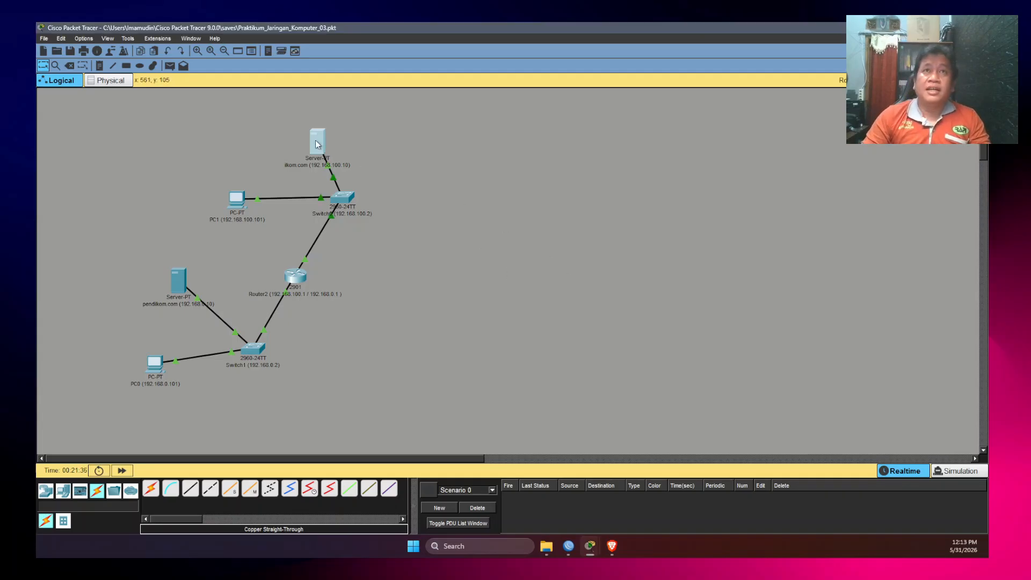
{"action": "left_click", "coordinate": [318, 143]}
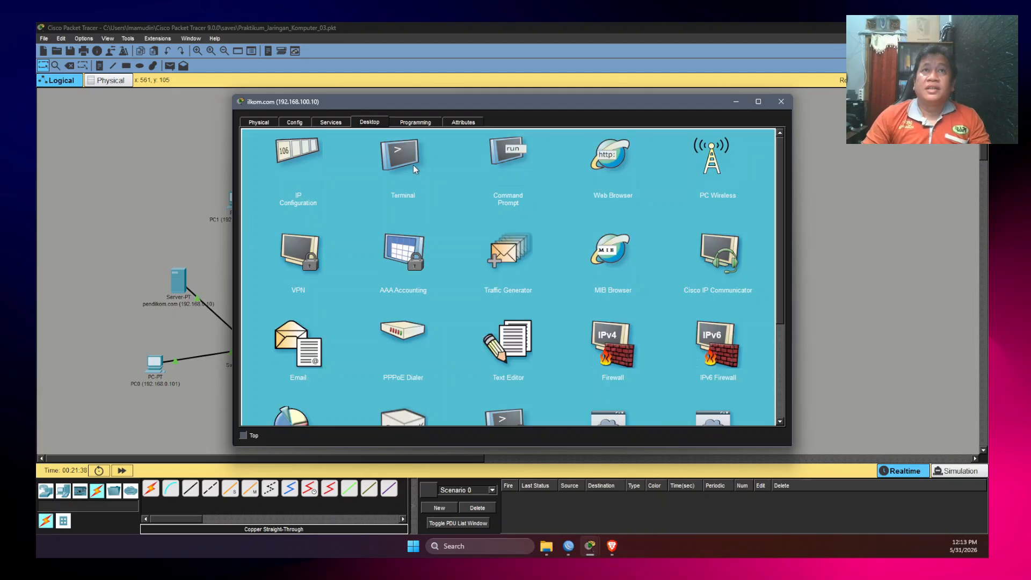
{"action": "left_click", "coordinate": [295, 122]}
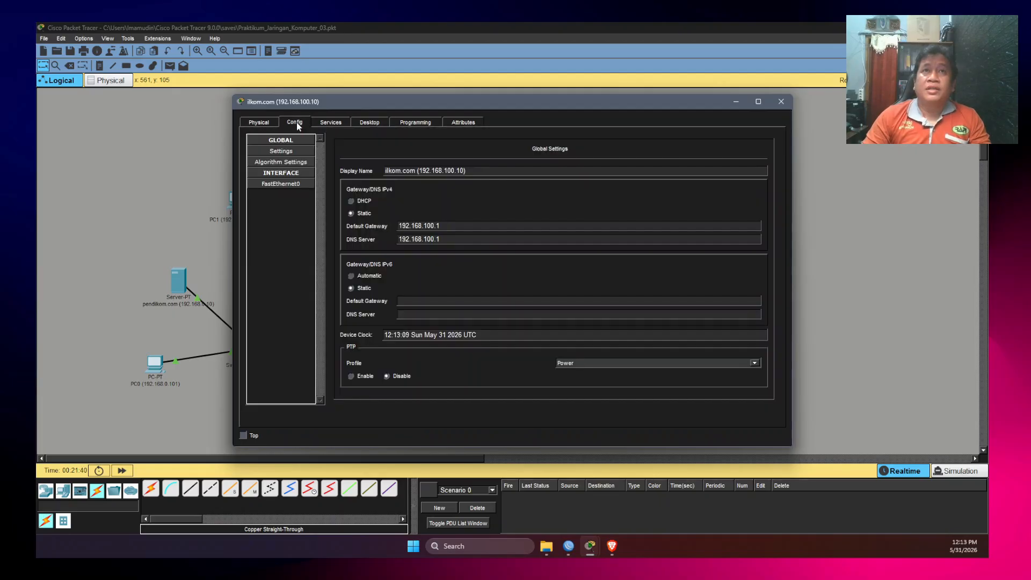
{"action": "left_click", "coordinate": [325, 123]}
{"action": "left_click_drag", "start_coordinate": [434, 109], "coordinate": [541, 132]}
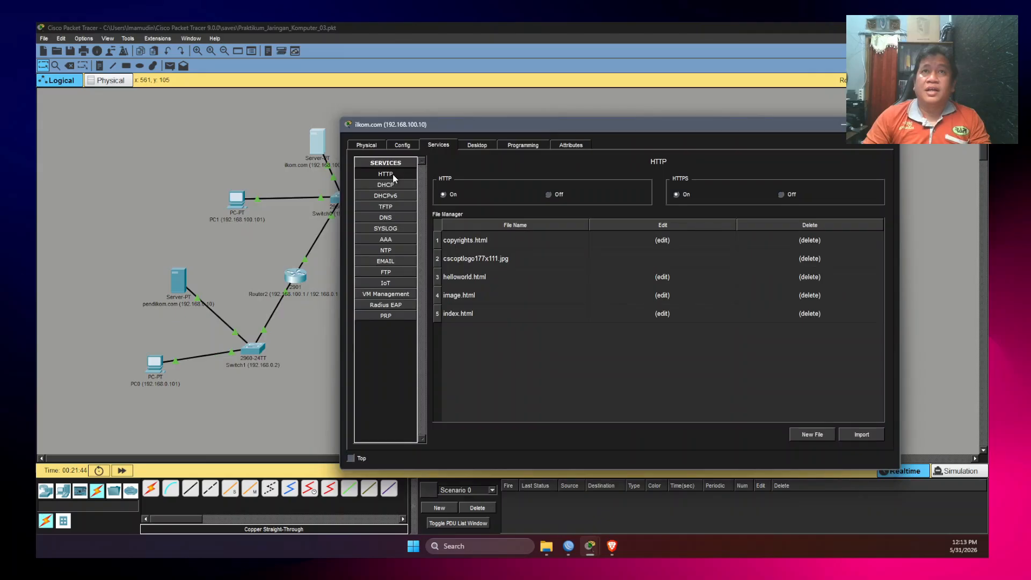
{"action": "left_click", "coordinate": [394, 177]}
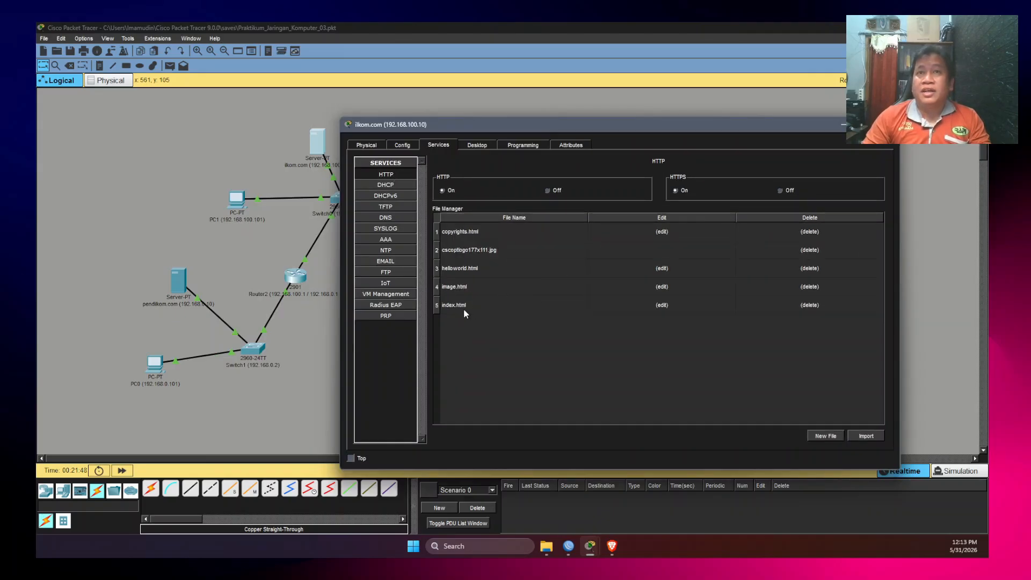
{"action": "left_click", "coordinate": [661, 305]}
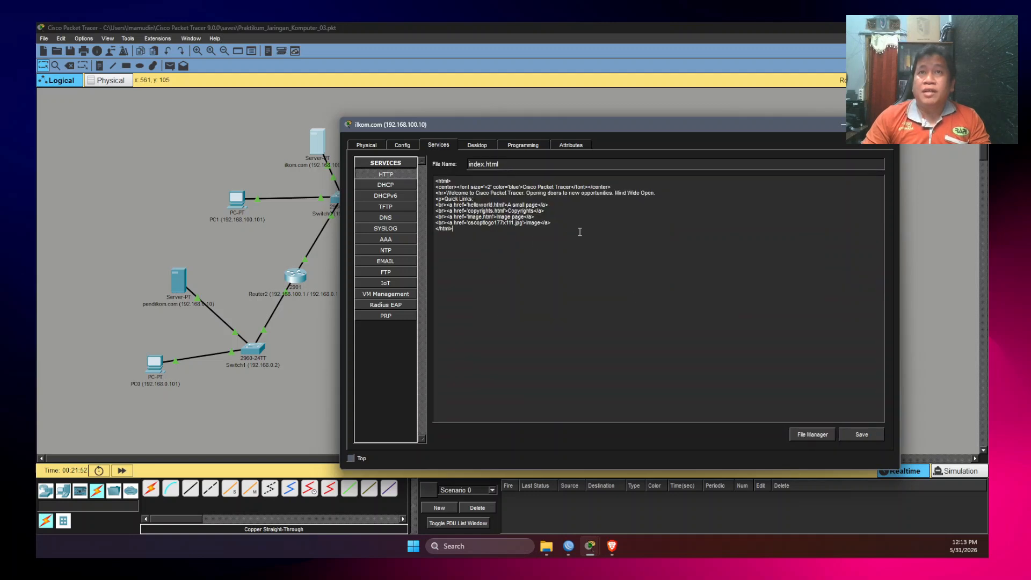
{"action": "left_click_drag", "start_coordinate": [579, 232], "coordinate": [431, 188]}
{"action": "type", "text": "<"}
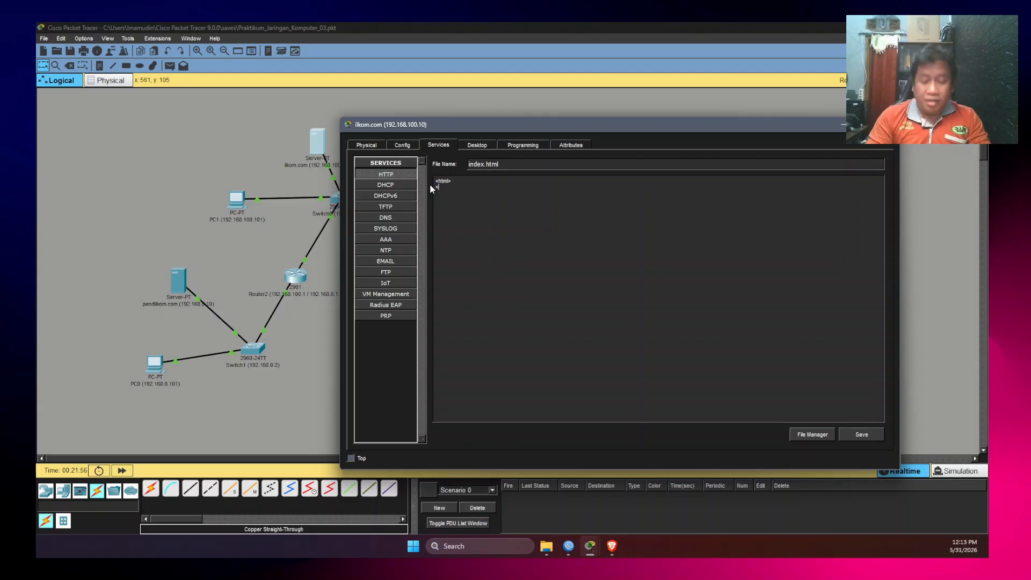
{"action": "key", "text": "ctrl+z"}
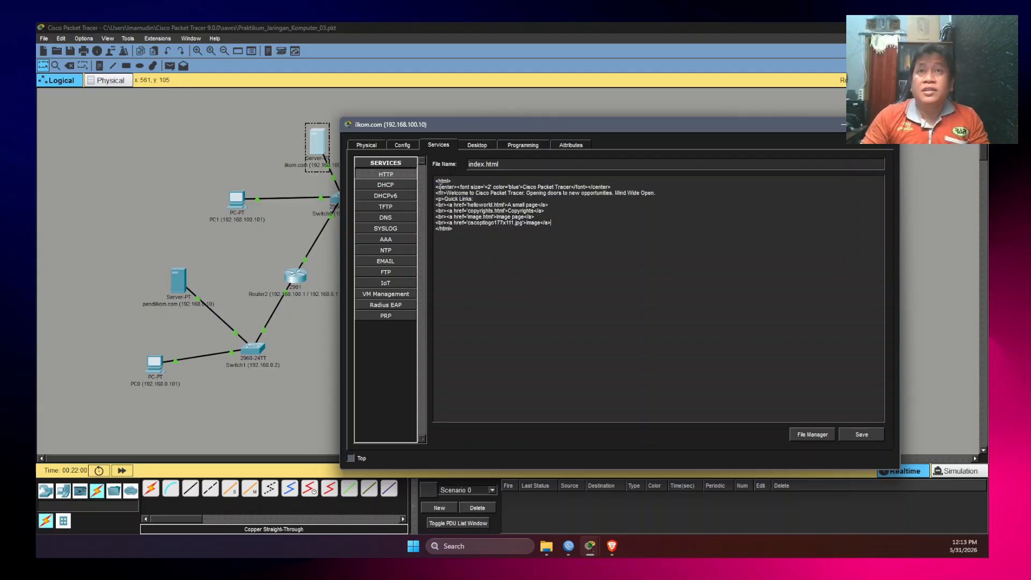
- Replace everything between the html tags of index.html with "<h1>Welcome to <b>ilkom.com</b> Server</h1>"
{"action": "left_click_drag", "start_coordinate": [436, 189], "coordinate": [557, 224]}
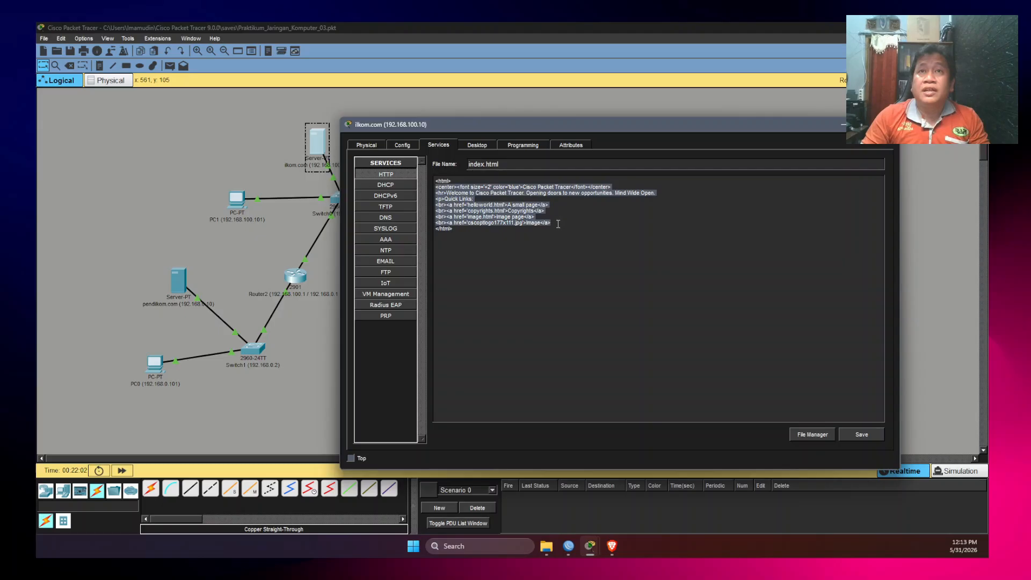
{"action": "key", "text": "BackSpace"}
{"action": "type", "text": "<h1>Welcome to iko"}
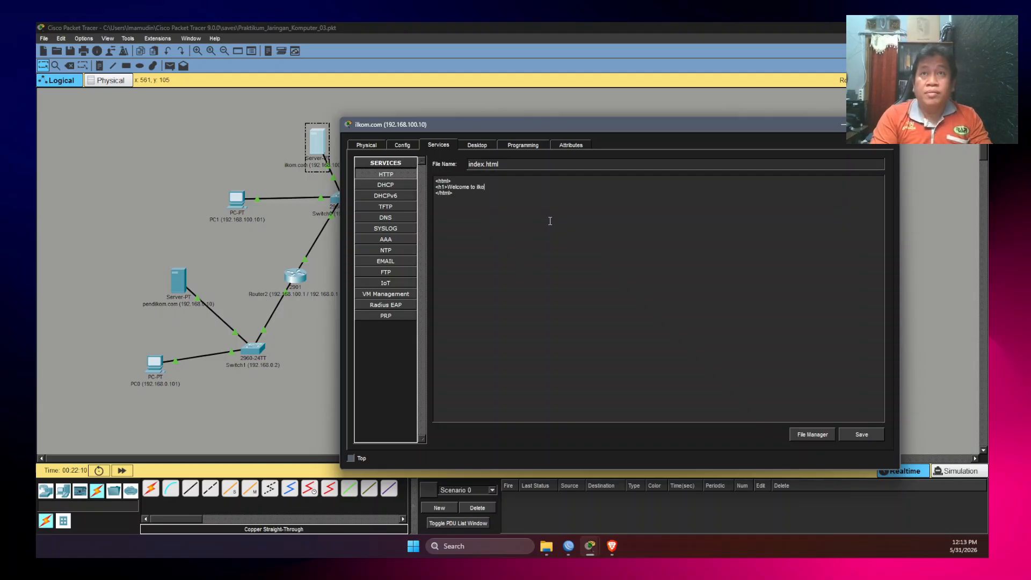
{"action": "key", "text": "BackSpace"}
{"action": "key", "text": "BackSpace"}
{"action": "key", "text": "BackSpace"}
{"action": "type", "text": "<b"}
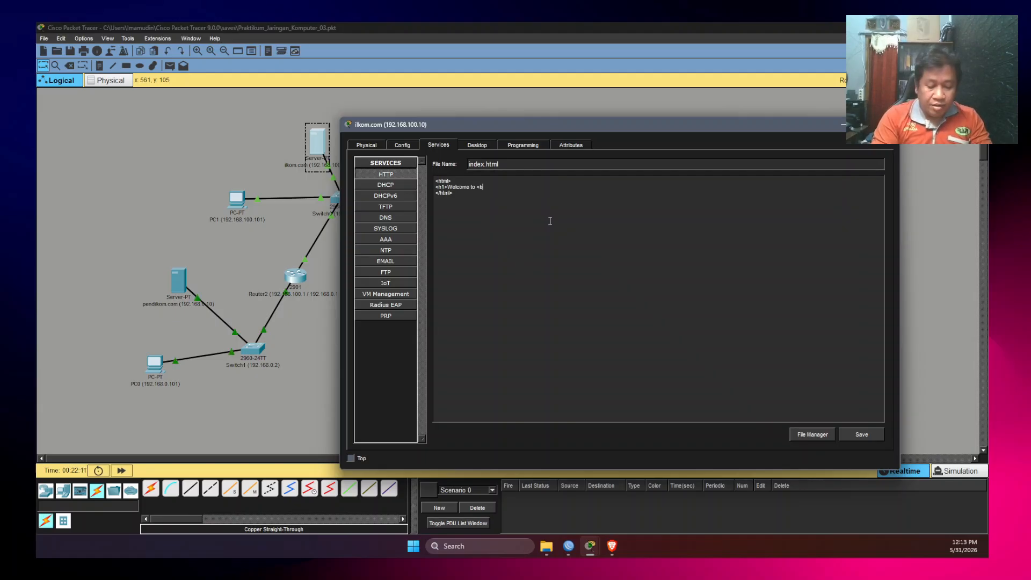
{"action": "type", "text": ">ilkom.com"}
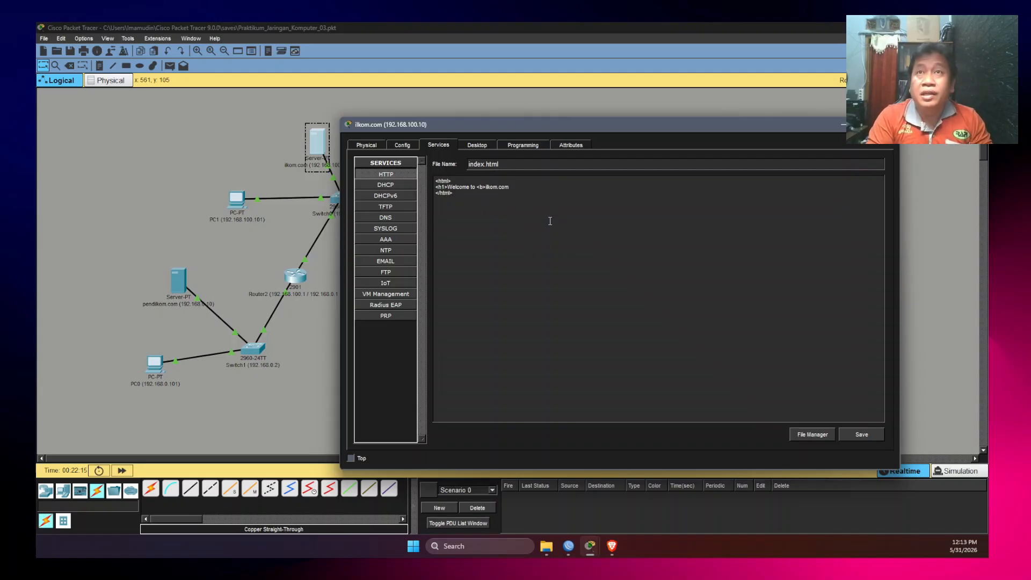
{"action": "type", "text": "</b> SErver"}
{"action": "key", "text": "BackSpace"}
{"action": "key", "text": "BackSpace"}
{"action": "key", "text": "BackSpace"}
{"action": "key", "text": "BackSpace"}
{"action": "key", "text": "BackSpace"}
{"action": "type", "text": "erver"}
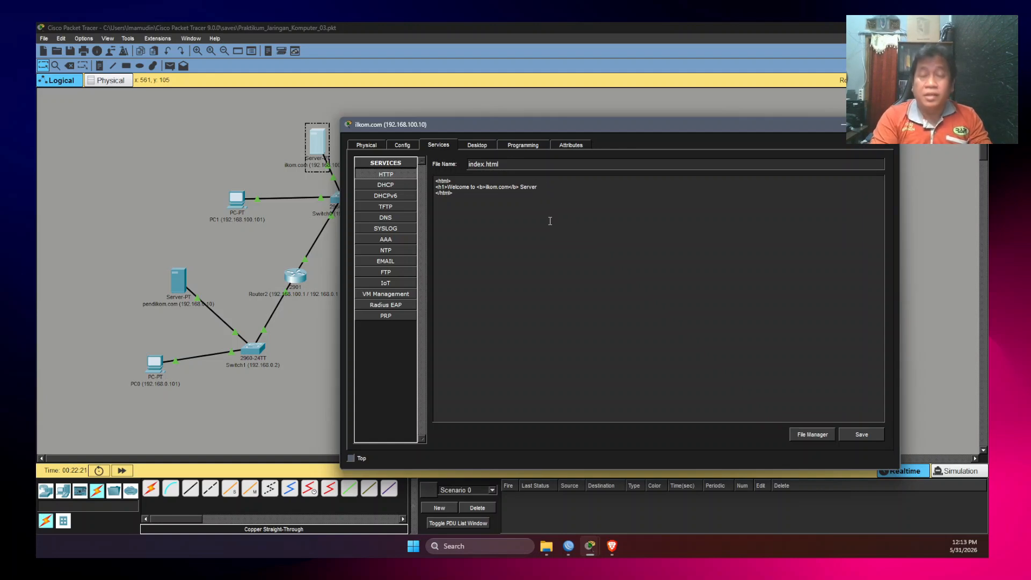
{"action": "type", "text": "</h1>"}
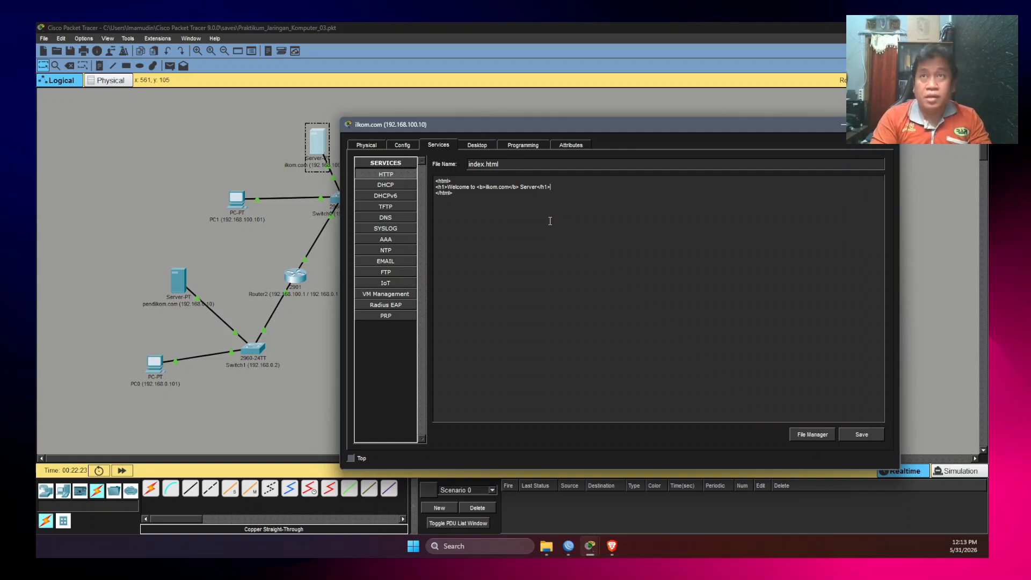
- Copy the whole HTML code of the ilkom.com index.html, save the file over the existing one and close the server's window
{"action": "left_click_drag", "start_coordinate": [541, 220], "coordinate": [428, 180]}
{"action": "key", "text": "ctrl+c"}
{"action": "left_click", "coordinate": [491, 211]}
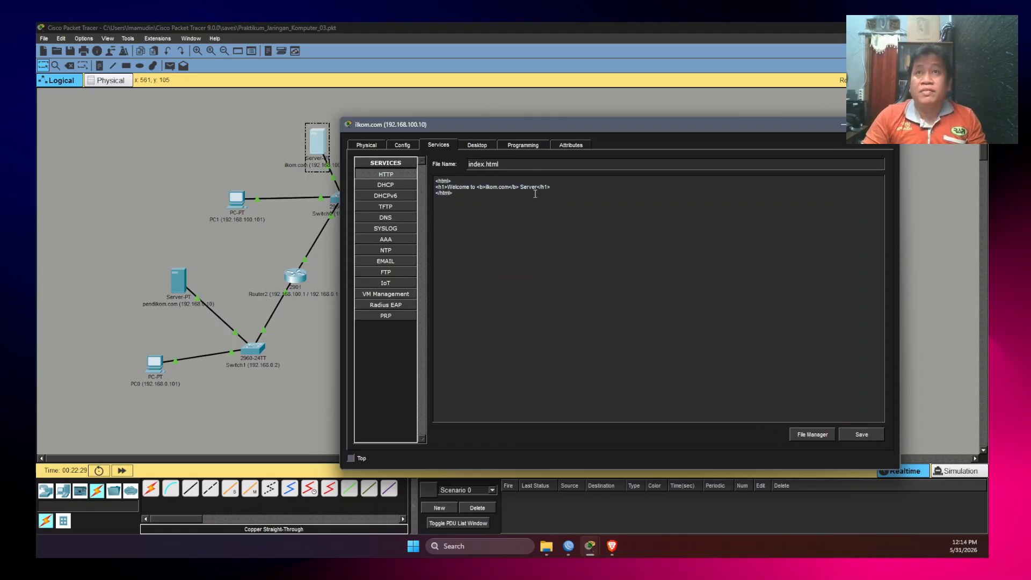
{"action": "left_click", "coordinate": [869, 434]}
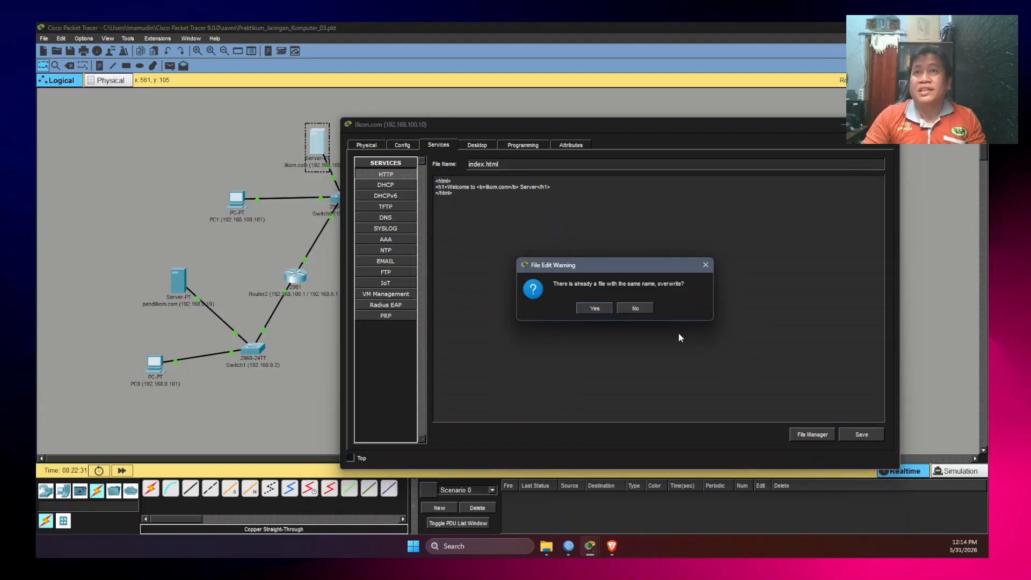
{"action": "left_click", "coordinate": [602, 305]}
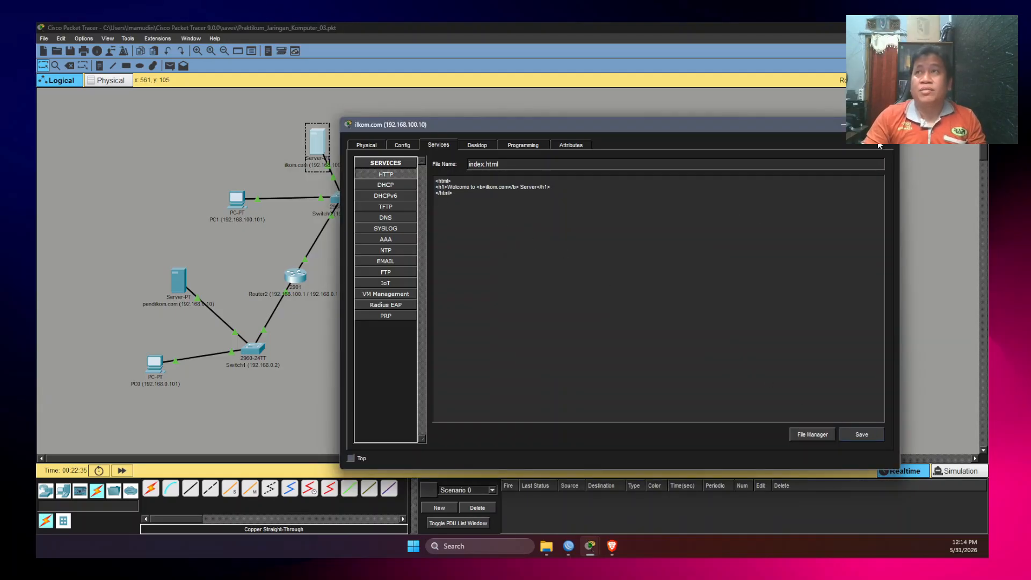
{"action": "left_click", "coordinate": [886, 124]}
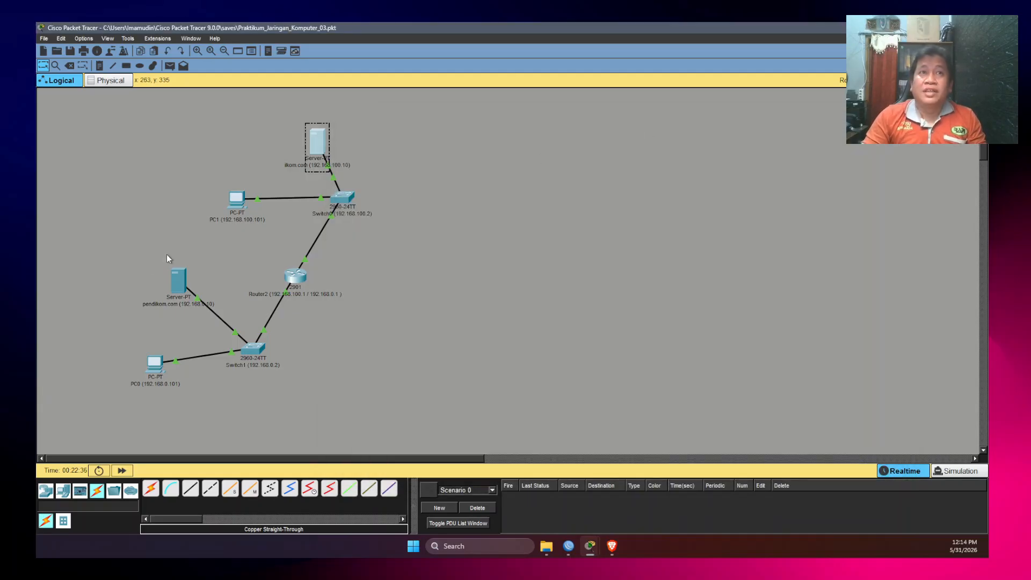
- Replace all the code in the pendilkom.com server's HTTP index.html with the copied HTML, changing the site name to pendilkom.com
{"action": "left_click", "coordinate": [177, 287]}
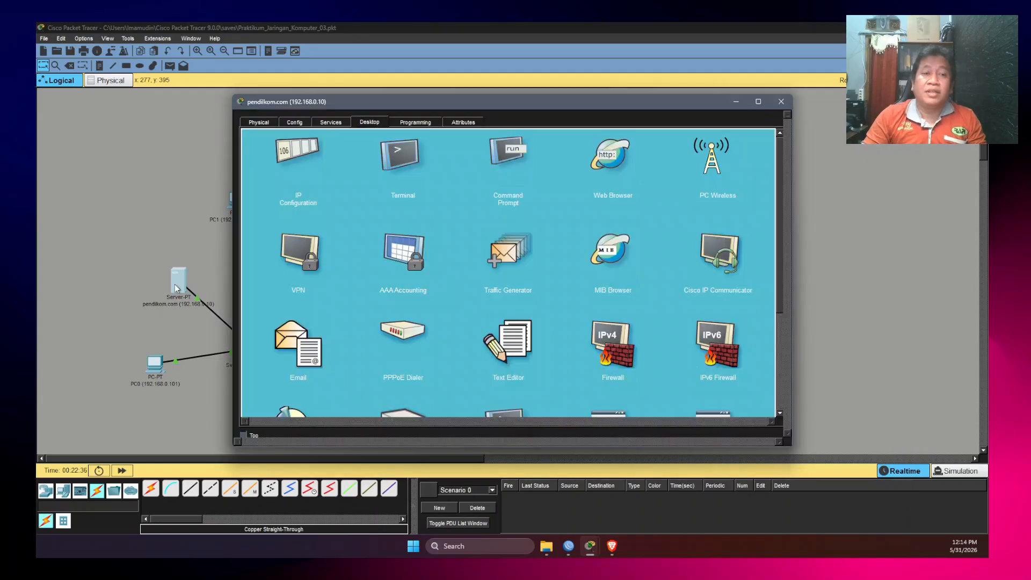
{"action": "left_click", "coordinate": [336, 121]}
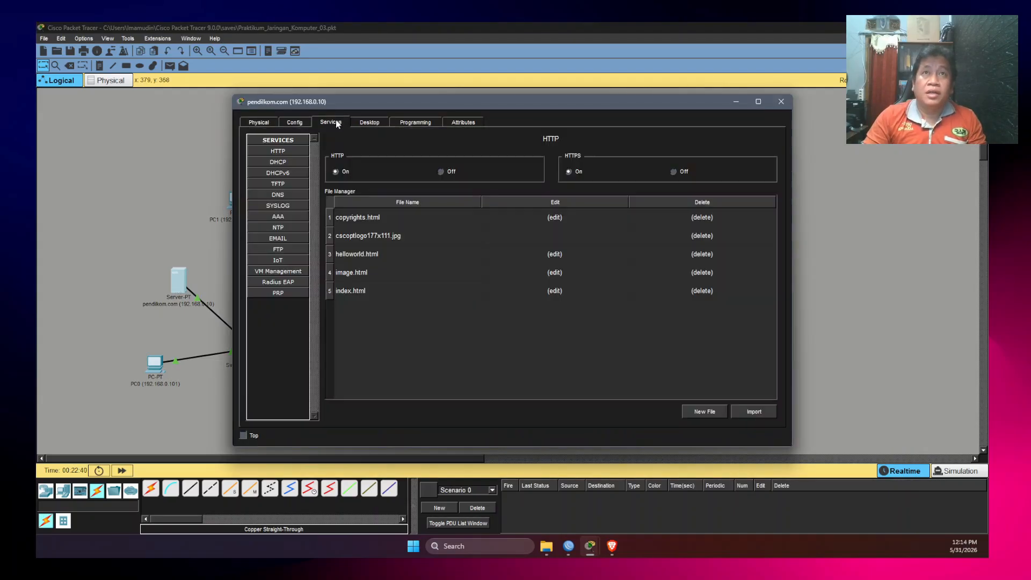
{"action": "left_click", "coordinate": [564, 292]}
{"action": "key", "text": "ctrl+a"}
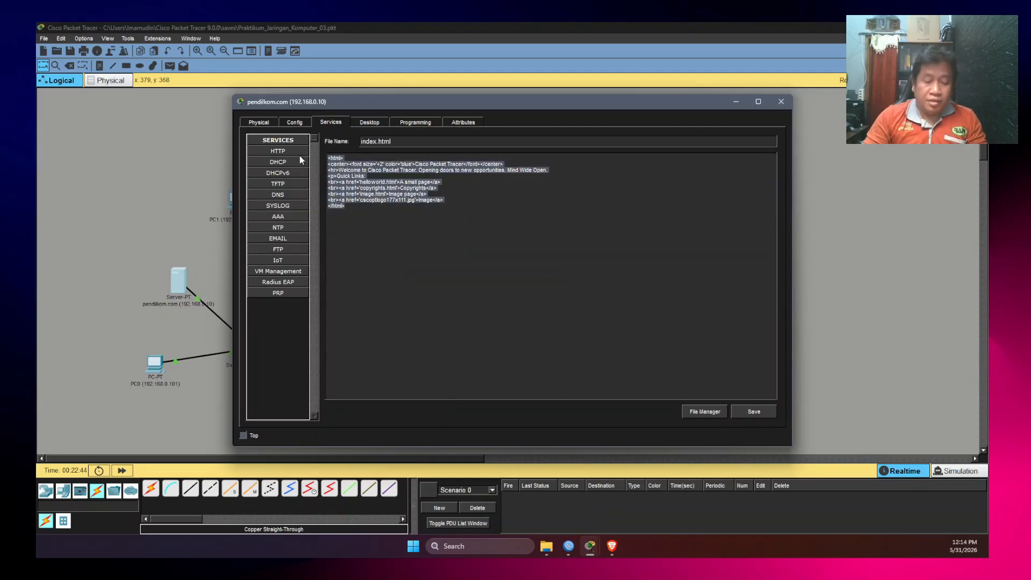
{"action": "key", "text": "ctrl+v"}
{"action": "double_click", "coordinate": [383, 164]}
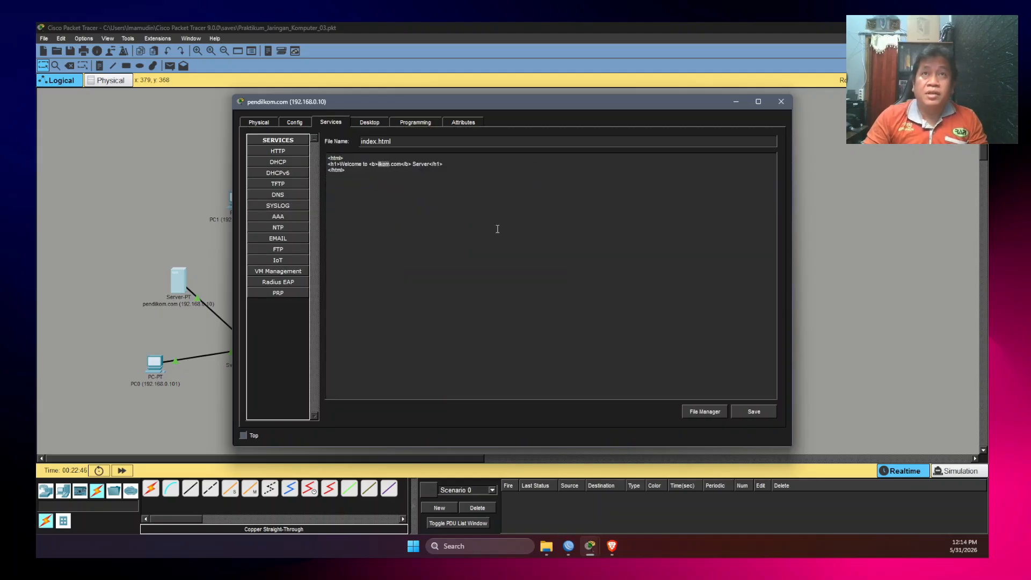
{"action": "type", "text": "pendilkom"}
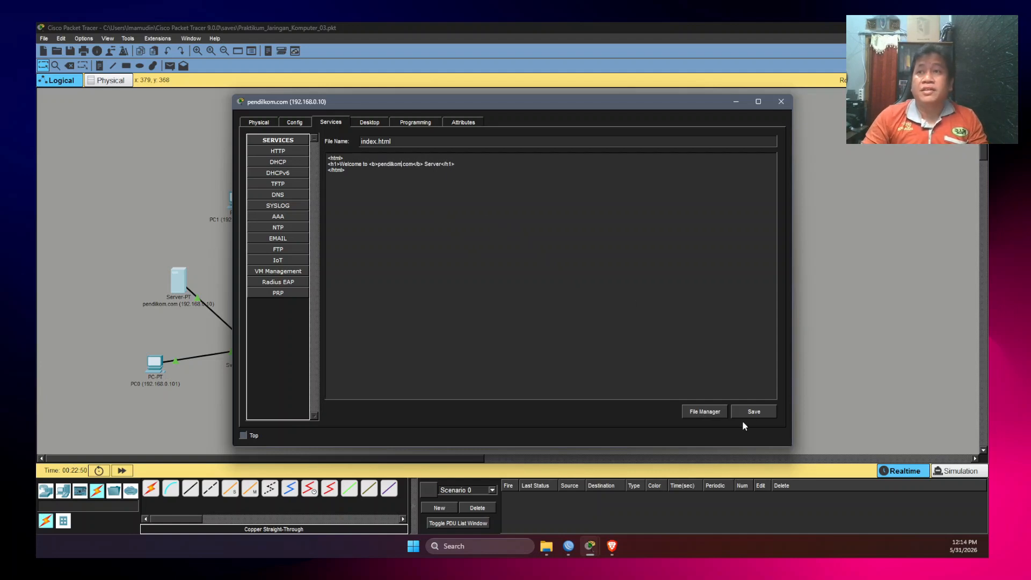
- Save the pendilkom.com server's index.html, overwriting the existing file
{"action": "left_click", "coordinate": [753, 412]}
{"action": "left_click", "coordinate": [487, 286]}
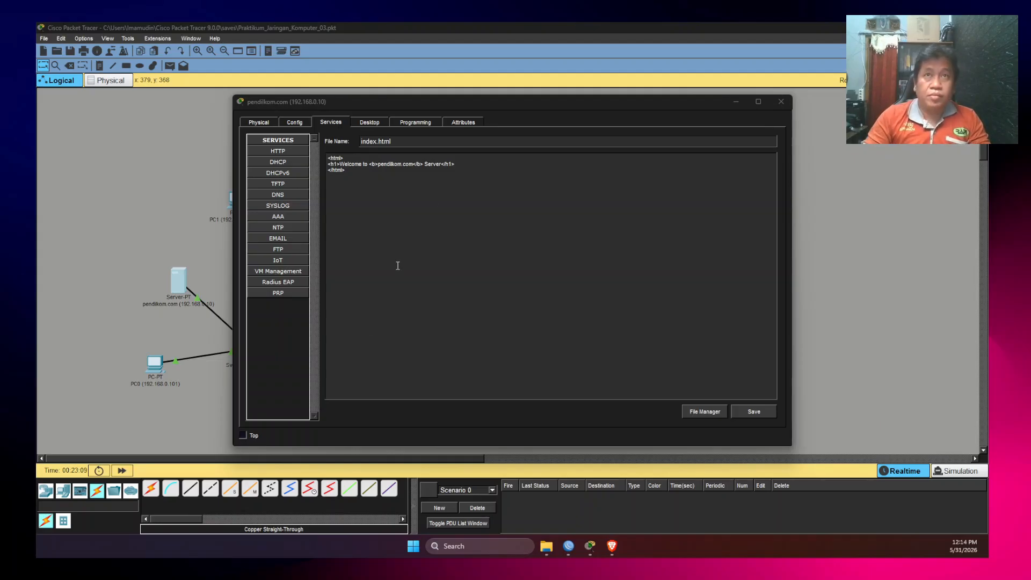
{"action": "left_click", "coordinate": [446, 175]}
{"action": "left_click", "coordinate": [748, 414]}
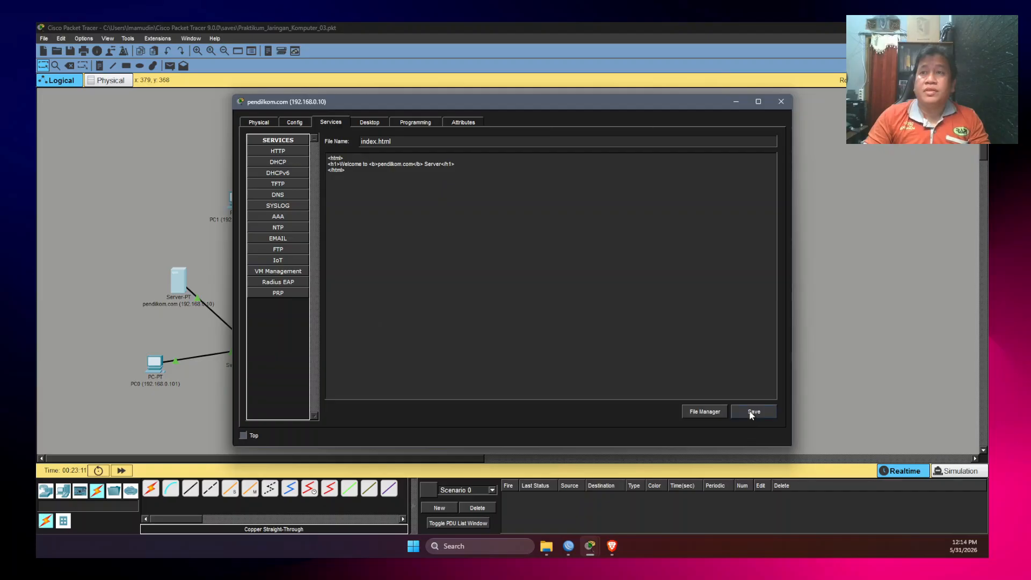
{"action": "left_click", "coordinate": [478, 286]}
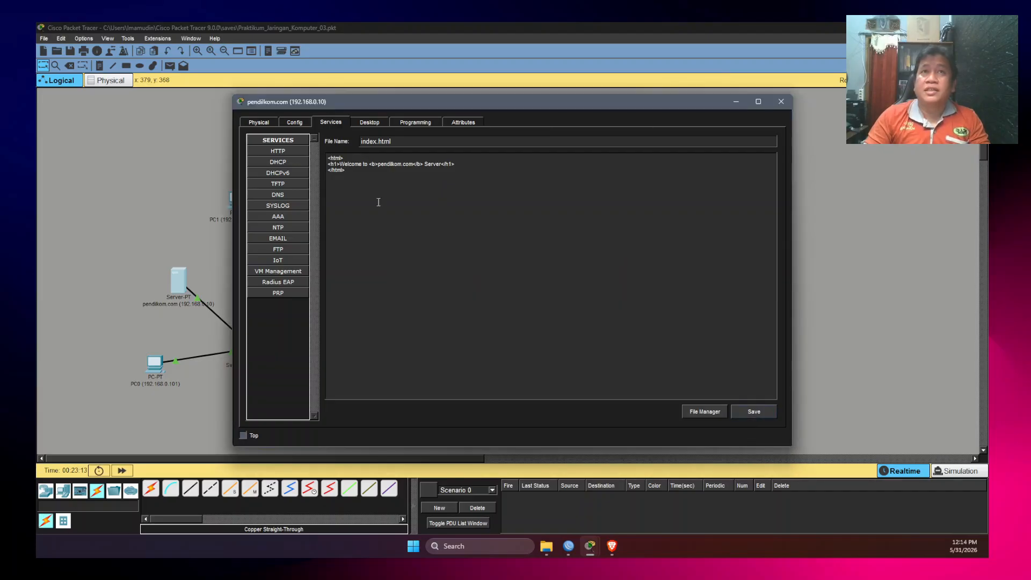
- Review the pendilkom.com server's HTTP files and global settings and the ilkom.com server's HTTP files, and close both windows
{"action": "left_click", "coordinate": [281, 154]}
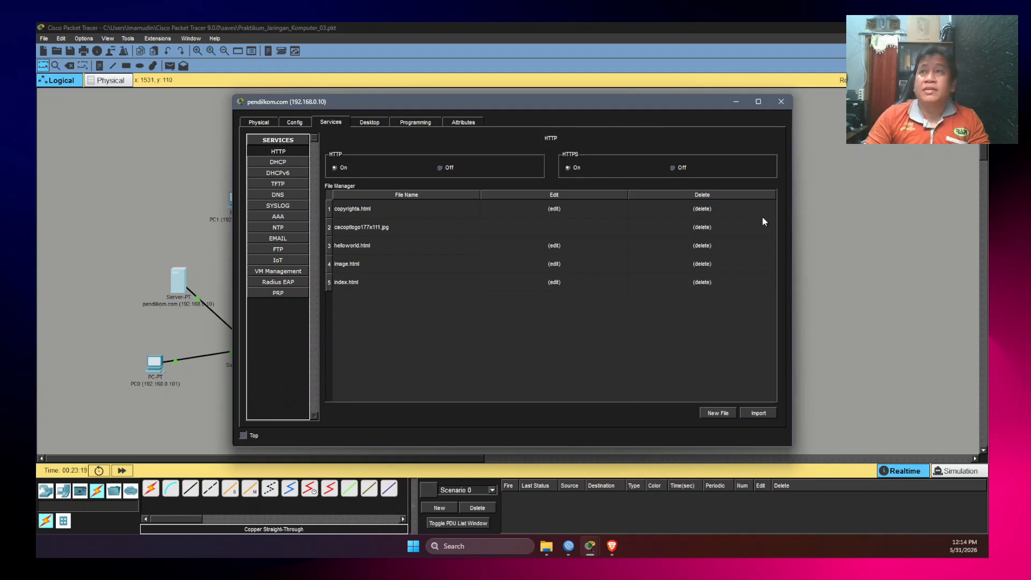
{"action": "left_click", "coordinate": [294, 122]}
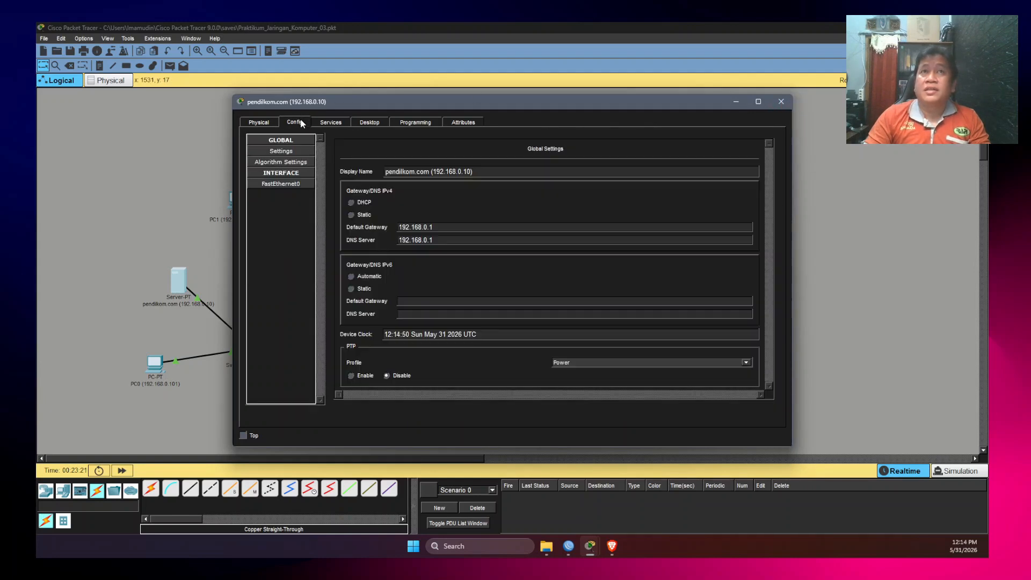
{"action": "left_click", "coordinate": [781, 102]}
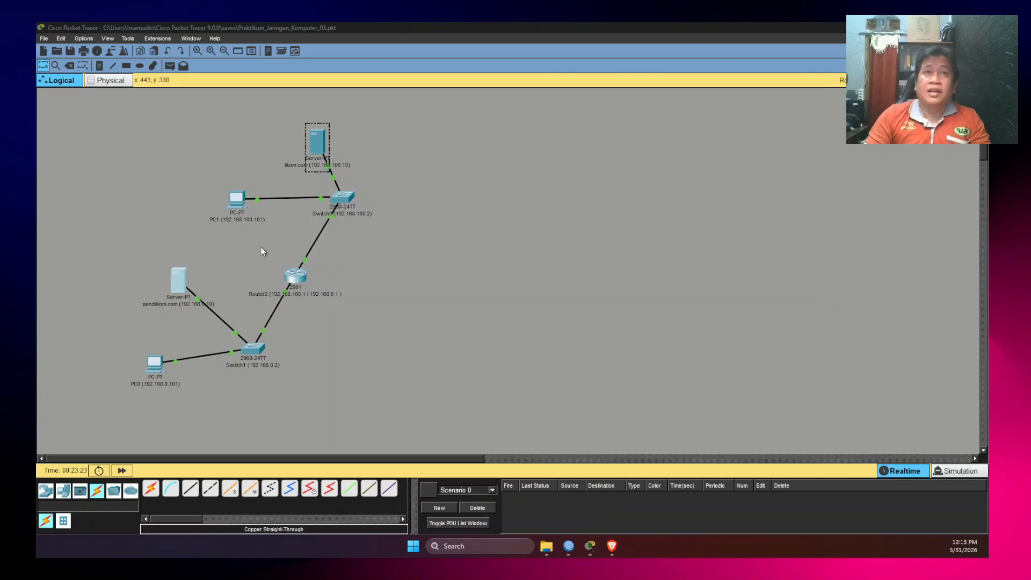
{"action": "left_click", "coordinate": [327, 143]}
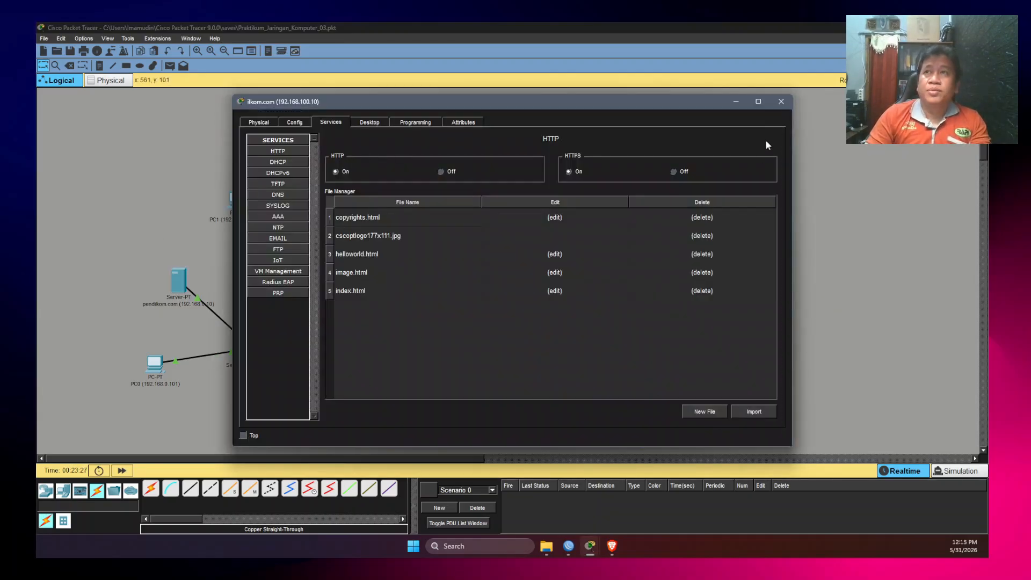
{"action": "left_click", "coordinate": [781, 102]}
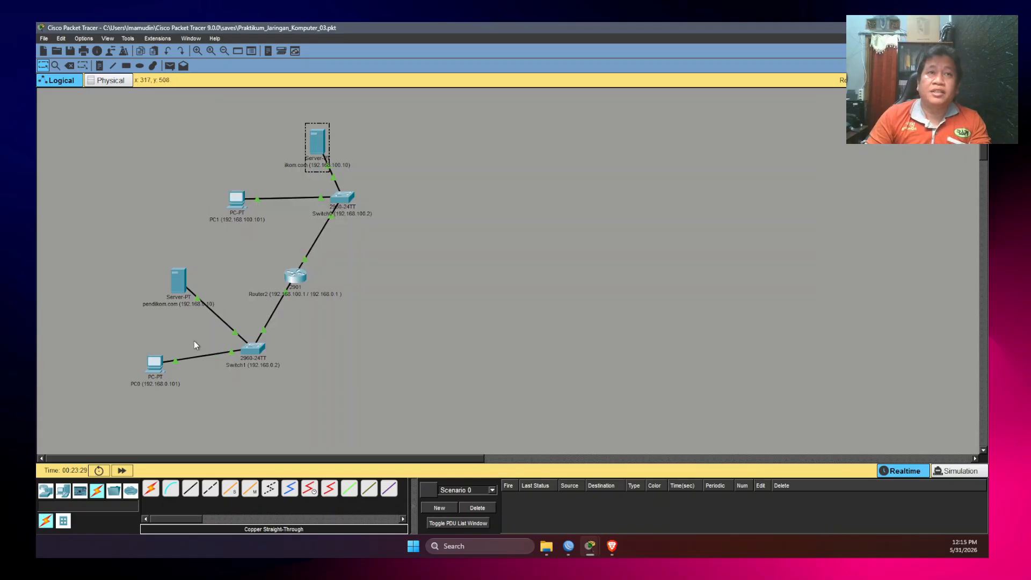
- Close PC0's command prompt and load 192.168.100.10 in its Web Browser
{"action": "left_click", "coordinate": [156, 364]}
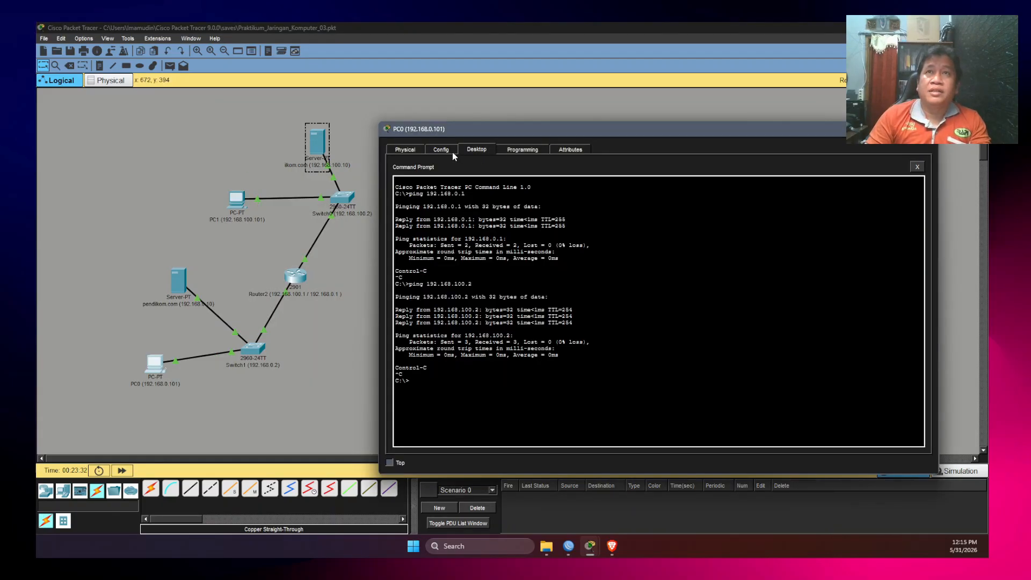
{"action": "left_click", "coordinate": [916, 166]}
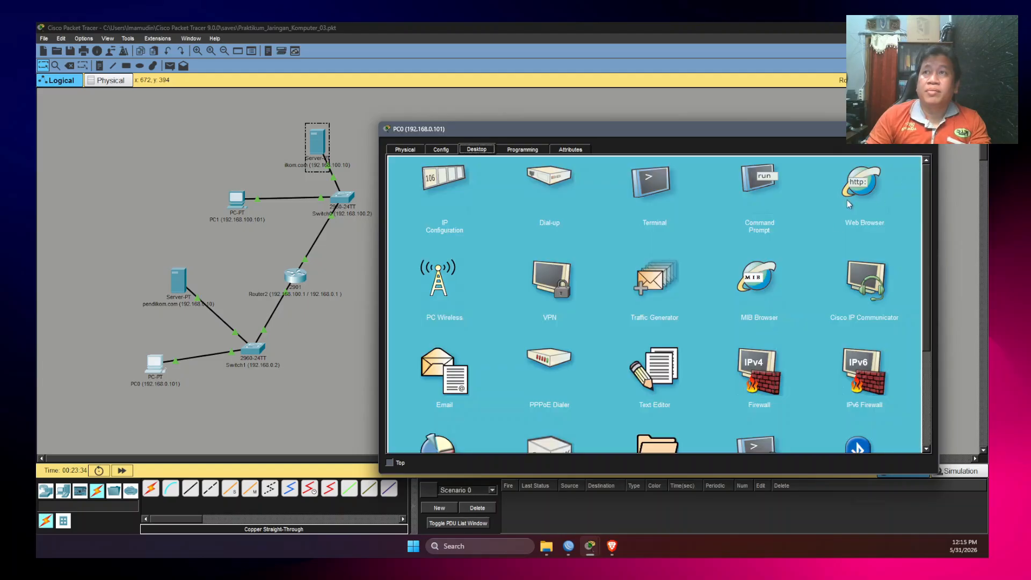
{"action": "left_click", "coordinate": [866, 185]}
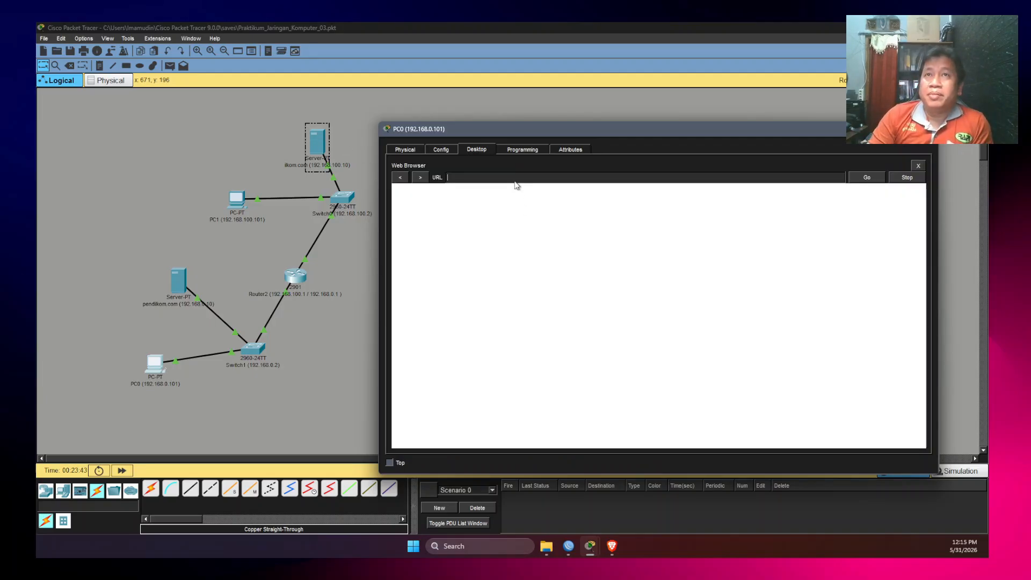
{"action": "type", "text": "192.168.100.10"}
{"action": "key", "text": "Return"}
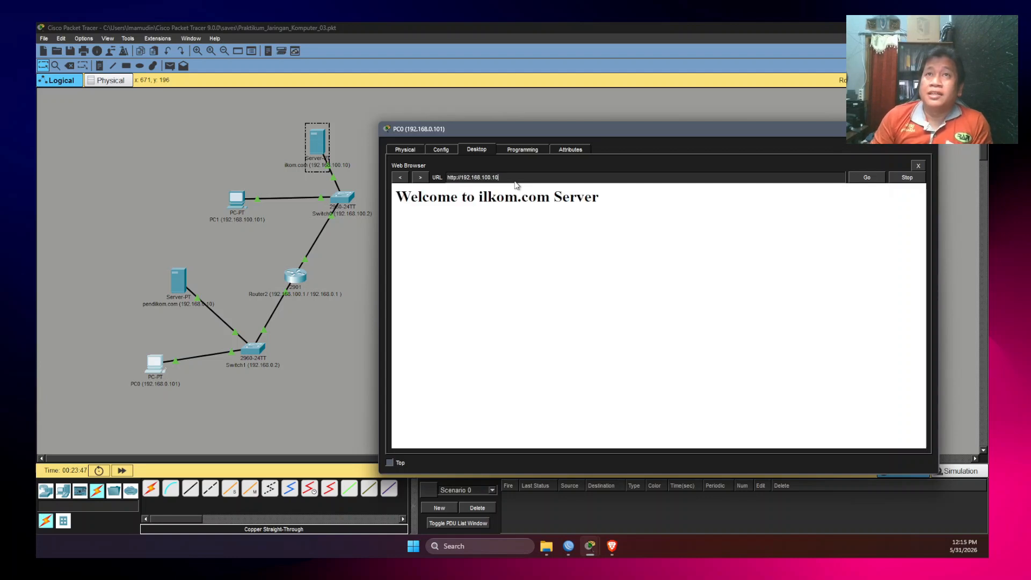
- Check the ilkom.com server's HTTP file list and close its window
{"action": "left_click", "coordinate": [320, 144]}
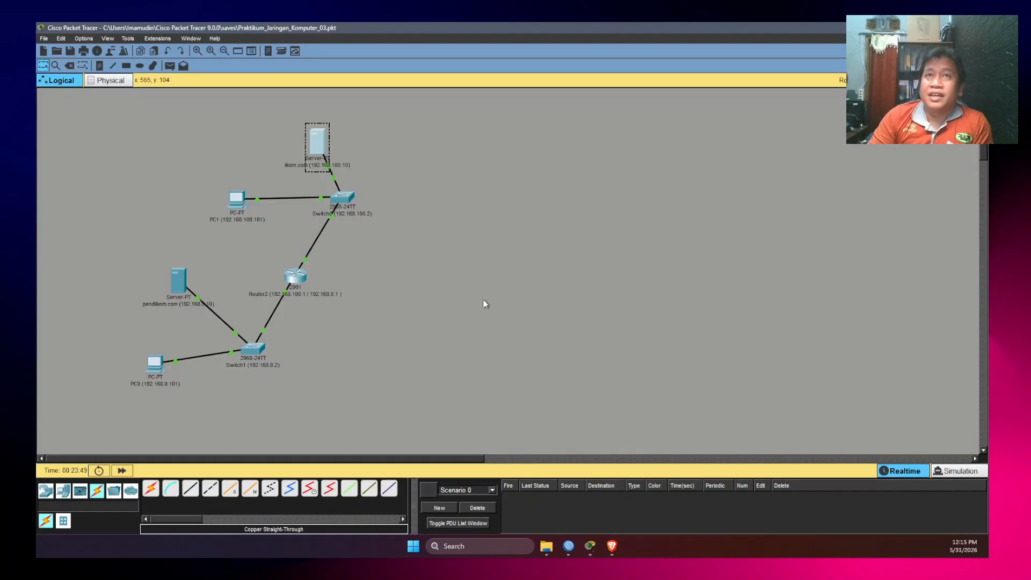
{"action": "left_click", "coordinate": [317, 142]}
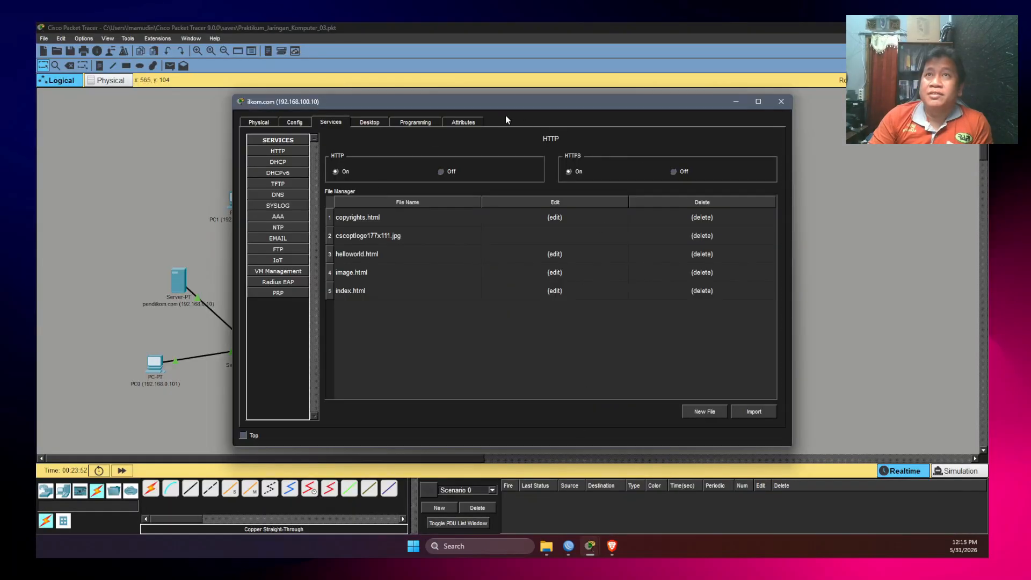
{"action": "left_click", "coordinate": [781, 102]}
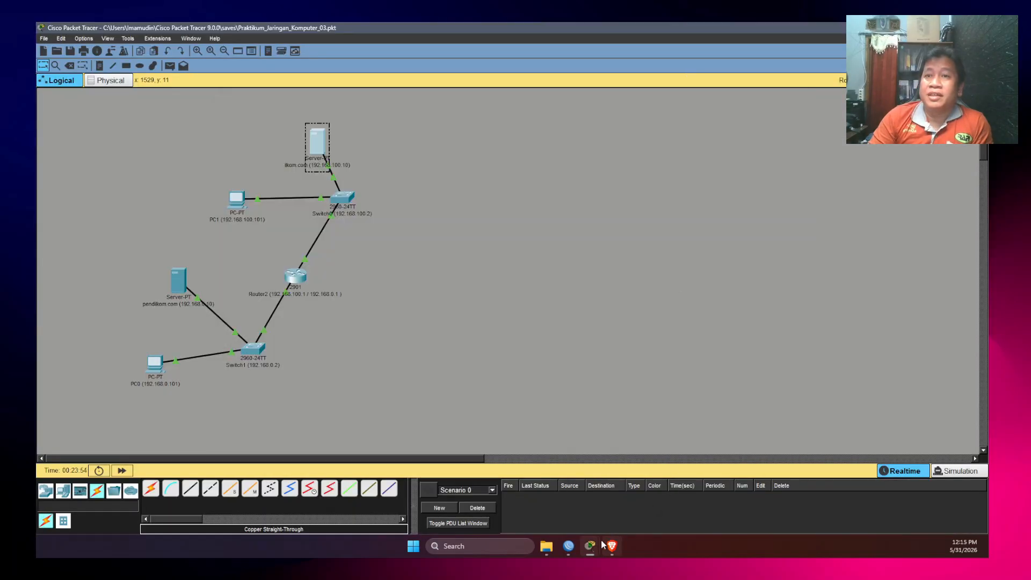
- Return to PC0's Web Browser, shift its window slightly and load the page at 192.168.0.10
{"action": "mouse_move", "coordinate": [592, 548]}
{"action": "left_click", "coordinate": [624, 503]}
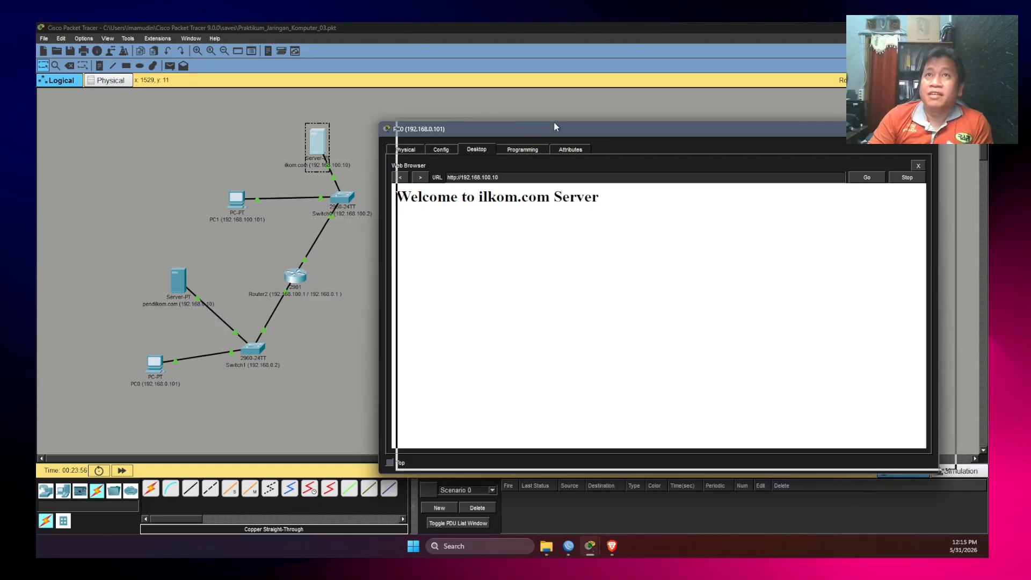
{"action": "left_click_drag", "start_coordinate": [504, 171], "coordinate": [582, 174]}
{"action": "type", "text": "0.10"}
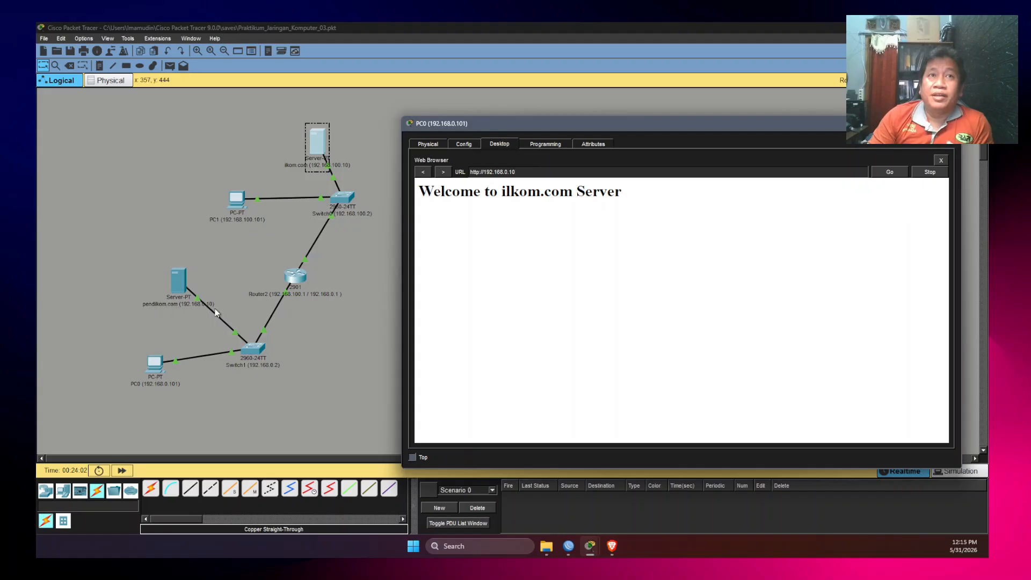
{"action": "left_click", "coordinate": [889, 172]}
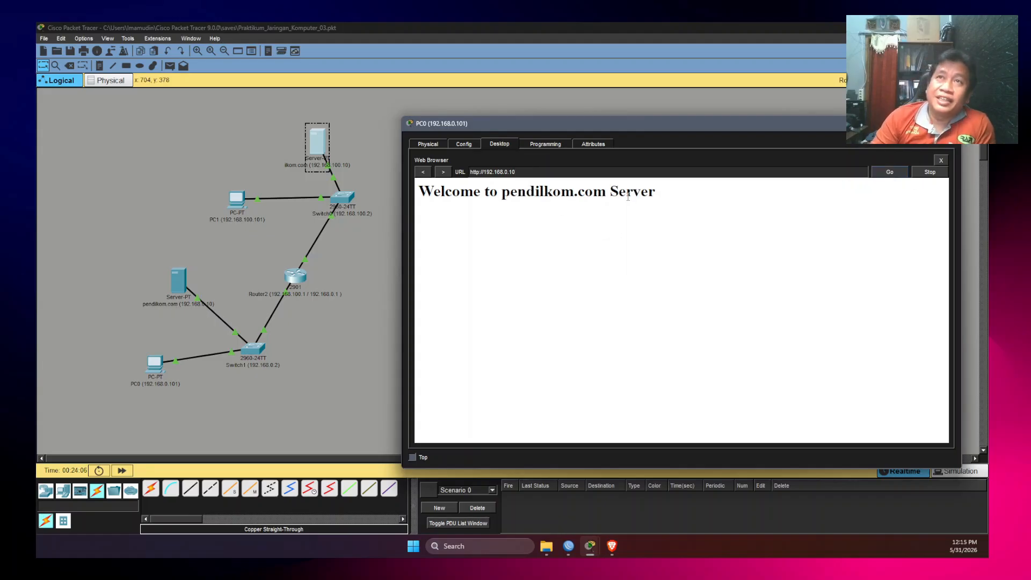
- Try to load ilkom.com by domain name in PC0's Web Browser, and close the browser and PC0's window
{"action": "left_click_drag", "start_coordinate": [517, 172], "coordinate": [433, 166]}
{"action": "type", "text": "ilkom.com"}
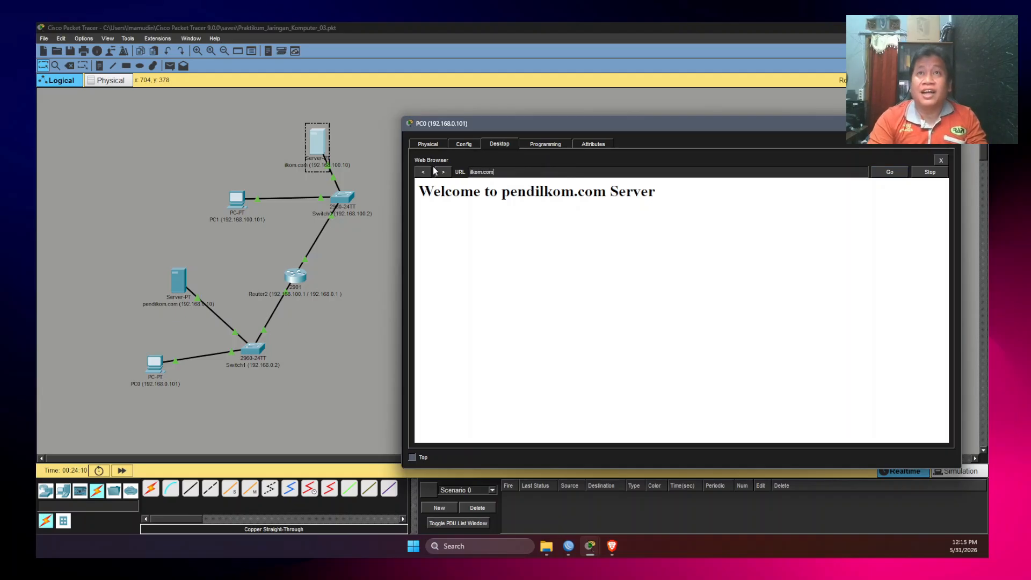
{"action": "left_click", "coordinate": [903, 175]}
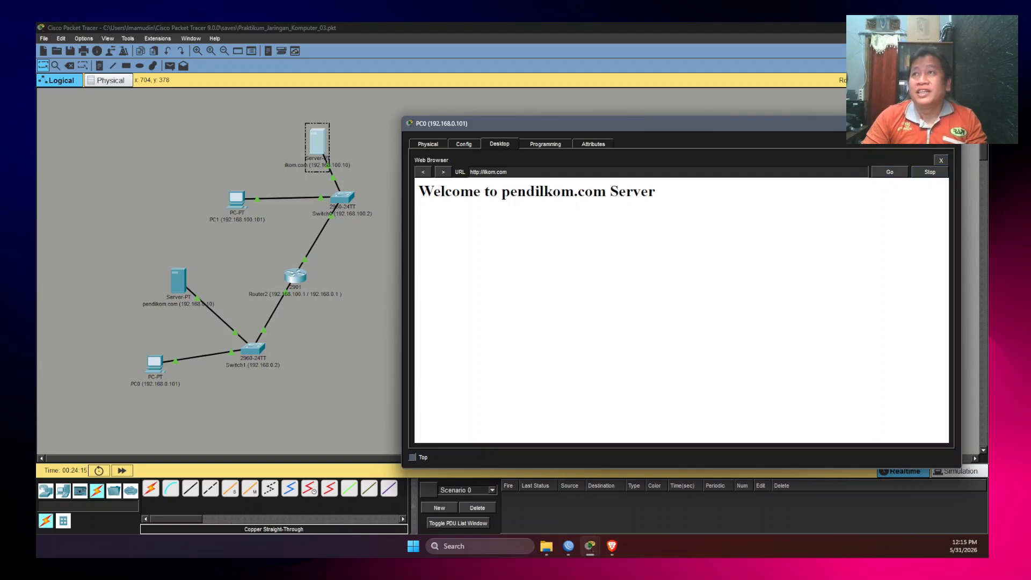
{"action": "left_click", "coordinate": [940, 160]}
{"action": "left_click", "coordinate": [952, 123]}
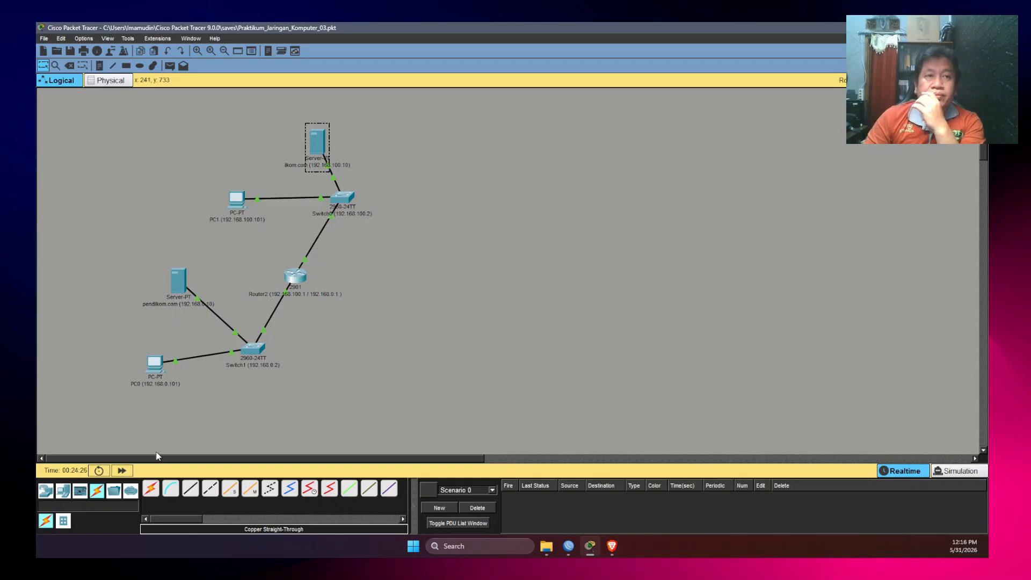
- Nudge the ilkom.com server up and left and PC1 up and right, and add a new Server-PT to the right of Switch0
{"action": "mouse_move", "coordinate": [318, 143]}
{"action": "left_mouse_down"}
{"action": "mouse_move", "coordinate": [334, 138]}
{"action": "mouse_move", "coordinate": [311, 136]}
{"action": "left_mouse_up"}
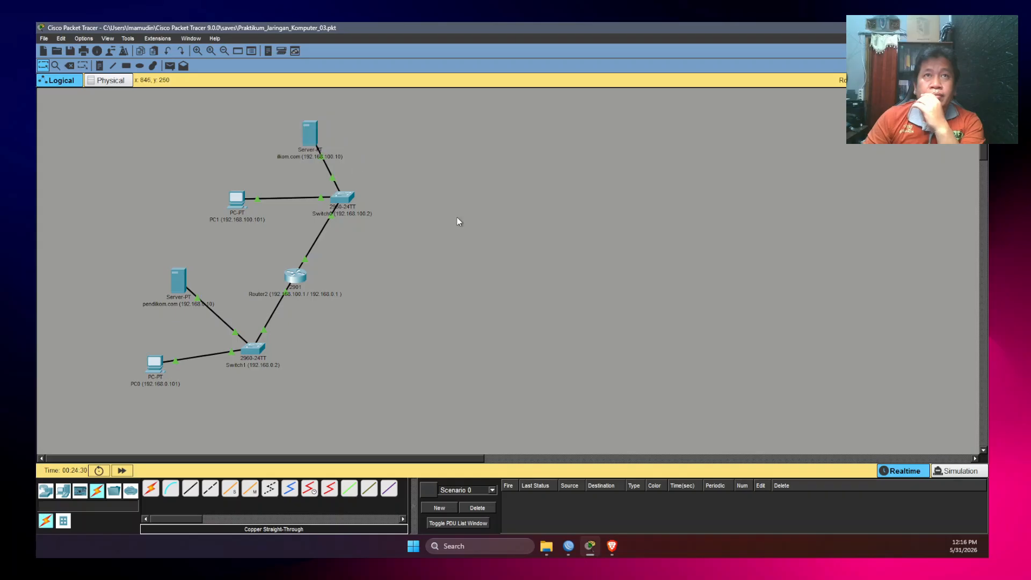
{"action": "left_click_drag", "start_coordinate": [242, 200], "coordinate": [249, 196]}
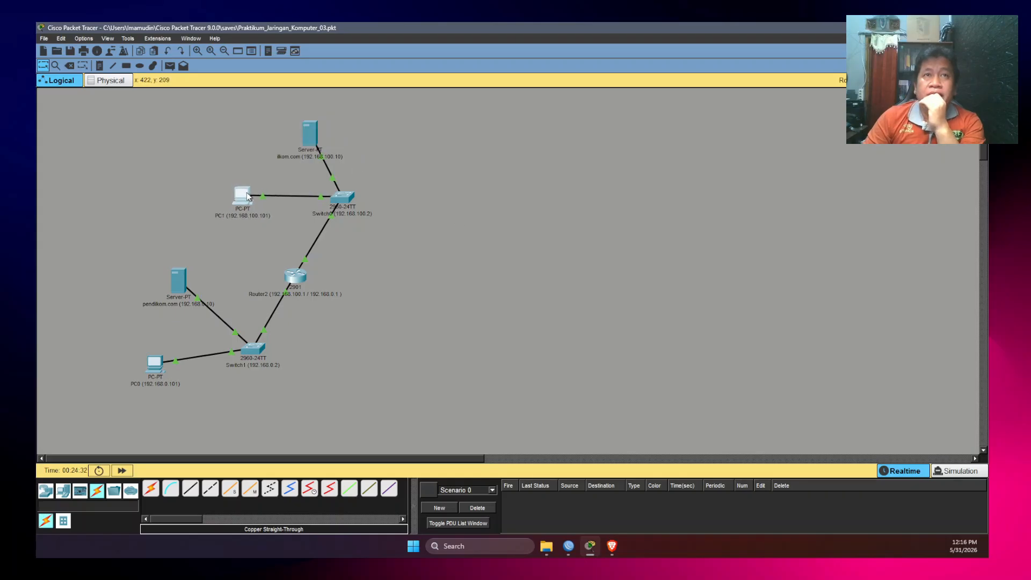
{"action": "left_click", "coordinate": [50, 496]}
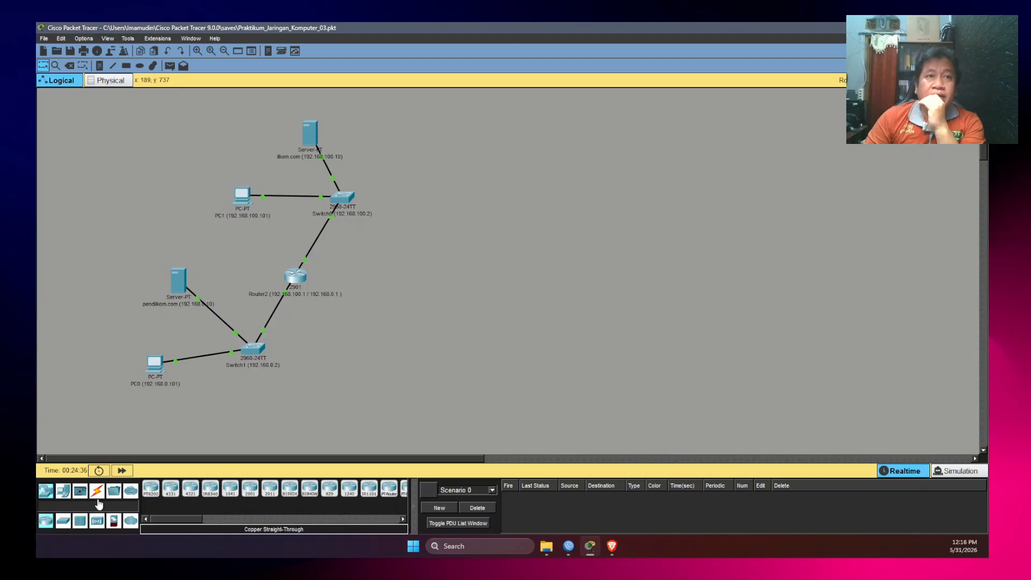
{"action": "left_click", "coordinate": [63, 490]}
{"action": "left_click", "coordinate": [190, 489]}
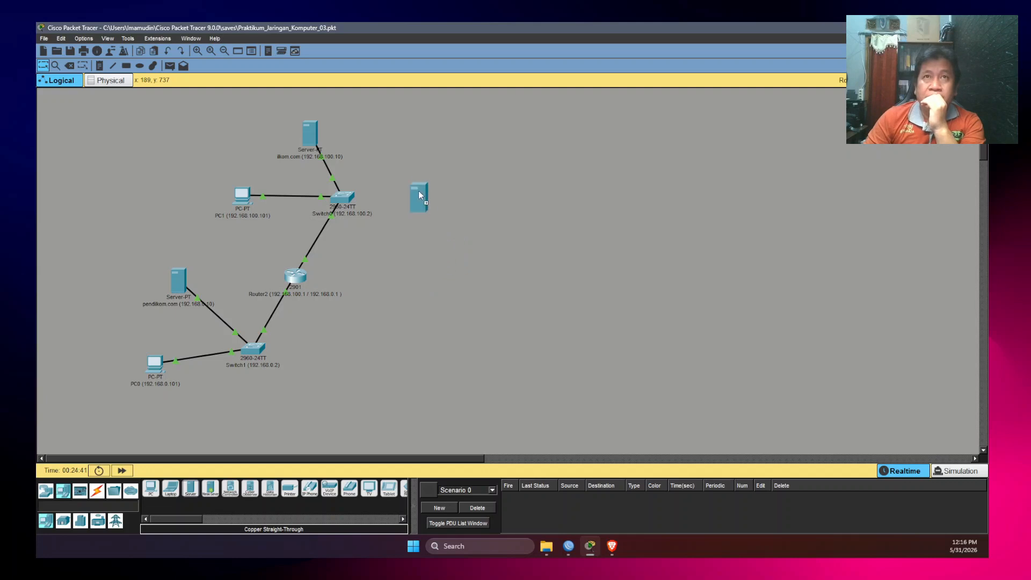
{"action": "left_click", "coordinate": [429, 178]}
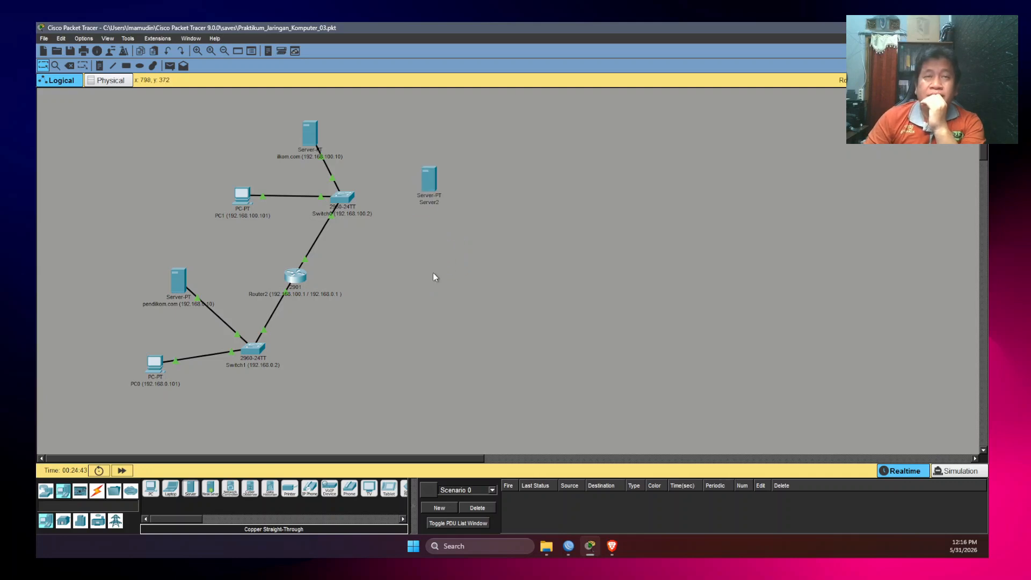
- Try the new server at several spots between Switch0 and Router2
{"action": "left_click_drag", "start_coordinate": [435, 182], "coordinate": [425, 201]}
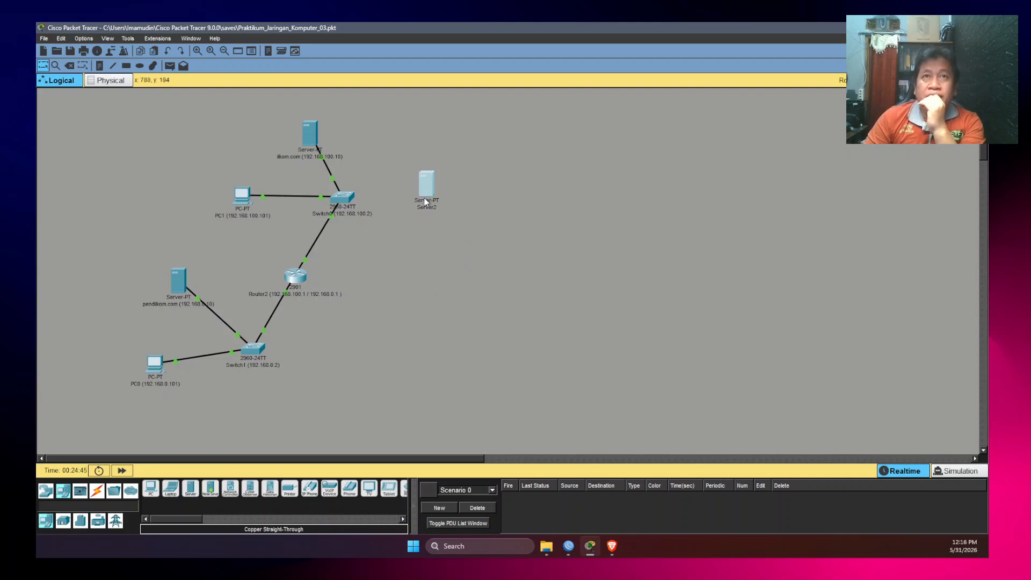
{"action": "left_click_drag", "start_coordinate": [339, 280], "coordinate": [433, 183]}
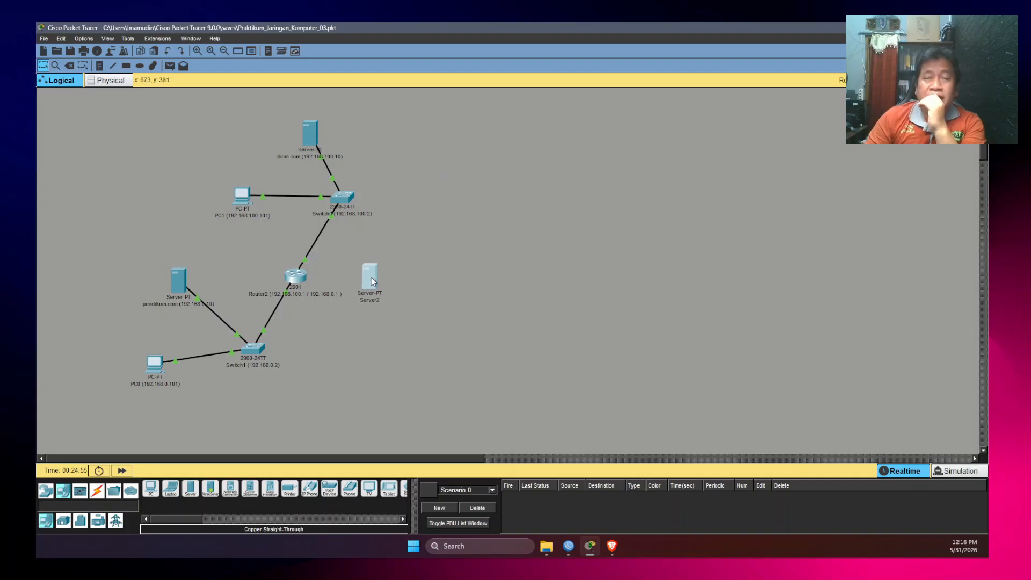
{"action": "left_click_drag", "start_coordinate": [371, 277], "coordinate": [433, 241]}
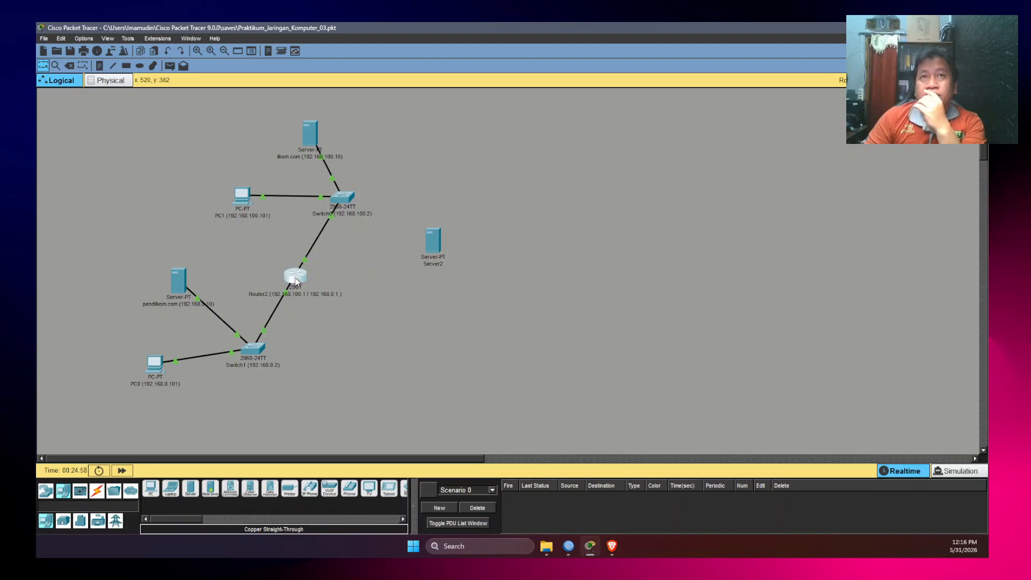
- Check Router2's global configuration and interface list, and close its window
{"action": "left_click", "coordinate": [295, 278]}
{"action": "left_click", "coordinate": [291, 123]}
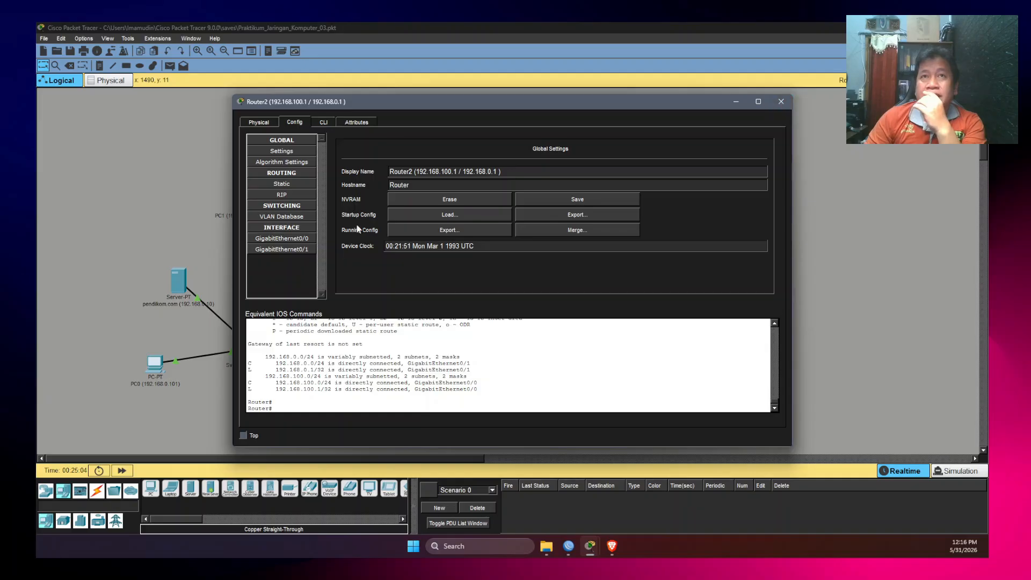
{"action": "left_click", "coordinate": [781, 102]}
{"action": "left_click_drag", "start_coordinate": [437, 243], "coordinate": [389, 270]}
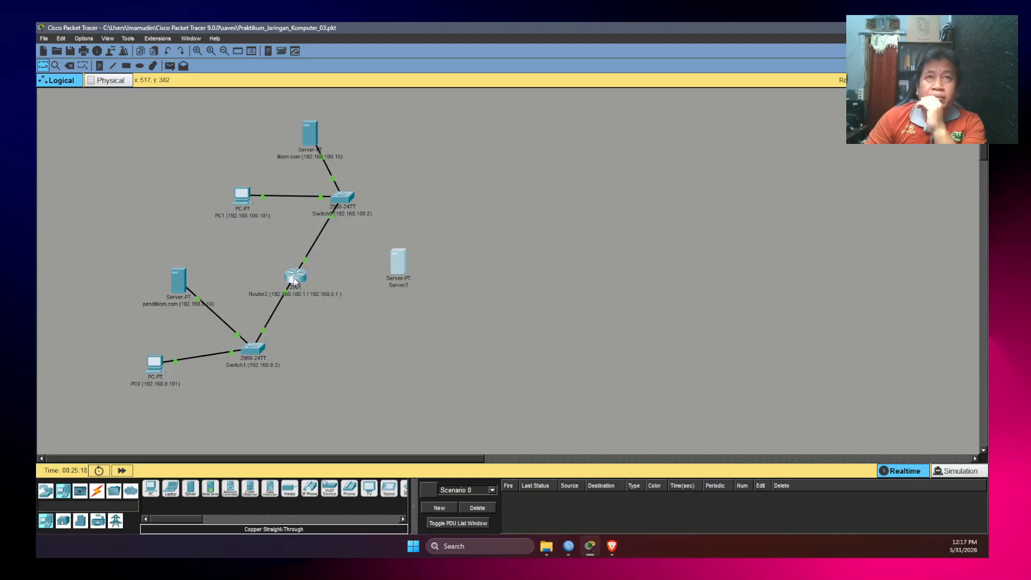
{"action": "mouse_move", "coordinate": [311, 279]}
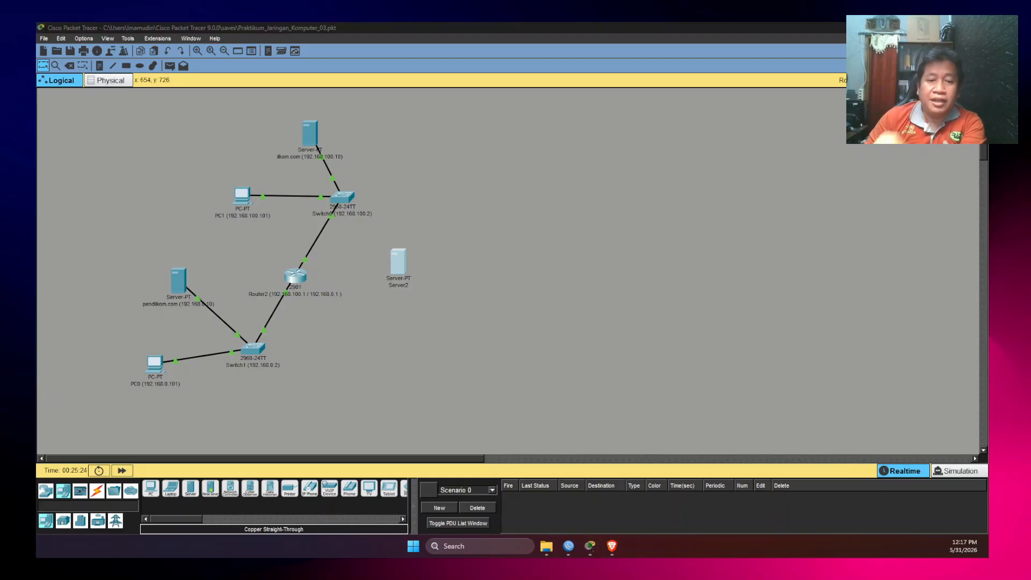
{"action": "key", "text": "super+e"}
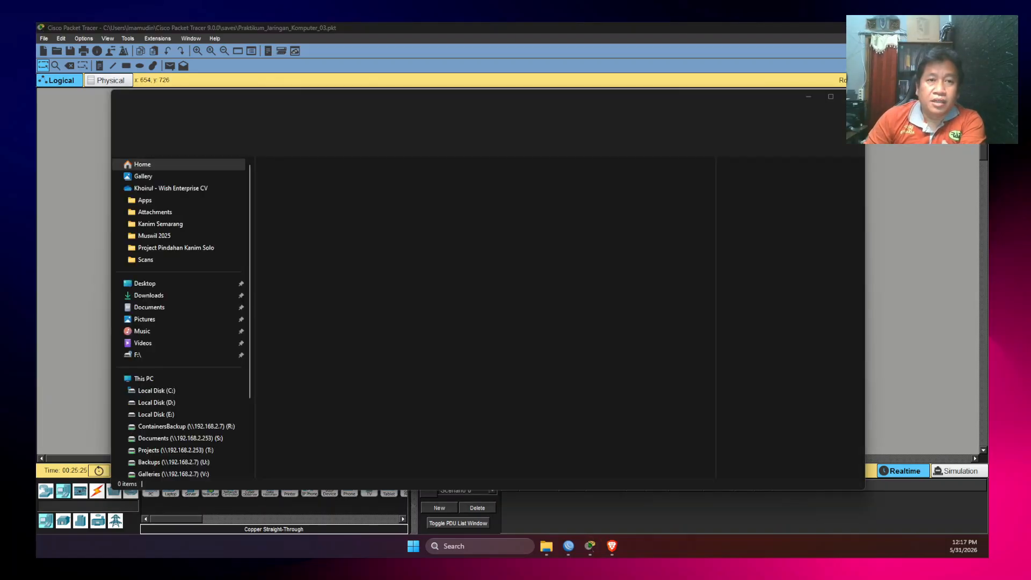
{"action": "left_click", "coordinate": [807, 98]}
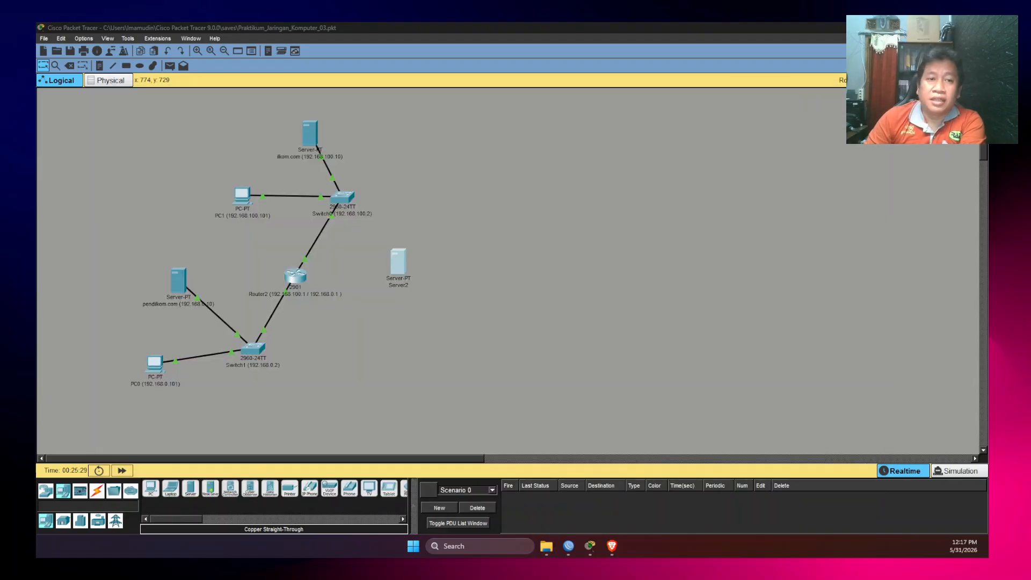
- Place the new server up and to the right of Switch0 and rename it "DNS Server (192.168.100.254)"
{"action": "left_click_drag", "start_coordinate": [398, 266], "coordinate": [421, 173]}
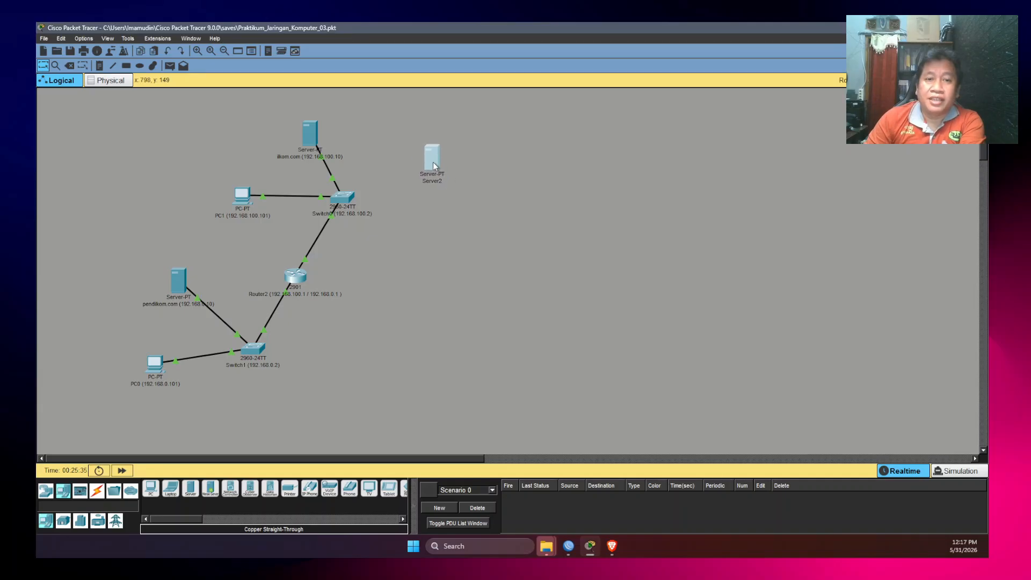
{"action": "left_click", "coordinate": [436, 181]}
{"action": "type", "text": "DBS"}
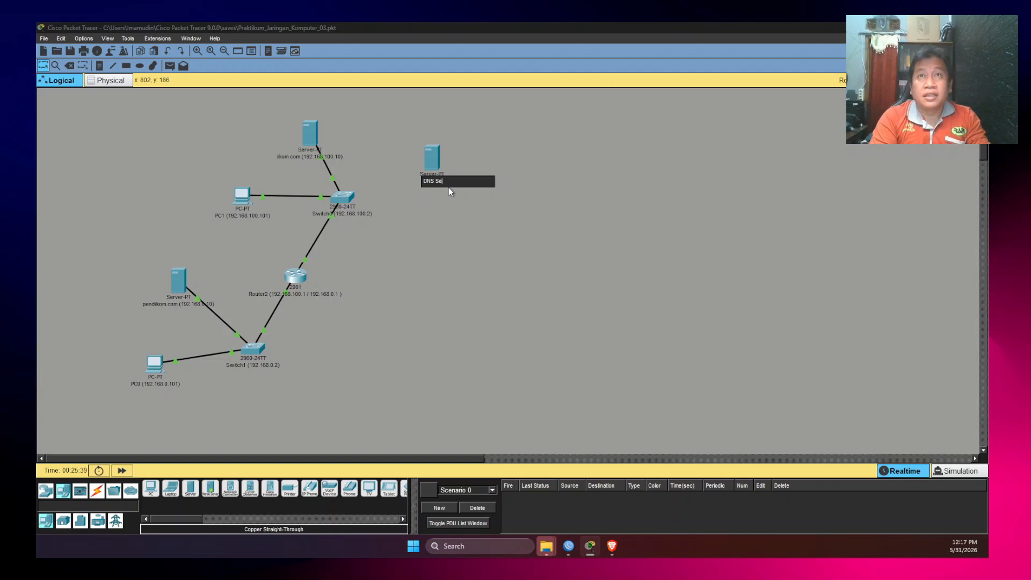
{"action": "type", "text": " Server "}
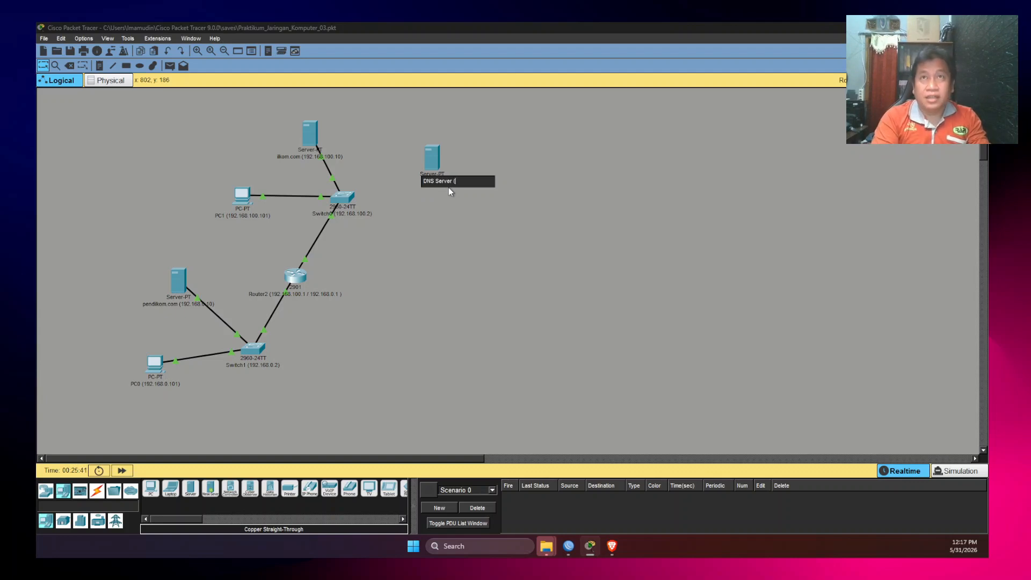
{"action": "type", "text": "(192.168.100.254)"}
{"action": "left_click", "coordinate": [462, 218]}
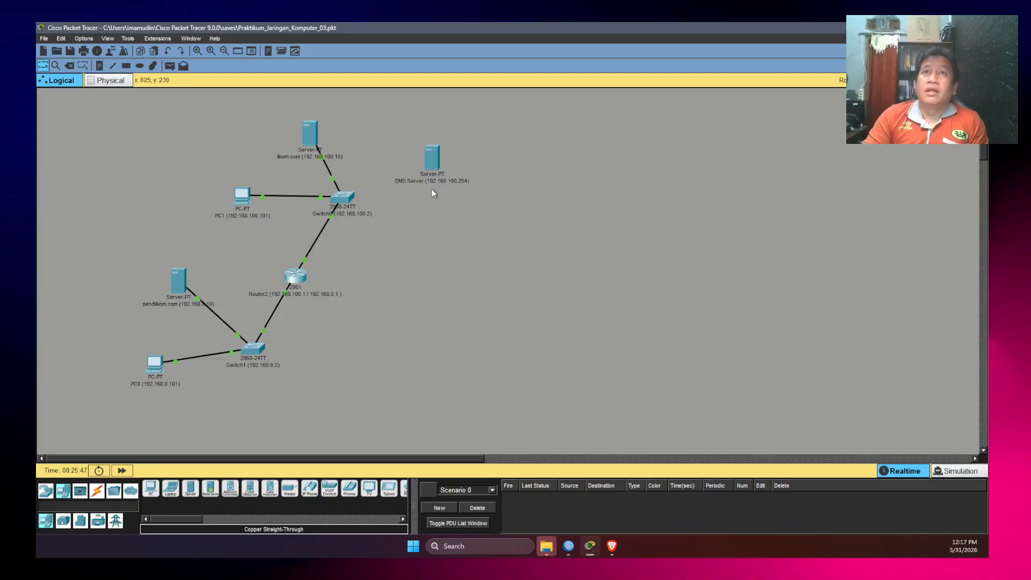
{"action": "left_click_drag", "start_coordinate": [434, 193], "coordinate": [450, 196]}
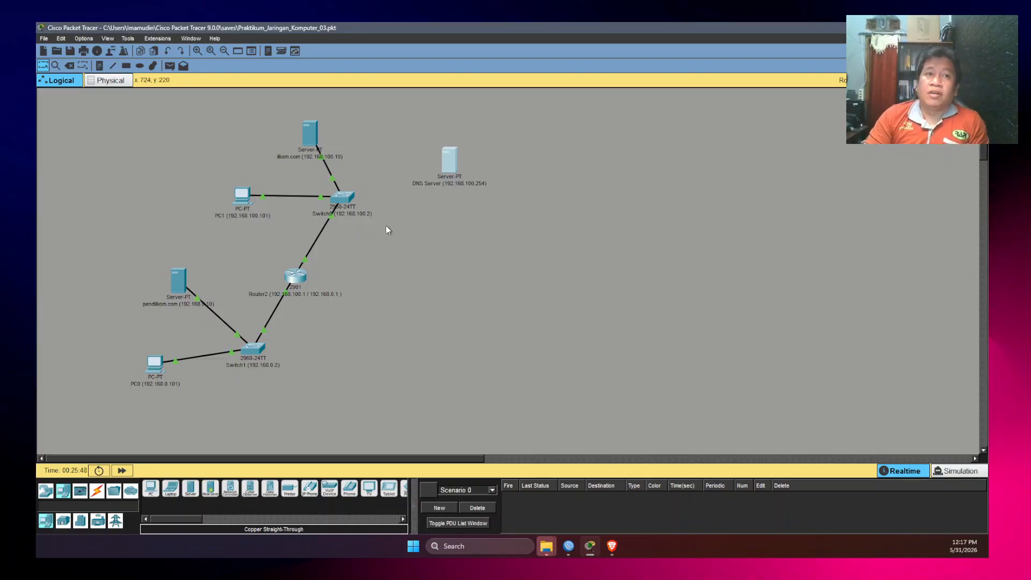
- Connect the DNS server to FastEthernet0/3 on Switch0 with a copper straight-through cable
{"action": "left_click", "coordinate": [96, 497]}
{"action": "left_click", "coordinate": [191, 489]}
{"action": "left_click", "coordinate": [453, 163]}
{"action": "left_click", "coordinate": [471, 168]}
{"action": "left_click", "coordinate": [342, 200]}
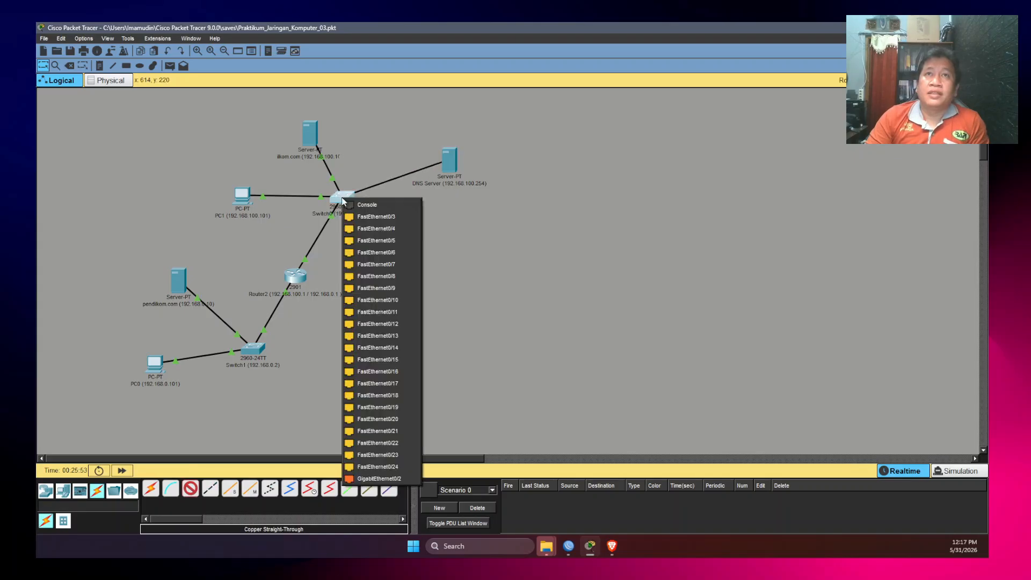
{"action": "left_click", "coordinate": [381, 218]}
- Set the DNS server's static IPv4 address to 192.168.100.254 with subnet mask 255.255.255.0
{"action": "left_click", "coordinate": [451, 162]}
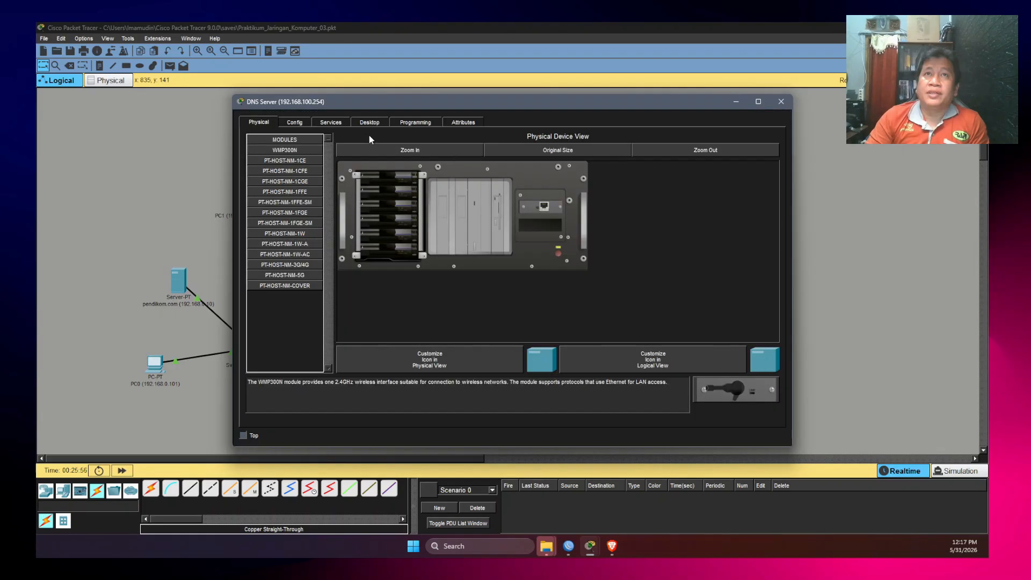
{"action": "left_click", "coordinate": [305, 126]}
{"action": "left_click", "coordinate": [370, 125]}
{"action": "left_click", "coordinate": [298, 153]}
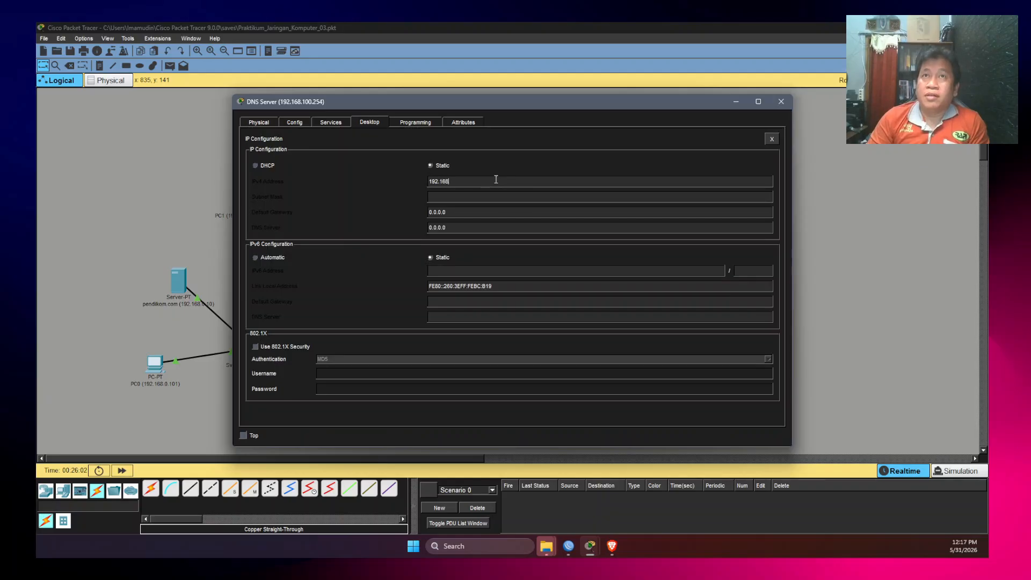
{"action": "type", "text": "4"}
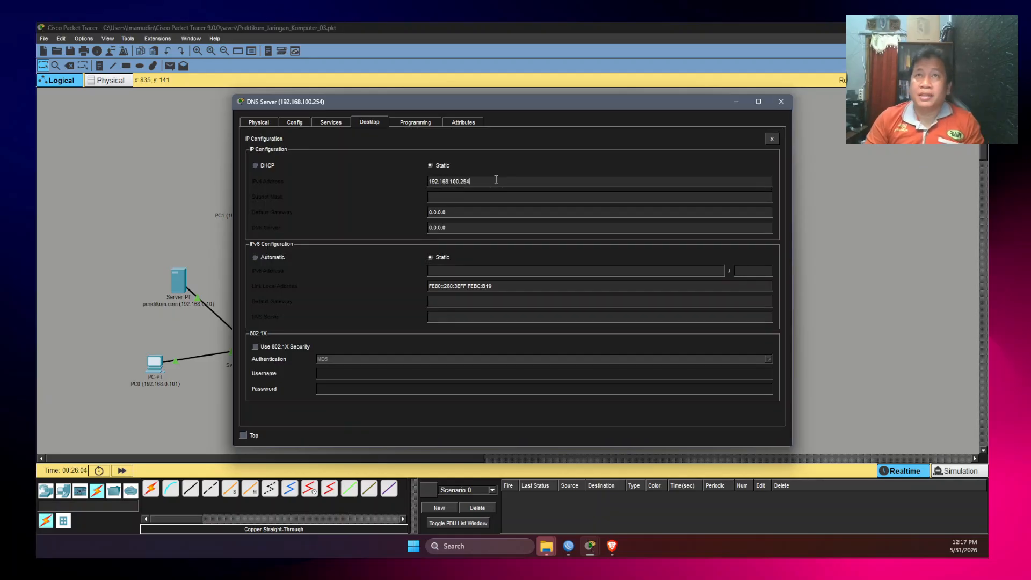
{"action": "key", "text": "Tab"}
{"action": "key", "text": "Tab"}
- Set the DNS server's default gateway and DNS server address to 192.168.100.1 and close the IP configuration
{"action": "type", "text": "1092"}
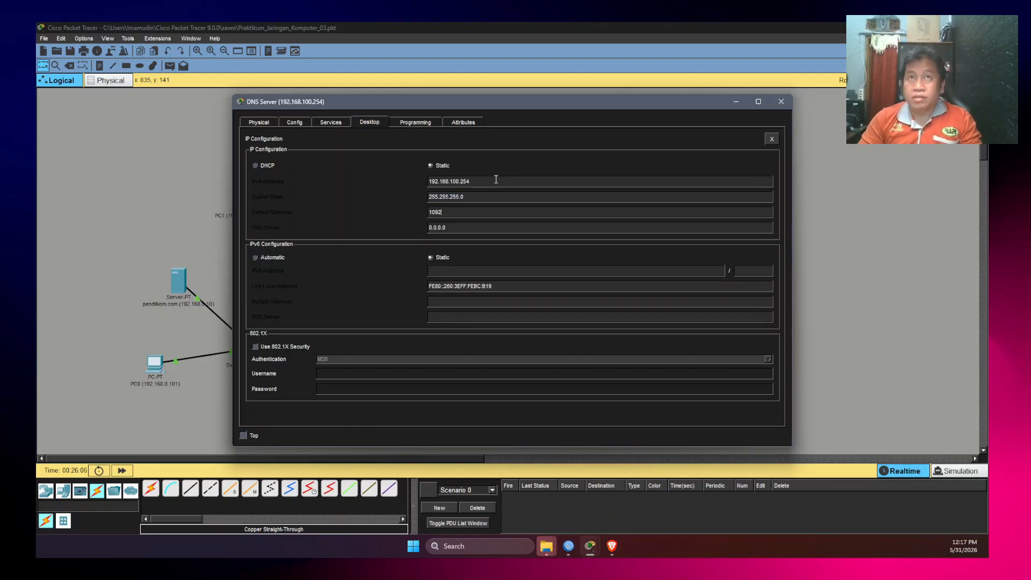
{"action": "type", "text": ".1"}
{"action": "key", "text": "ctrl+a"}
{"action": "type", "text": "1"}
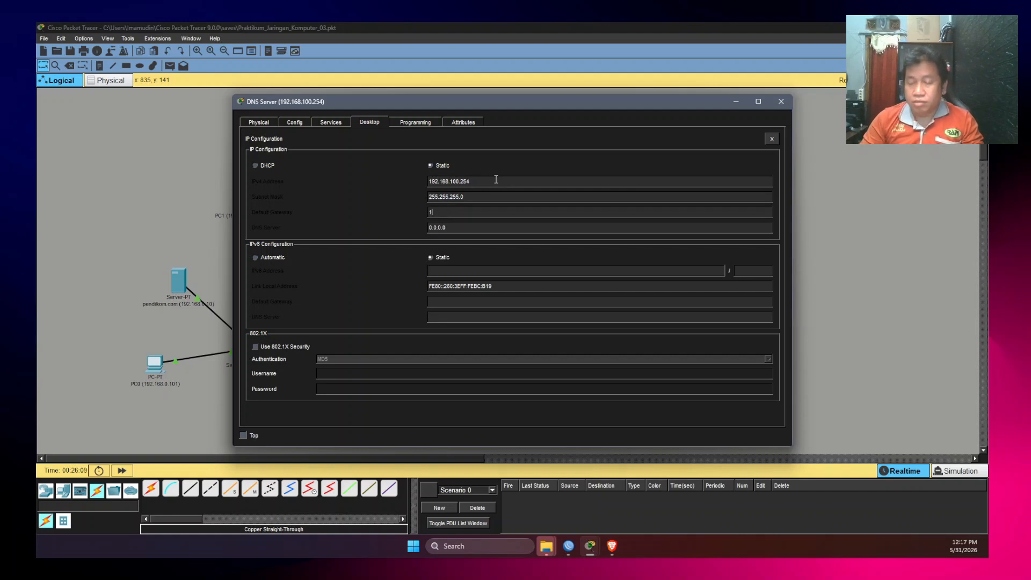
{"action": "type", "text": "29.168.100.1"}
{"action": "key", "text": "Tab"}
{"action": "type", "text": "192."}
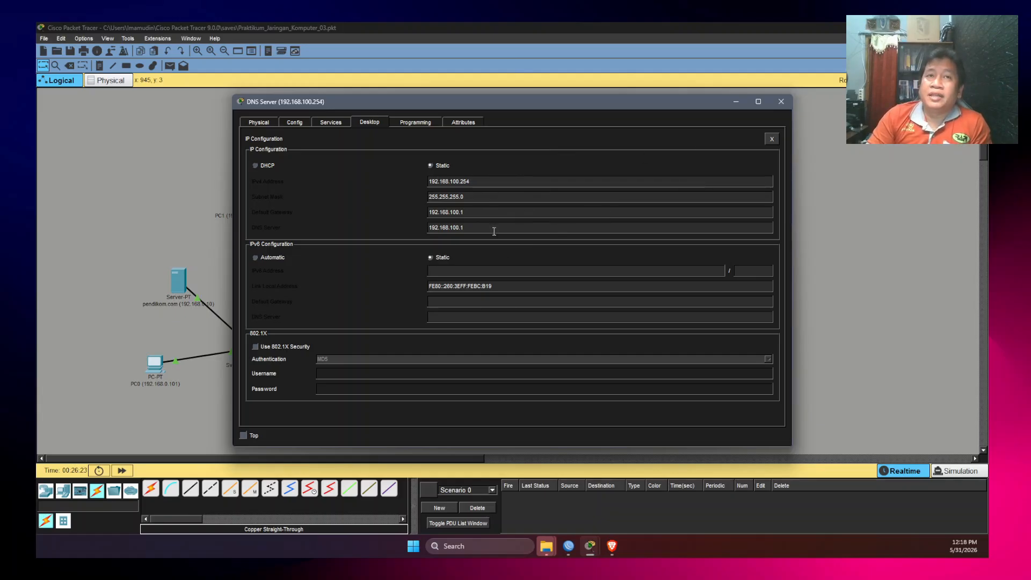
{"action": "left_click_drag", "start_coordinate": [533, 109], "coordinate": [650, 117]}
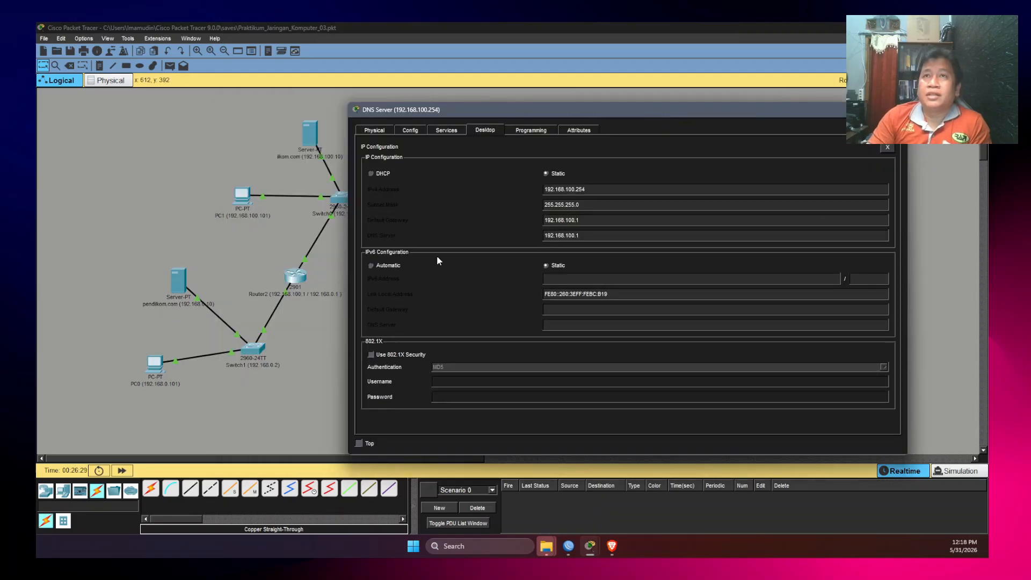
{"action": "left_click_drag", "start_coordinate": [674, 116], "coordinate": [564, 110]}
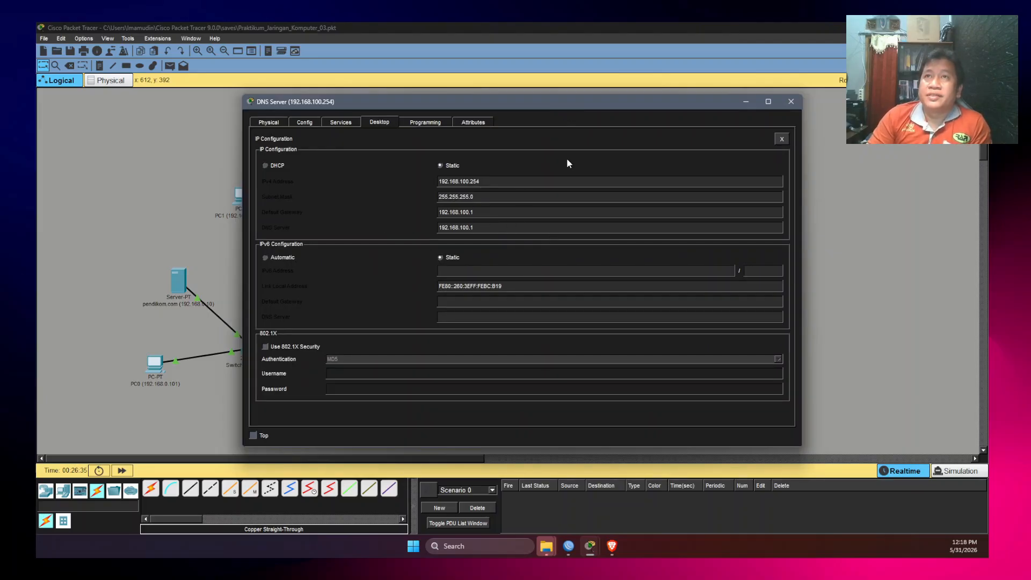
{"action": "left_click", "coordinate": [782, 139]}
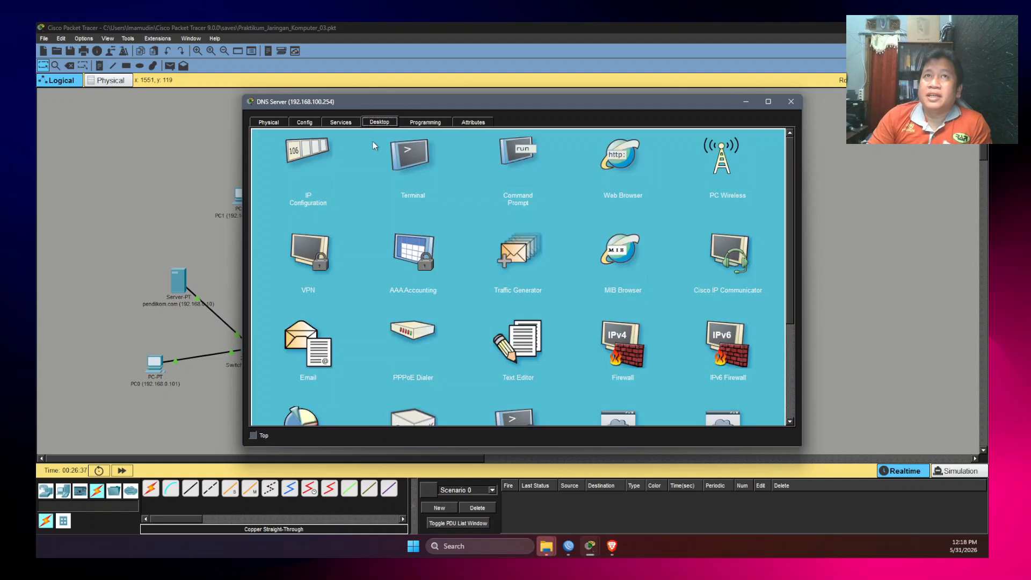
- Ping 192.168.100.1 from the DNS server's Command Prompt, stop the ping and close the prompt
{"action": "left_click", "coordinate": [519, 155]}
{"action": "type", "text": "ping 192."}
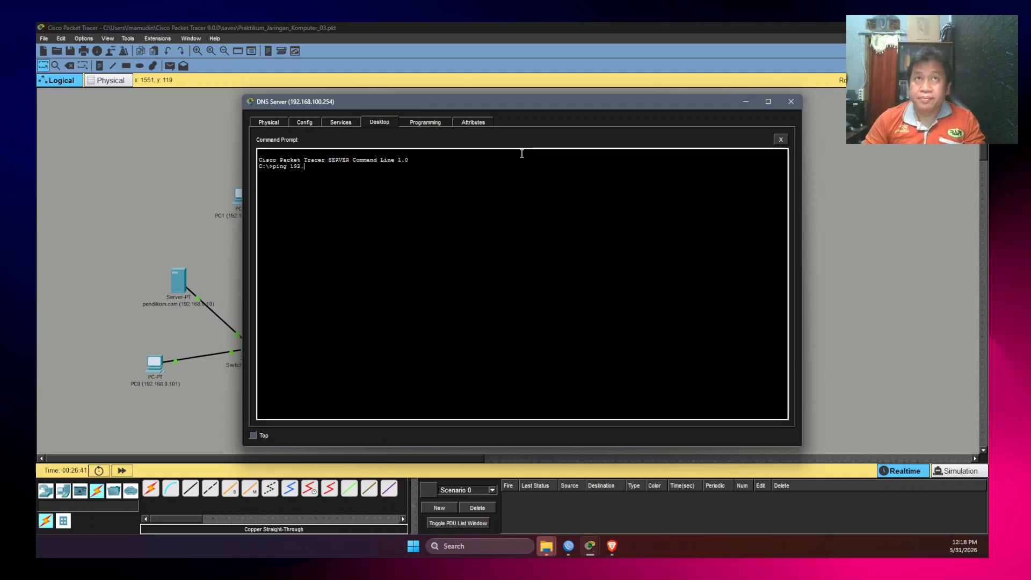
{"action": "type", "text": "168.100.1"}
{"action": "key", "text": "Return"}
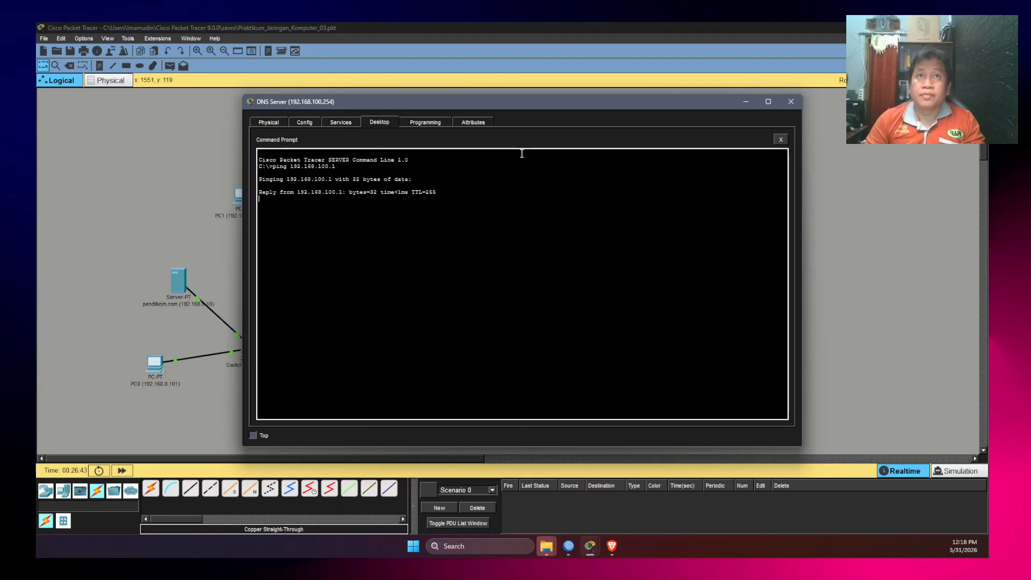
{"action": "key", "text": "ctrl+c"}
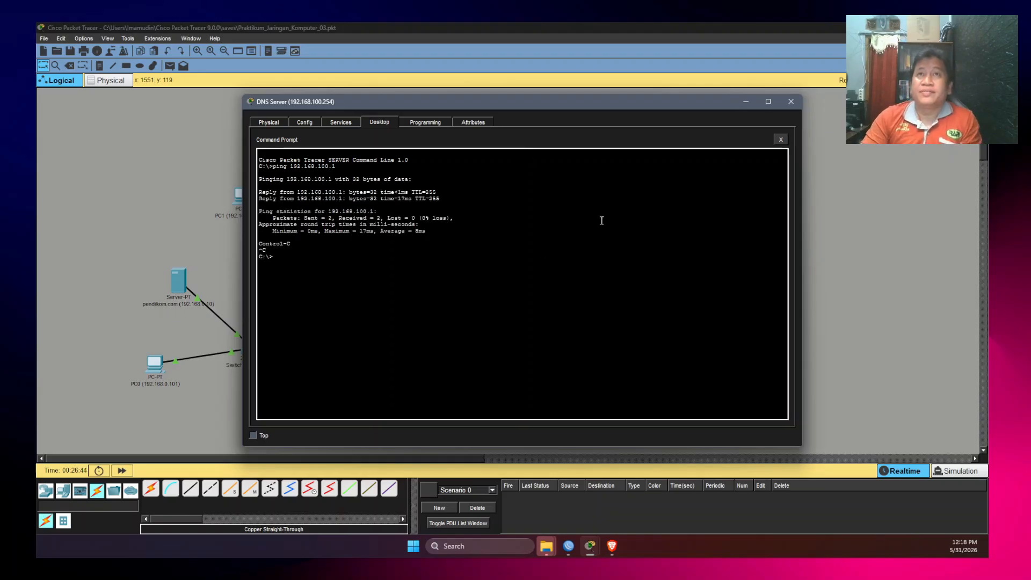
{"action": "left_click", "coordinate": [781, 141]}
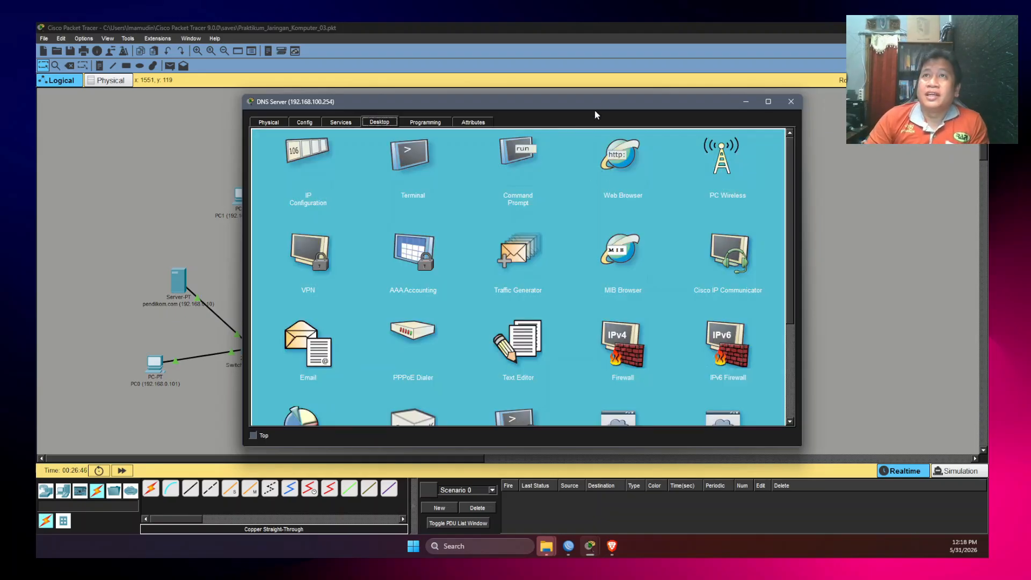
- Move the DNS server's window clear of the topology and add a DNS A record for ilkom.com pointing to 192.168.100.10
{"action": "left_click_drag", "start_coordinate": [608, 99], "coordinate": [769, 101]}
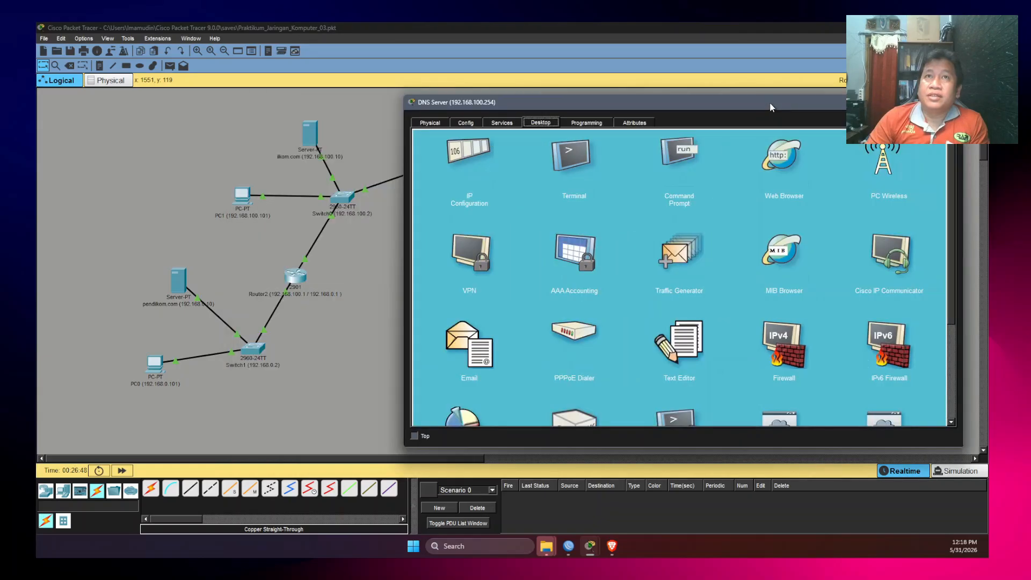
{"action": "left_click_drag", "start_coordinate": [558, 107], "coordinate": [562, 116]}
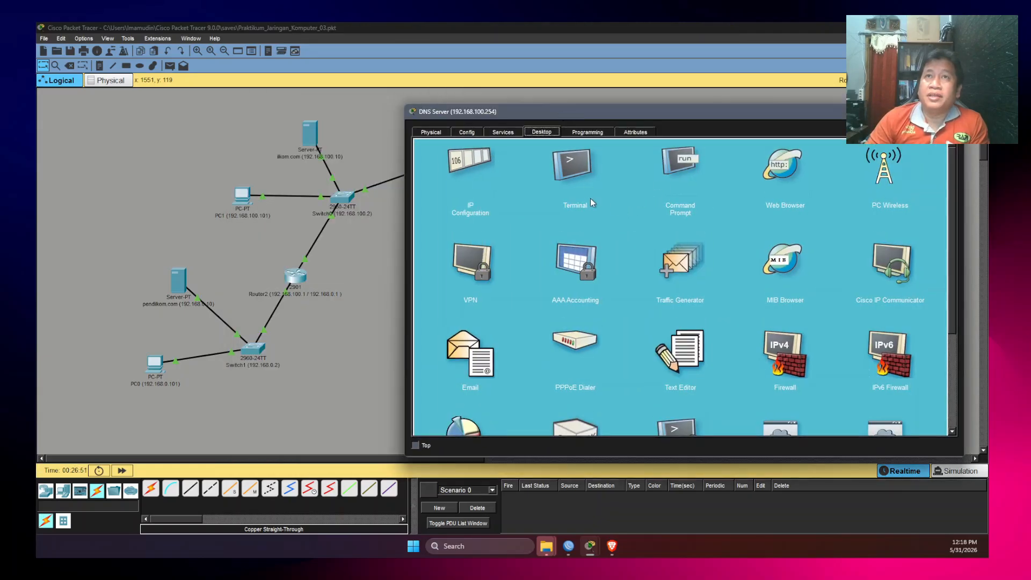
{"action": "left_click", "coordinate": [471, 133]}
{"action": "left_click", "coordinate": [503, 133]}
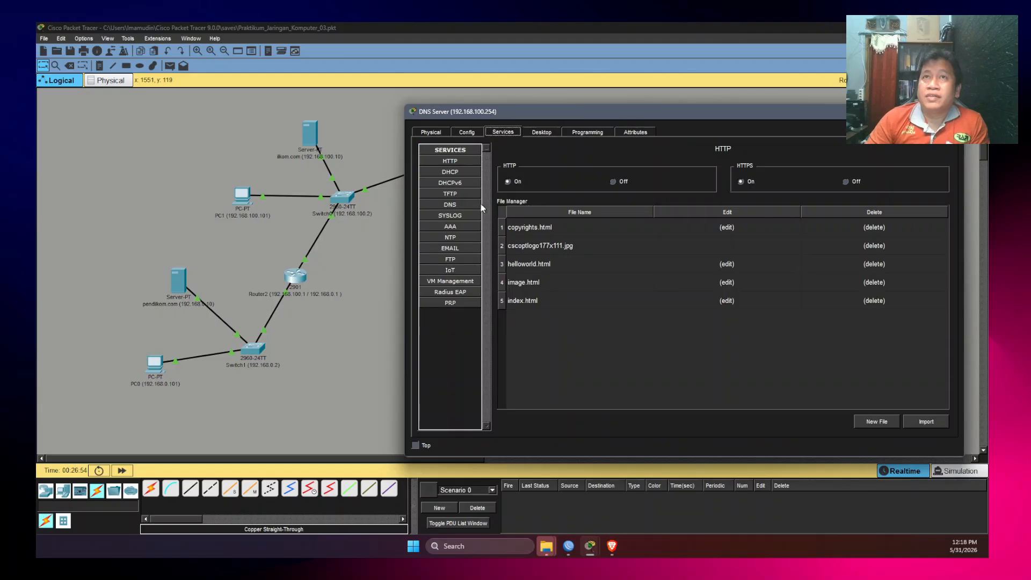
{"action": "left_click", "coordinate": [451, 205]}
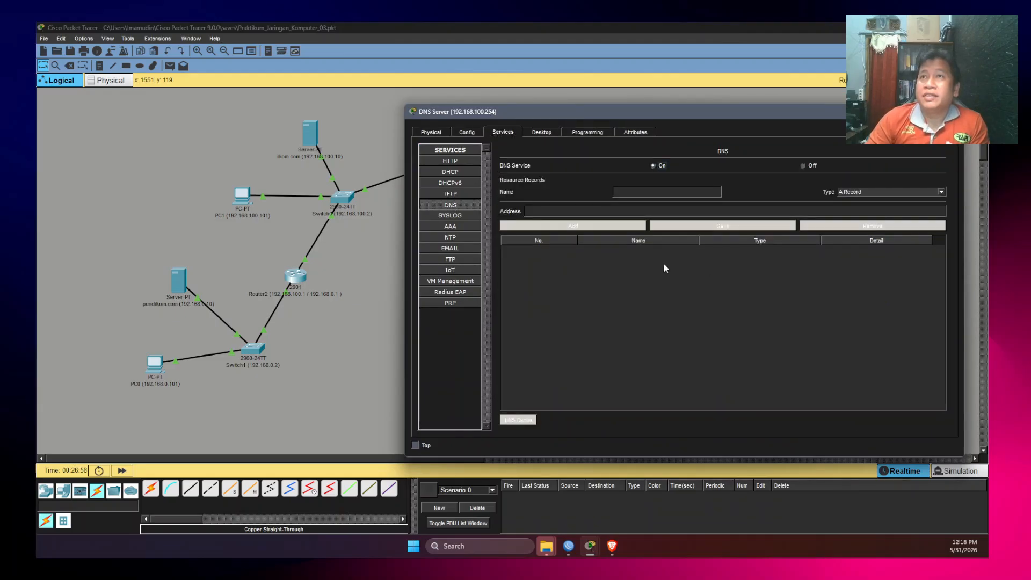
{"action": "left_click", "coordinate": [631, 188]}
{"action": "type", "text": "ilkom.com"}
{"action": "left_click", "coordinate": [591, 211]}
{"action": "type", "text": "192."}
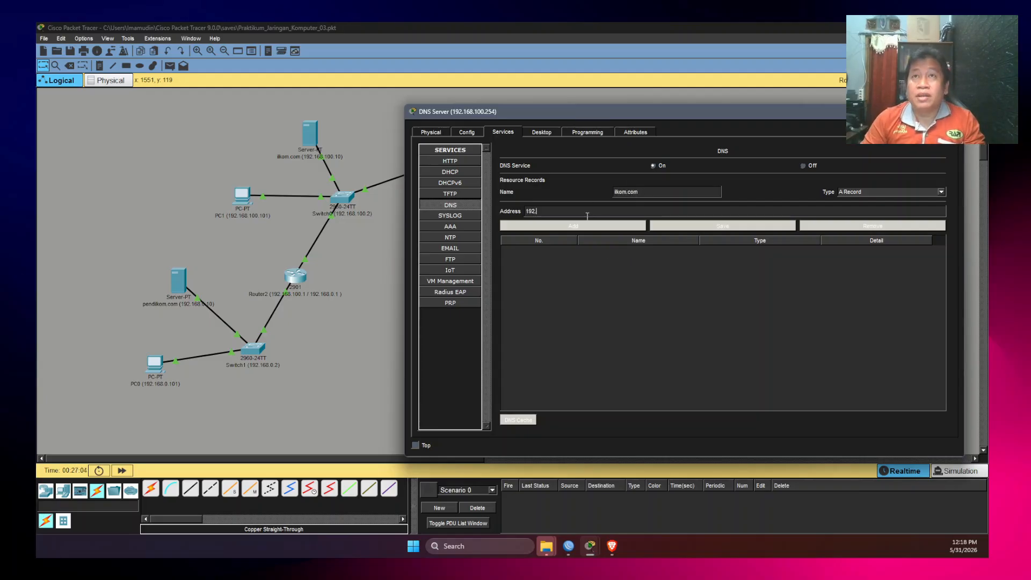
{"action": "type", "text": "168.100.10"}
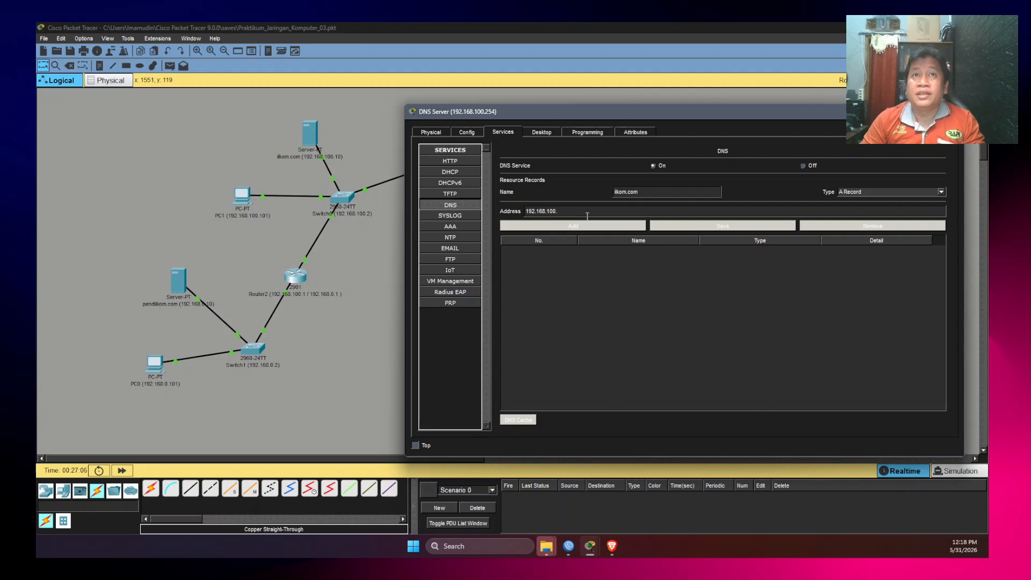
{"action": "left_click", "coordinate": [605, 225]}
- Add a DNS A record for pendilkom.com pointing to 192.168.0.10
{"action": "left_click", "coordinate": [647, 192]}
{"action": "type", "text": "pendilkom.com"}
{"action": "key", "text": "Tab"}
{"action": "key", "text": "Tab"}
{"action": "type", "text": "192"}
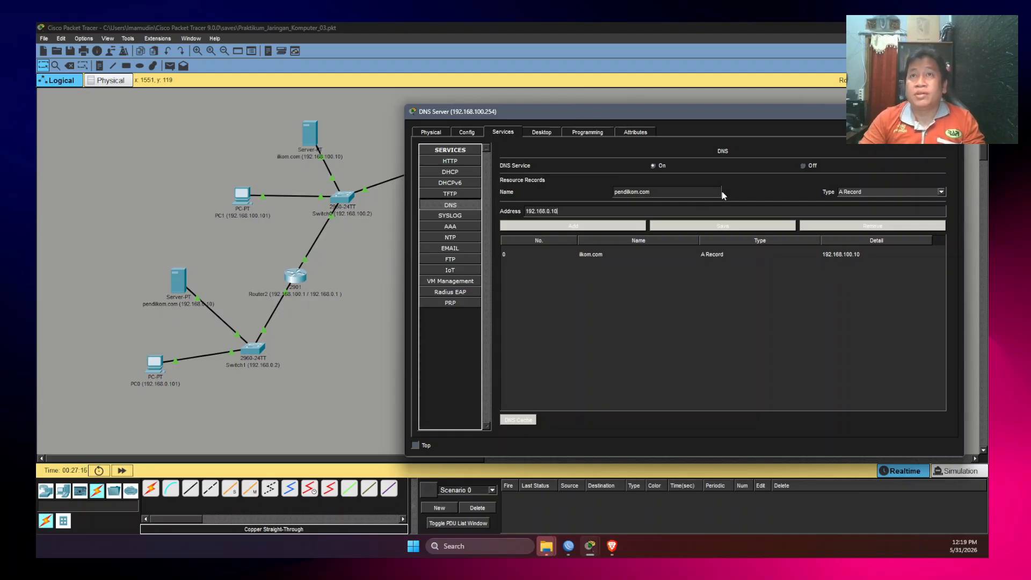
{"action": "left_click", "coordinate": [587, 226]}
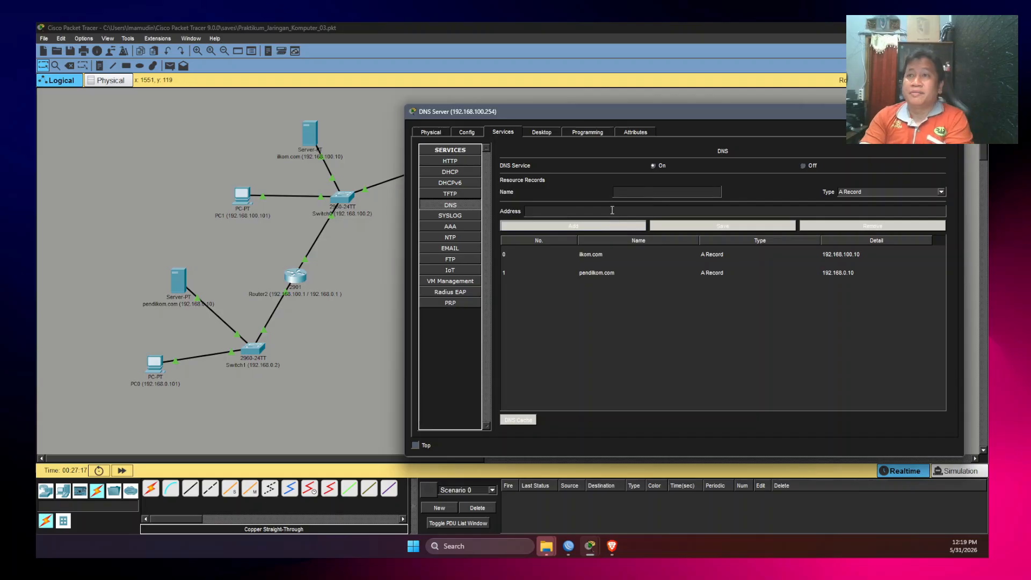
- Check the DNS server's DNS cache and global settings, and close the server's window
{"action": "left_click", "coordinate": [514, 421]}
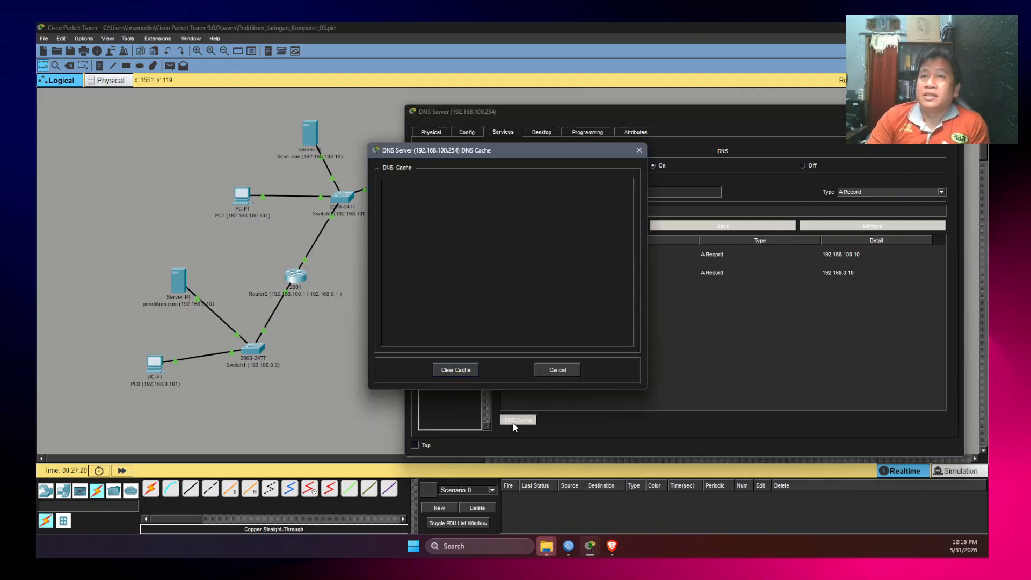
{"action": "left_click", "coordinate": [547, 369]}
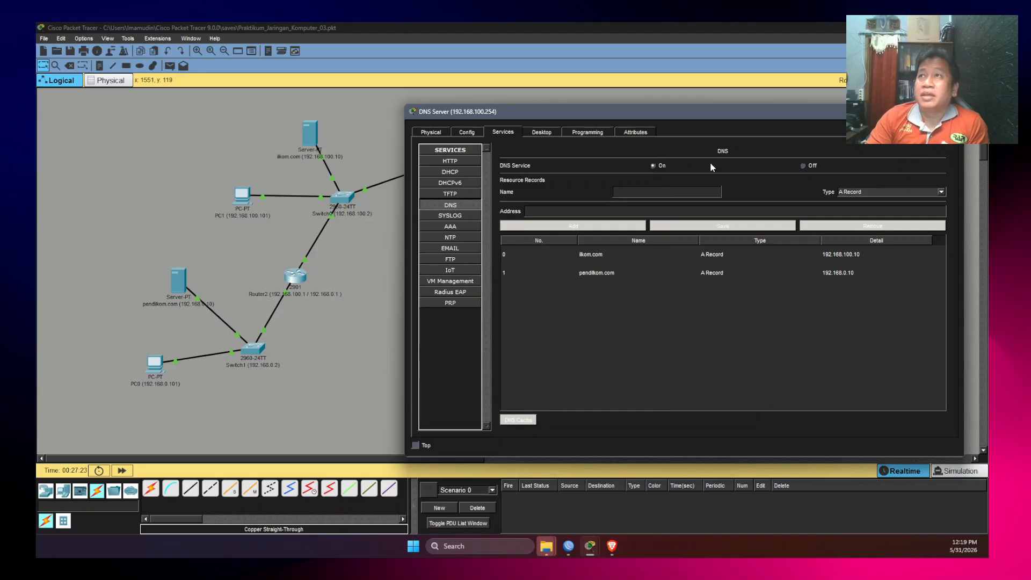
{"action": "left_click", "coordinate": [542, 132]}
{"action": "left_click", "coordinate": [498, 132]}
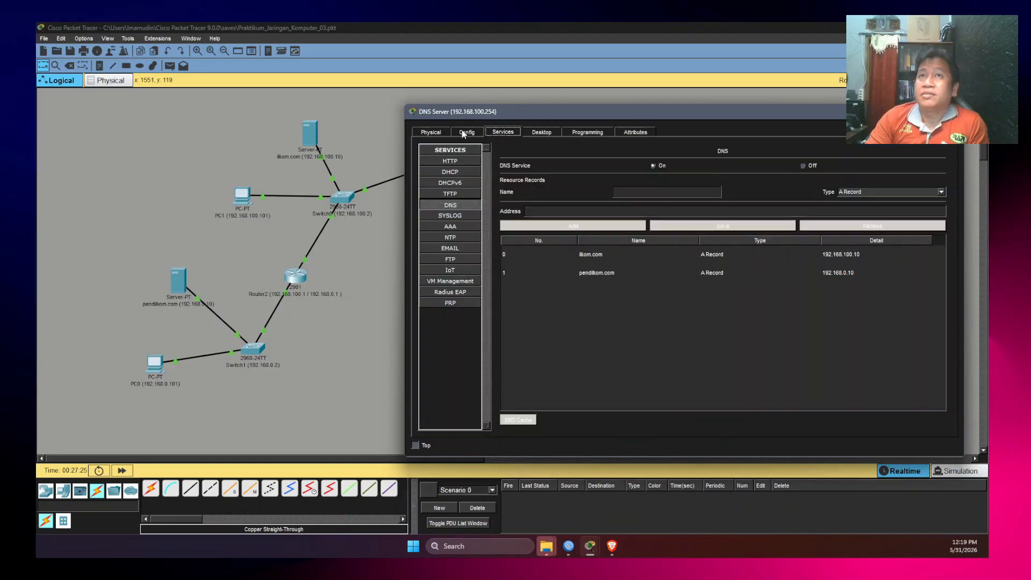
{"action": "left_click", "coordinate": [466, 131]}
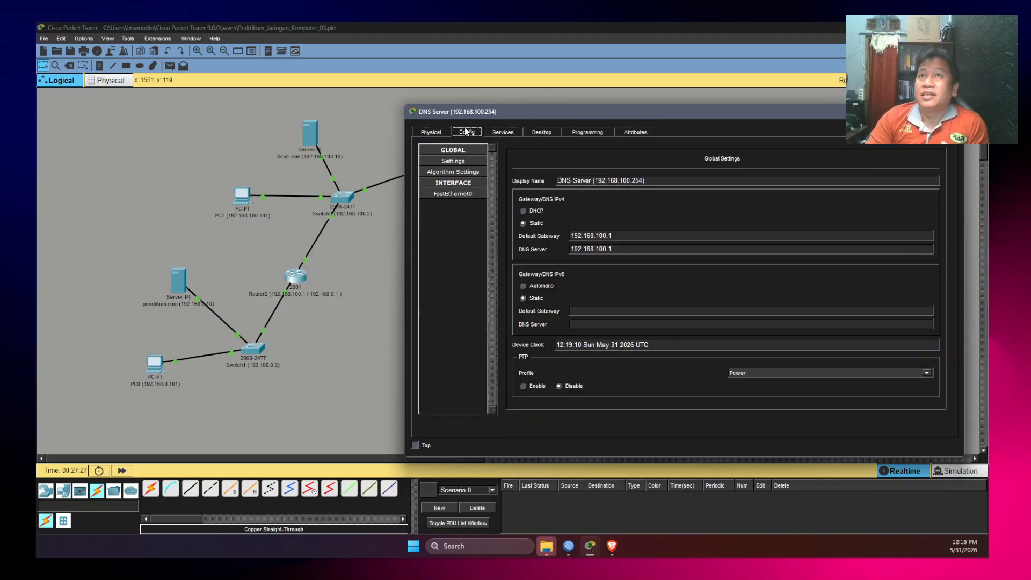
{"action": "left_click", "coordinate": [488, 132]}
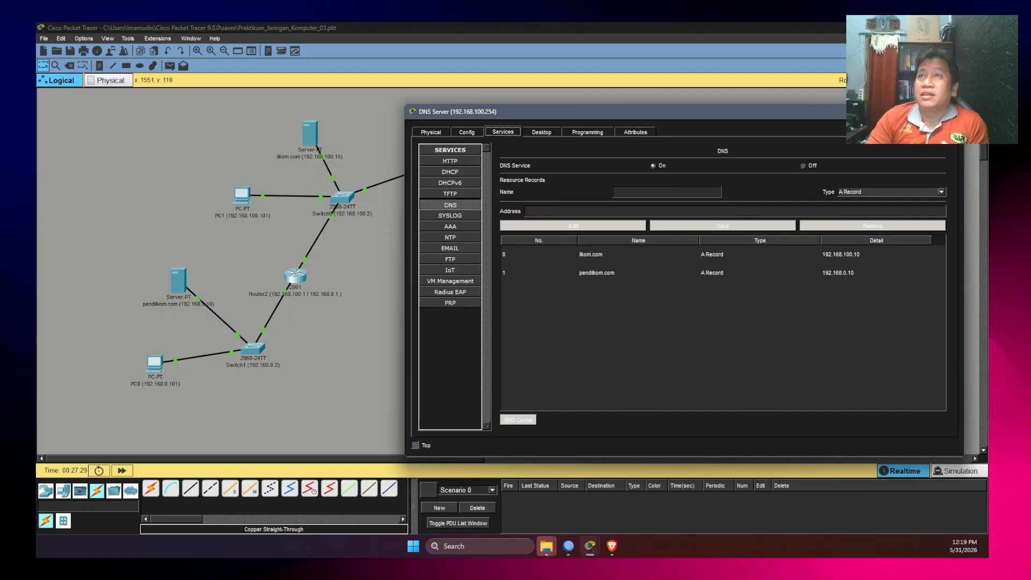
{"action": "left_click", "coordinate": [950, 111]}
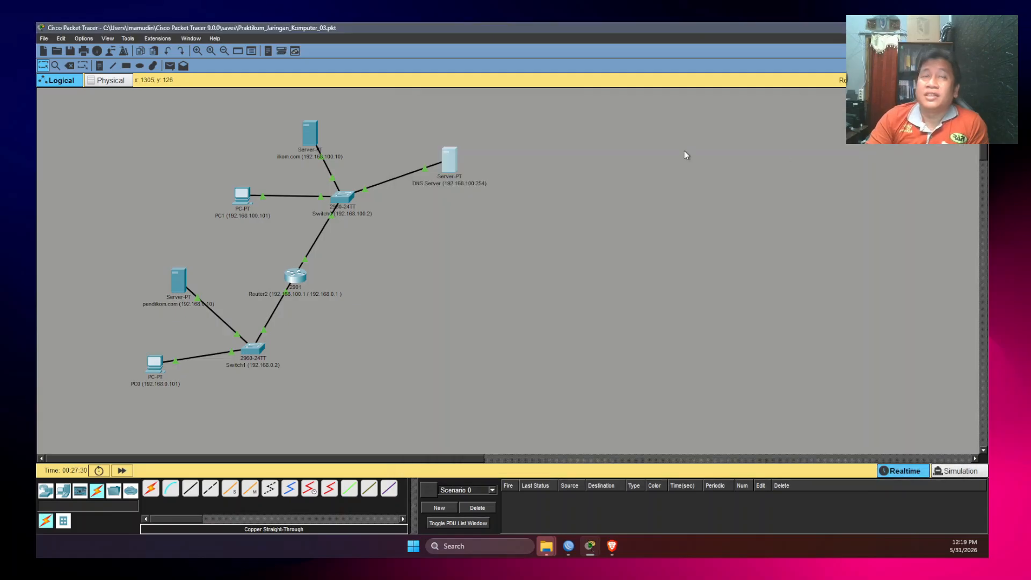
- Set PC1's DNS server address to 192.168.100.254 and close the IP configuration
{"action": "left_click", "coordinate": [243, 197]}
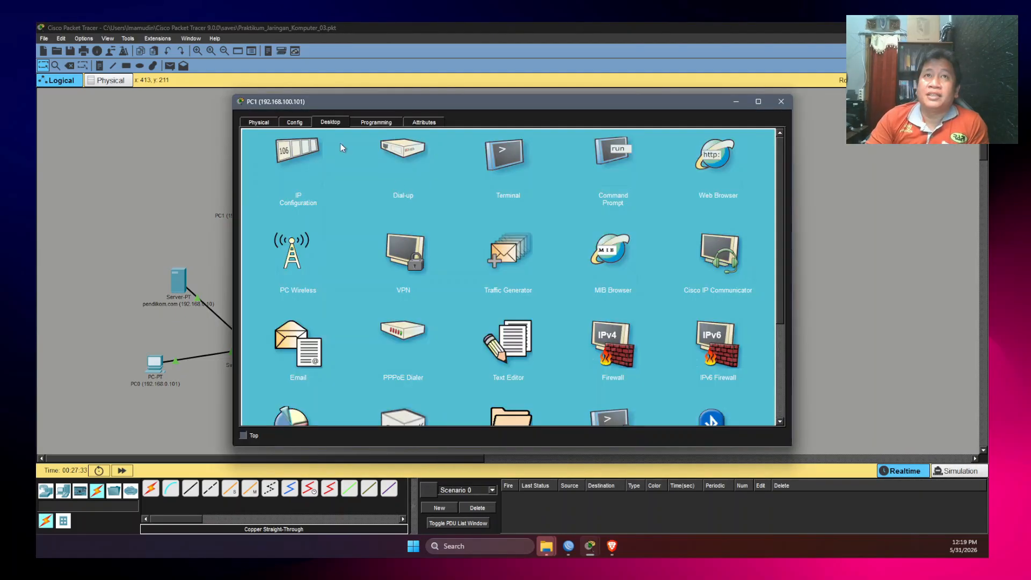
{"action": "left_click", "coordinate": [298, 161]}
{"action": "key", "text": "BackSpace"}
{"action": "type", "text": "254"}
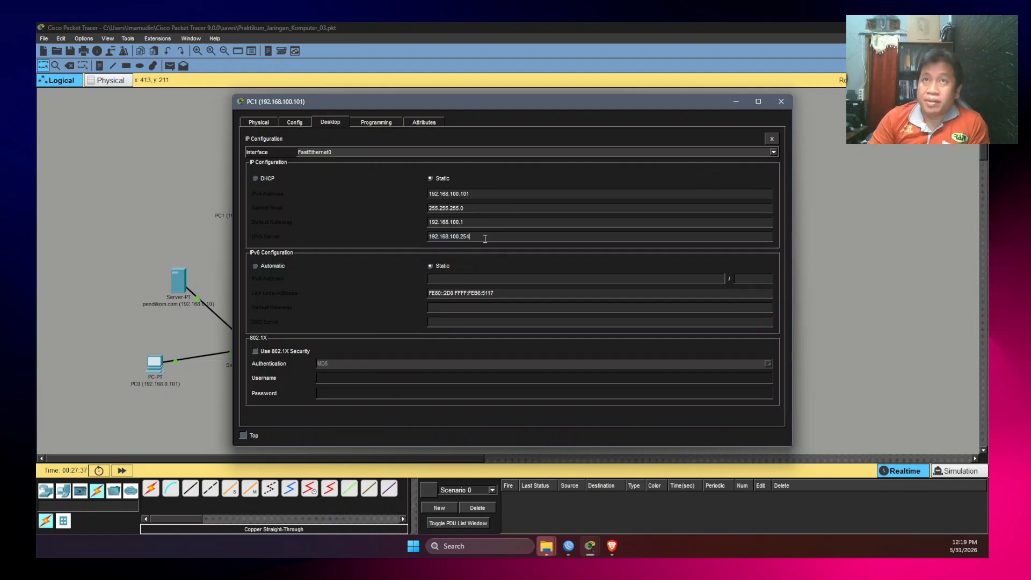
{"action": "left_click", "coordinate": [772, 139]}
- Ping ilkom.com from PC1's Command Prompt and stop the ping
{"action": "left_click", "coordinate": [597, 153]}
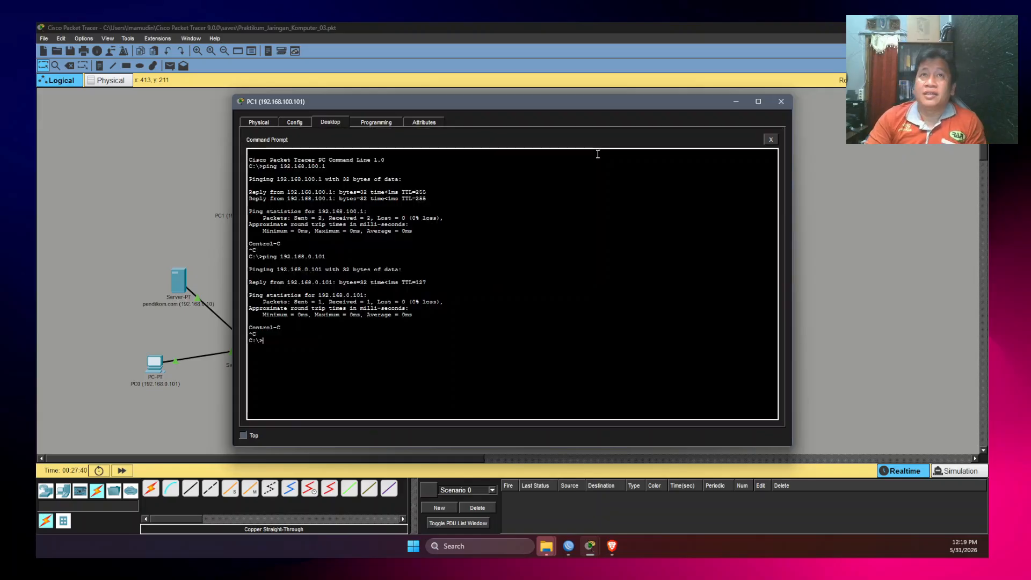
{"action": "type", "text": "ping ilkom.com"}
{"action": "key", "text": "Return"}
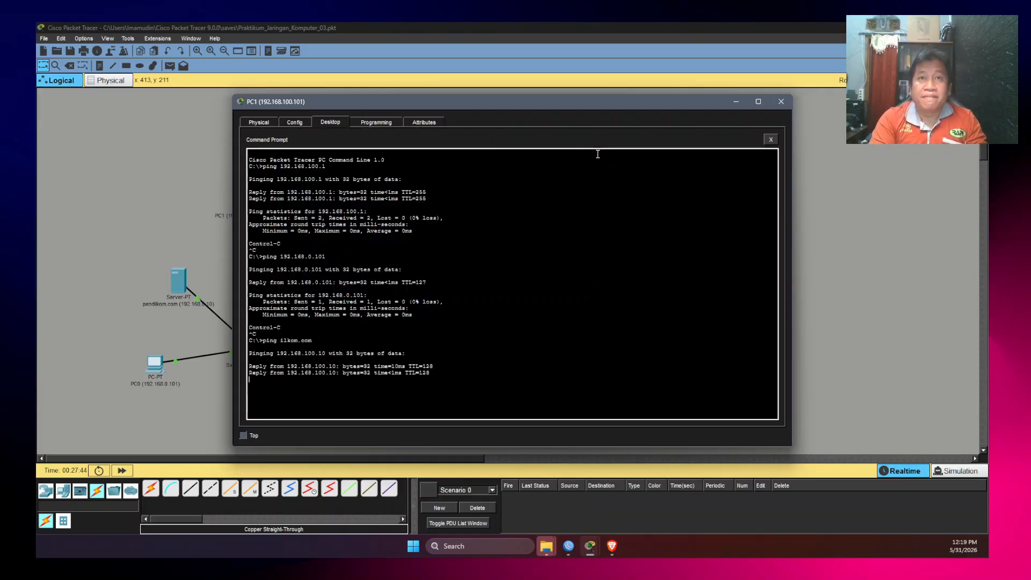
{"action": "key", "text": "ctrl+c"}
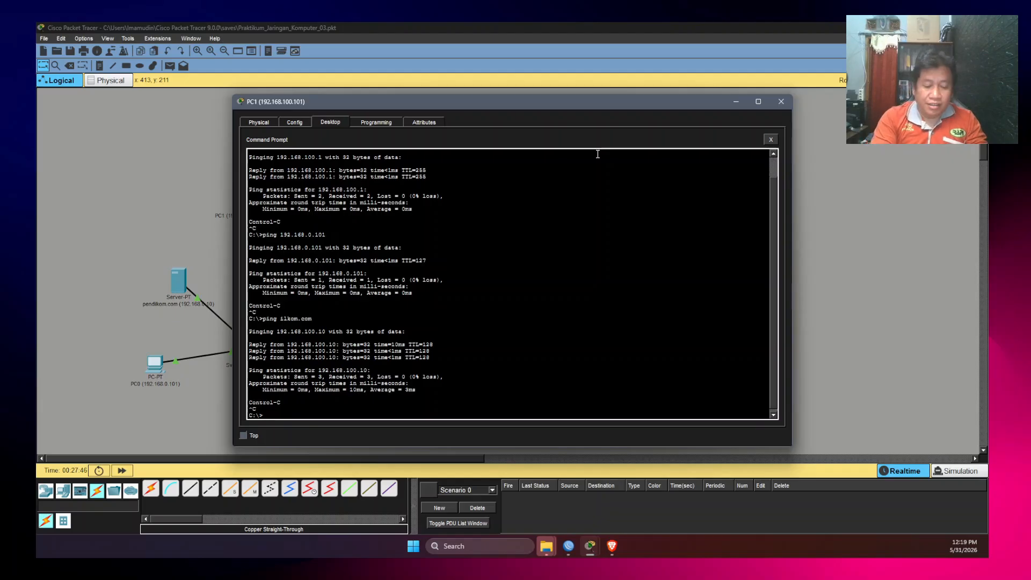
- Ping pendilkom.com from PC1, stop the ping and close PC1's window
{"action": "type", "text": "ping pendilkom"}
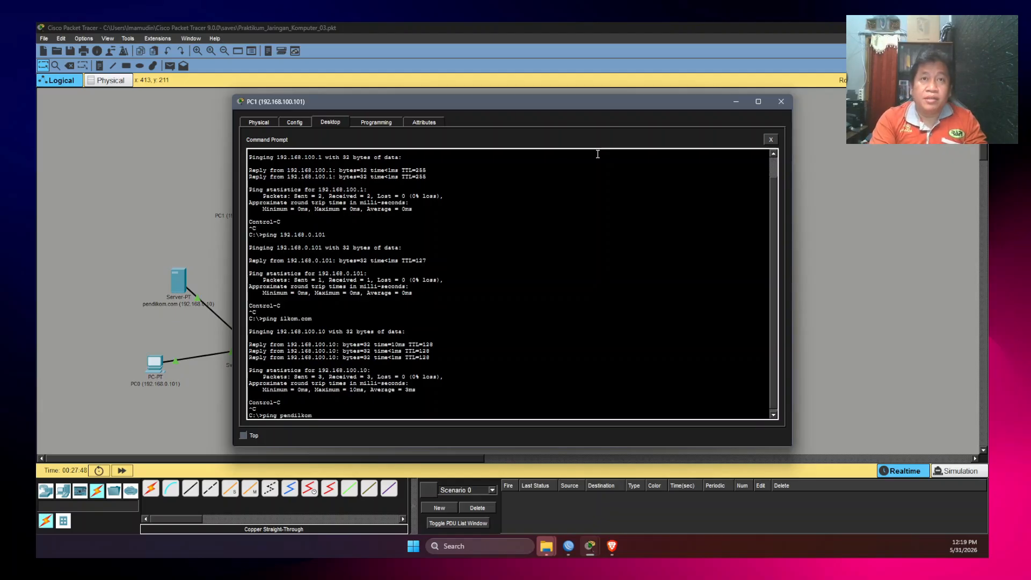
{"action": "type", "text": ".com"}
{"action": "key", "text": "Return"}
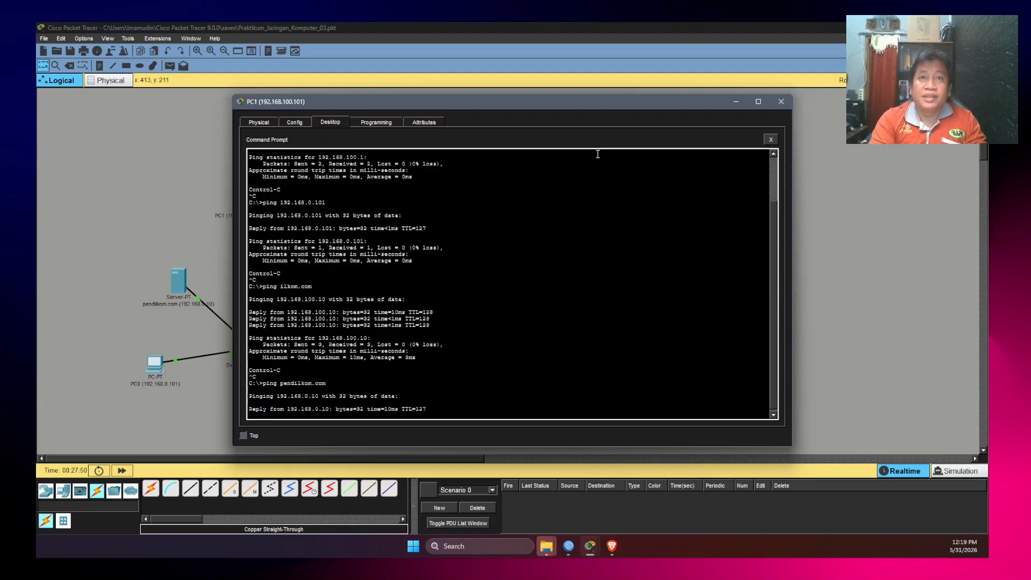
{"action": "key", "text": "ctrl+c"}
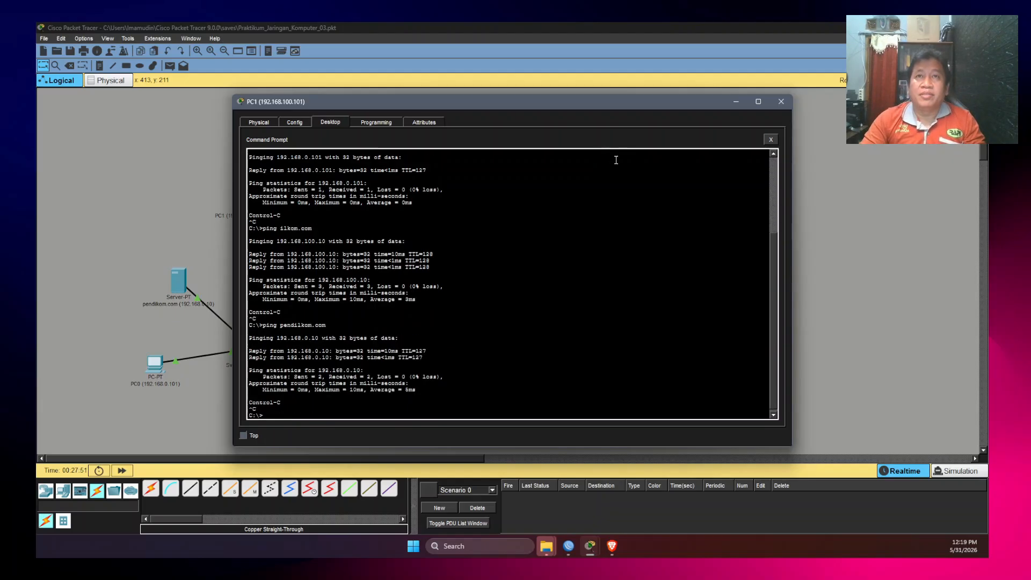
{"action": "left_click", "coordinate": [779, 105]}
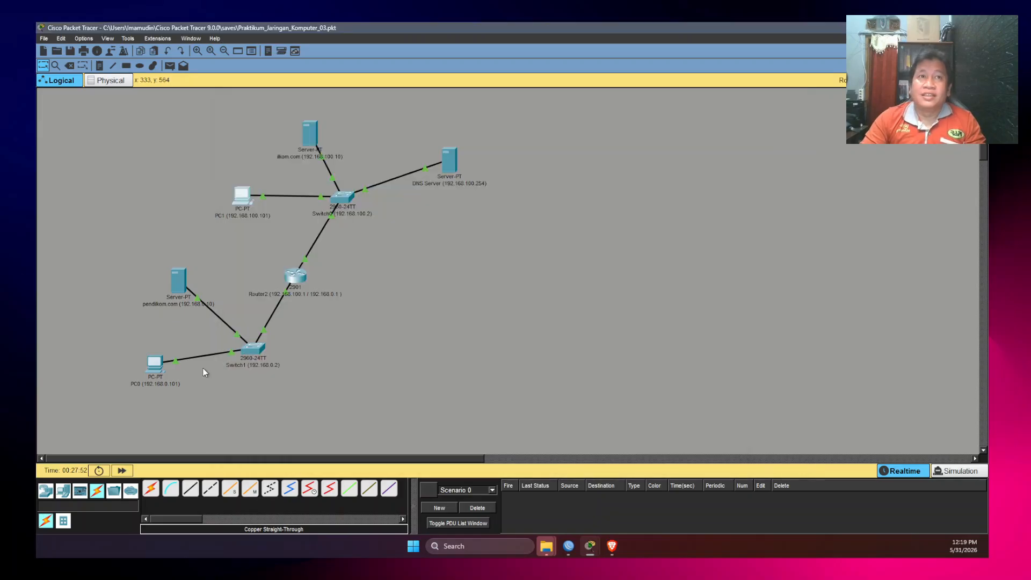
- View PC0's IP configuration, ping ilkom.com from its Command Prompt and move the window clear of the topology
{"action": "left_click", "coordinate": [157, 362]}
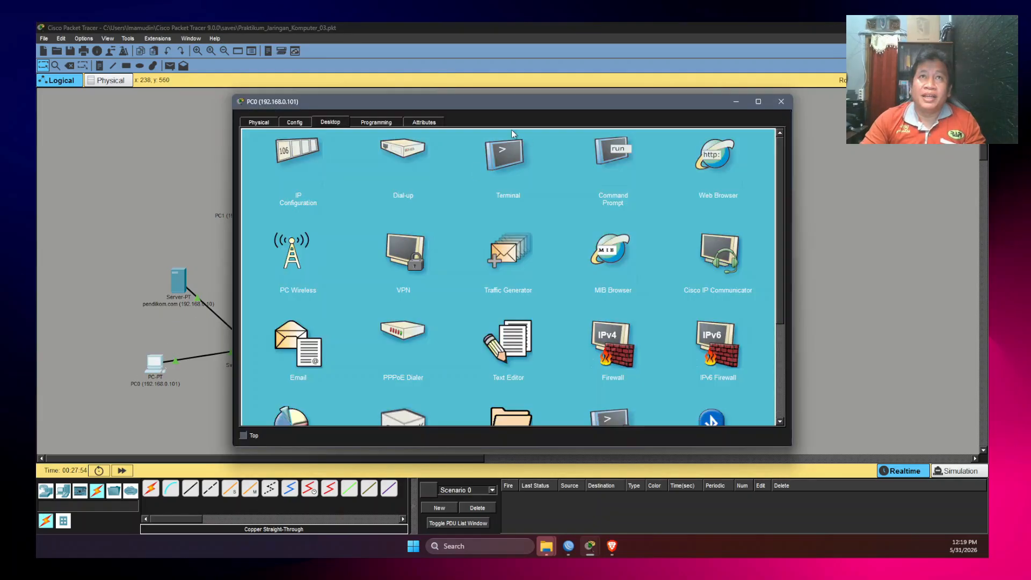
{"action": "left_click", "coordinate": [304, 159]}
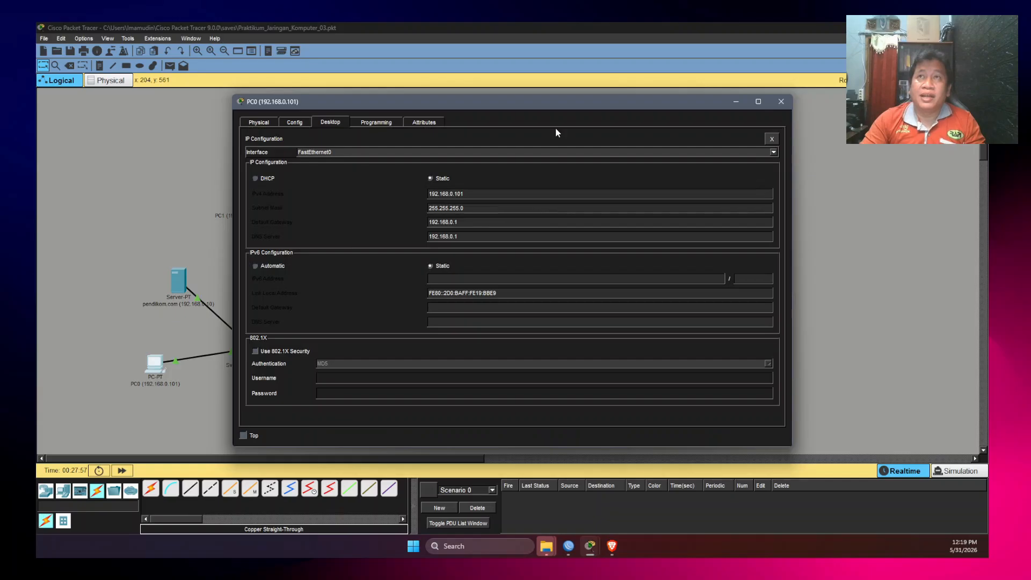
{"action": "left_click", "coordinate": [768, 140]}
{"action": "left_click", "coordinate": [605, 159]}
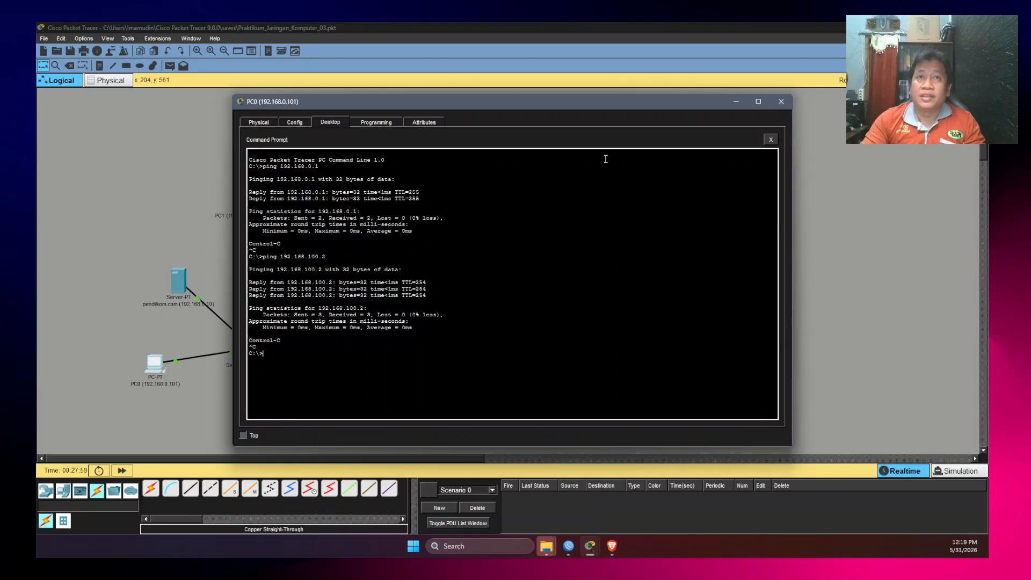
{"action": "type", "text": "ping ilkom.co"}
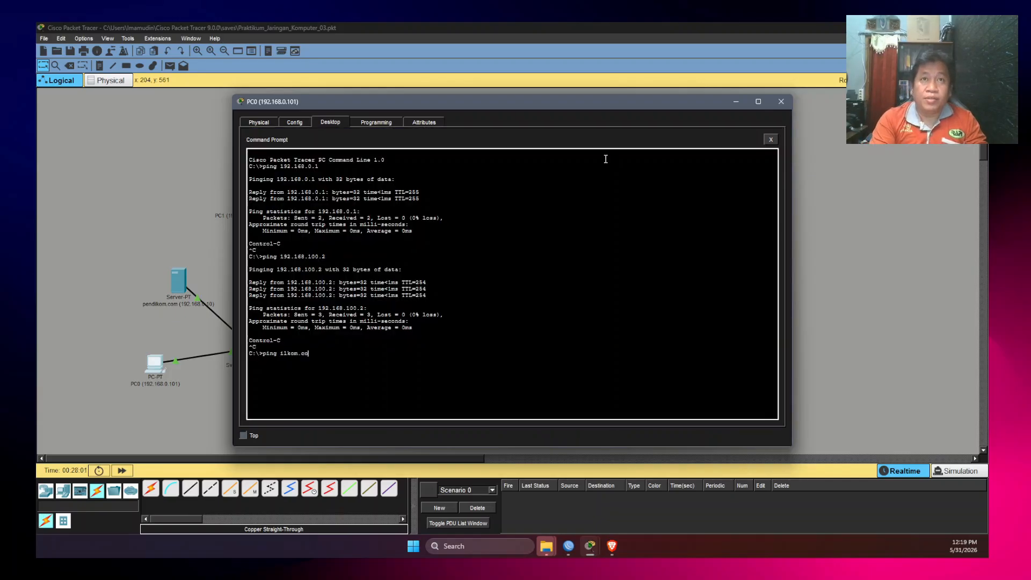
{"action": "type", "text": "m"}
{"action": "key", "text": "Return"}
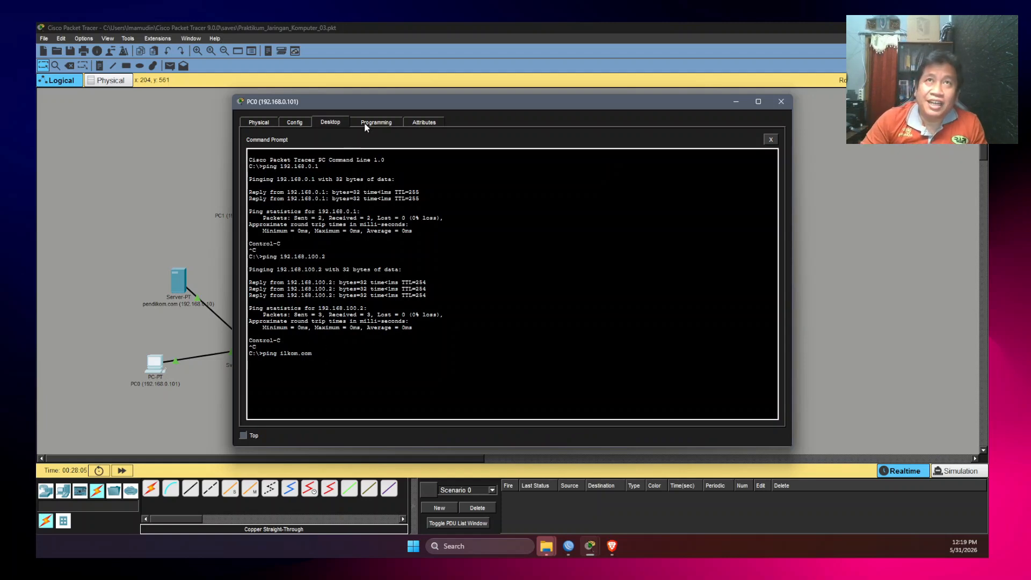
{"action": "left_click_drag", "start_coordinate": [391, 102], "coordinate": [496, 111]}
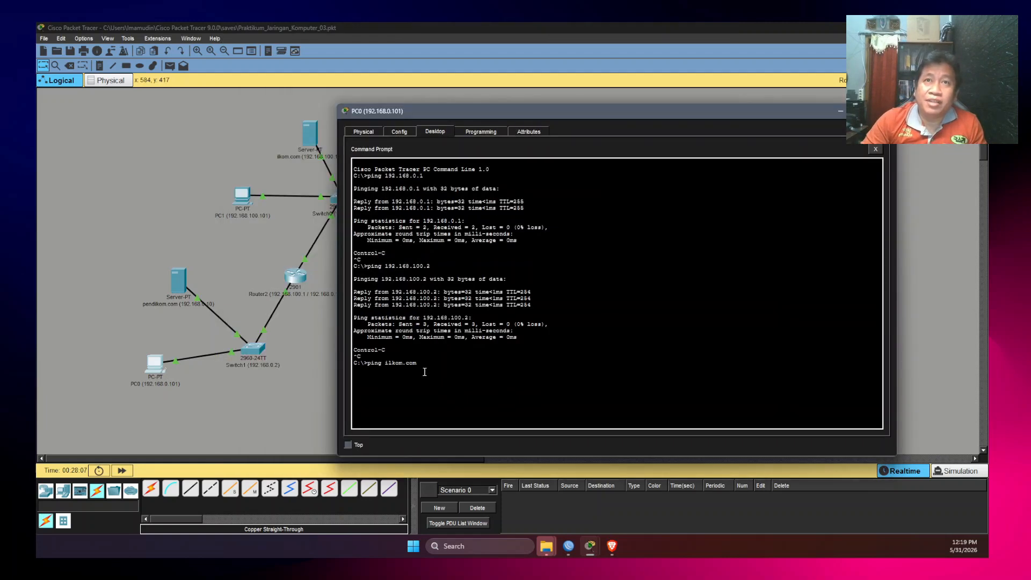
{"action": "left_click", "coordinate": [403, 134]}
{"action": "left_click", "coordinate": [434, 133]}
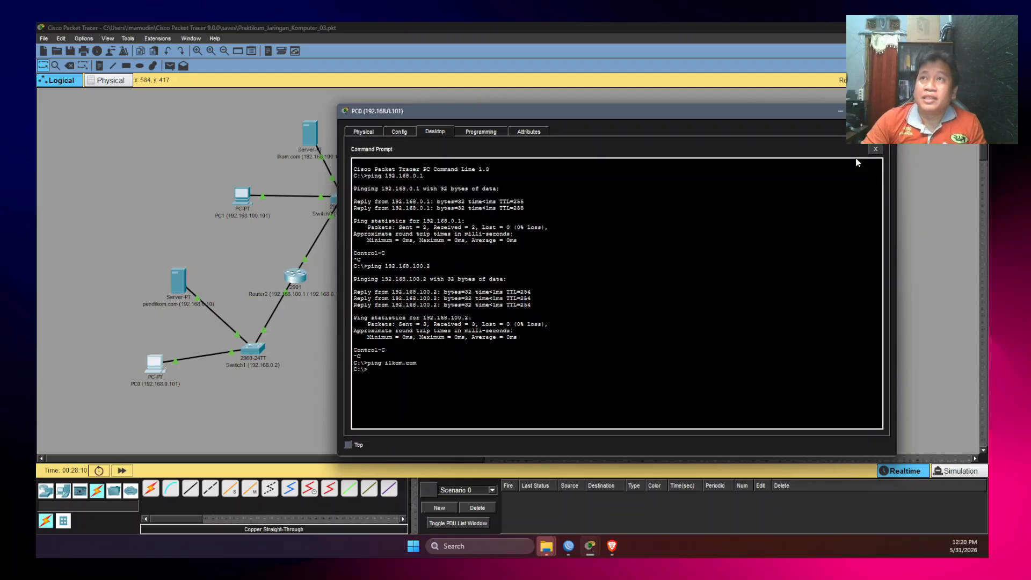
- Close PC0's Command Prompt and set its DNS server address to 192.168.100.254 in the IP configuration
{"action": "left_click", "coordinate": [875, 151]}
{"action": "left_click", "coordinate": [419, 156]}
{"action": "double_click", "coordinate": [580, 248]}
{"action": "type", "text": "192.168.10."}
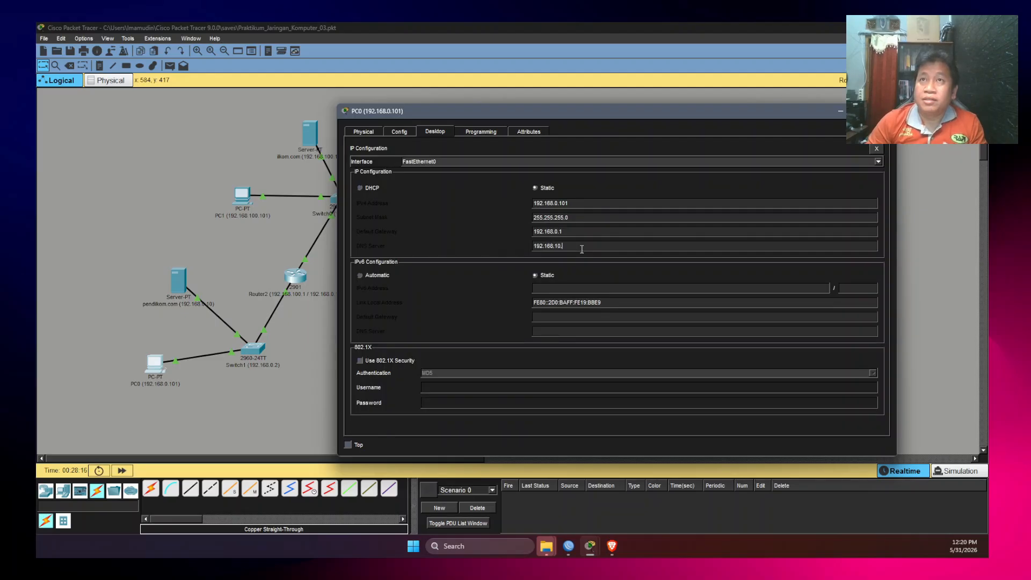
{"action": "key", "text": "BackSpace"}
{"action": "type", "text": "0.254"}
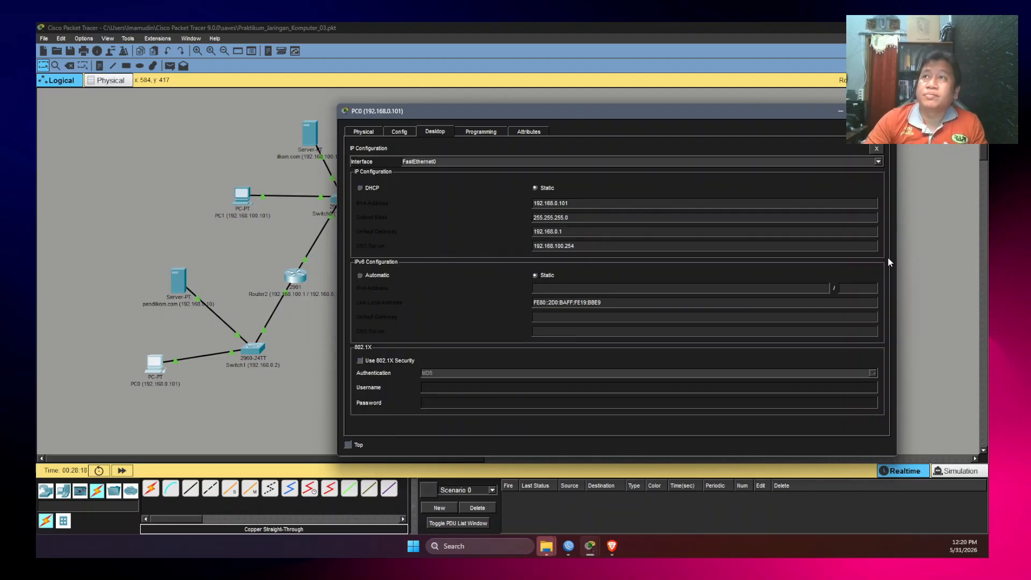
{"action": "left_click", "coordinate": [873, 149]}
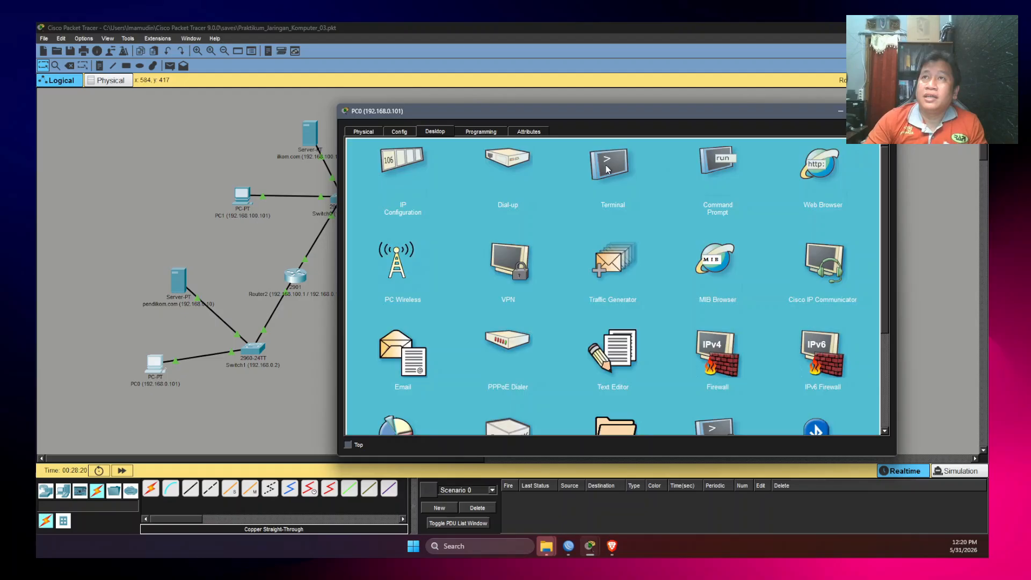
- Ping ilkom.com and pendilkom.com from PC0's Command Prompt, stopping each ping, and close the prompt
{"action": "left_click", "coordinate": [720, 169]}
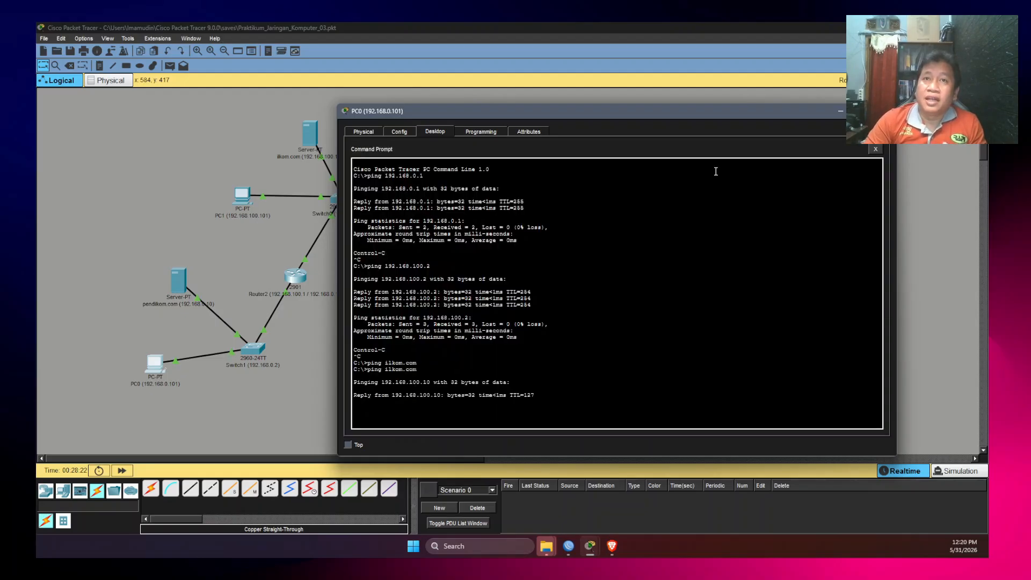
{"action": "key", "text": "ctrl+c"}
{"action": "type", "text": "ping"}
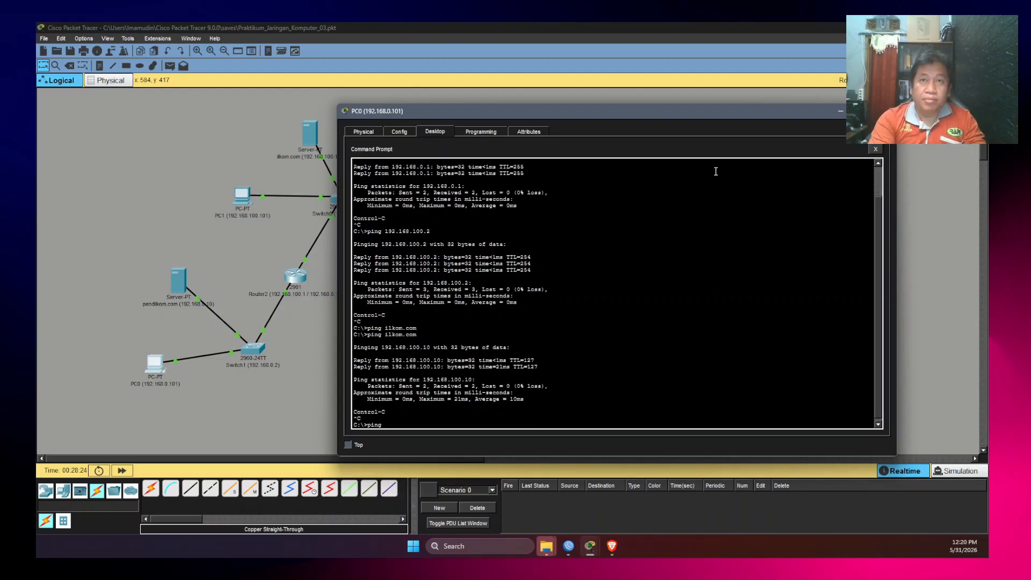
{"action": "type", "text": " pendilko"}
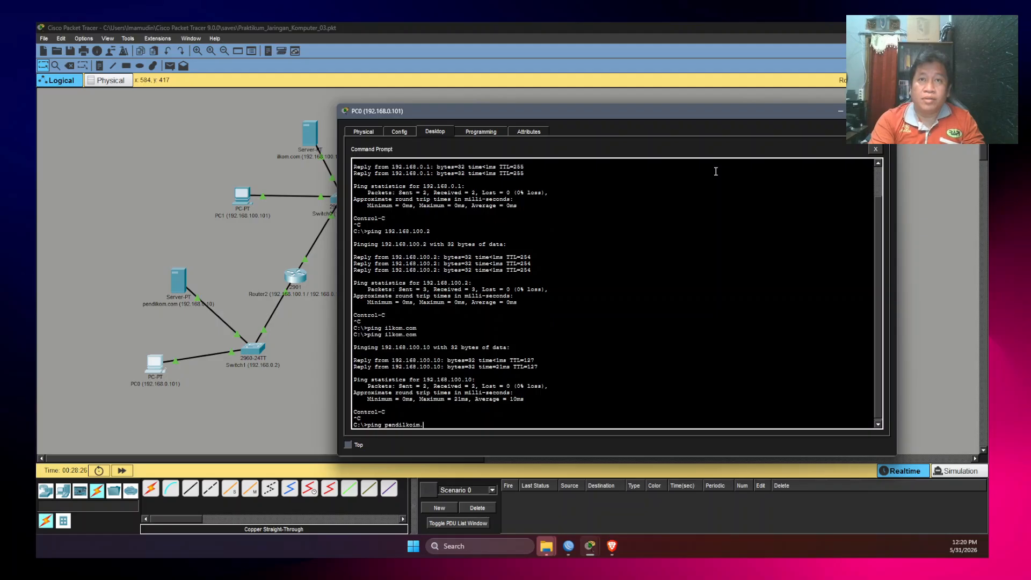
{"action": "type", "text": "m.com"}
{"action": "key", "text": "Return"}
{"action": "key", "text": "ctrl+c"}
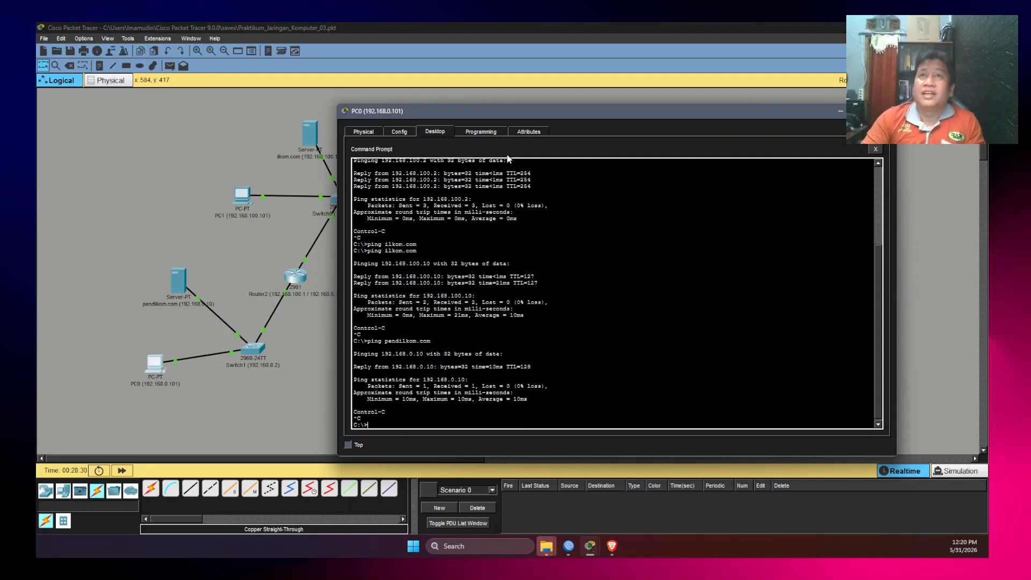
{"action": "left_click", "coordinate": [874, 149]}
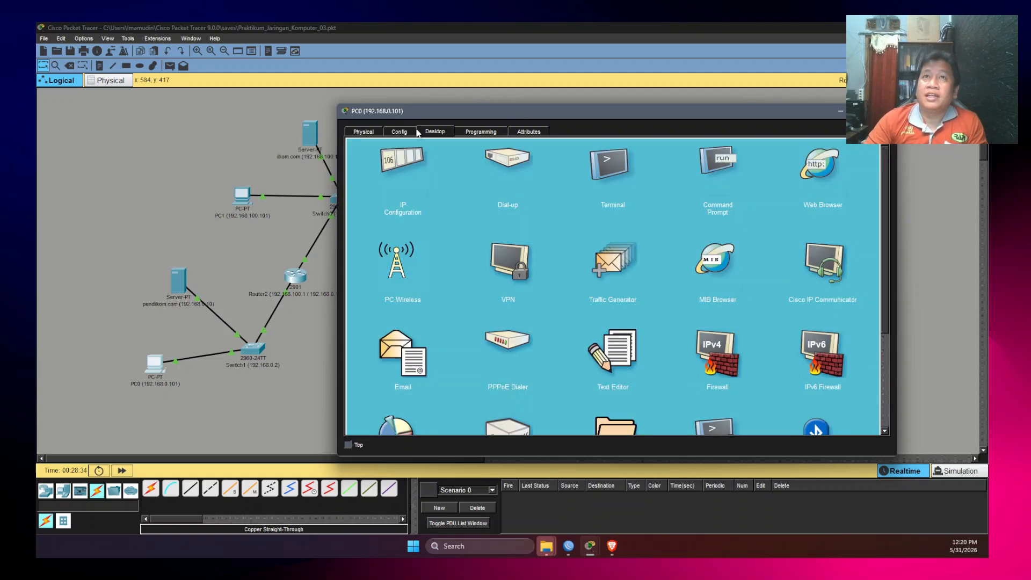
- Check PC0's global gateway and DNS settings and close its window
{"action": "left_click", "coordinate": [366, 133]}
{"action": "left_click", "coordinate": [402, 133]}
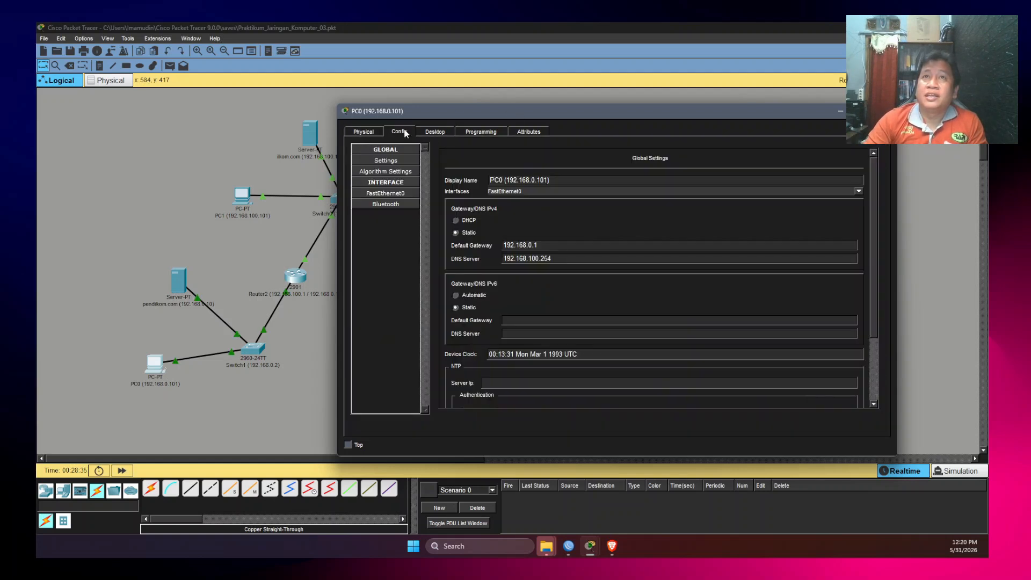
{"action": "left_click", "coordinate": [434, 131]}
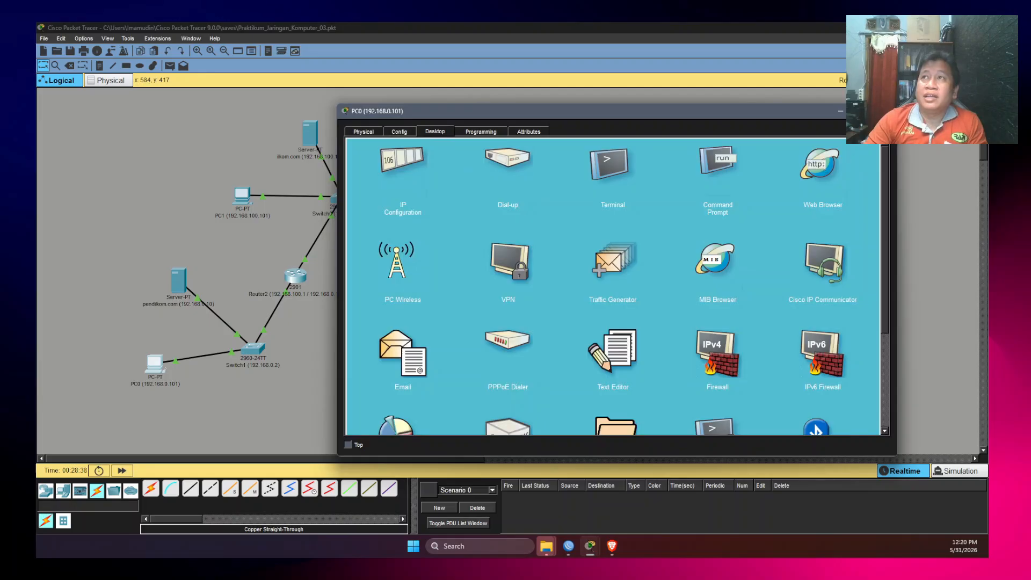
{"action": "left_click", "coordinate": [883, 111]}
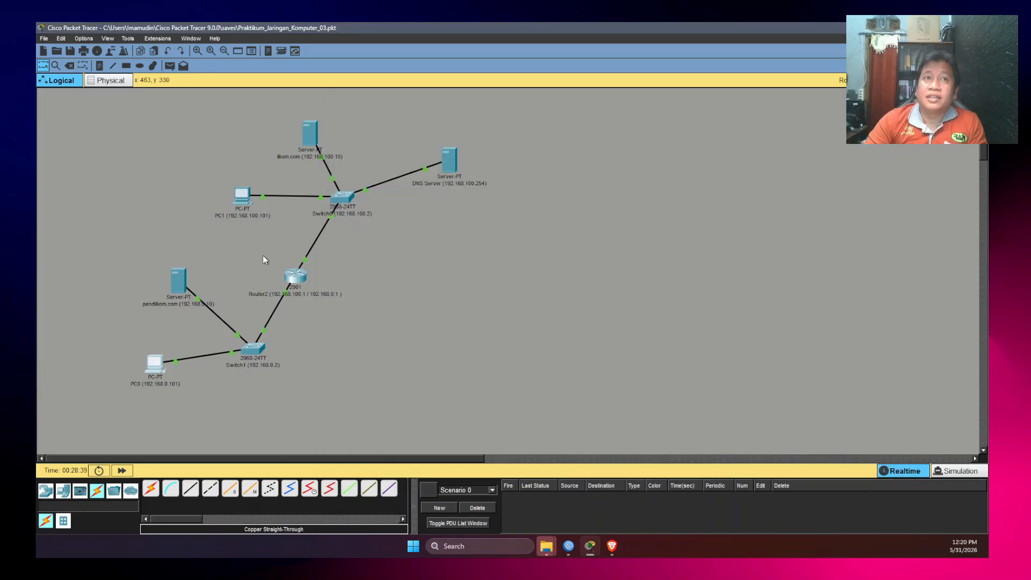
- Load ilkom.com in PC0's web browser
{"action": "left_click", "coordinate": [152, 369]}
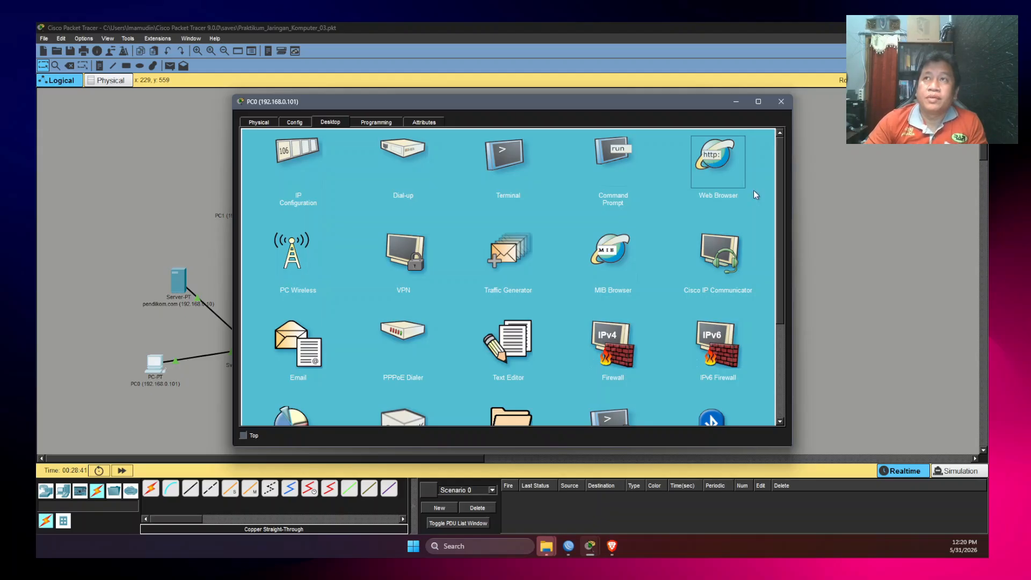
{"action": "left_click", "coordinate": [730, 169]}
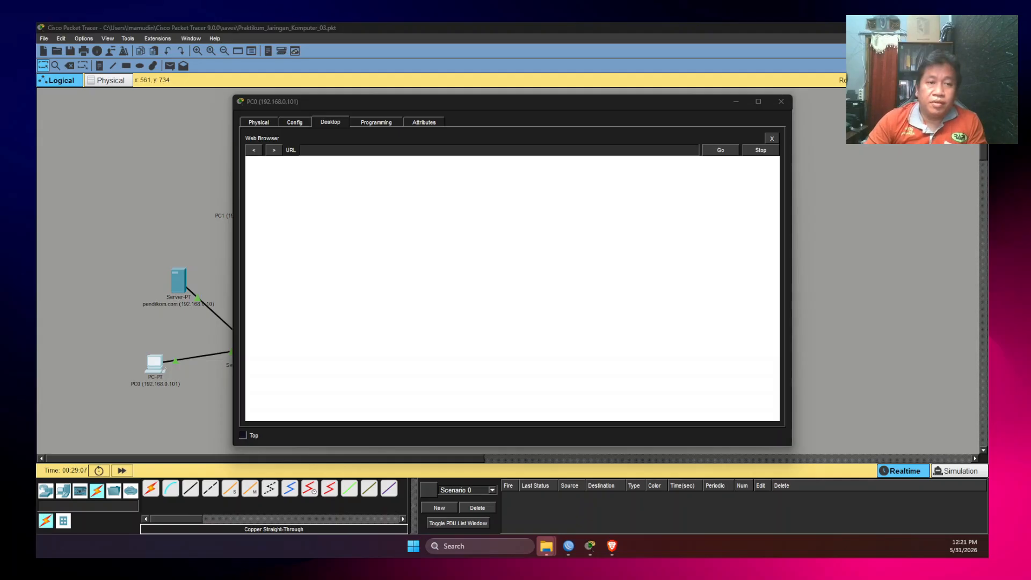
{"action": "left_click", "coordinate": [314, 148]}
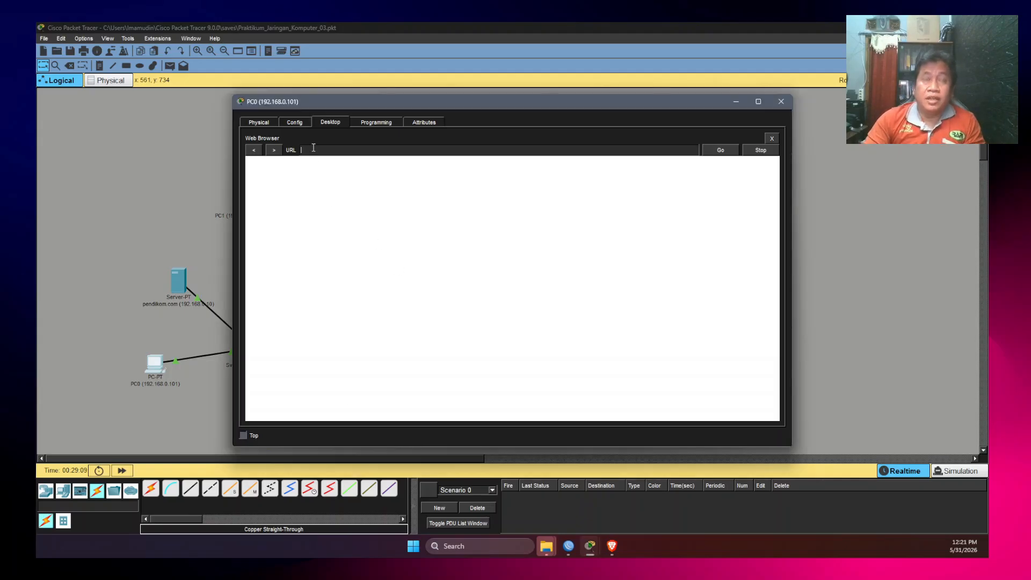
{"action": "type", "text": "ilkom.com"}
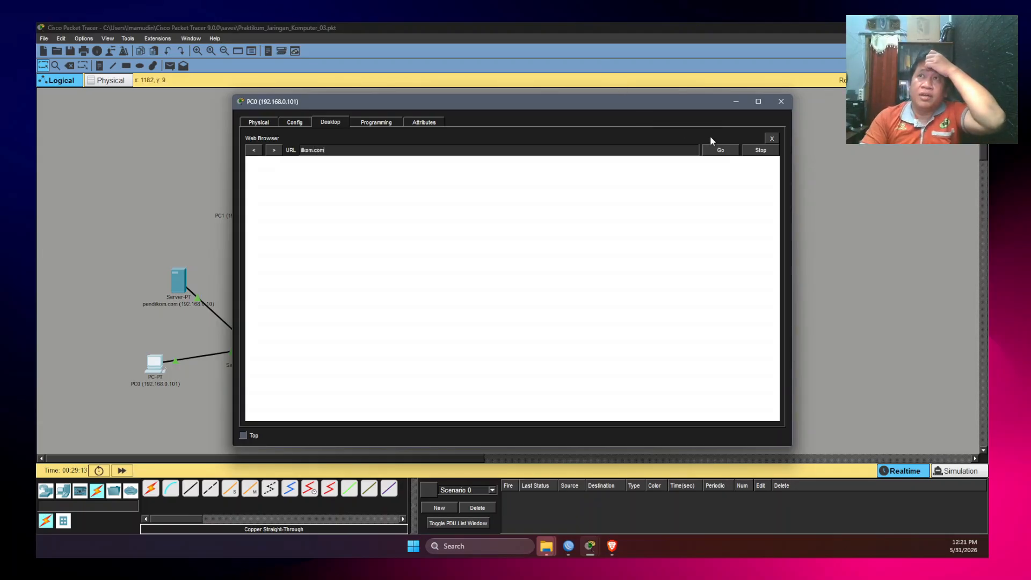
{"action": "left_click", "coordinate": [715, 152]}
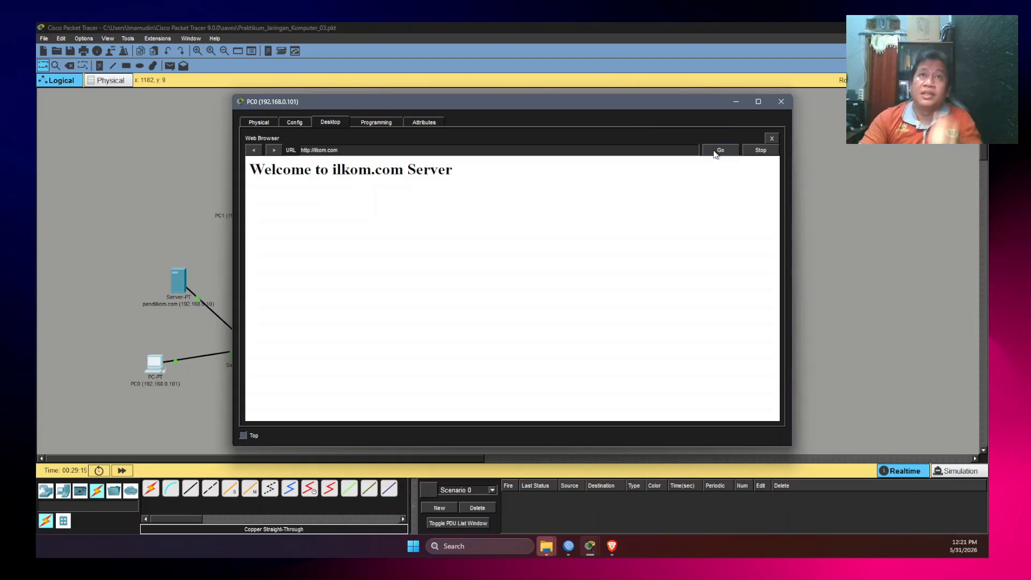
- Load pendilkom.com in PC0's web browser and close the PC0 window
{"action": "triple_click", "coordinate": [360, 152]}
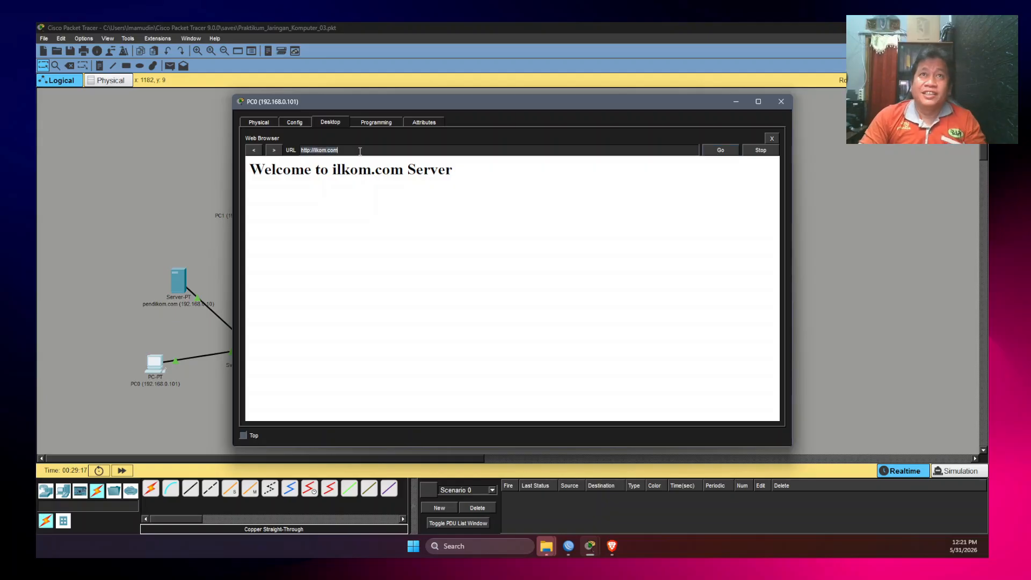
{"action": "type", "text": "pendilkom."}
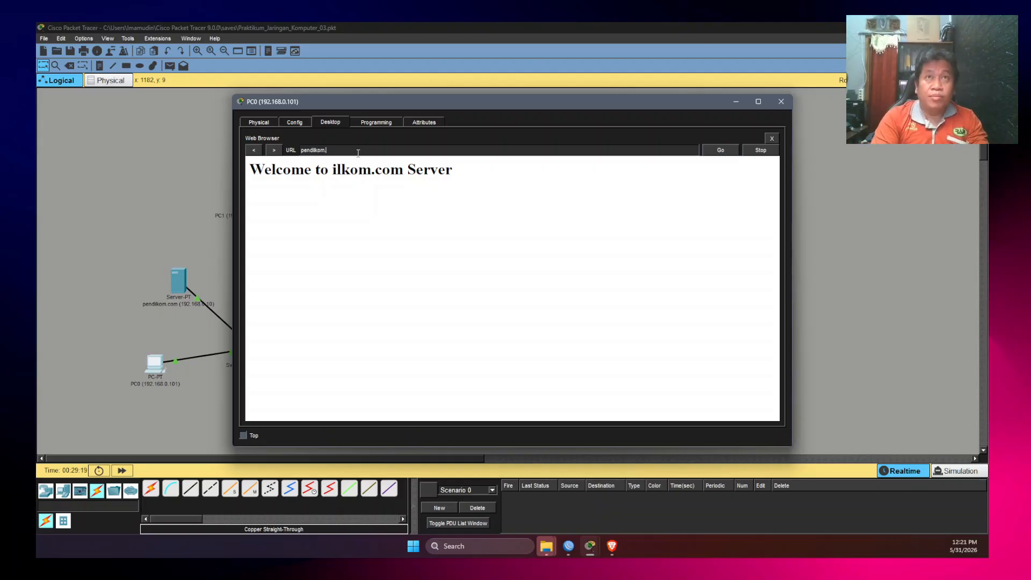
{"action": "left_click", "coordinate": [720, 152]}
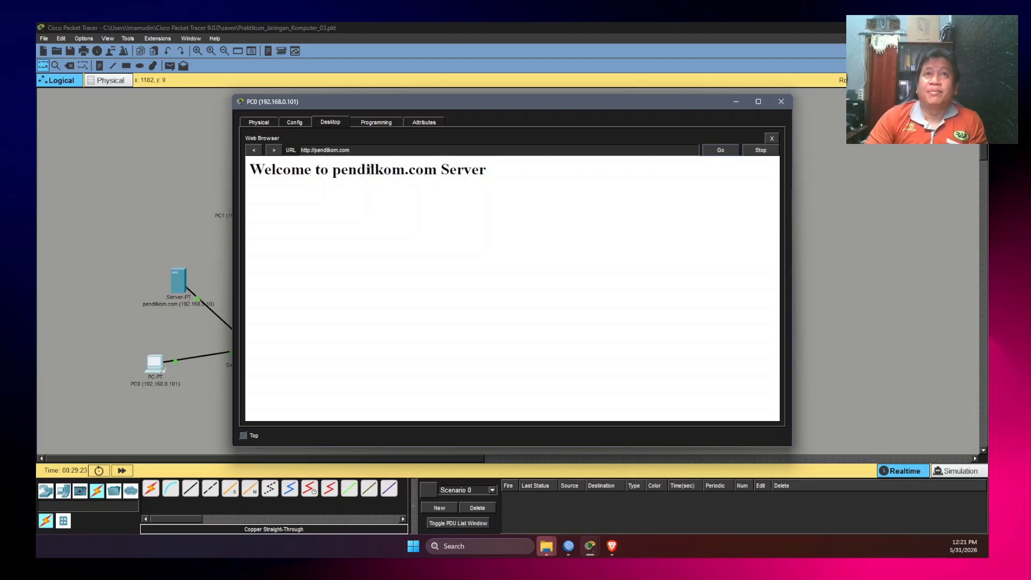
{"action": "left_click", "coordinate": [781, 102]}
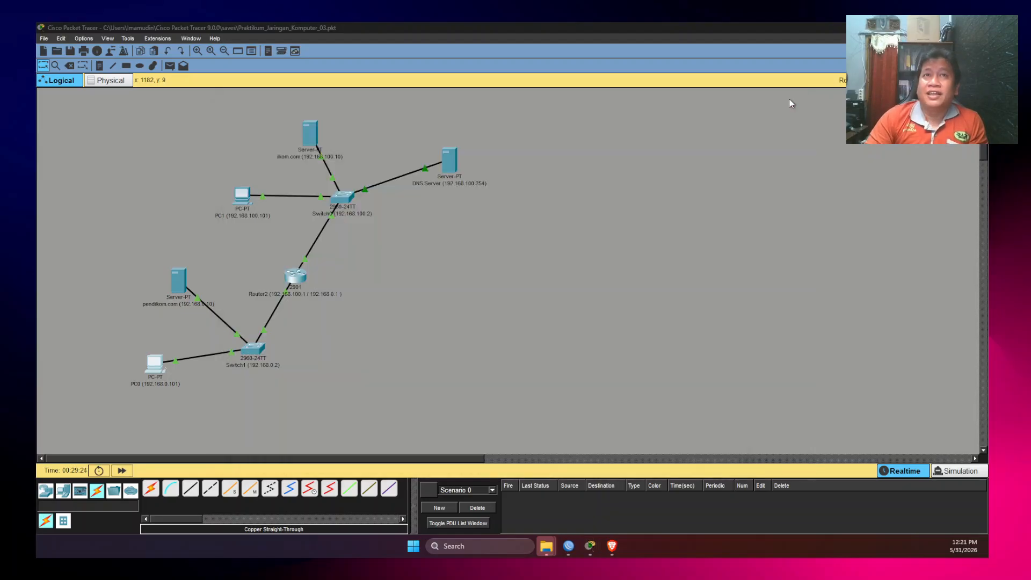
- Load ilkom.com in PC1's web browser
{"action": "left_click", "coordinate": [244, 200]}
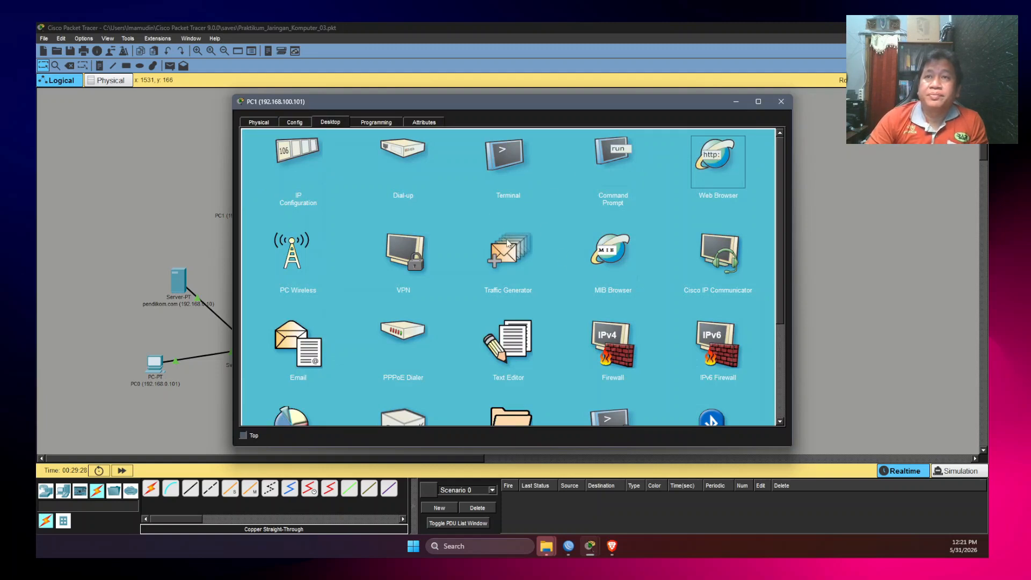
{"action": "left_click", "coordinate": [718, 161]}
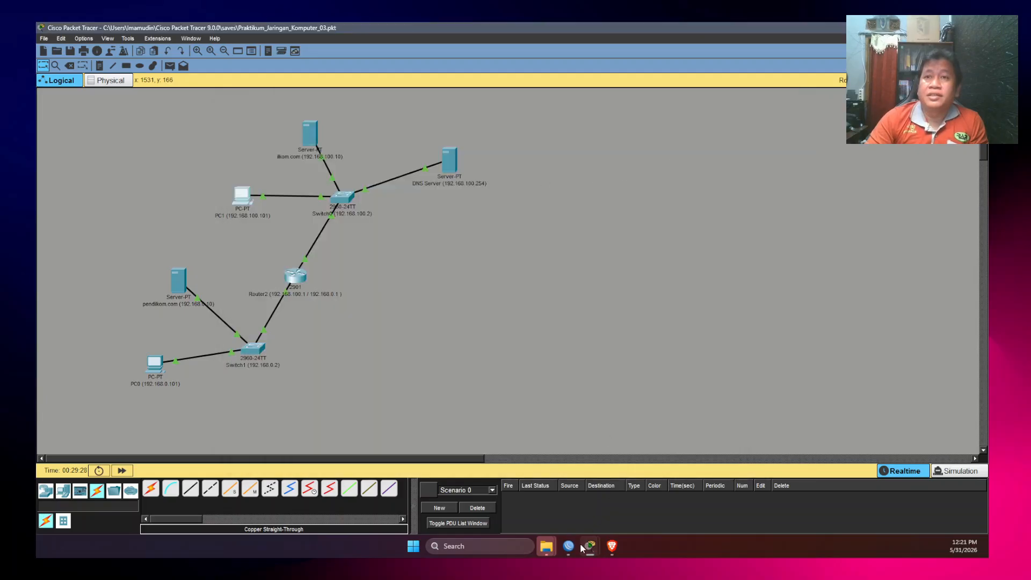
{"action": "mouse_move", "coordinate": [589, 544]}
{"action": "left_click", "coordinate": [642, 496]}
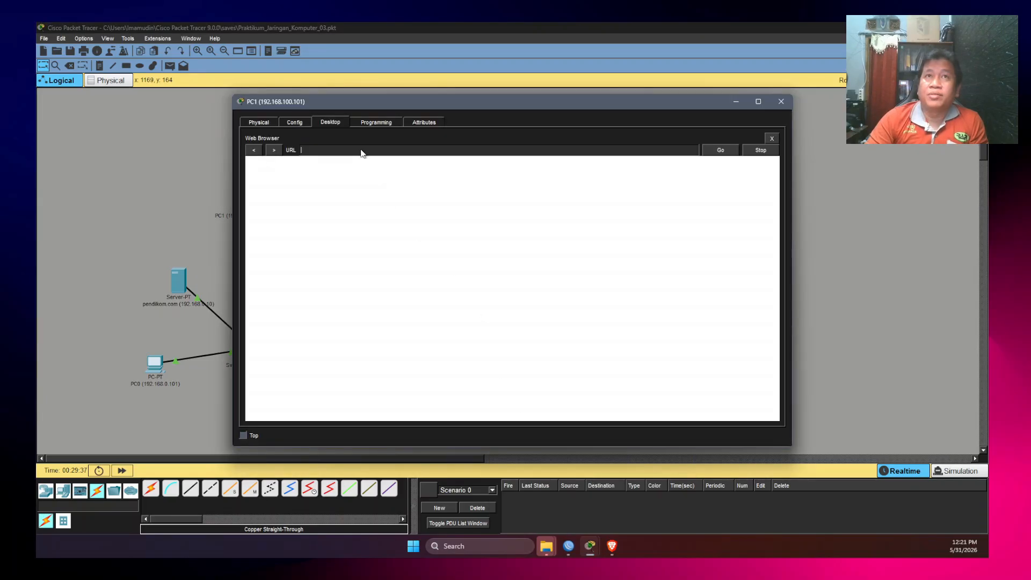
{"action": "type", "text": "ilkom.com"}
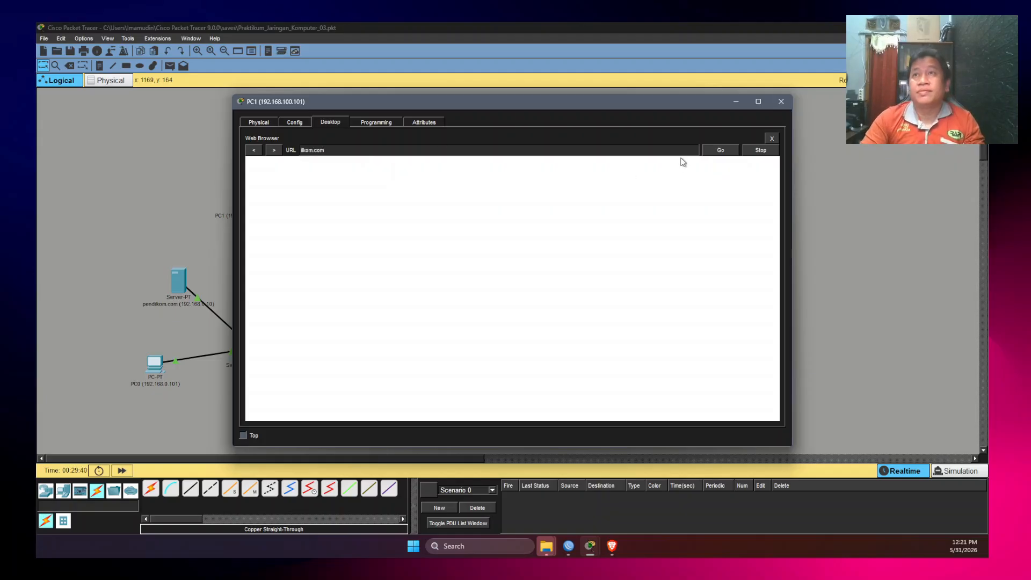
{"action": "left_click", "coordinate": [720, 151]}
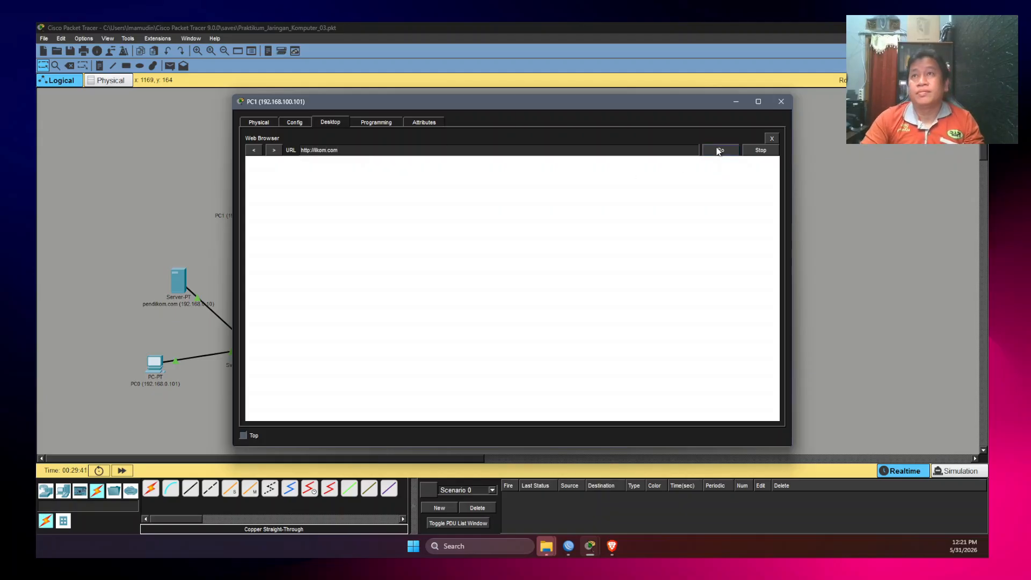
- Load pendilkom.com in PC1's web browser and close the PC1 window
{"action": "triple_click", "coordinate": [409, 148]}
{"action": "type", "text": "pend"}
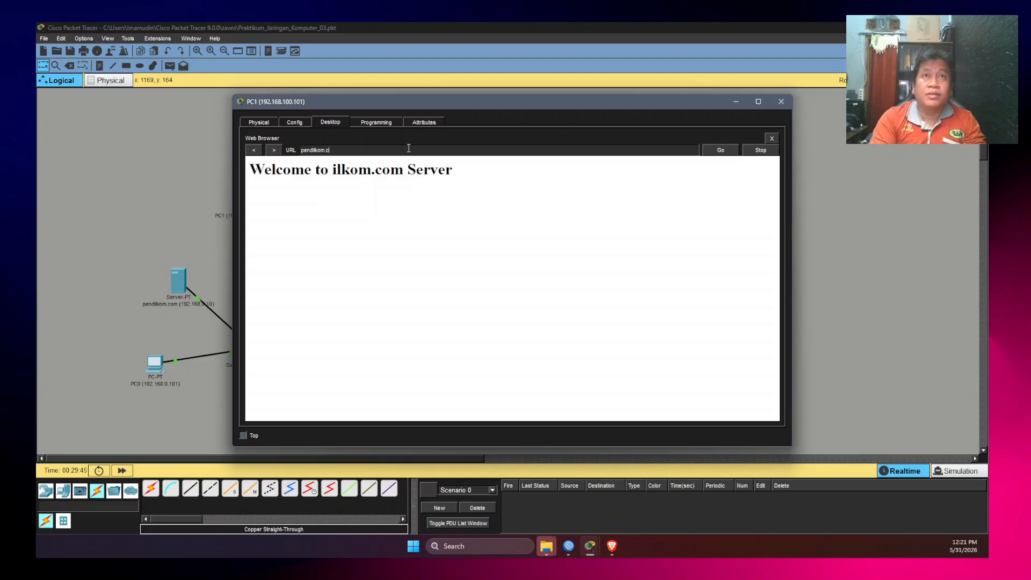
{"action": "left_click", "coordinate": [716, 154]}
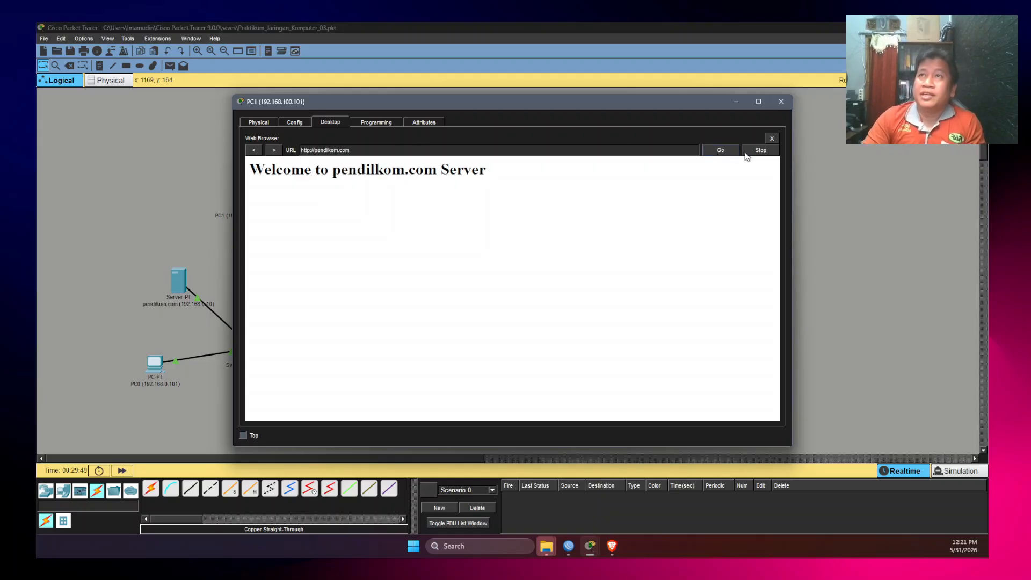
{"action": "left_click", "coordinate": [780, 103]}
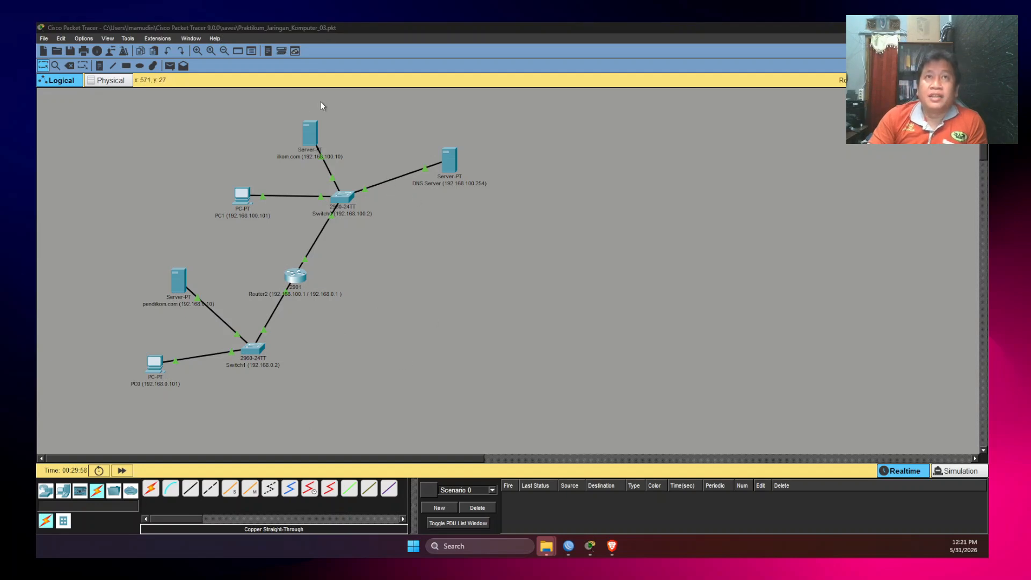
- Move the DNS Server slightly closer to the ilkom.com server and shift the pendilkom.com server slightly away from the router
{"action": "left_click_drag", "start_coordinate": [114, 92], "coordinate": [534, 242]}
{"action": "left_click", "coordinate": [533, 241]}
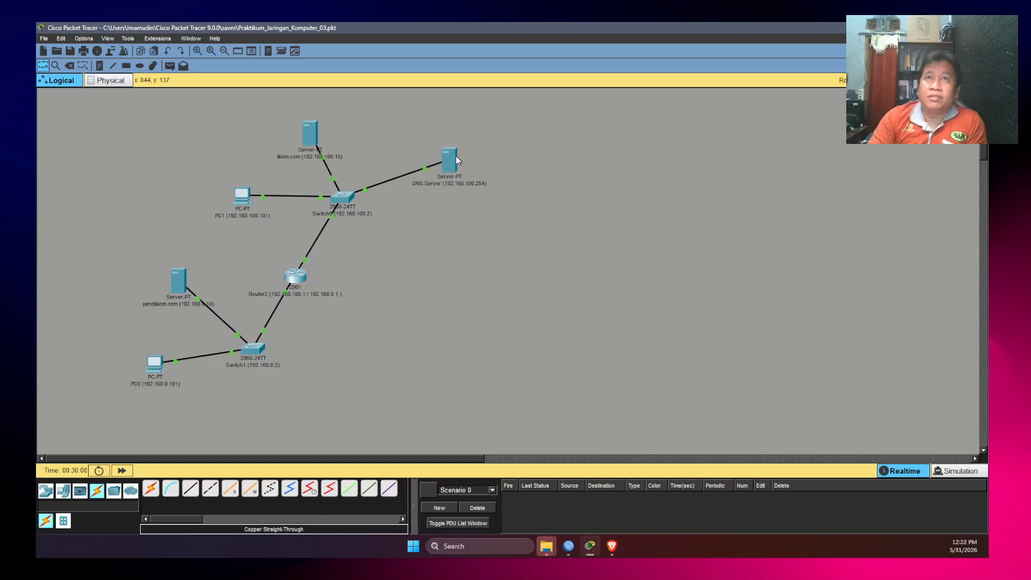
{"action": "left_click_drag", "start_coordinate": [455, 156], "coordinate": [430, 143]}
{"action": "left_click_drag", "start_coordinate": [73, 258], "coordinate": [377, 409]}
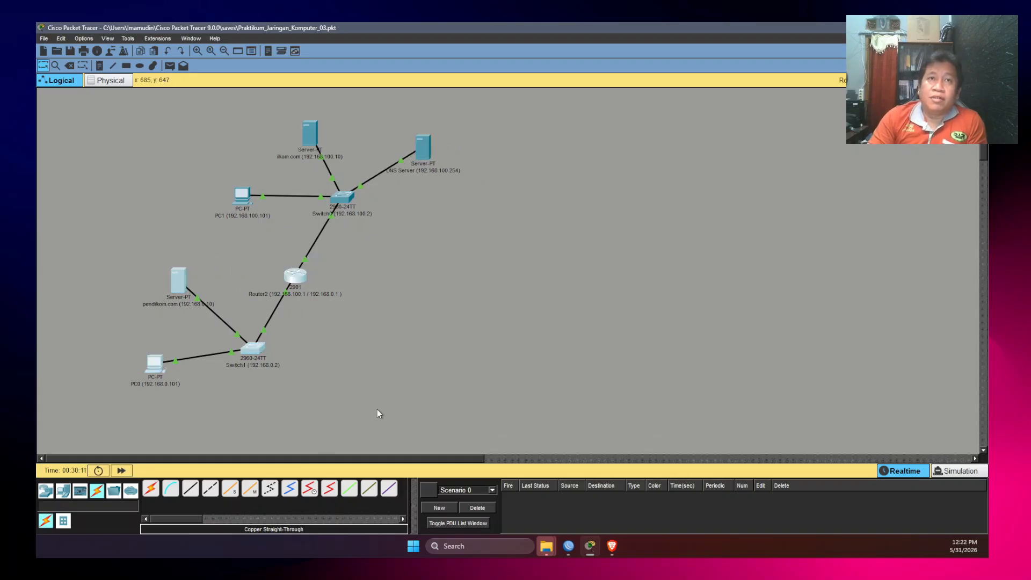
{"action": "left_click", "coordinate": [401, 365]}
{"action": "left_click_drag", "start_coordinate": [184, 280], "coordinate": [169, 286]}
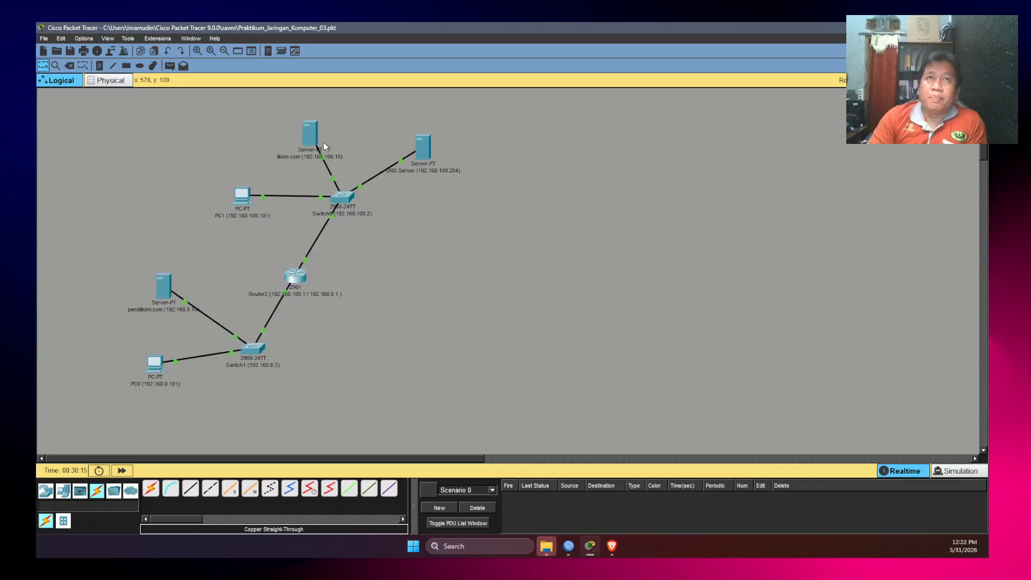
- View the index.html page in the ilkom.com server's HTTP service and close the server window
{"action": "left_click", "coordinate": [310, 133]}
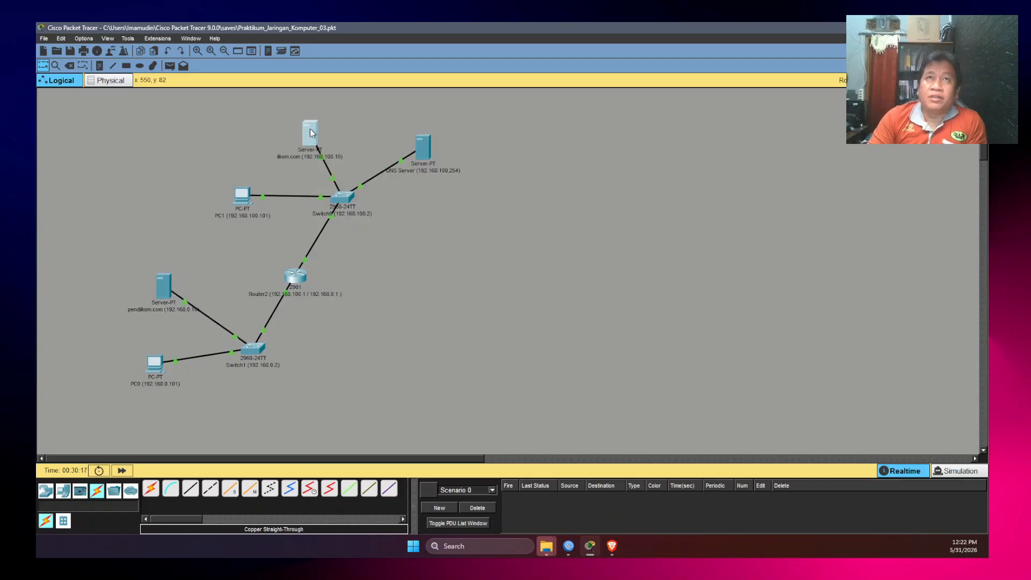
{"action": "left_click", "coordinate": [164, 294]}
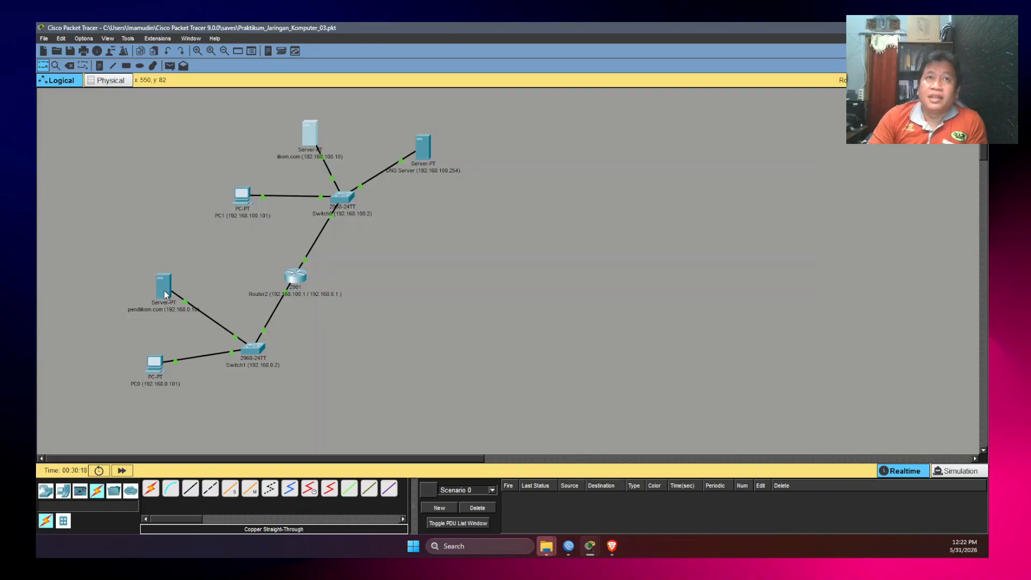
{"action": "left_click", "coordinate": [164, 294]}
{"action": "left_click", "coordinate": [781, 103]}
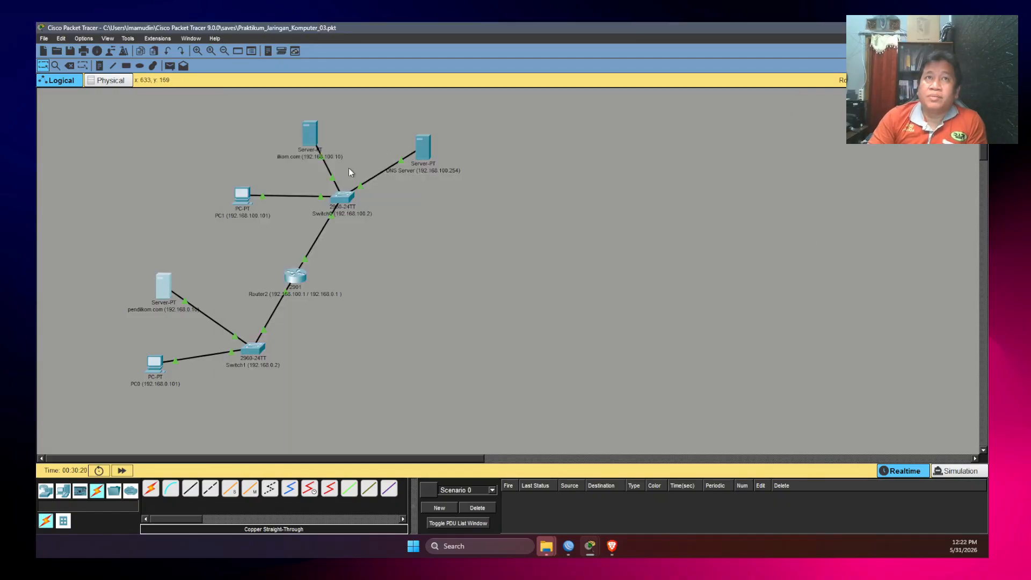
{"action": "left_click", "coordinate": [311, 134]}
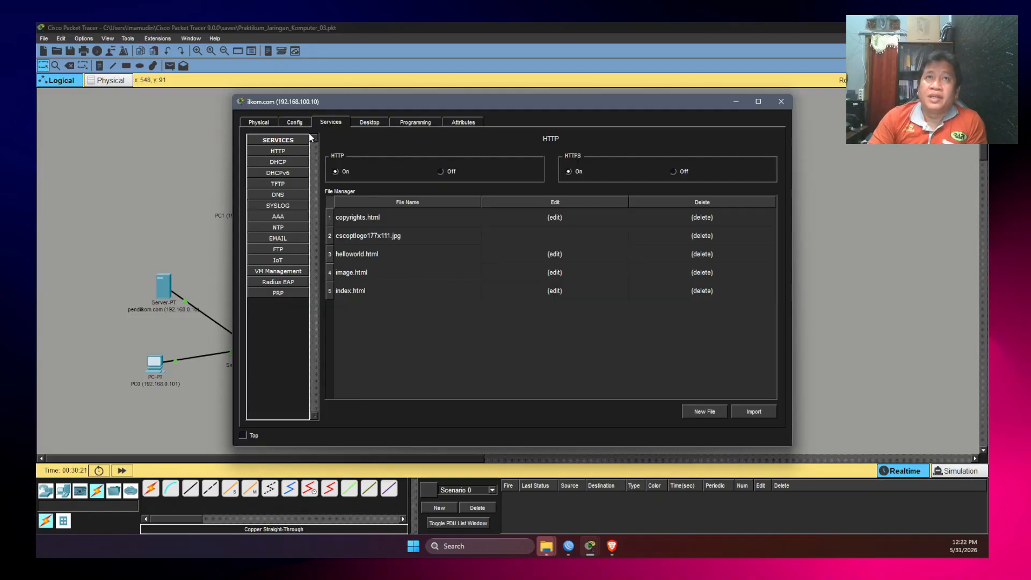
{"action": "left_click", "coordinate": [279, 154]}
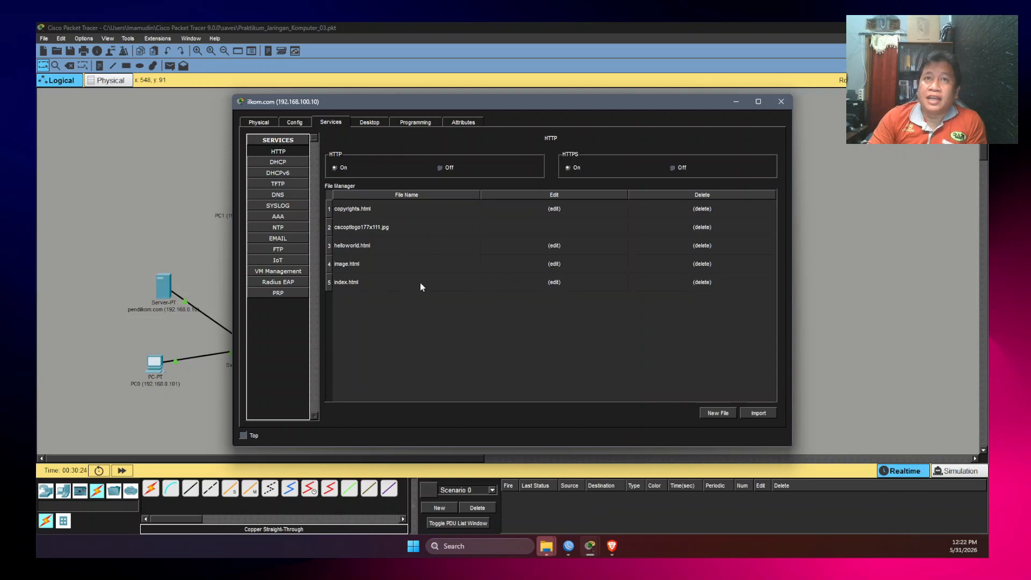
{"action": "left_click", "coordinate": [554, 283]}
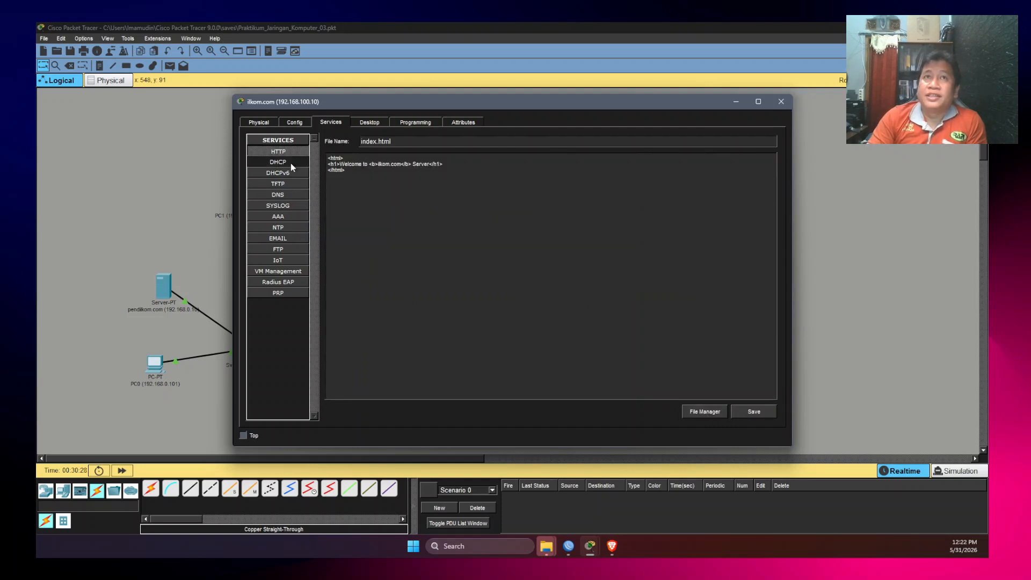
{"action": "left_click", "coordinate": [781, 101]}
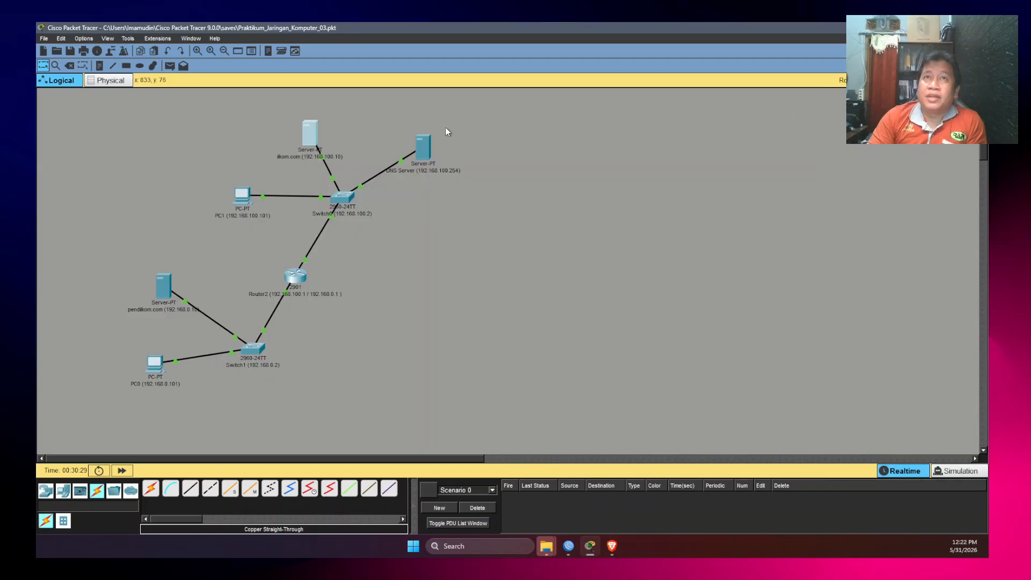
- Check the A records in the DNS Server's DNS service and close its window
{"action": "left_click", "coordinate": [422, 147]}
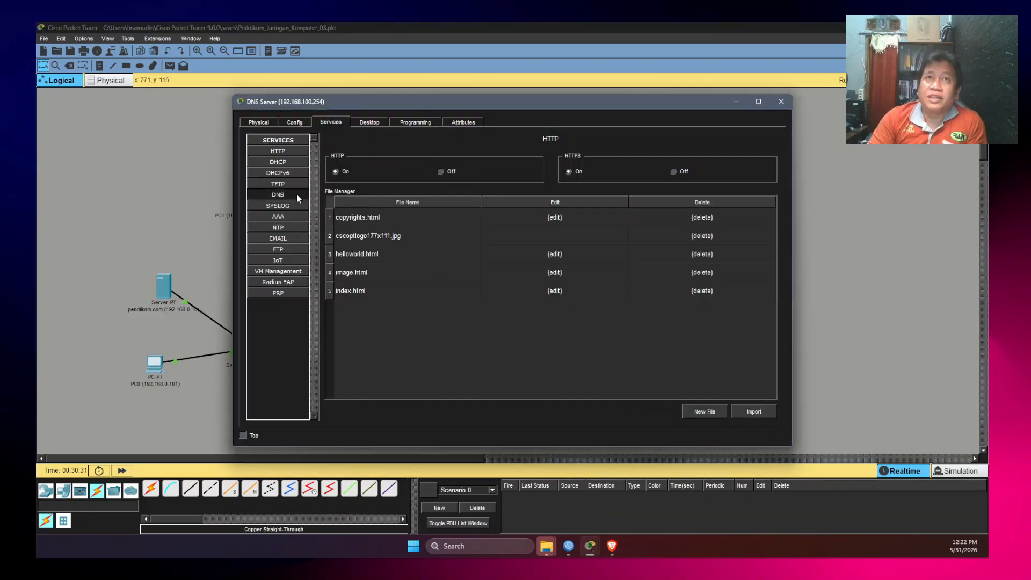
{"action": "left_click", "coordinate": [280, 196]}
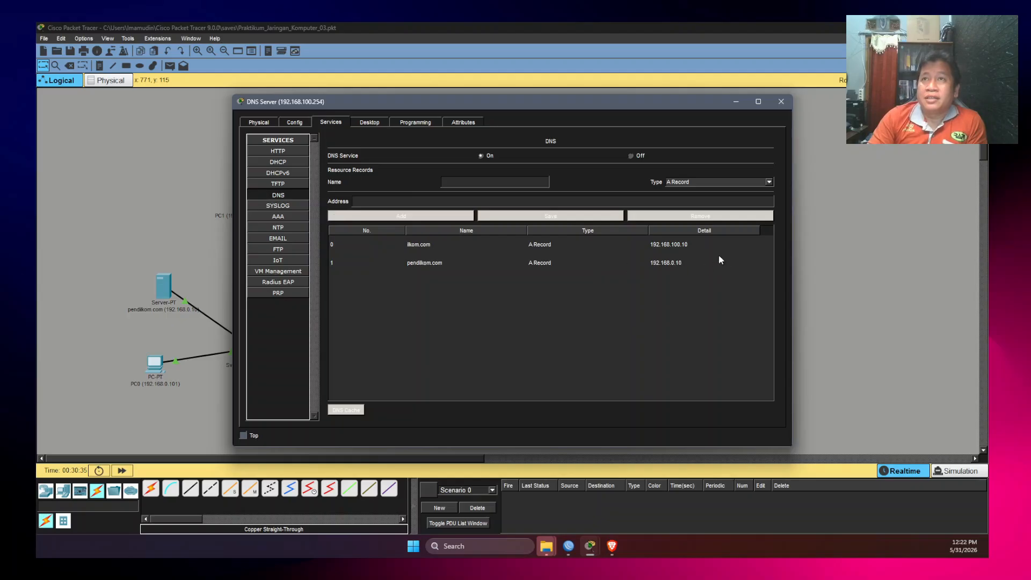
{"action": "left_click", "coordinate": [780, 102]}
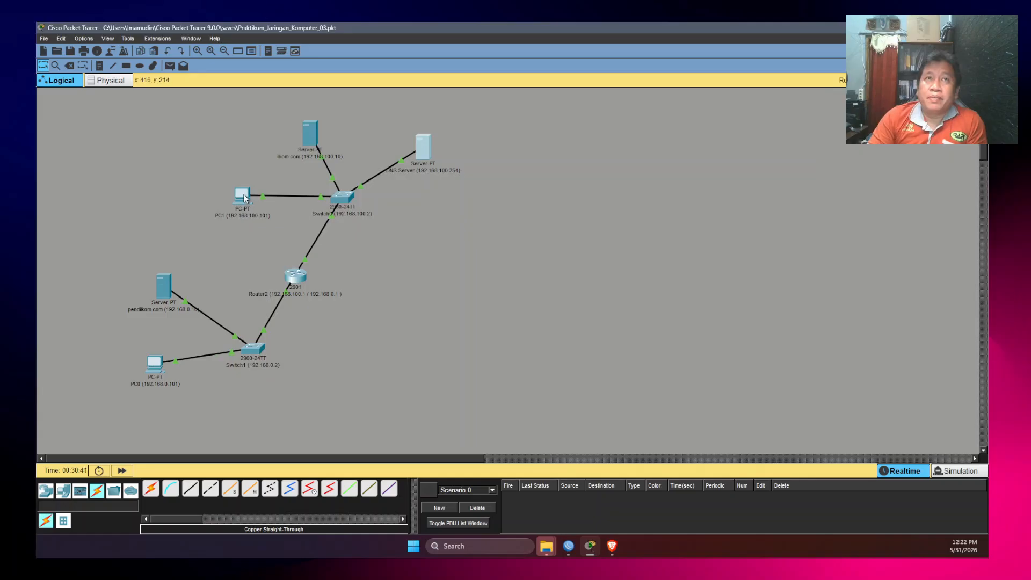
- Show the web browser among PC1's desktop applications and close the PC1 window
{"action": "left_click", "coordinate": [244, 198]}
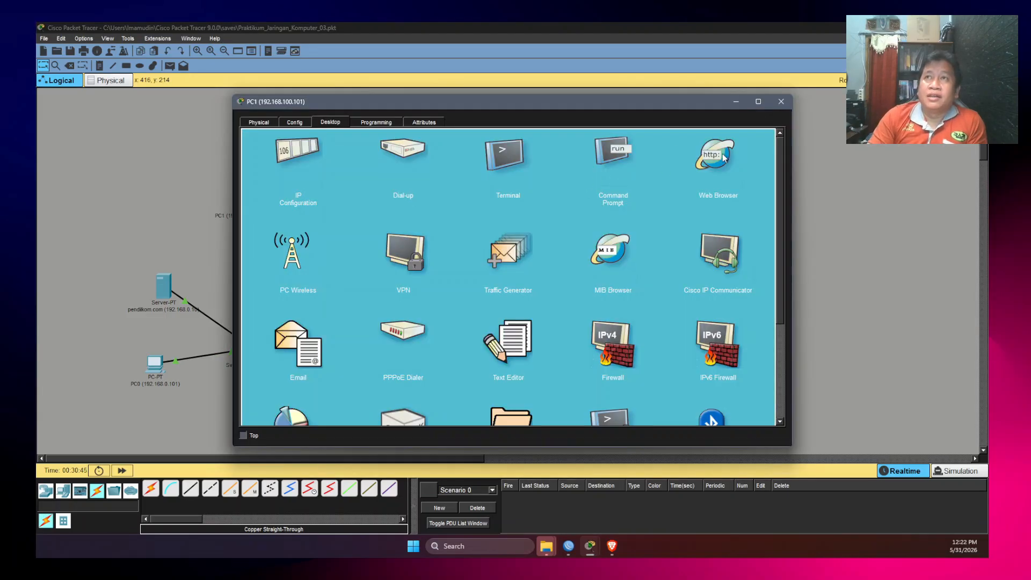
{"action": "left_click_drag", "start_coordinate": [507, 108], "coordinate": [683, 129]}
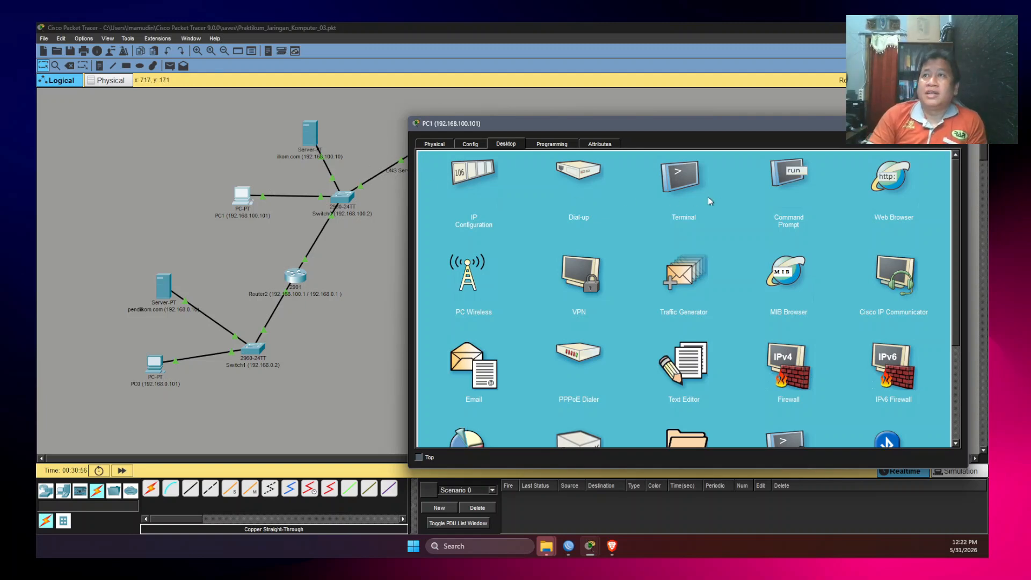
{"action": "left_click", "coordinate": [892, 168]}
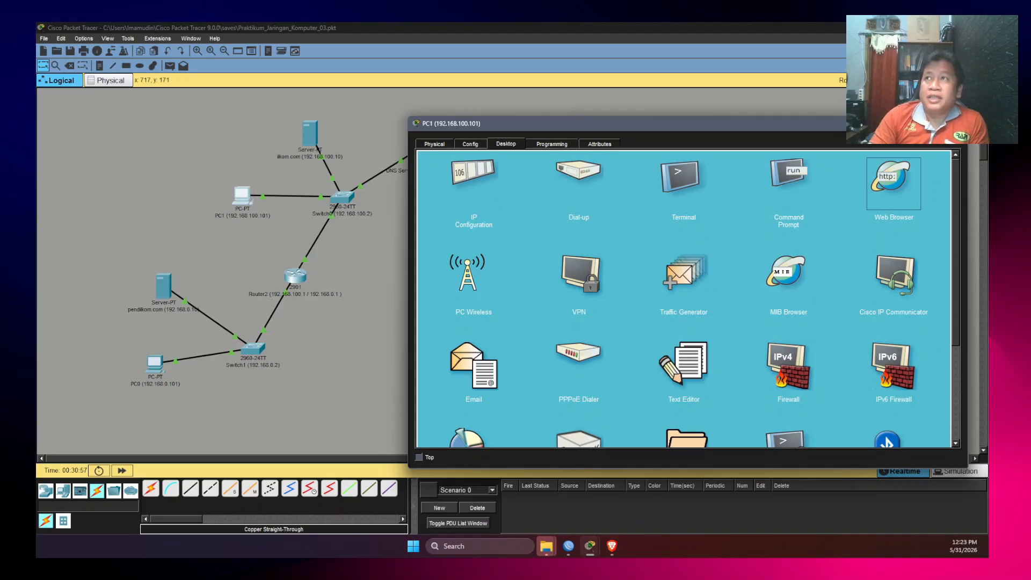
{"action": "left_click", "coordinate": [893, 183]}
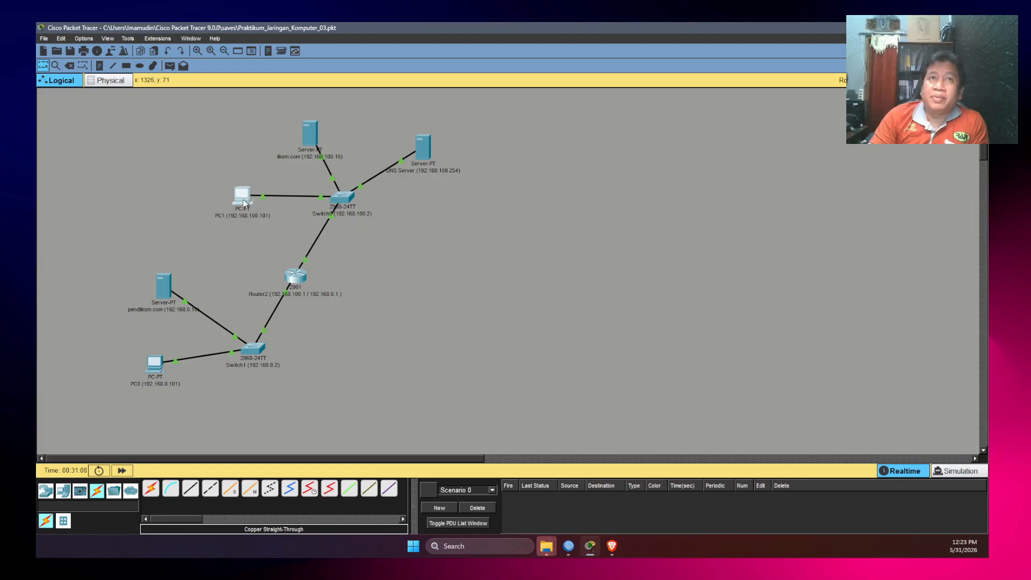
- Ping 192.168.0.101 from PC1's command prompt
{"action": "left_click", "coordinate": [243, 201]}
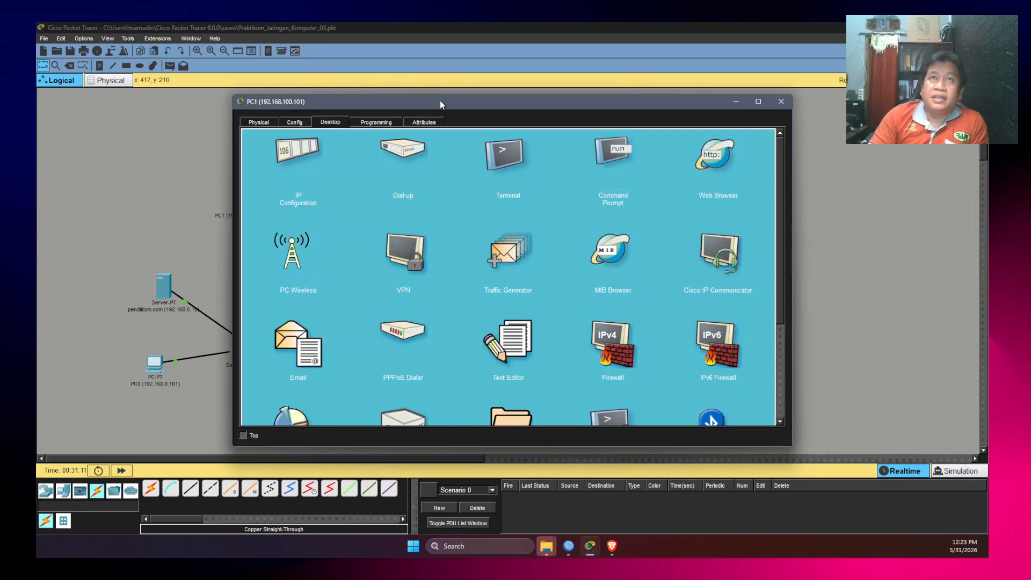
{"action": "left_click_drag", "start_coordinate": [440, 101], "coordinate": [610, 115]}
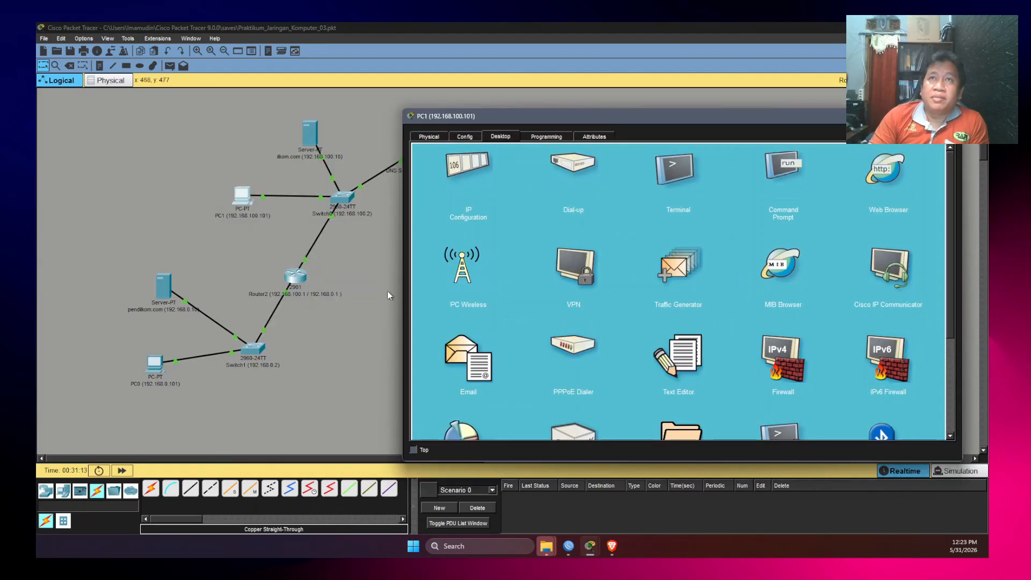
{"action": "left_click", "coordinate": [797, 174]}
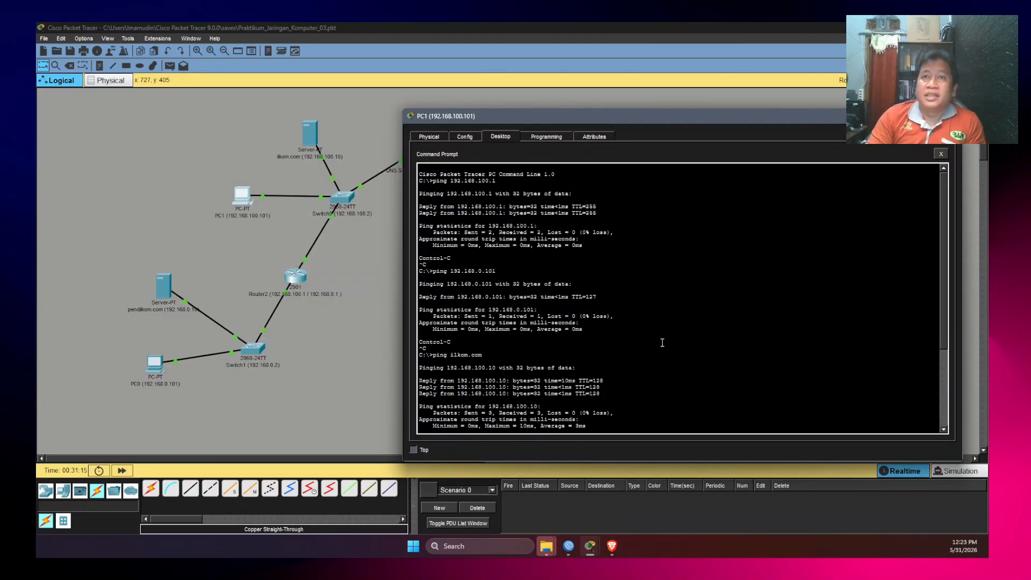
{"action": "type", "text": "p"}
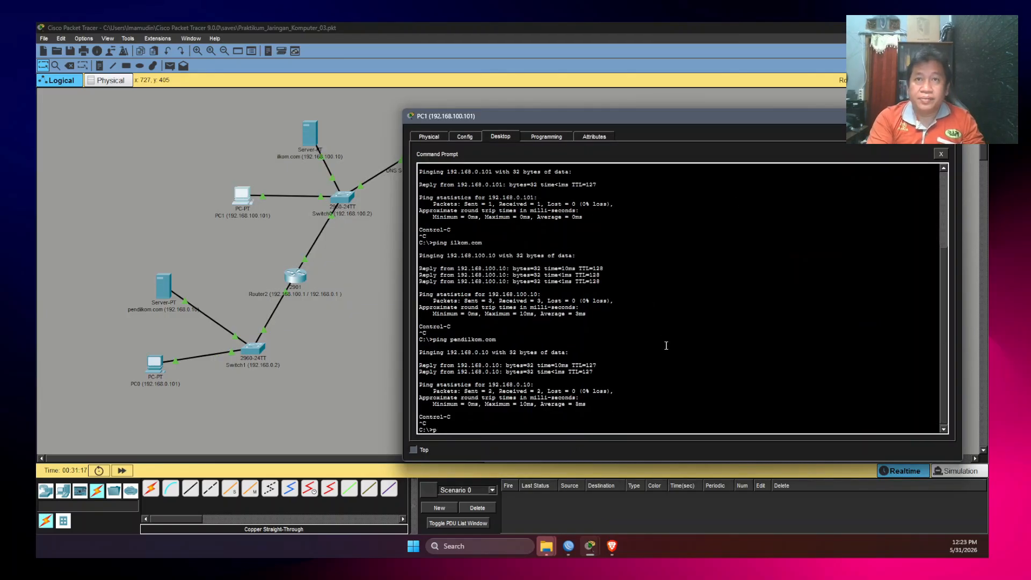
{"action": "type", "text": "oin 192.1"}
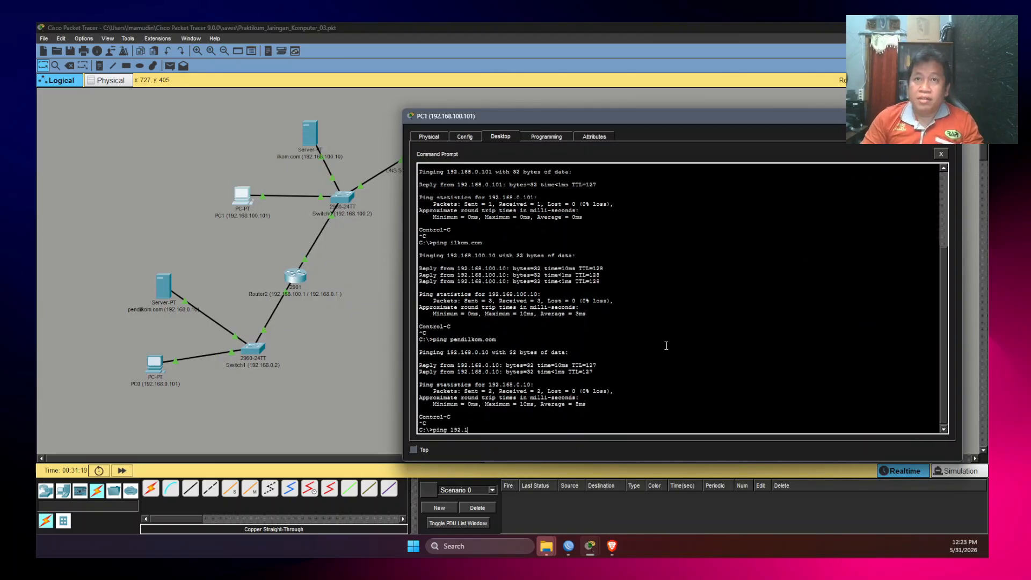
{"action": "type", "text": "68.0.10"}
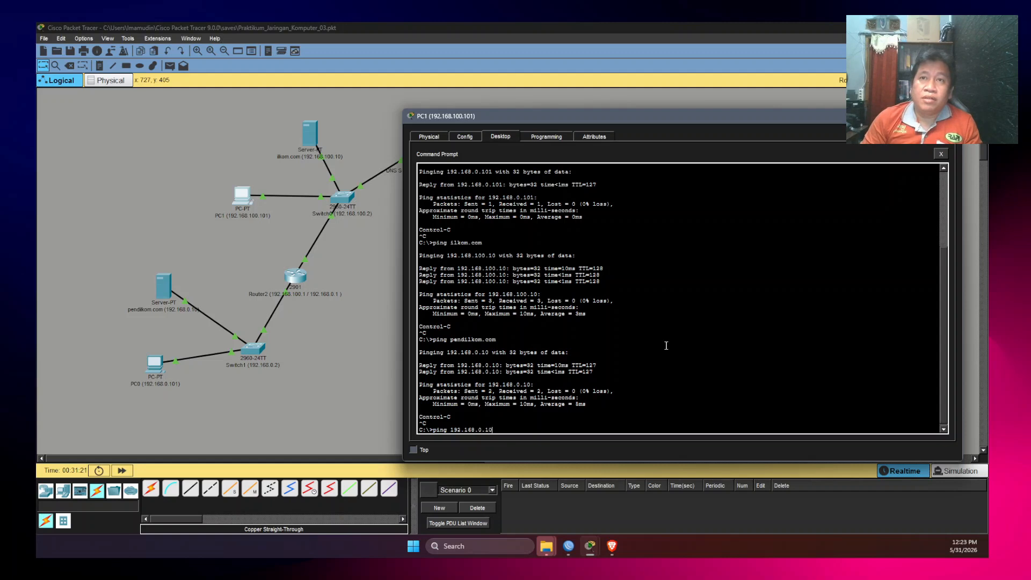
{"action": "type", "text": "1"}
{"action": "key", "text": "Return"}
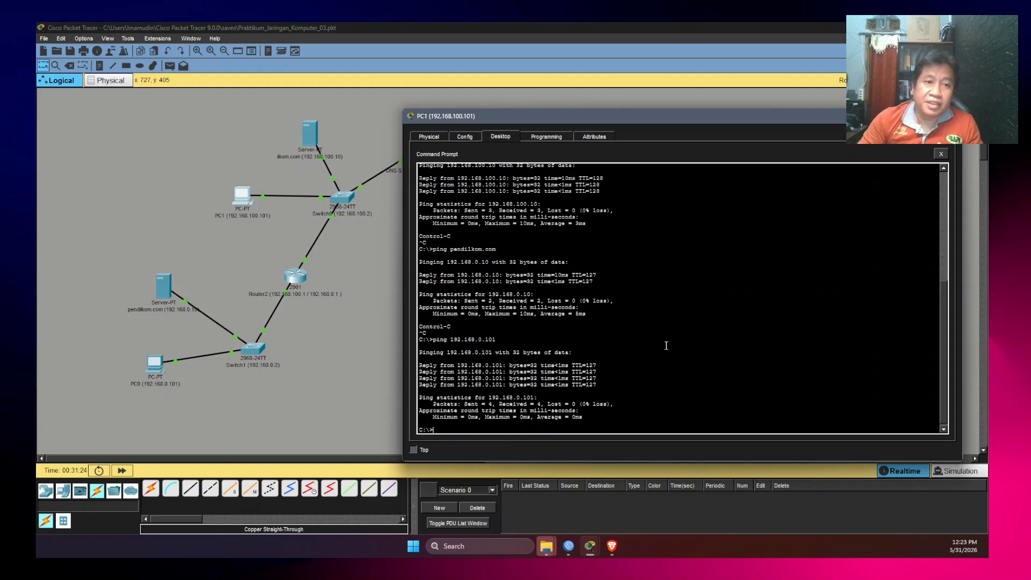
{"action": "key", "text": "Return"}
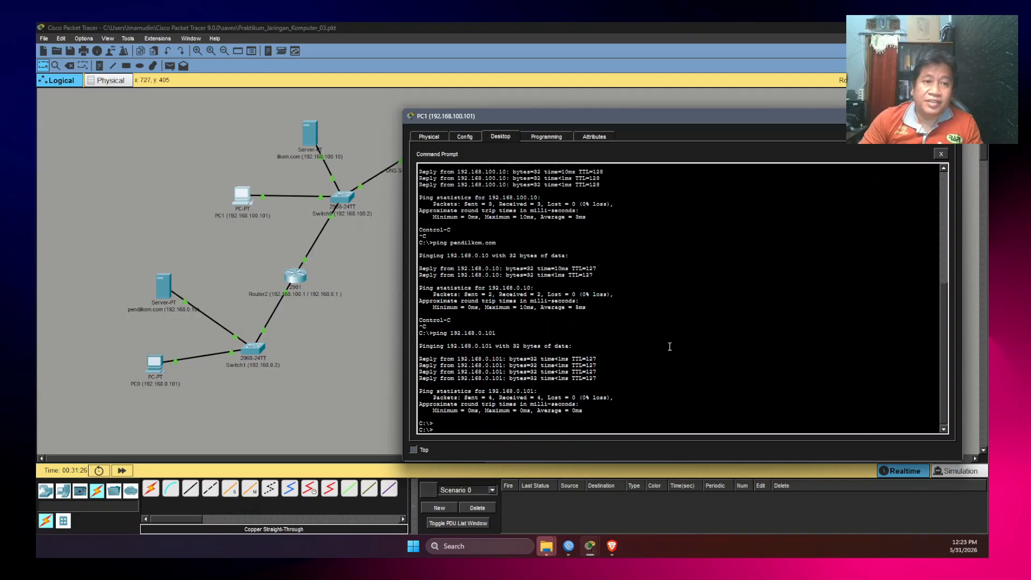
- Ping 192.168.100.101 from PC0's command prompt, stop the ping, and close the PC0 window
{"action": "left_click", "coordinate": [157, 364]}
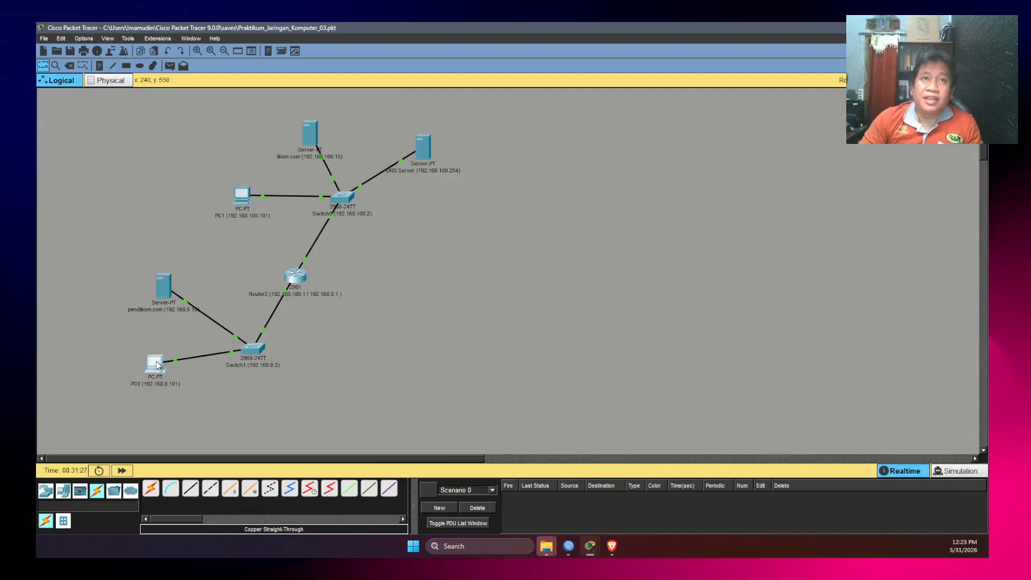
{"action": "left_click", "coordinate": [156, 365]}
{"action": "left_click", "coordinate": [611, 156]}
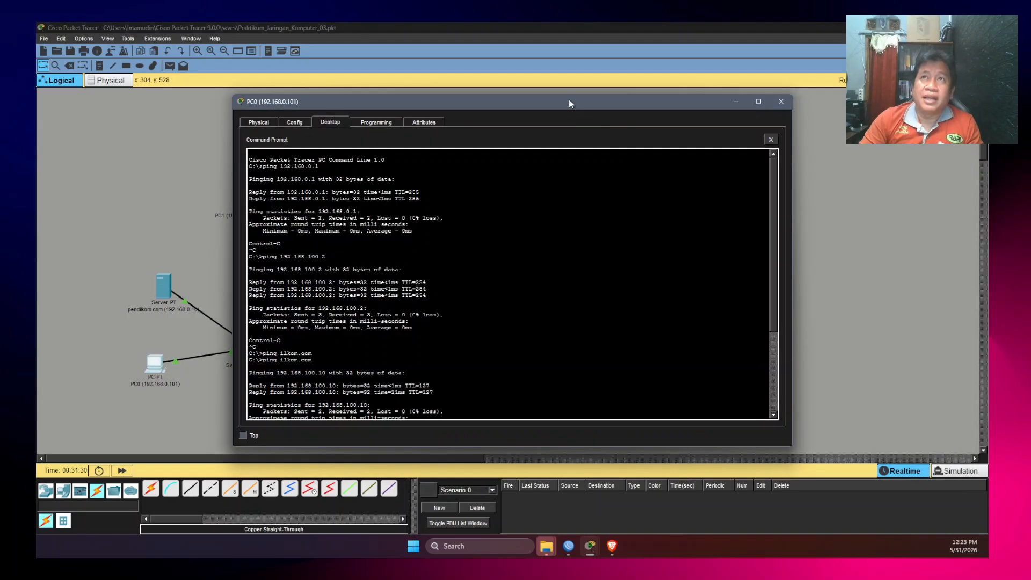
{"action": "type", "text": "ping 192.168."}
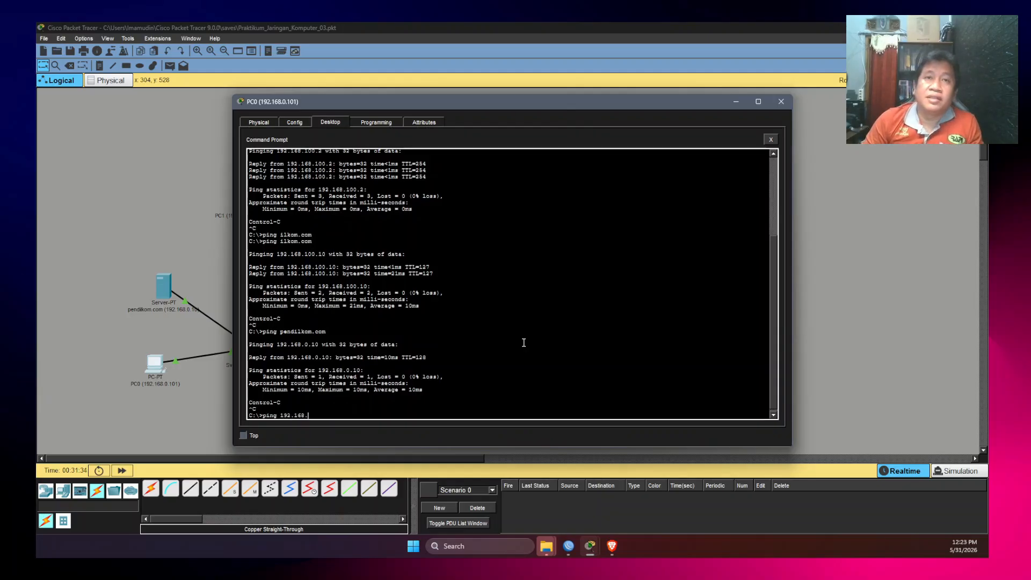
{"action": "type", "text": "100.101"}
{"action": "key", "text": "Return"}
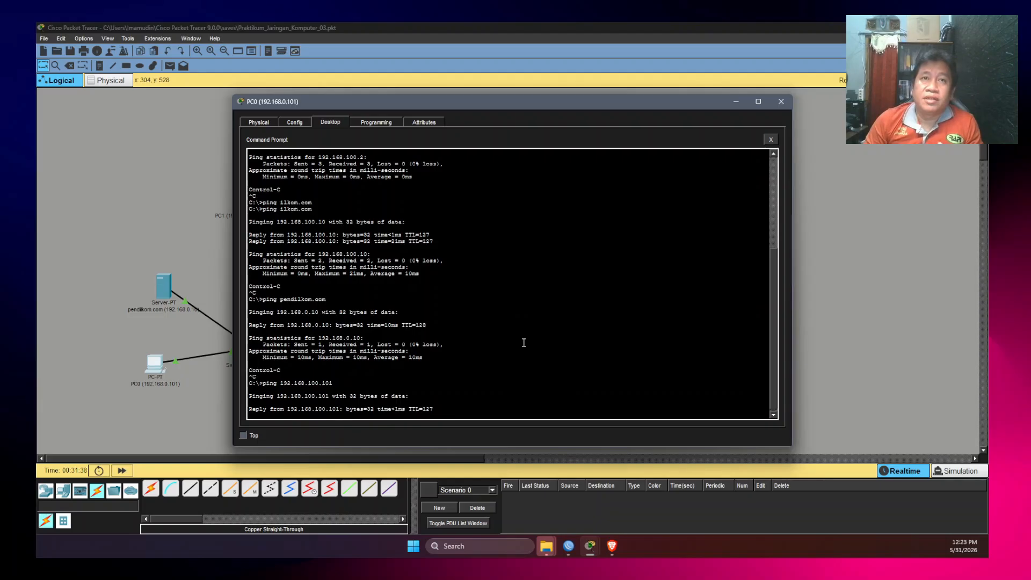
{"action": "key", "text": "ctrl+c"}
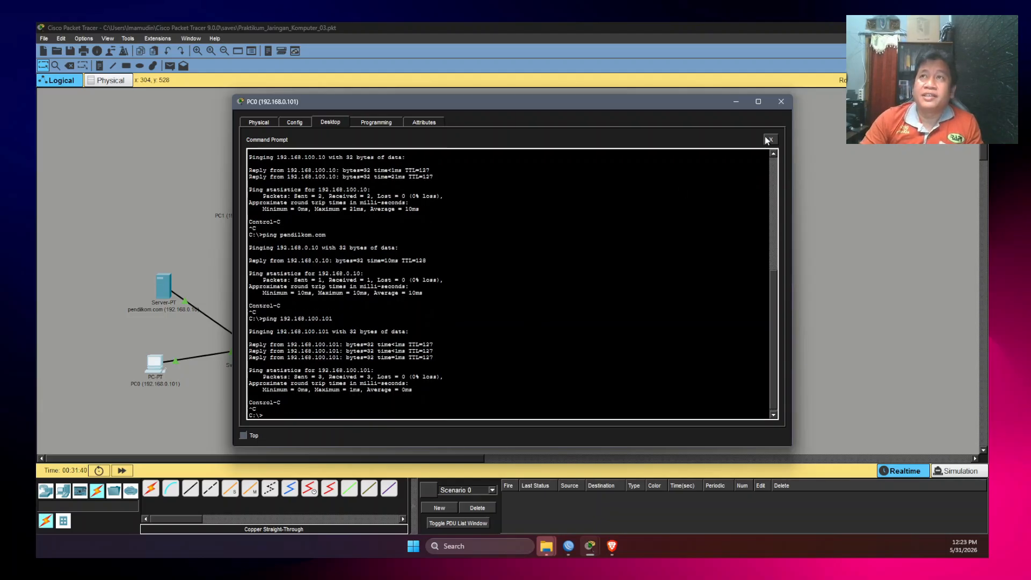
{"action": "left_click", "coordinate": [782, 101]}
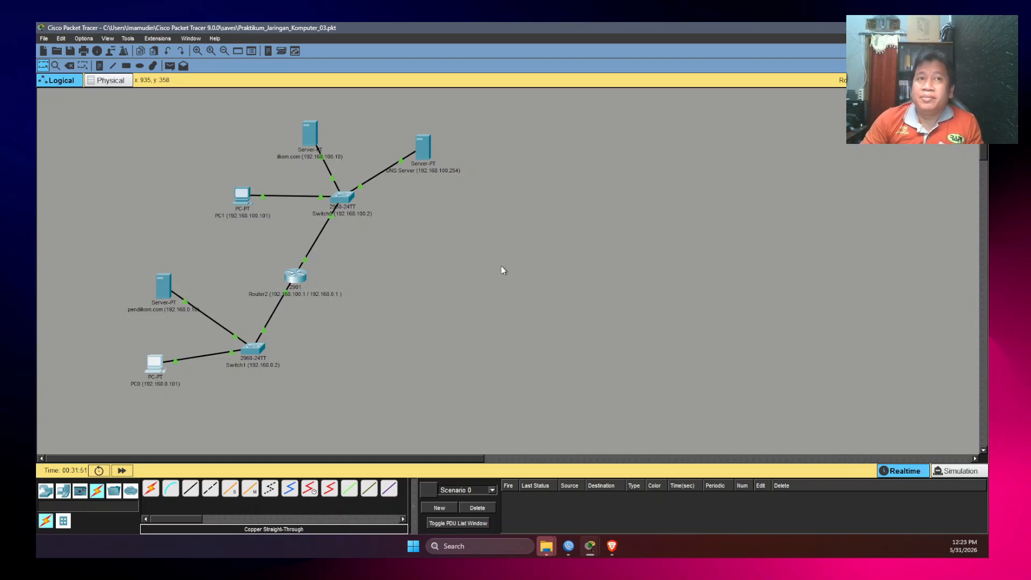
- Spread out the topology by slightly moving PC0 down, Router2 right, the pendilkom.com server up, and PC1 up and left
{"action": "left_click_drag", "start_coordinate": [162, 365], "coordinate": [161, 376]}
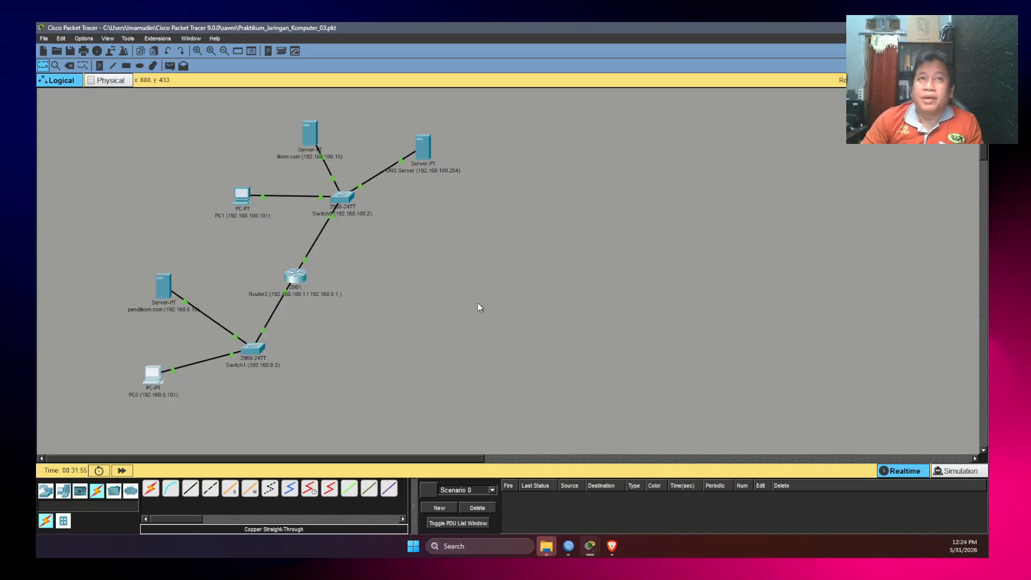
{"action": "left_click_drag", "start_coordinate": [306, 284], "coordinate": [318, 275]}
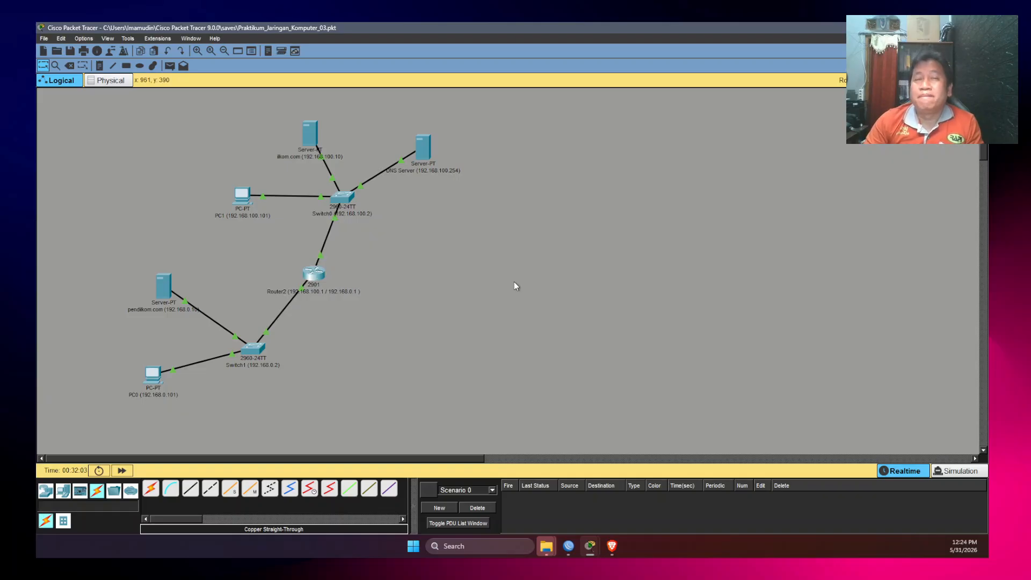
{"action": "left_click_drag", "start_coordinate": [180, 283], "coordinate": [182, 266]}
{"action": "left_click_drag", "start_coordinate": [244, 195], "coordinate": [237, 189]}
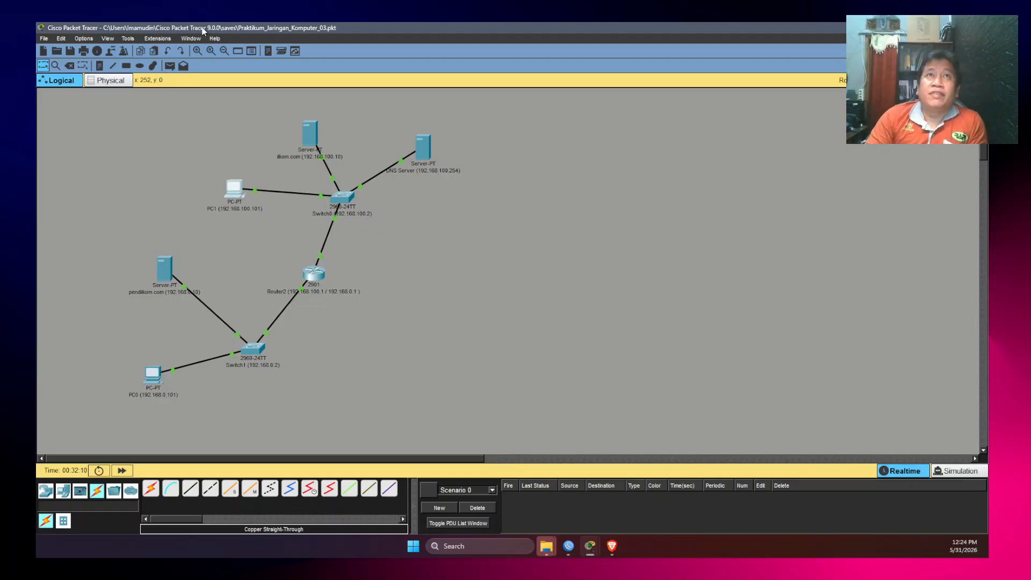
- View the program's About information and close it
{"action": "left_click", "coordinate": [215, 39]}
{"action": "left_click", "coordinate": [245, 96]}
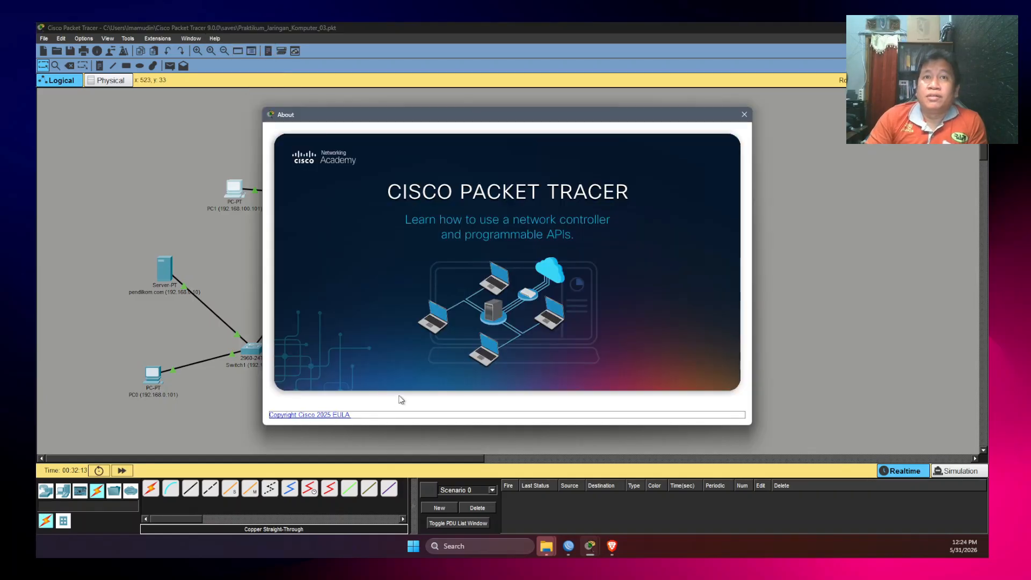
{"action": "left_click", "coordinate": [744, 114]}
- Browse the available end devices, routers, switches, hubs, wireless devices and security devices in the device catalogue
{"action": "left_click", "coordinate": [64, 492]}
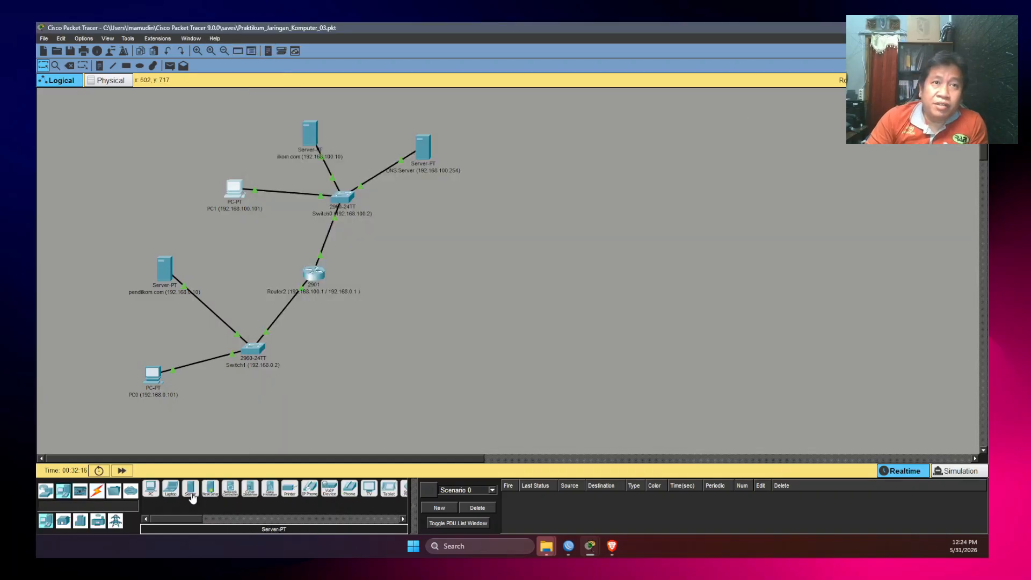
{"action": "left_click", "coordinate": [46, 491]}
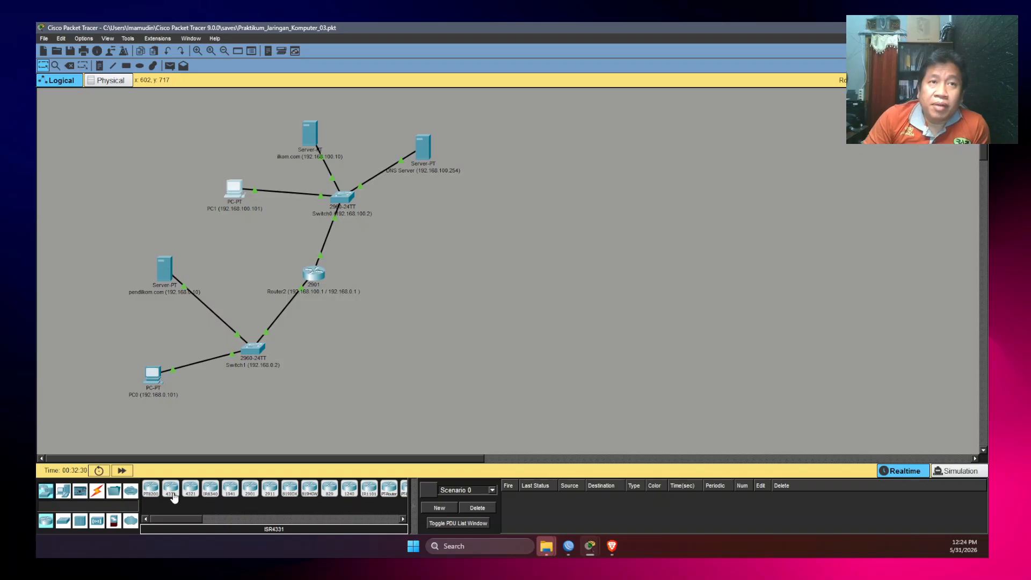
{"action": "left_click_drag", "start_coordinate": [177, 517], "coordinate": [214, 518]}
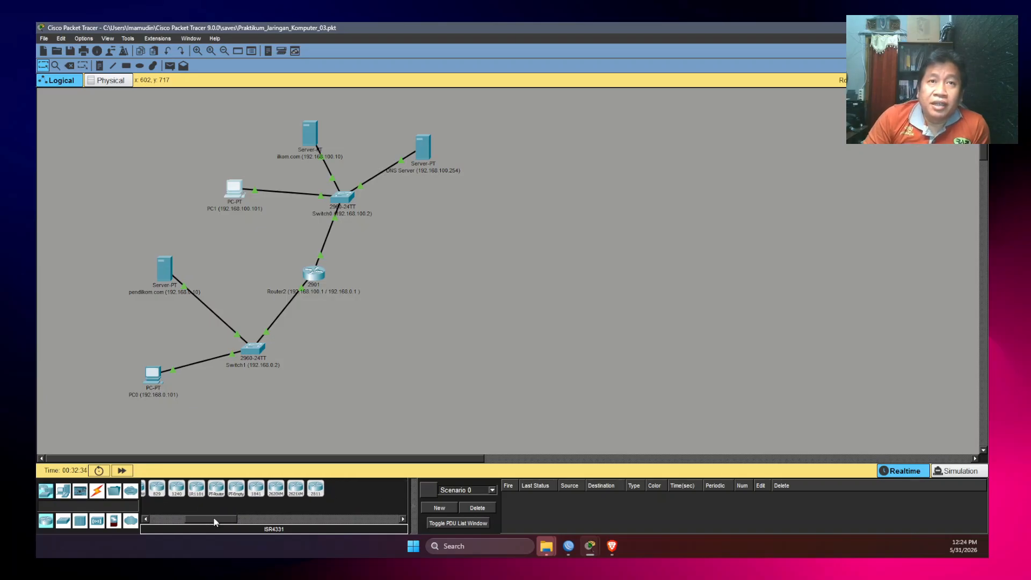
{"action": "left_click_drag", "start_coordinate": [215, 521], "coordinate": [180, 522]}
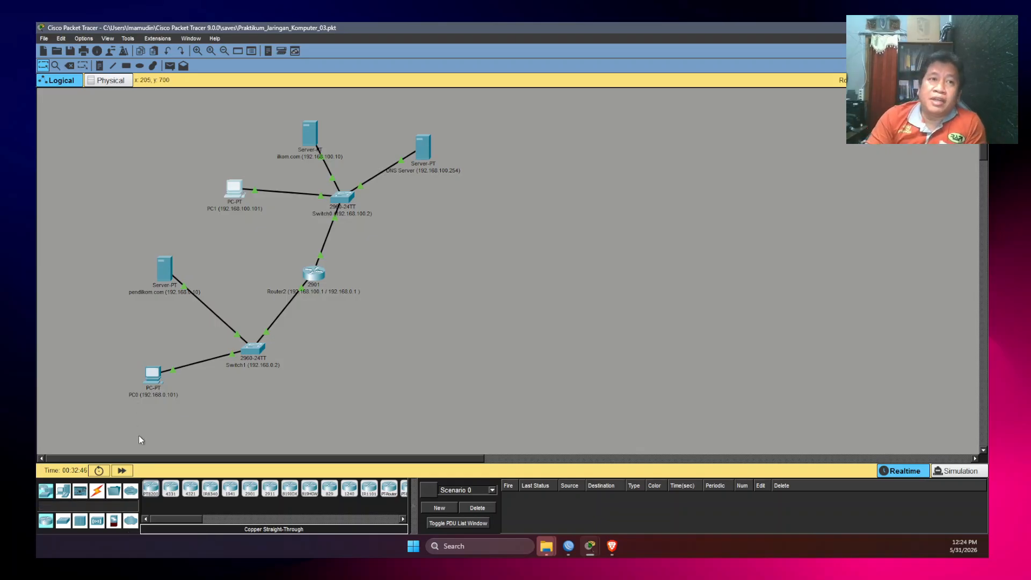
{"action": "left_click", "coordinate": [64, 522]}
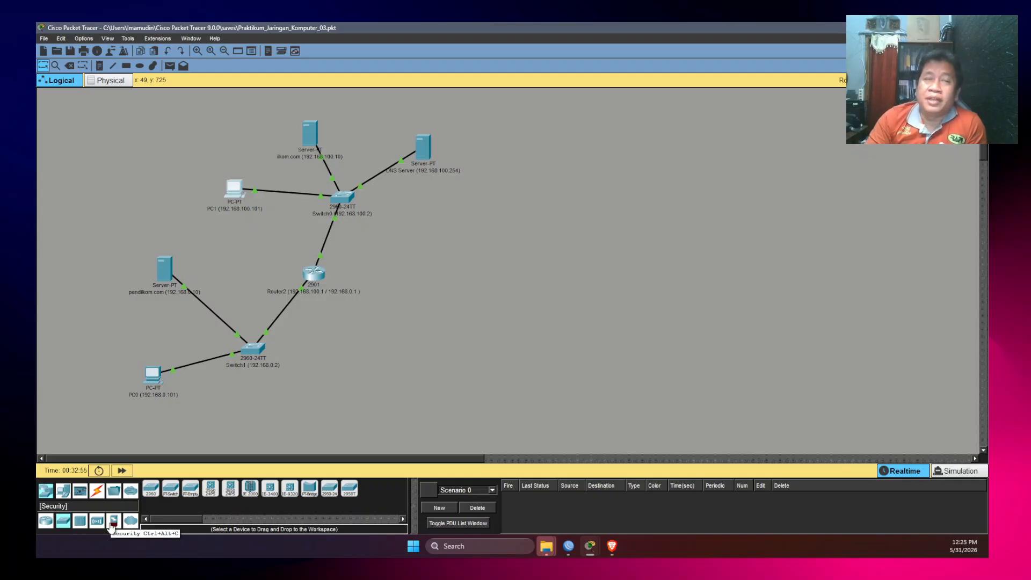
{"action": "left_click", "coordinate": [82, 522]}
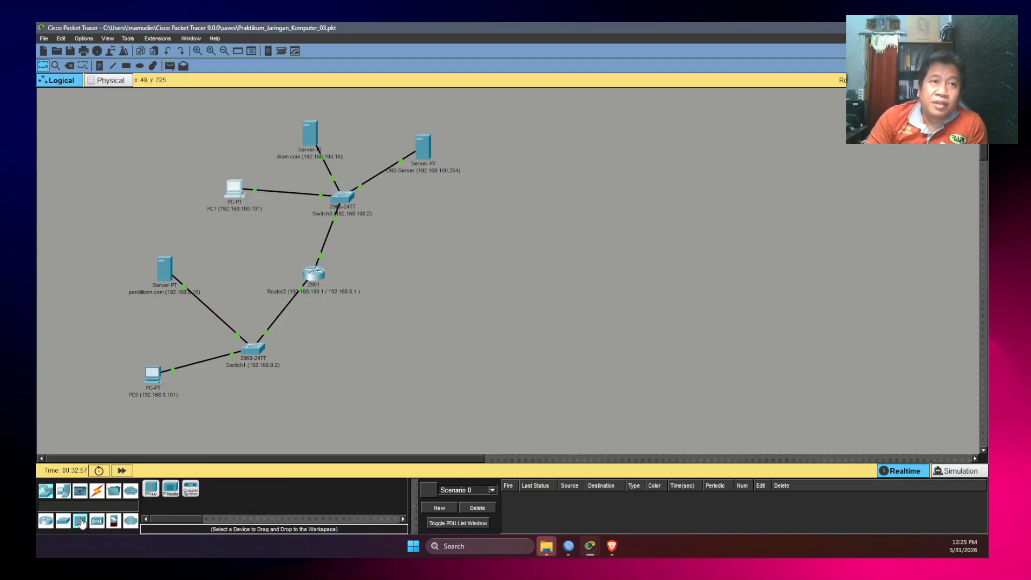
{"action": "left_click", "coordinate": [95, 524]}
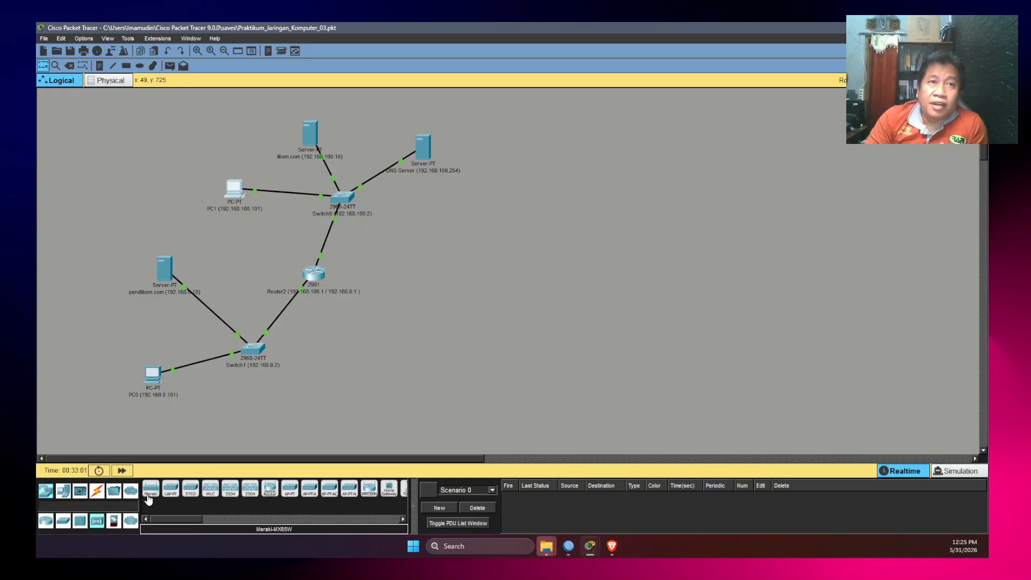
{"action": "left_click_drag", "start_coordinate": [179, 521], "coordinate": [203, 523]}
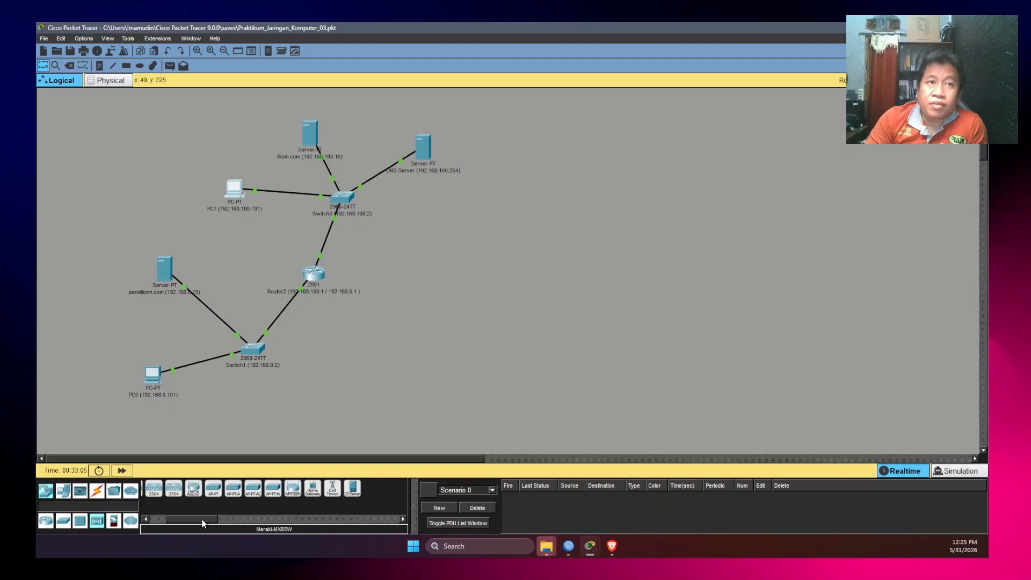
{"action": "left_click", "coordinate": [115, 522]}
- Place a Cloud-PT device to the right of Router2 and view the router's global settings
{"action": "left_click", "coordinate": [130, 521]}
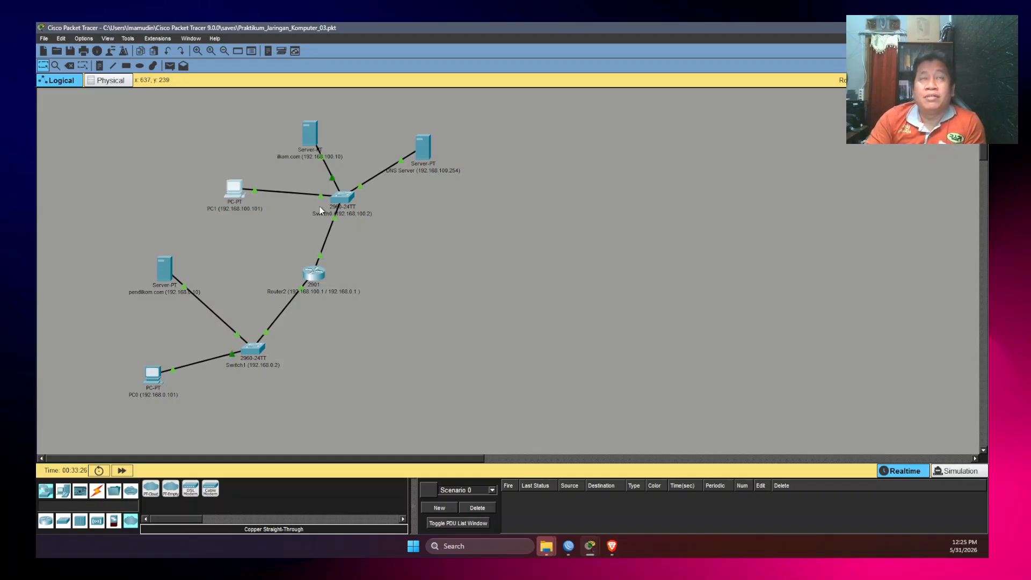
{"action": "left_click", "coordinate": [150, 488]}
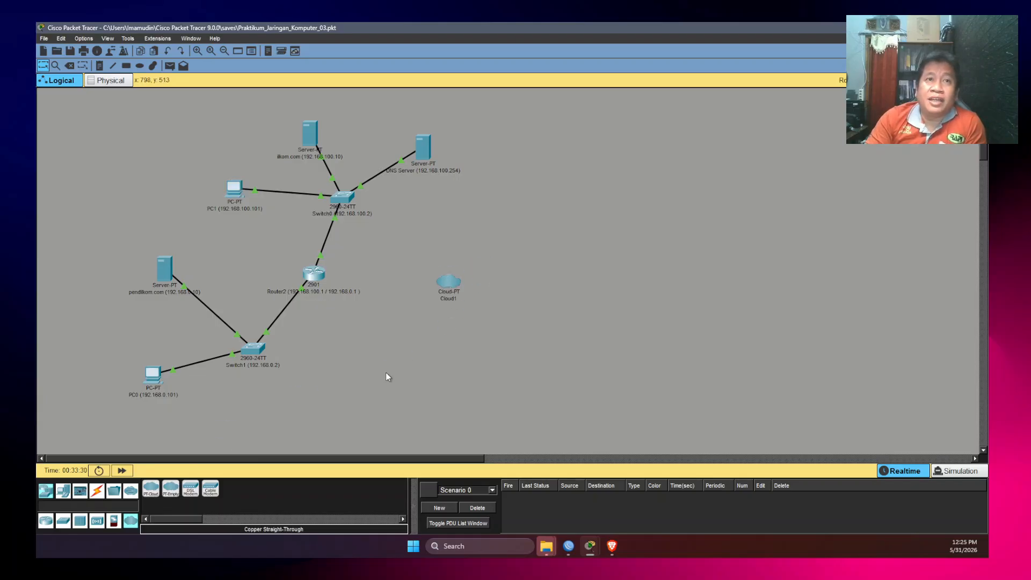
{"action": "left_click", "coordinate": [314, 278]}
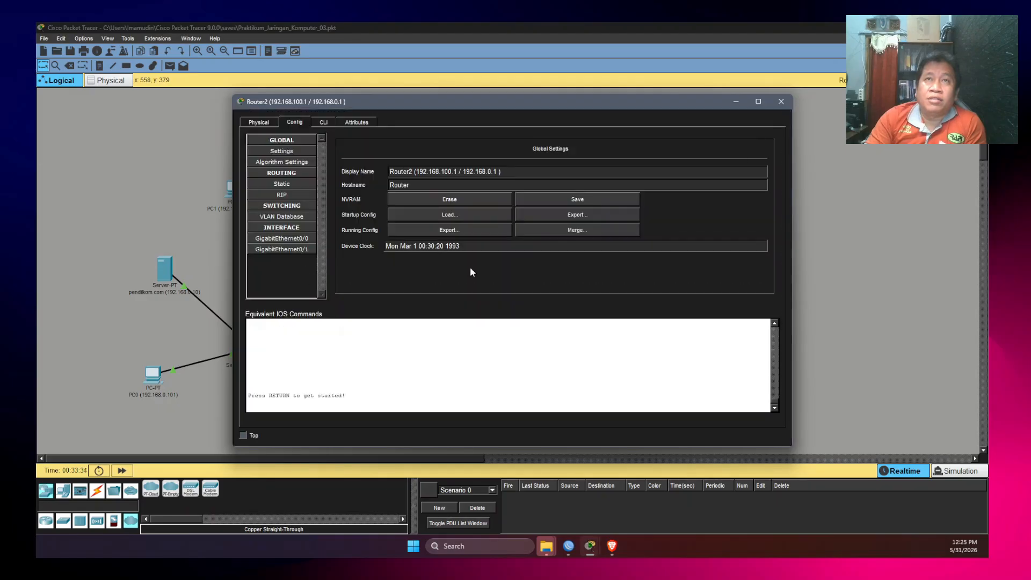
{"action": "left_click", "coordinate": [780, 102]}
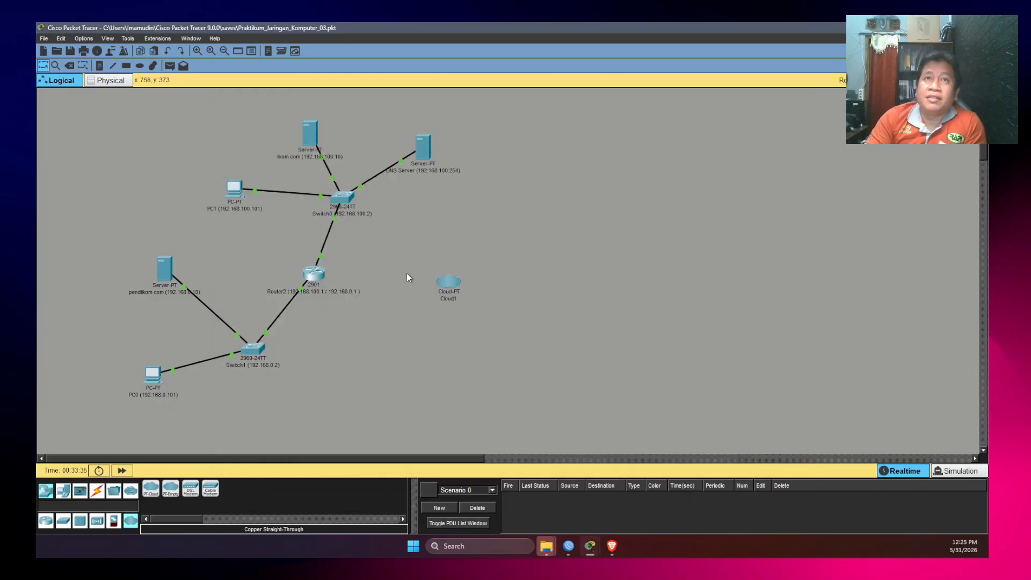
- Inspect the Cloud-PT device's physical modules, close its window, and delete the device from the workspace
{"action": "left_click", "coordinate": [66, 63]}
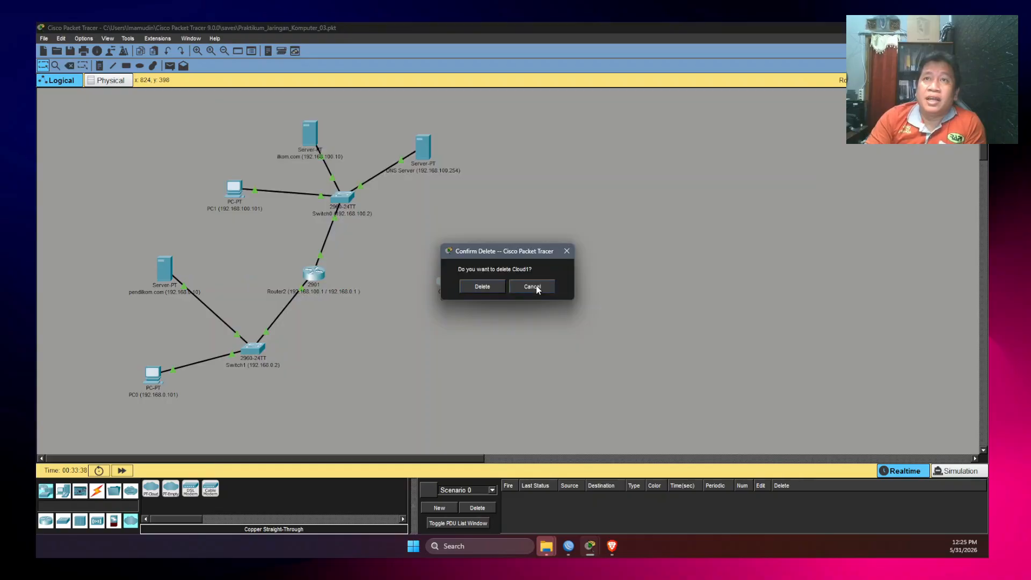
{"action": "left_click", "coordinate": [531, 286]}
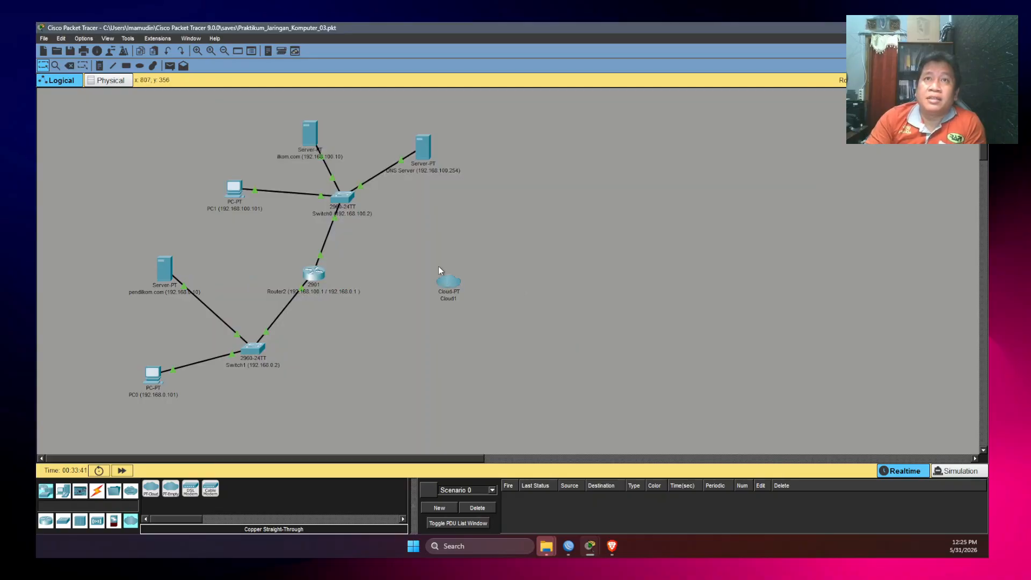
{"action": "left_click", "coordinate": [448, 282]}
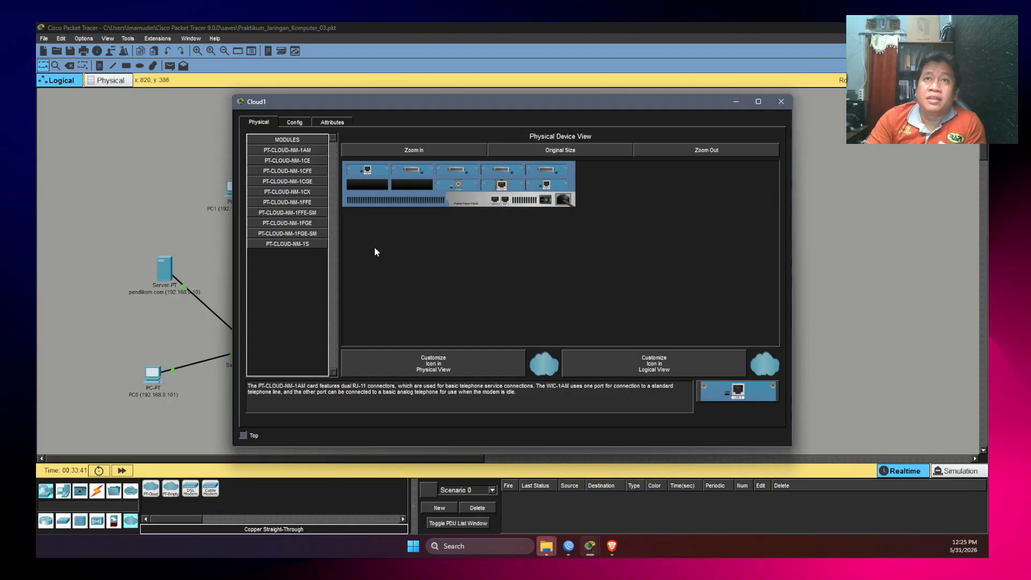
{"action": "left_click", "coordinate": [780, 103]}
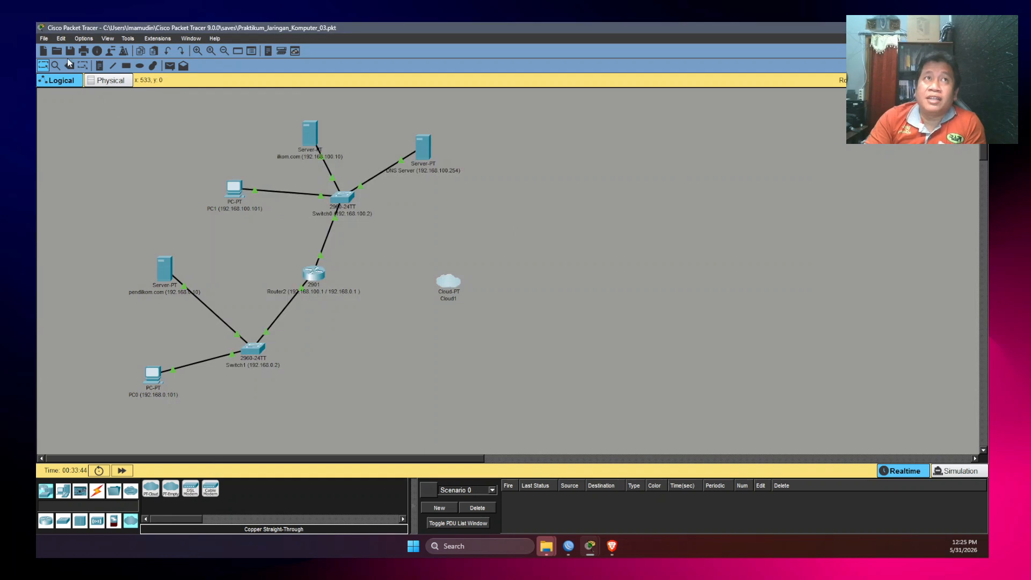
{"action": "left_click", "coordinate": [449, 287]}
{"action": "left_click", "coordinate": [482, 287]}
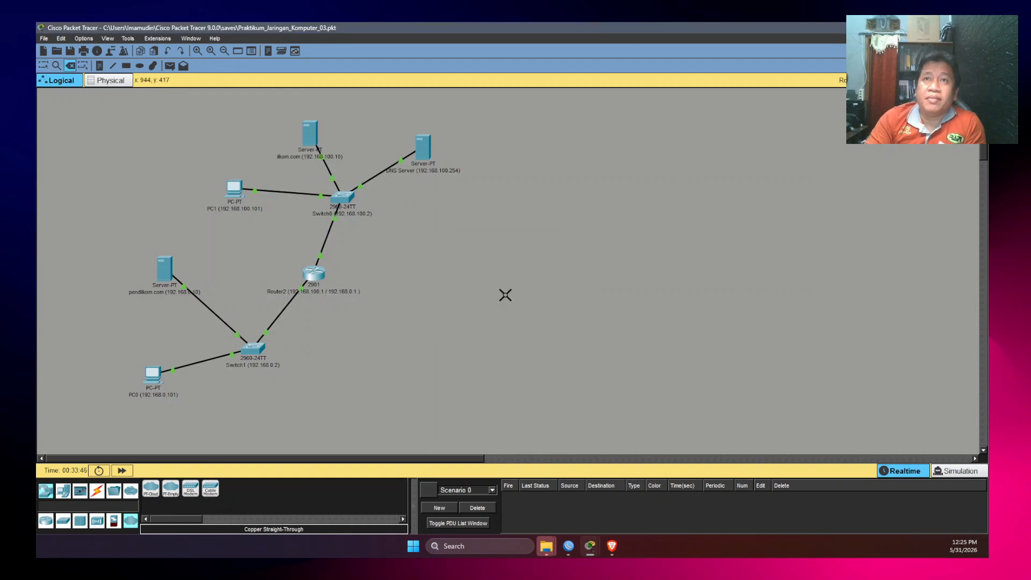